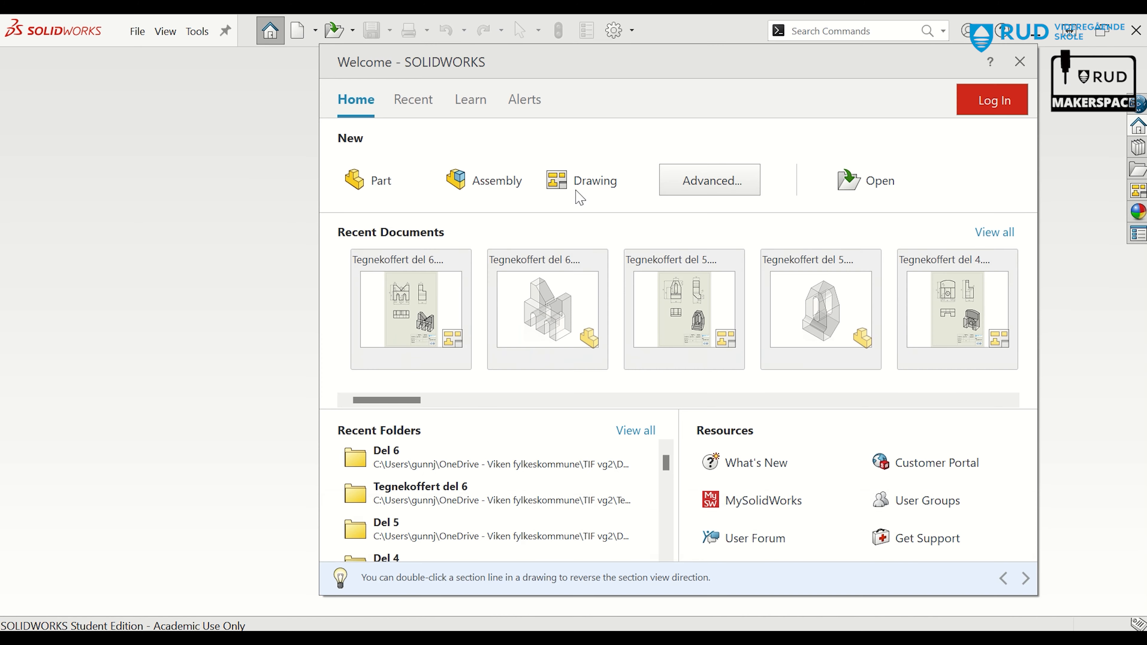
# Create a new part and, while saving it, make a new folder named Del 7 inside TIF vg2.
pyautogui.click(369, 179)
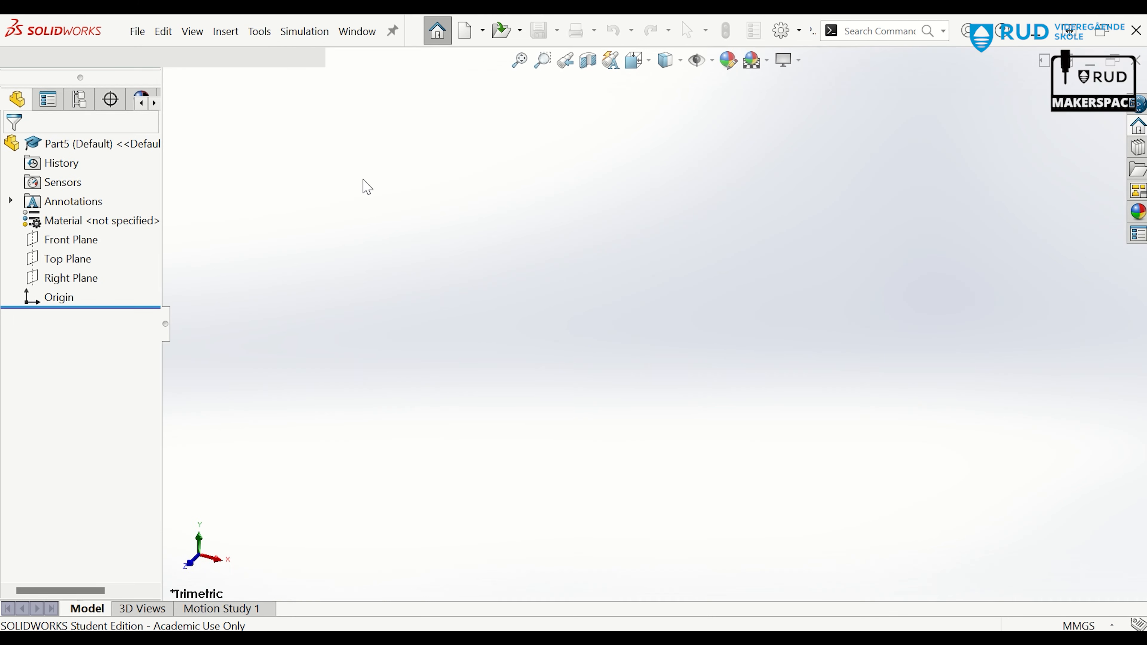
pyautogui.click(137, 31)
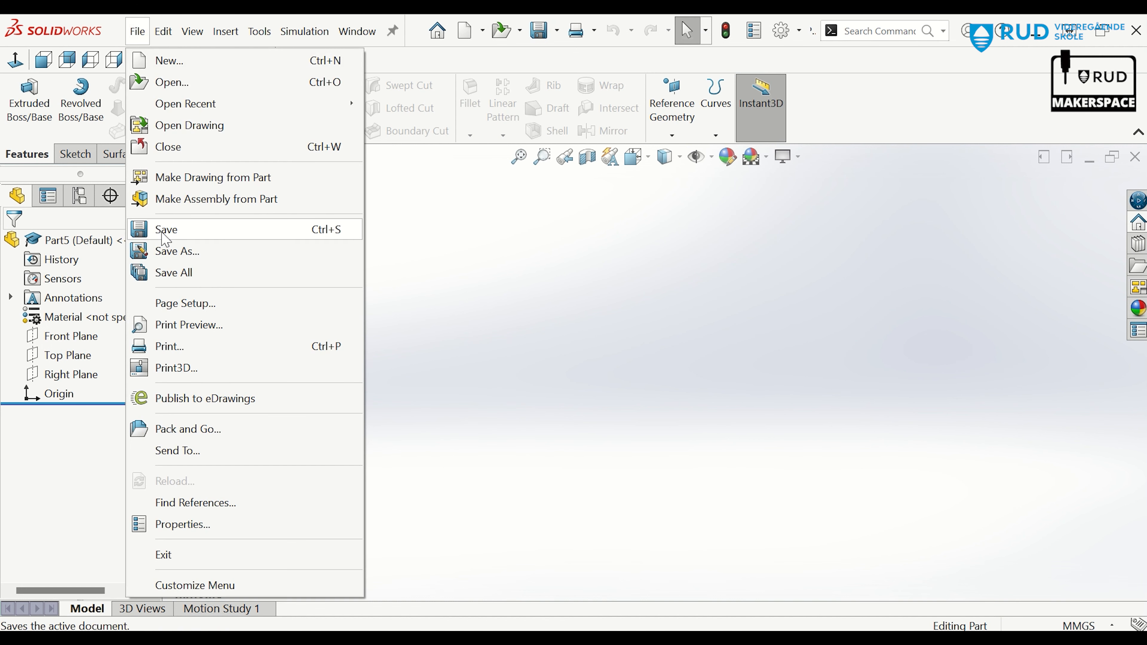
pyautogui.click(173, 250)
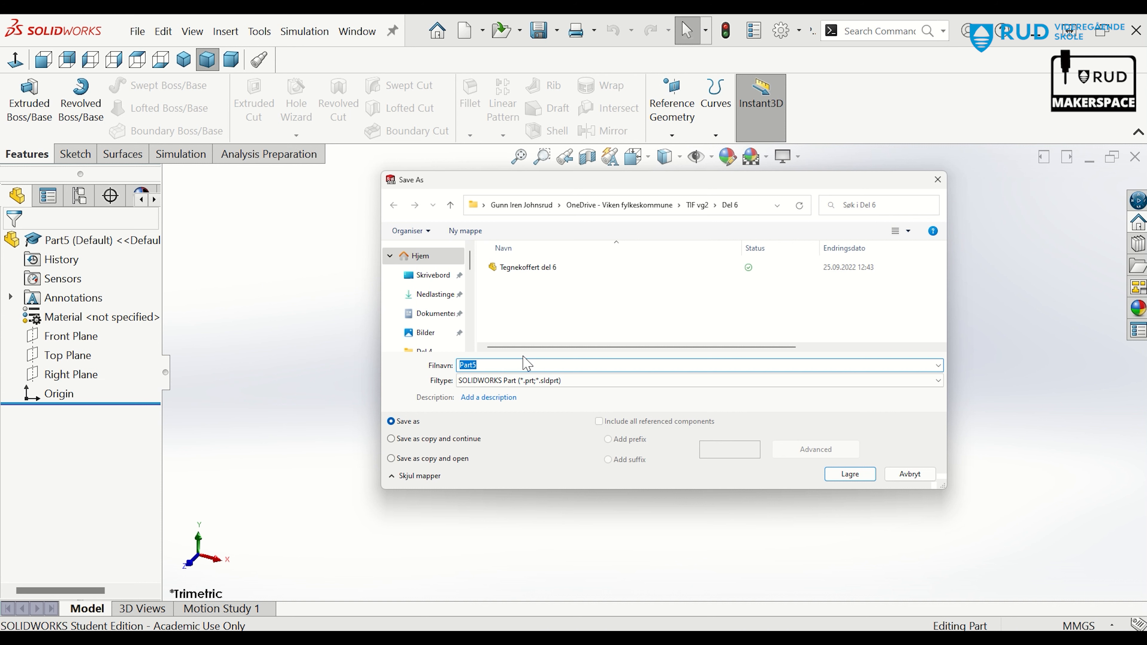
pyautogui.click(691, 206)
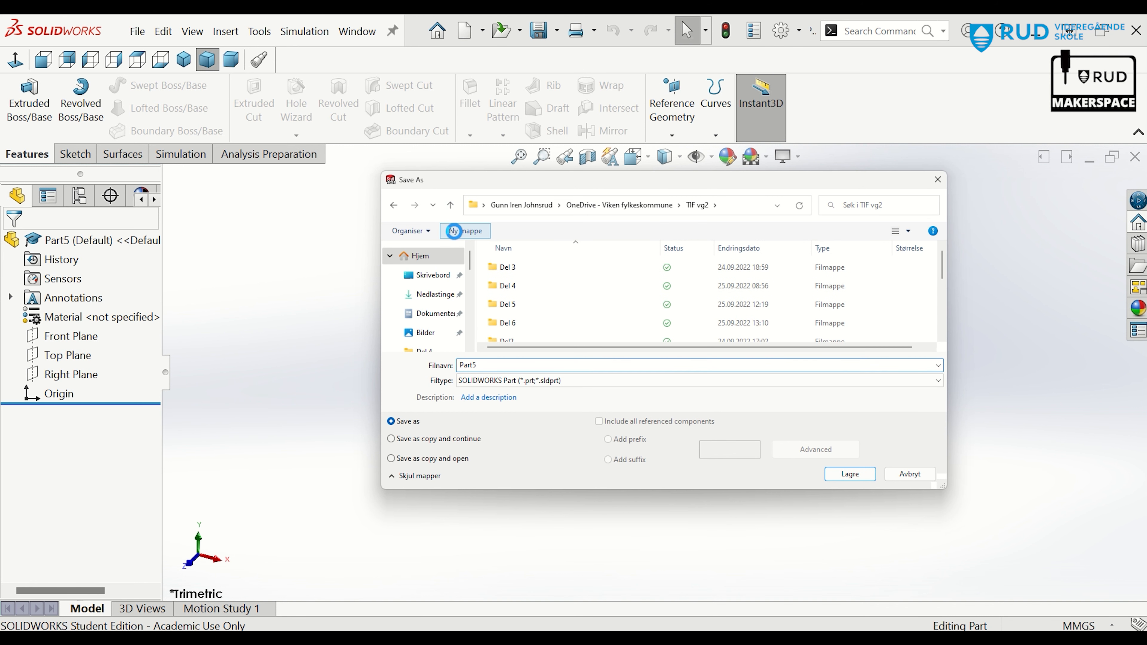
pyautogui.click(454, 231)
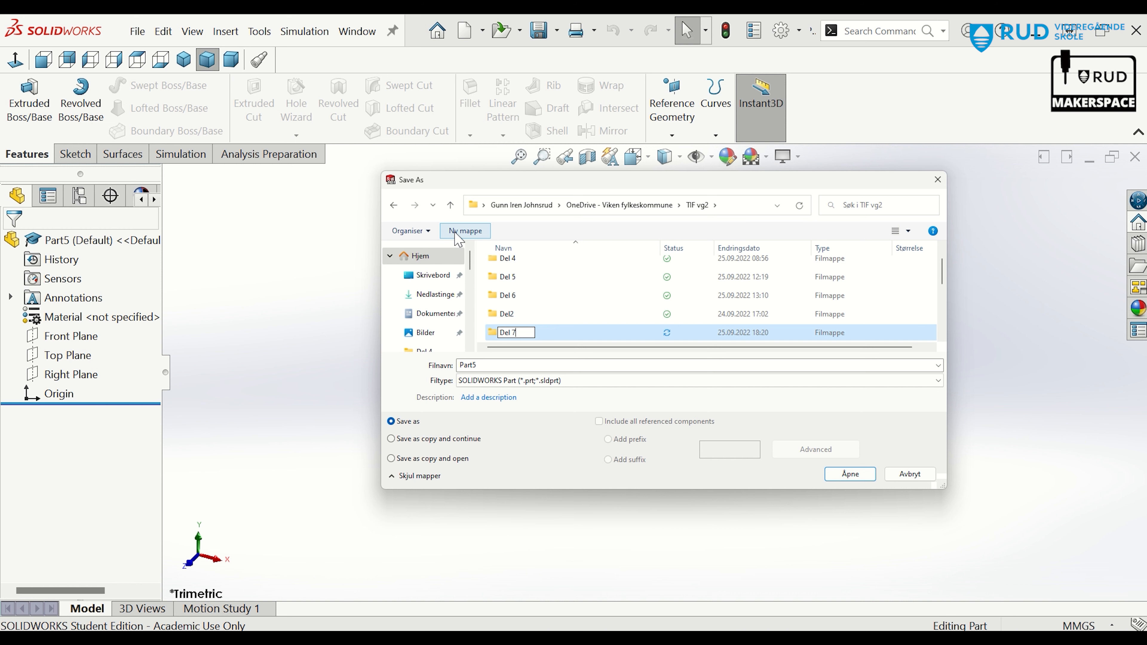
pyautogui.press('Return')
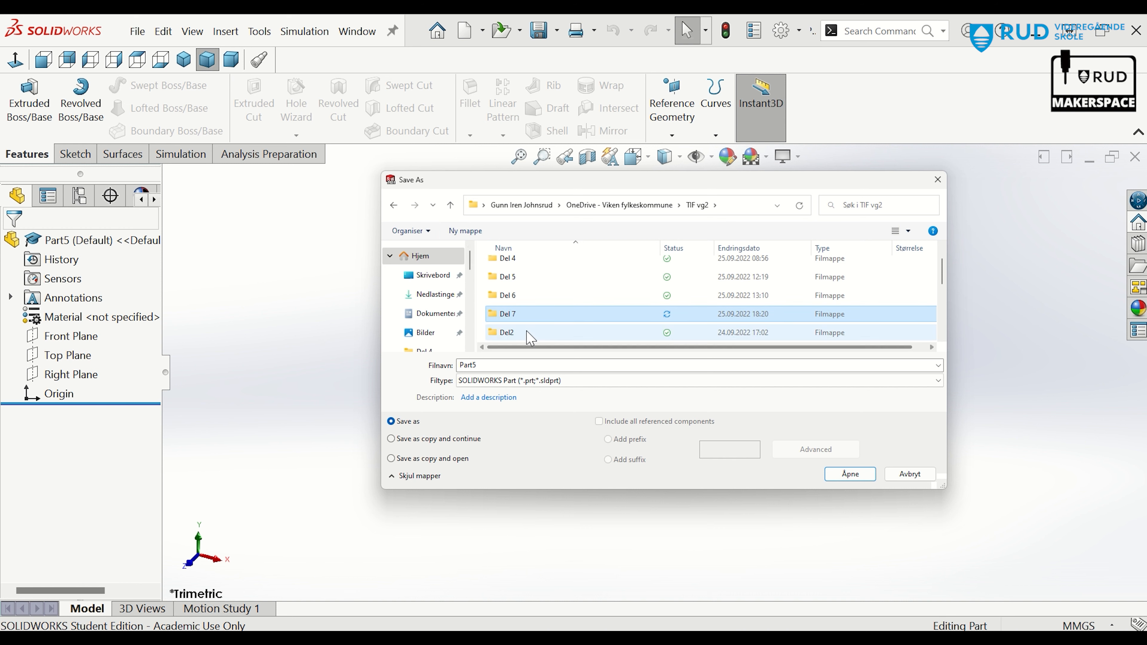
# Save the part as Tegnekoffert del 7 in the Del 7 folder.
pyautogui.doubleClick(524, 315)
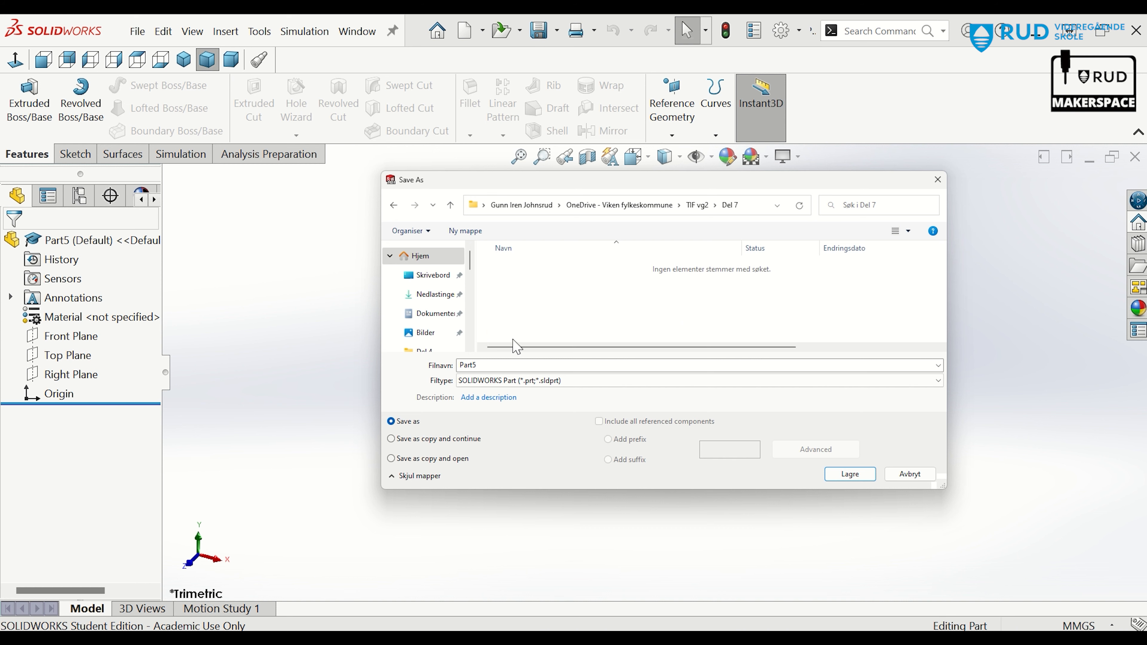
pyautogui.click(494, 365)
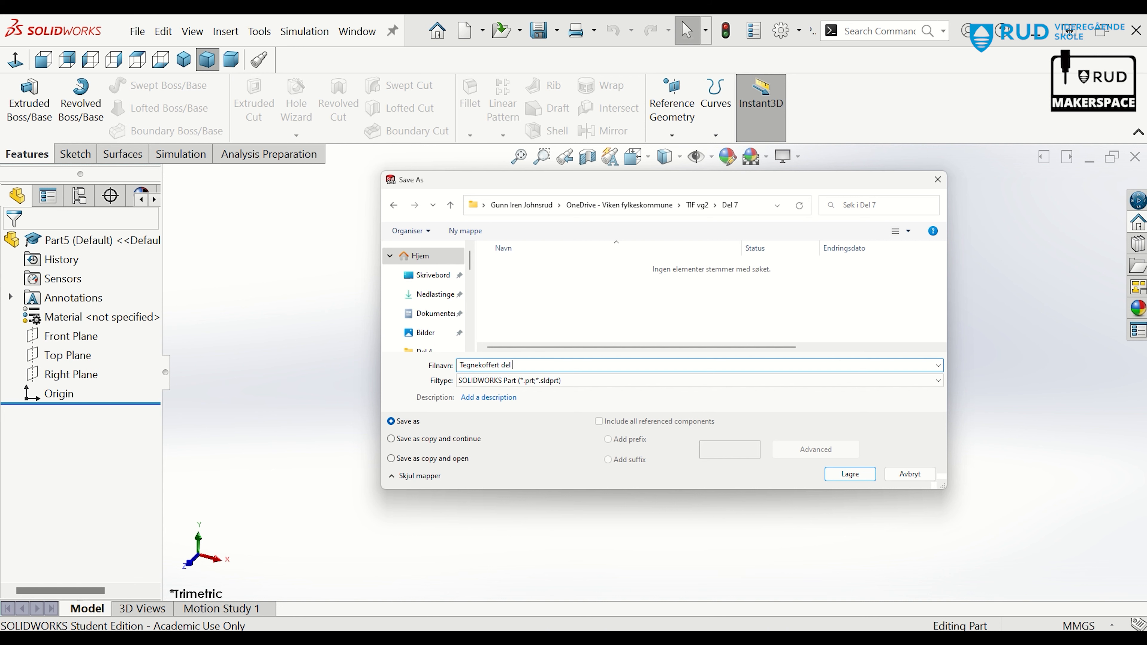
pyautogui.press('Return')
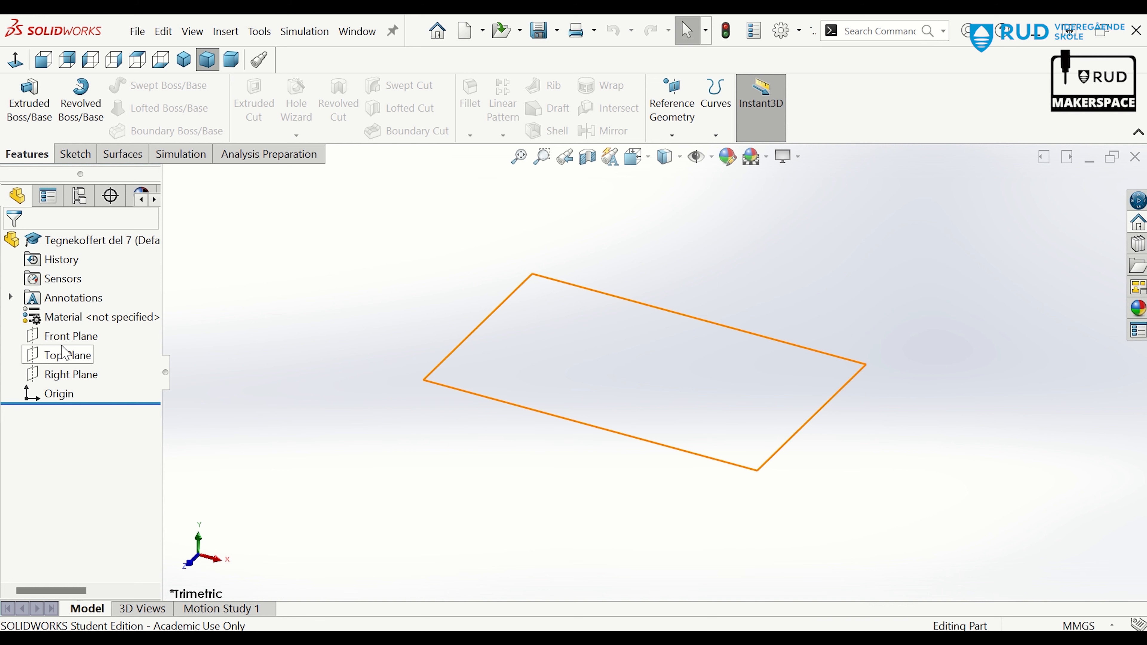
# Sketch on the Front Plane a vertical line about 34 mm upward and a horizontal line about 73 mm in +X, both from the origin.
pyautogui.click(74, 337)
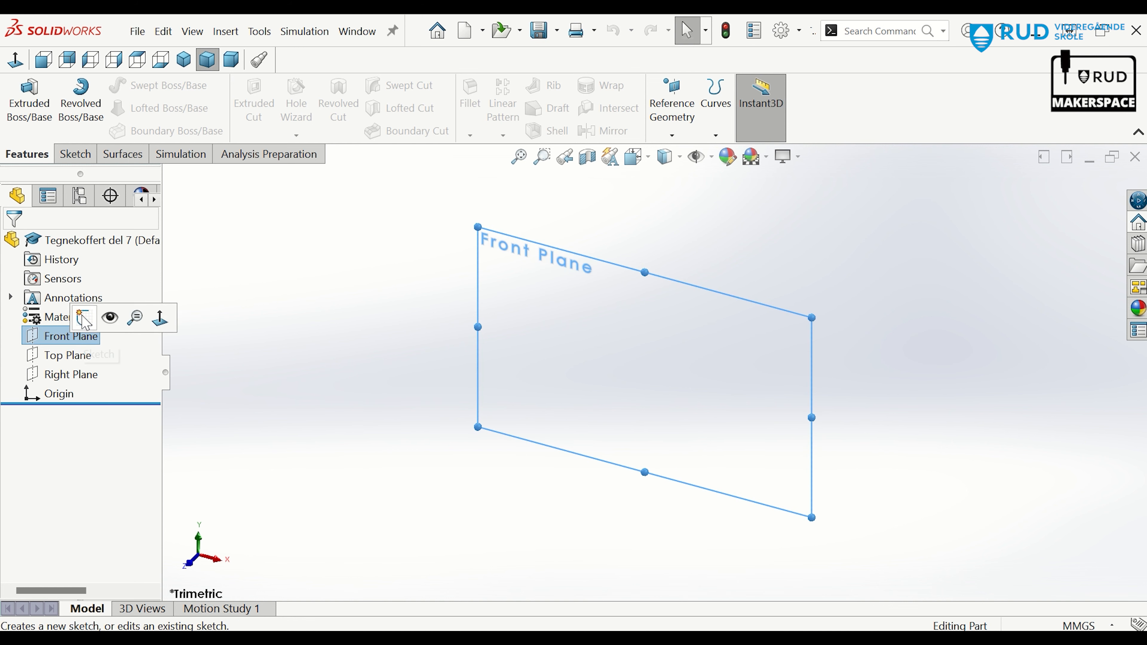
pyautogui.click(84, 318)
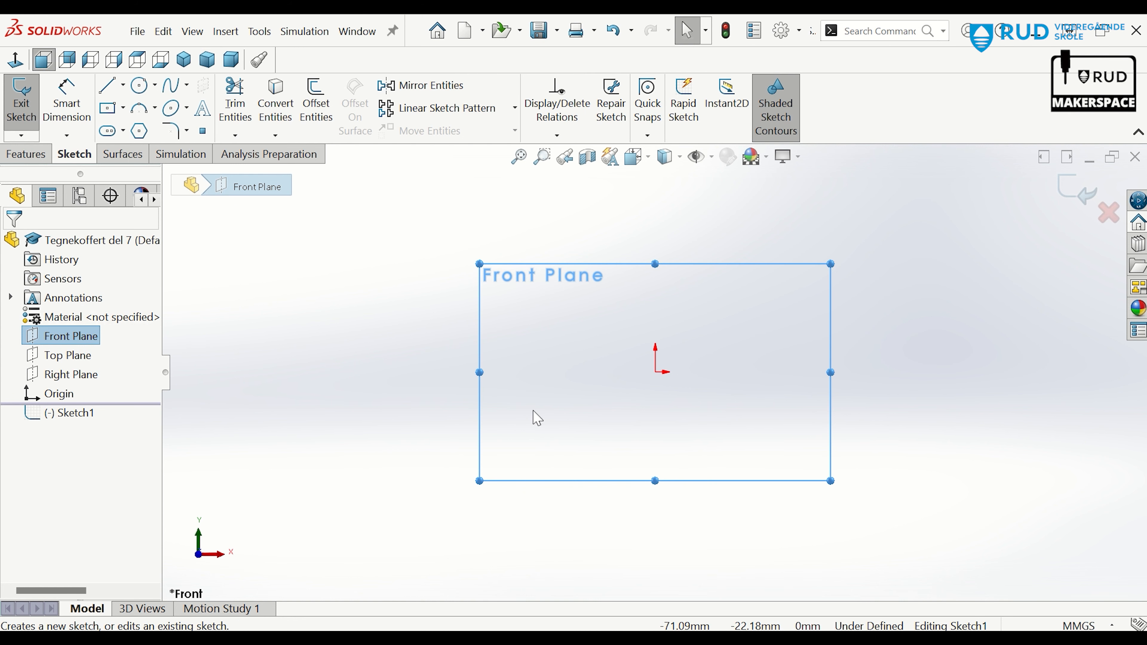
pyautogui.click(108, 85)
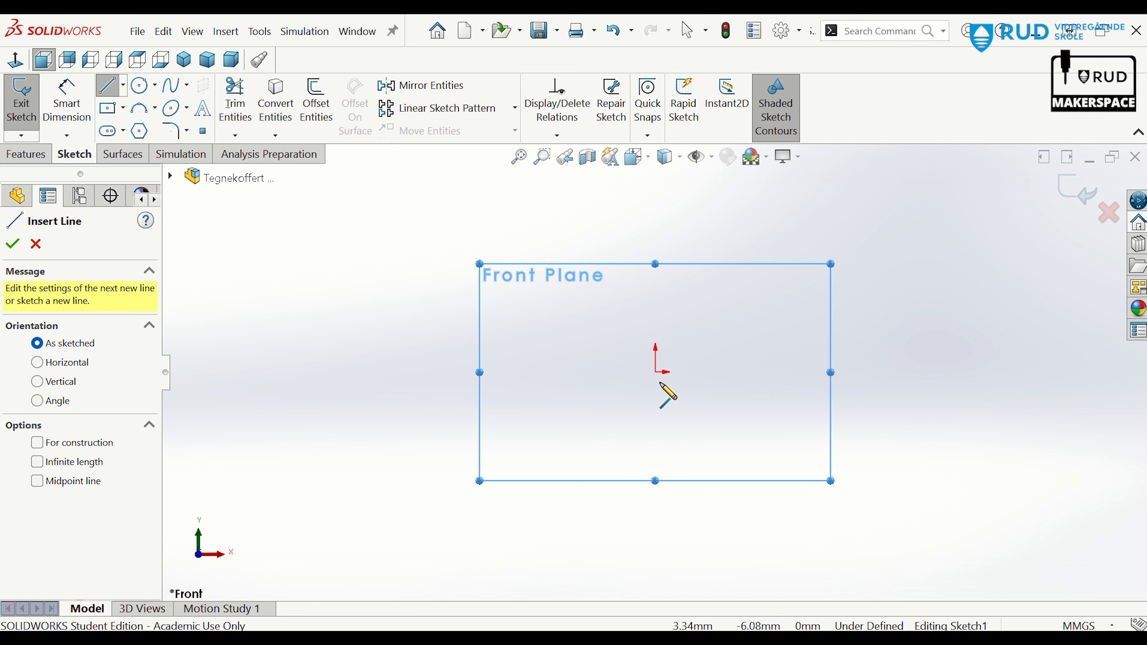
pyautogui.click(655, 371)
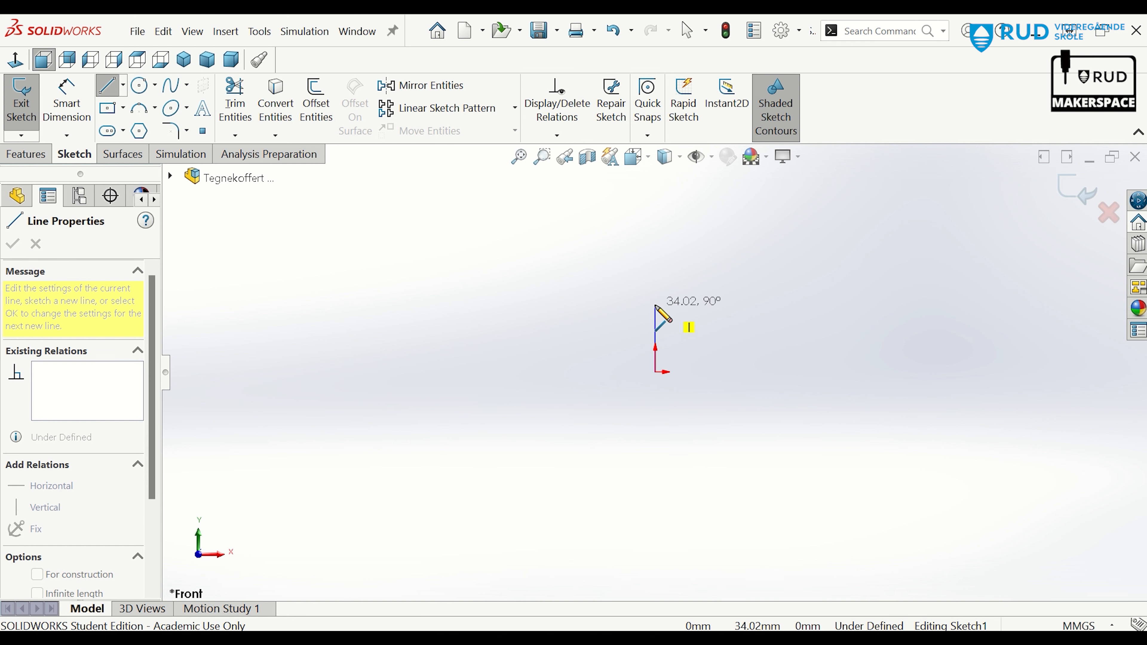
pyautogui.click(655, 302)
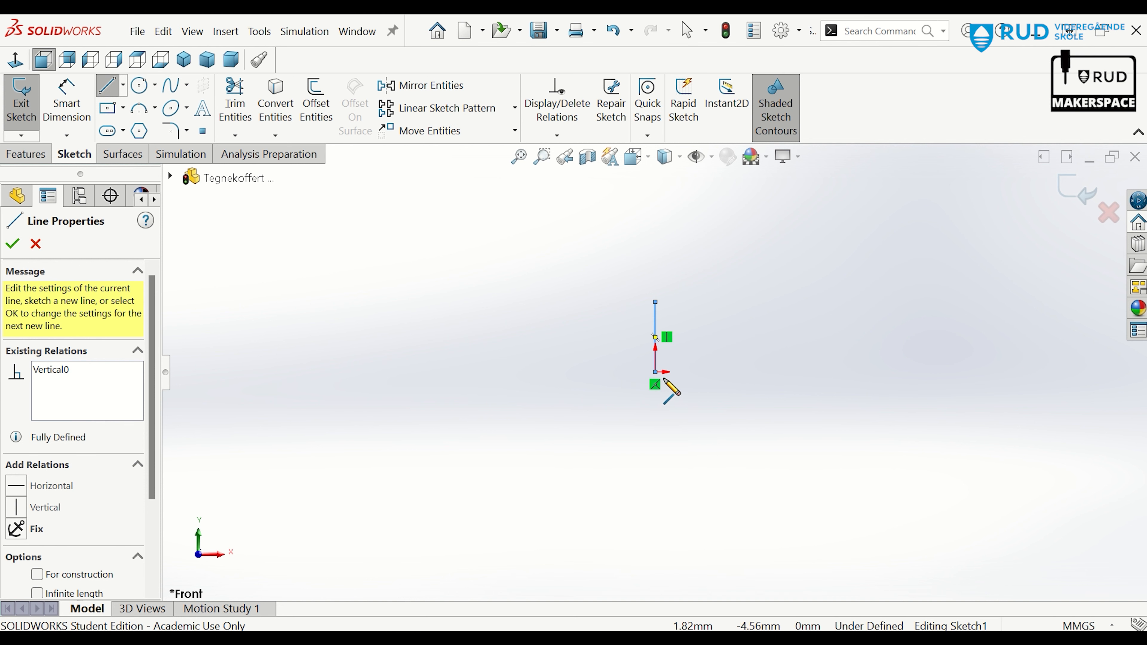
pyautogui.click(655, 372)
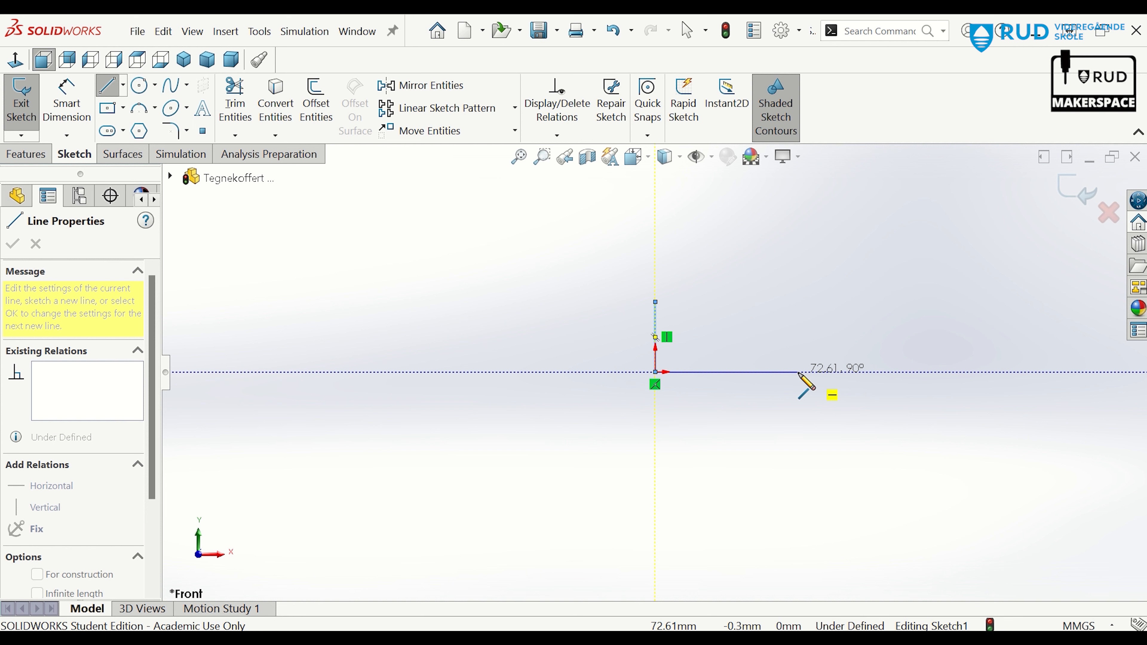
pyautogui.doubleClick(798, 372)
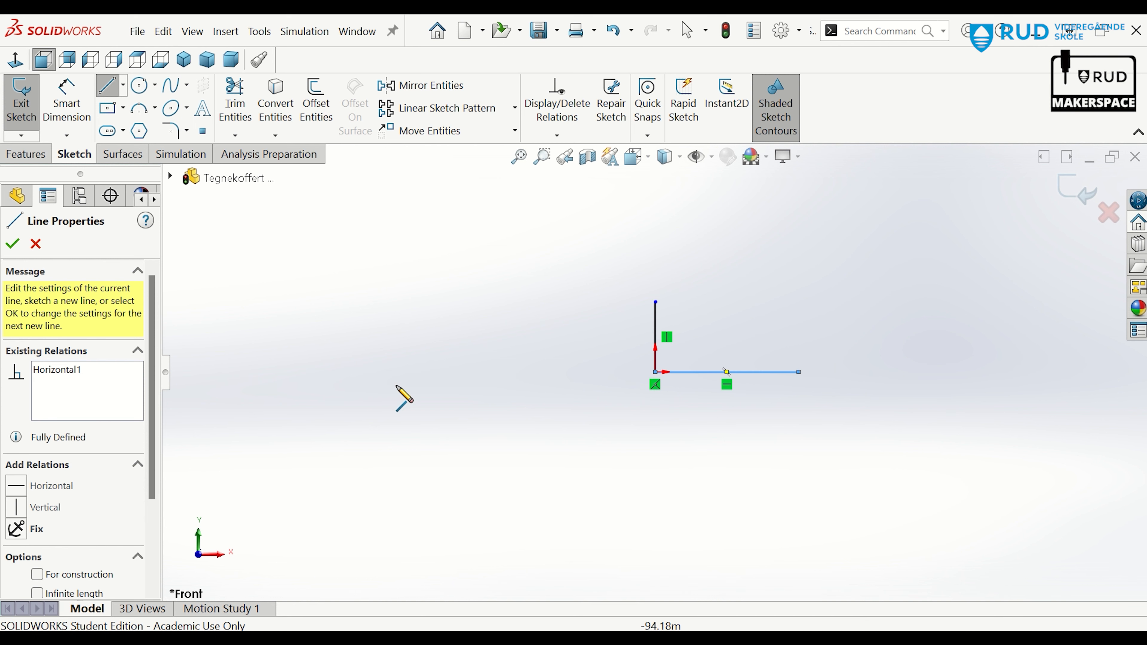
pyautogui.press('Escape')
# Dimension the horizontal base line to 70 mm and the vertical line to 30 mm.
pyautogui.click(775, 375)
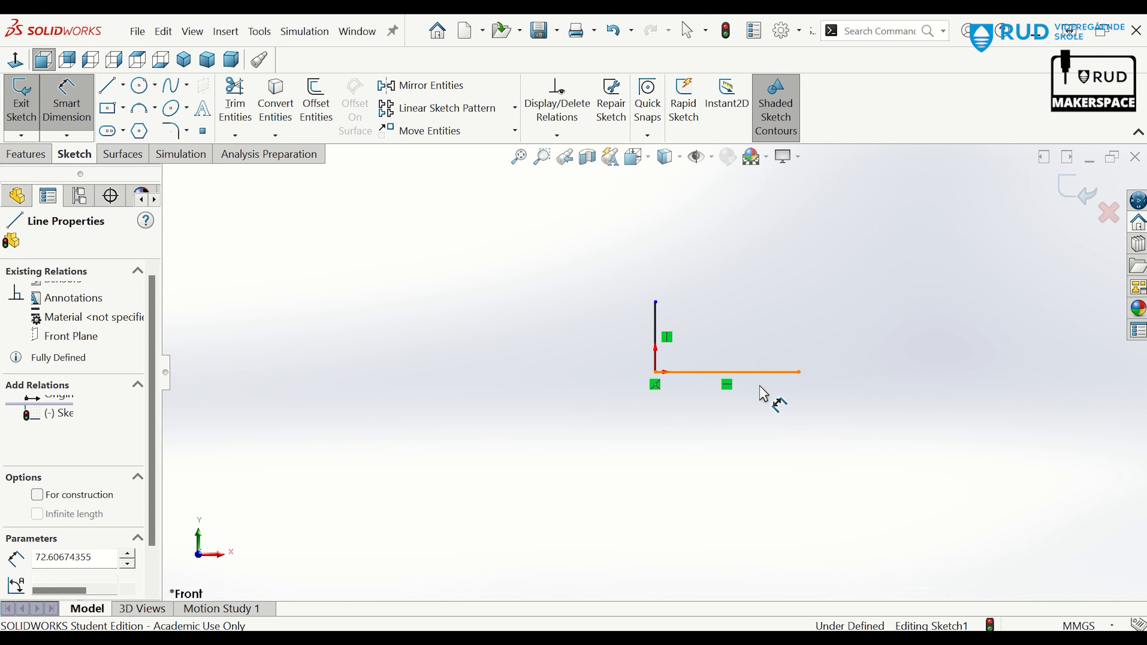
pyautogui.click(740, 452)
pyautogui.write('70')
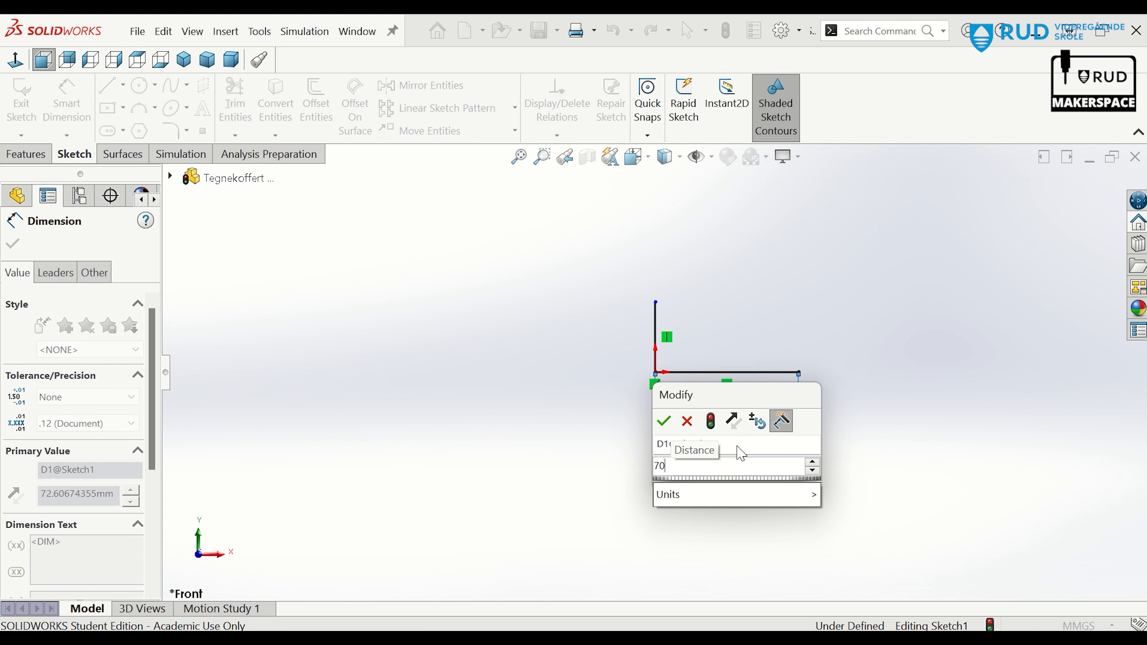
pyautogui.press('Return')
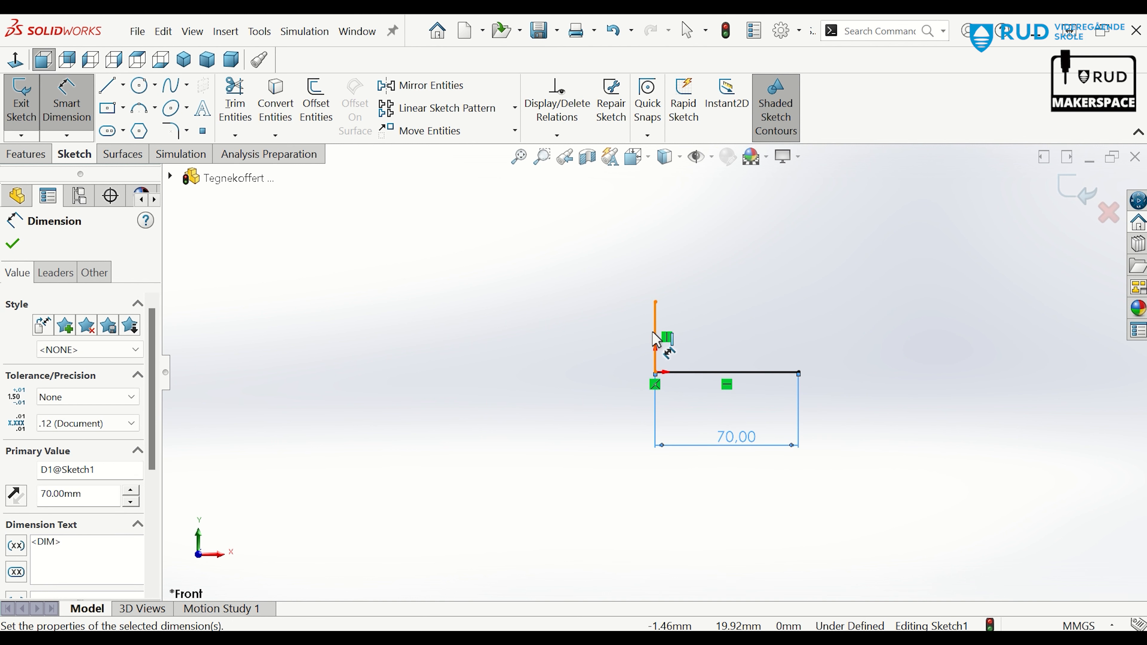
pyautogui.click(655, 344)
pyautogui.click(599, 348)
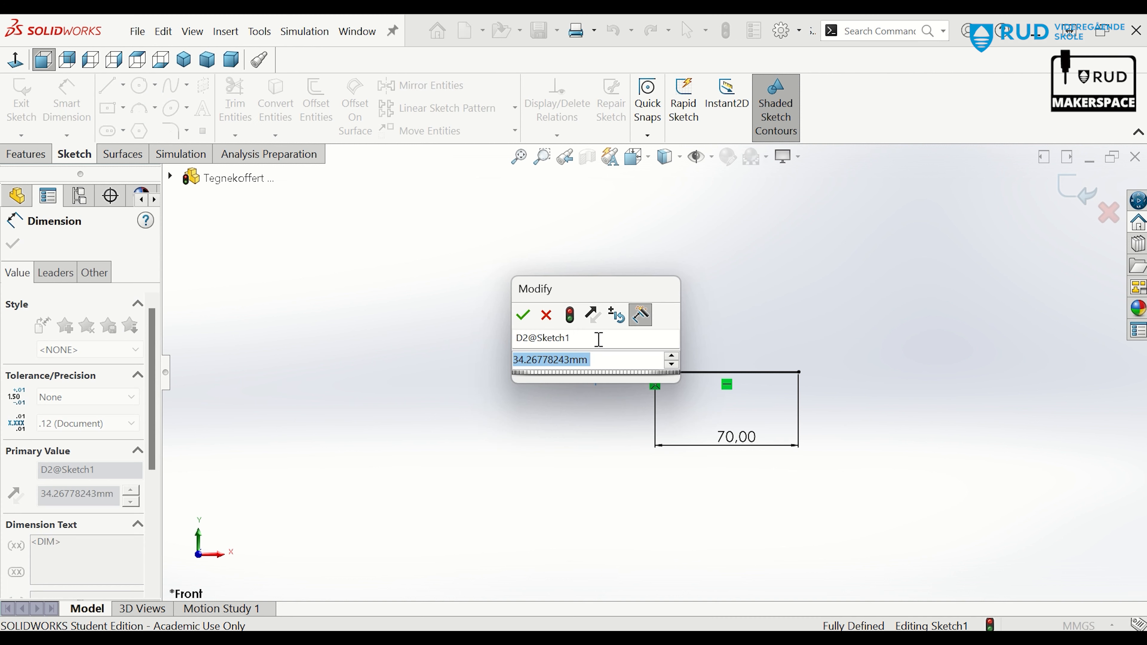
pyautogui.write('30')
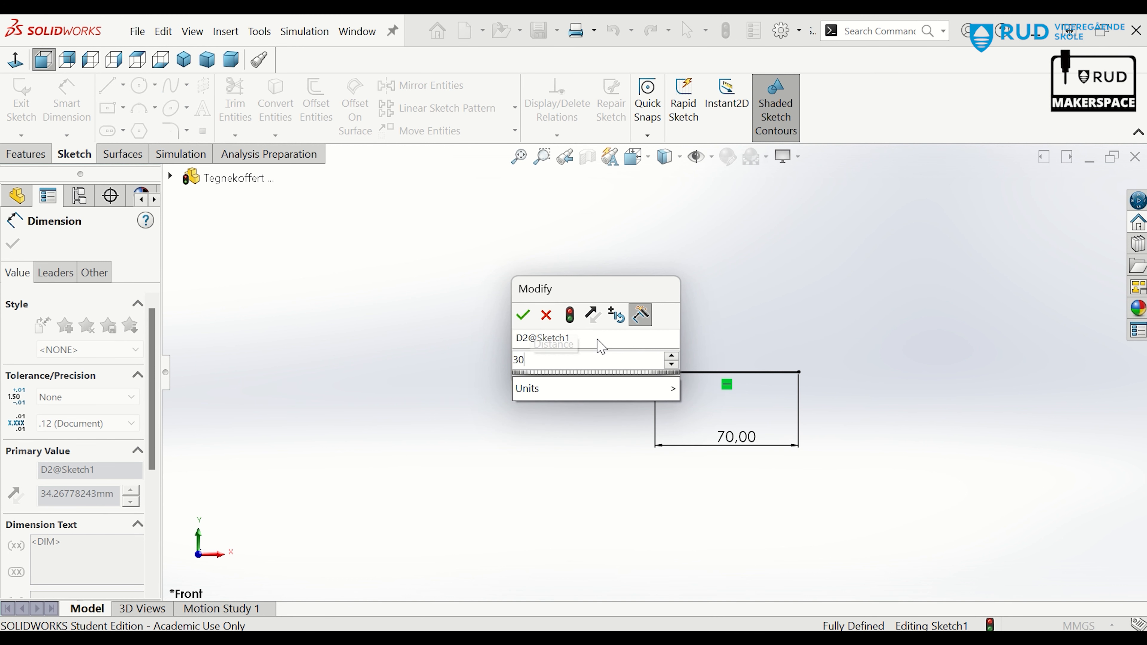
pyautogui.press('Return')
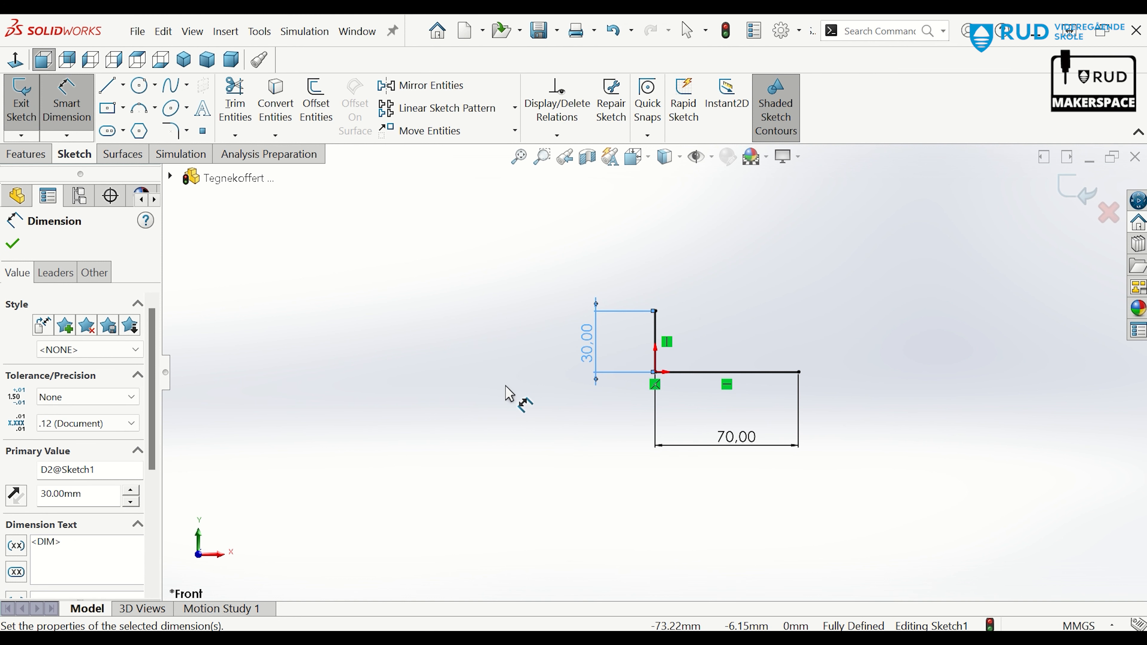
pyautogui.click(21, 241)
# Draw a vertical centerline about 92 mm long upward from the midpoint of the horizontal base line.
pyautogui.click(123, 84)
pyautogui.click(134, 131)
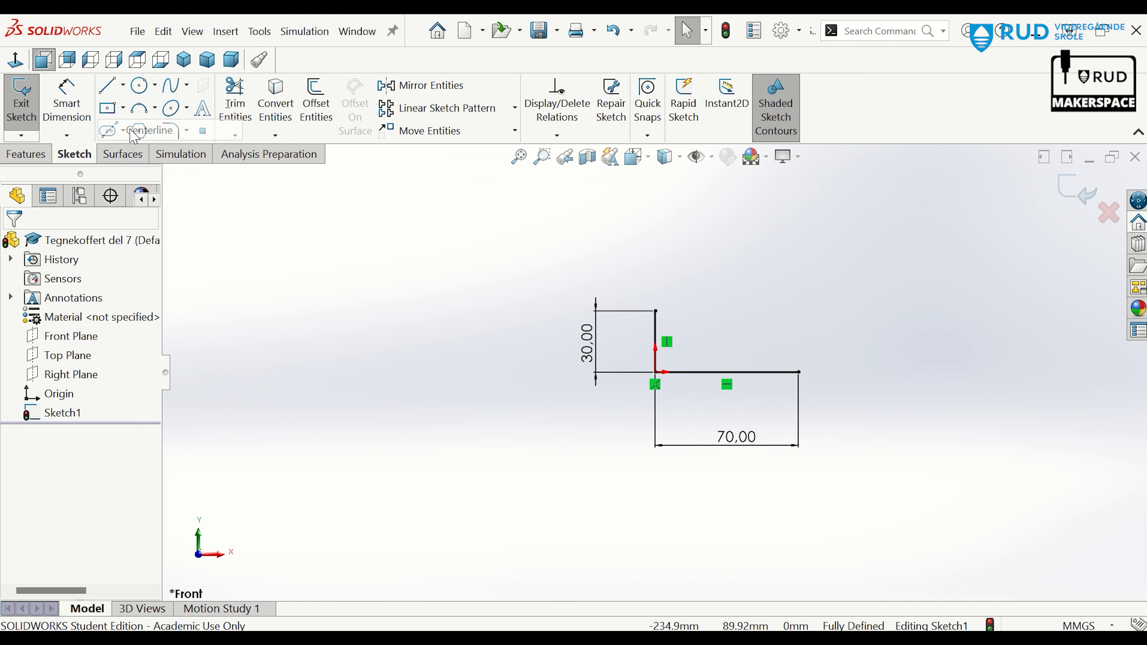
pyautogui.moveTo(725, 372)
pyautogui.mouseDown()
pyautogui.moveTo(749, 223)
pyautogui.moveTo(726, 184)
pyautogui.mouseUp()
# Dimension the vertical centerline's length to 60 mm.
pyautogui.click(85, 103)
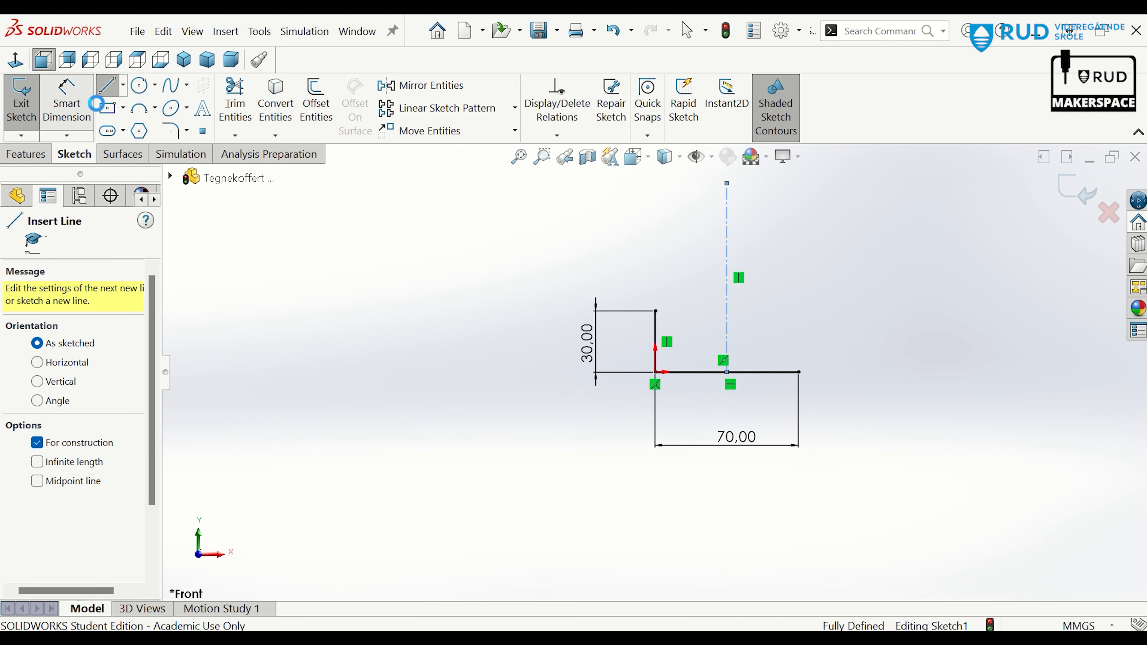
pyautogui.click(728, 242)
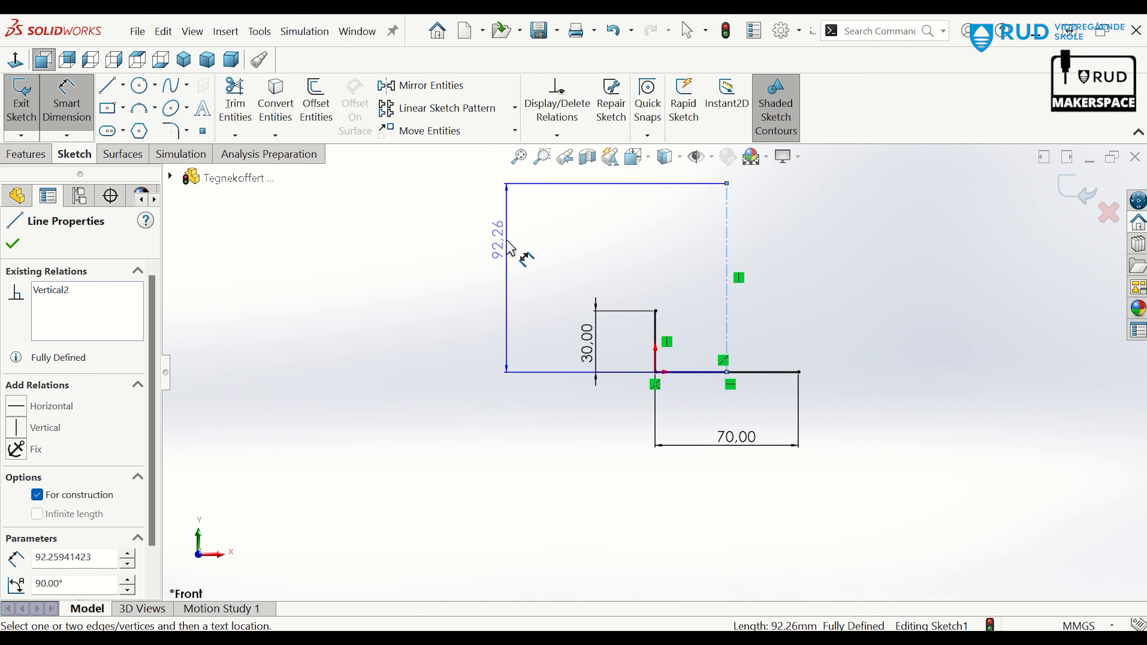
pyautogui.click(499, 261)
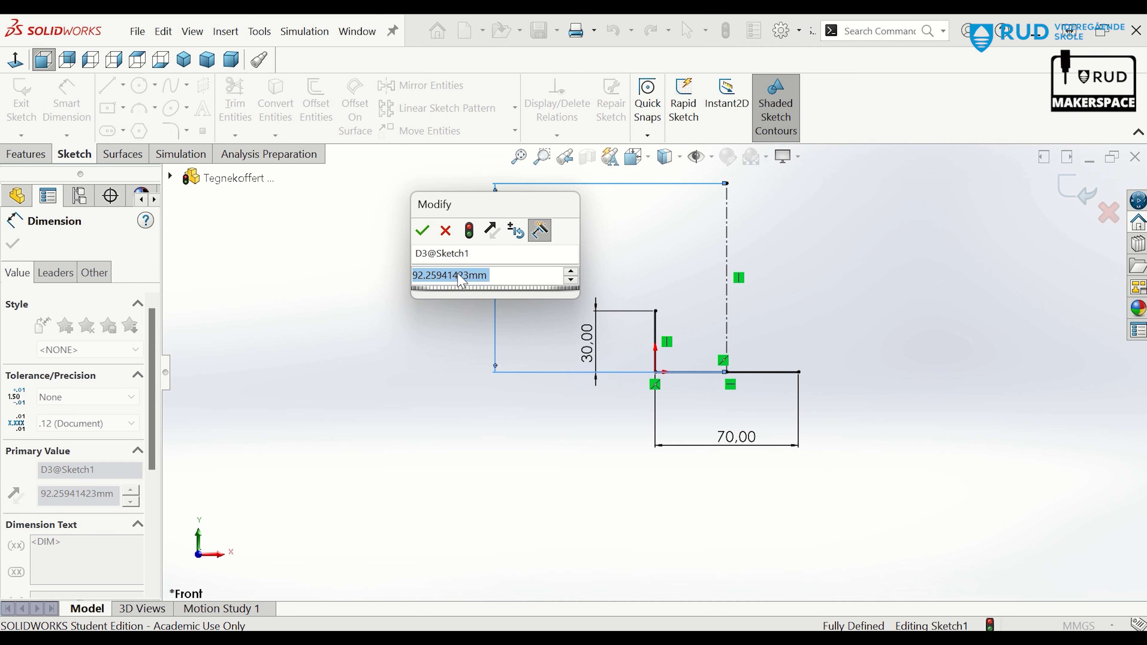
pyautogui.write('60')
pyautogui.press('Return')
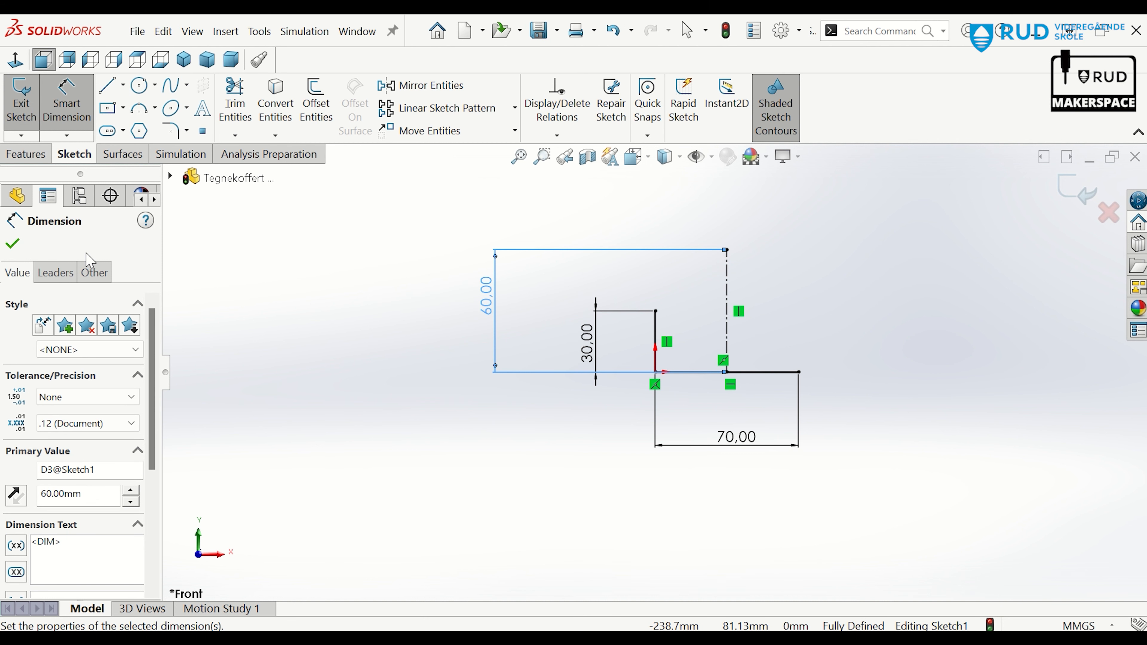
pyautogui.click(13, 244)
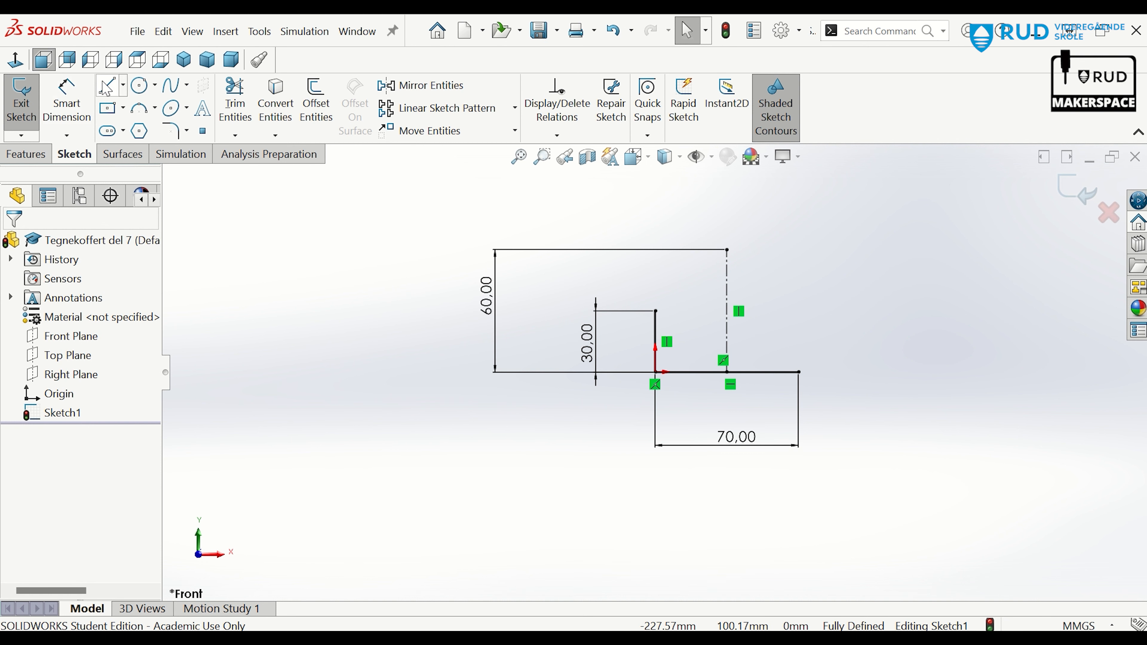
# Draw a horizontal midpoint line about 64 mm long, centred on the upper end of the centerline.
pyautogui.click(124, 86)
pyautogui.click(151, 152)
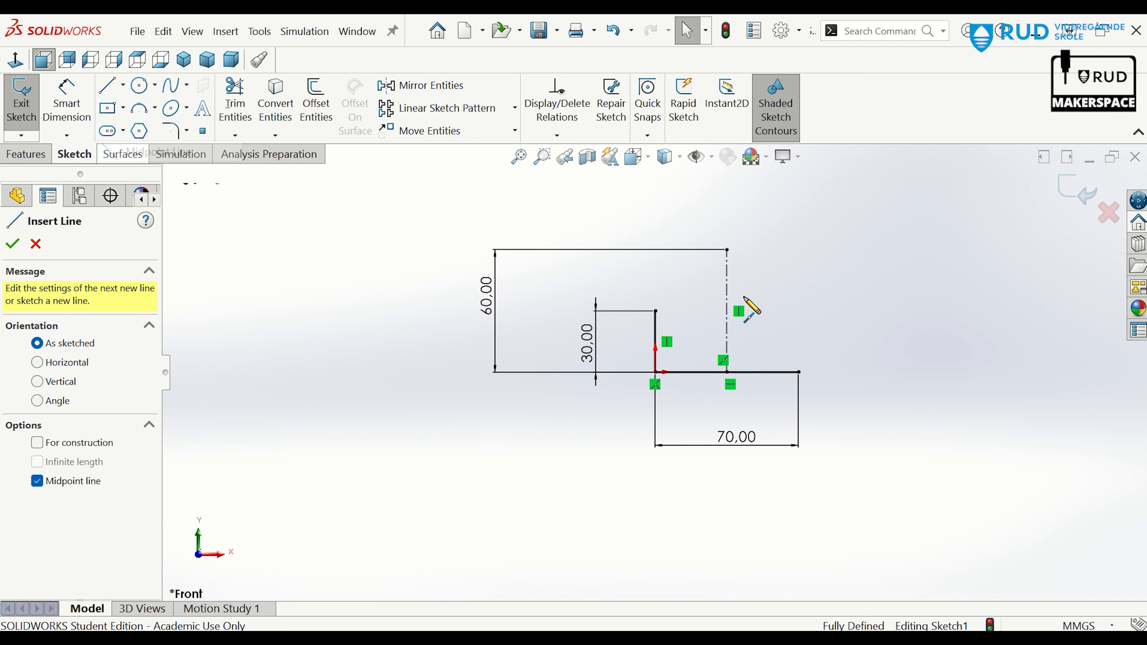
pyautogui.click(726, 250)
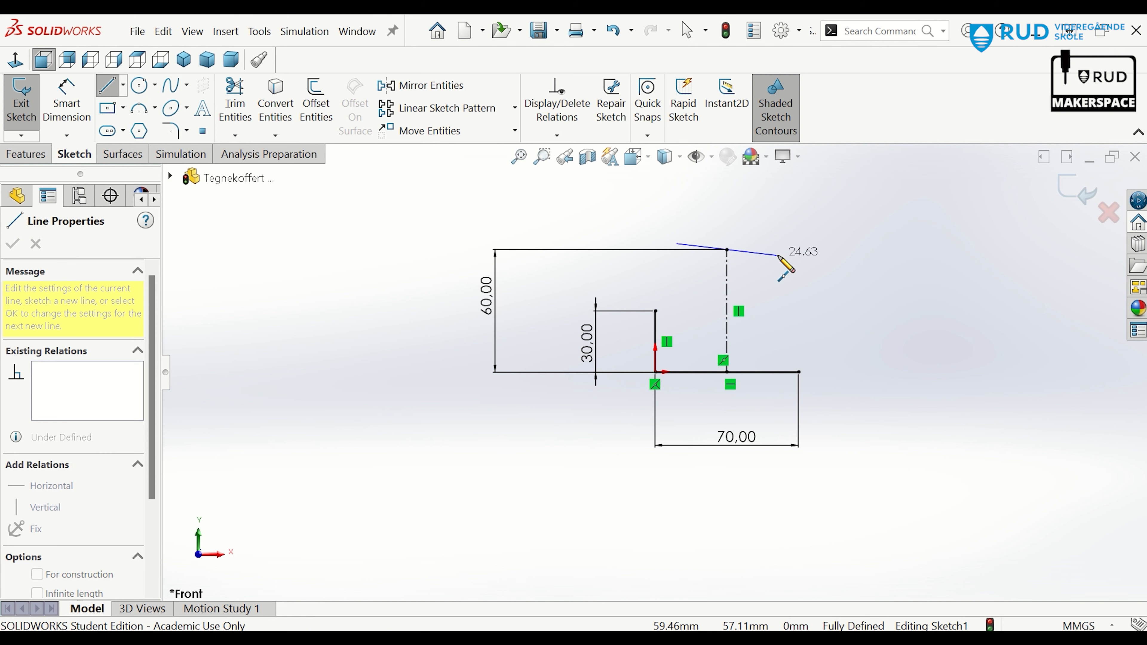
pyautogui.click(793, 249)
# Dimension the upper horizontal line to 40 mm.
pyautogui.click(66, 103)
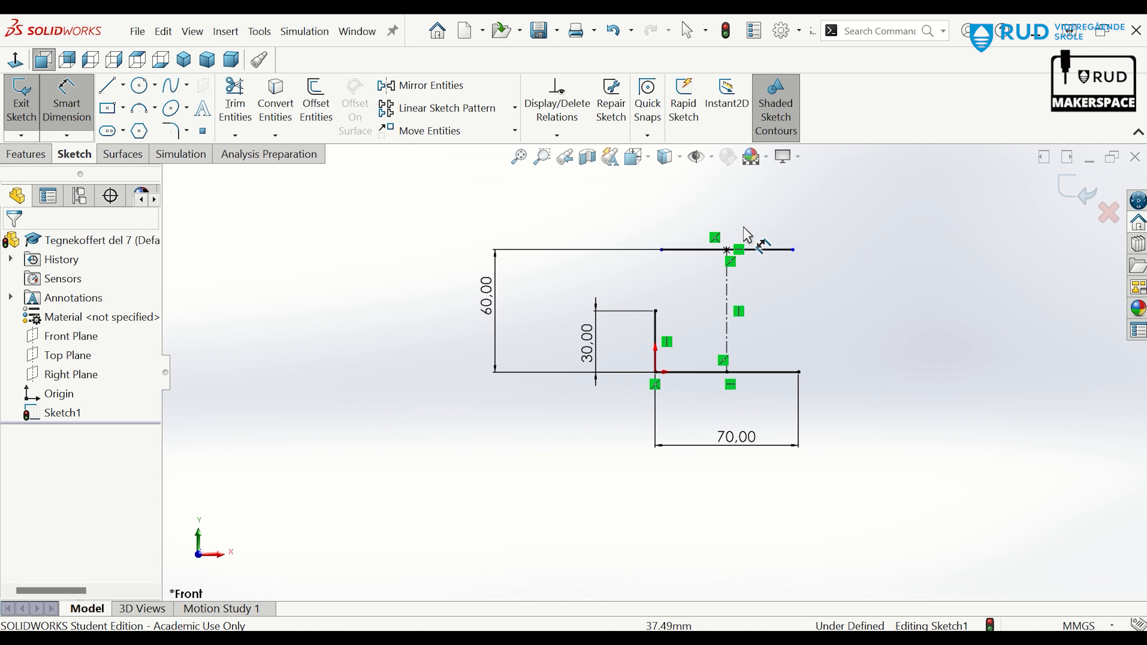
pyautogui.click(764, 250)
pyautogui.click(739, 203)
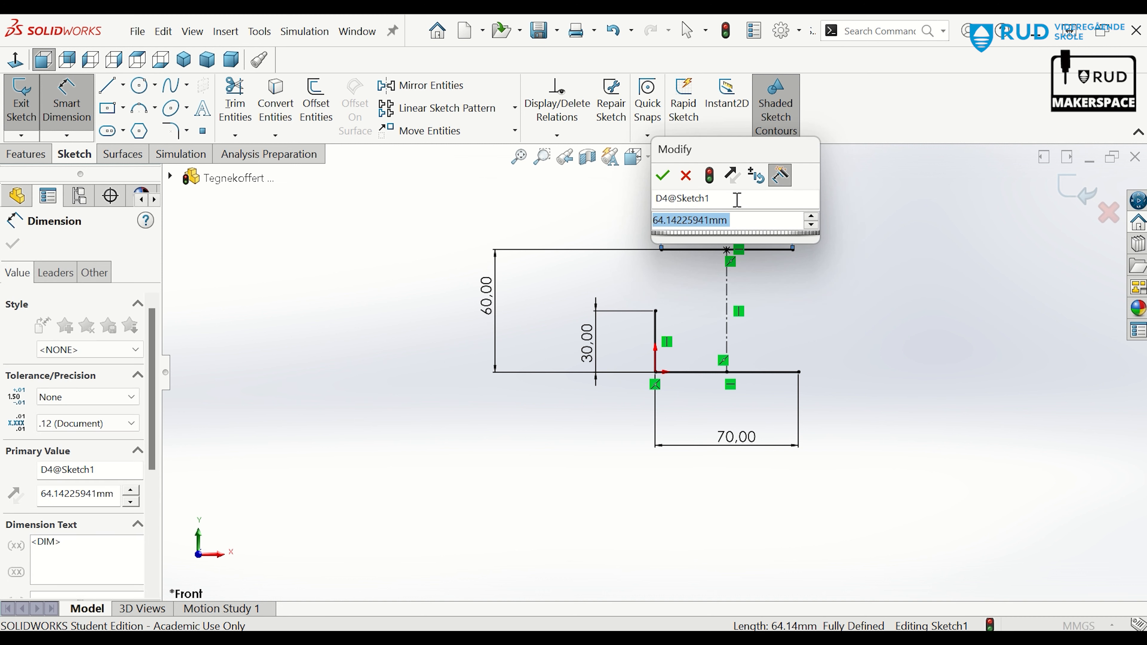
pyautogui.write('40')
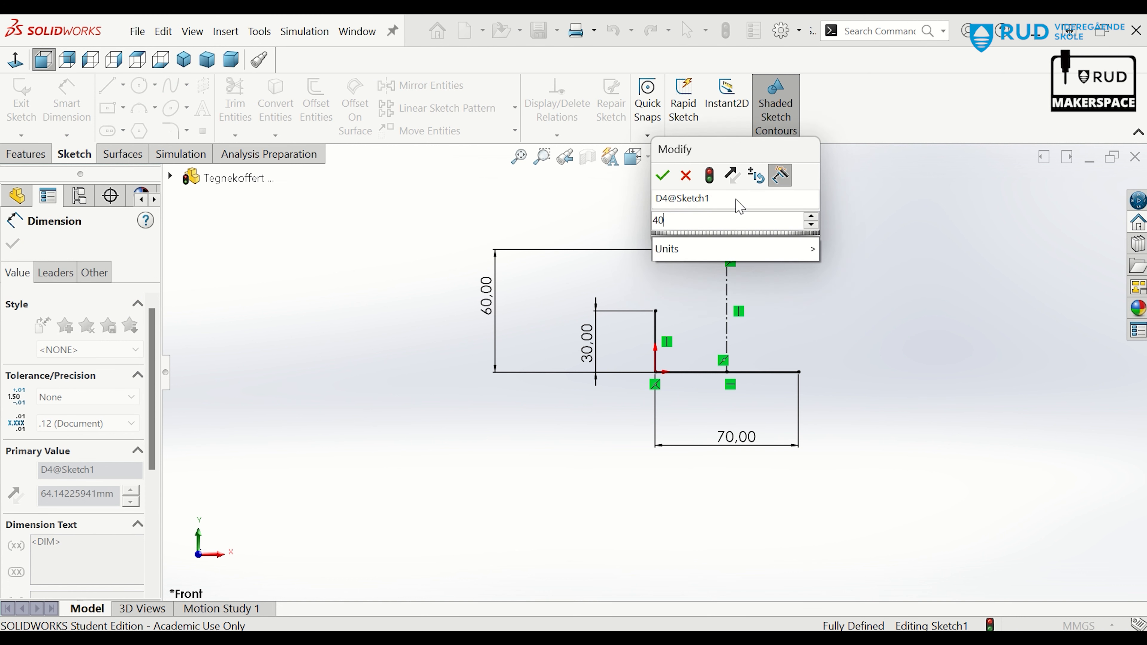
pyautogui.press('Return')
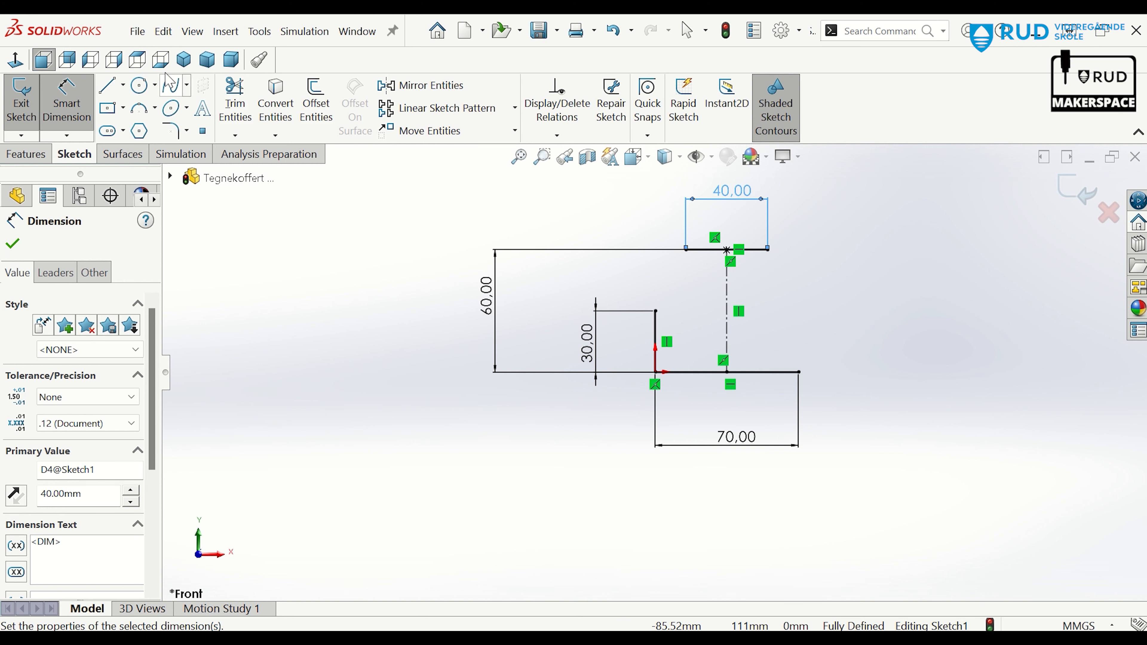
# Draw a vertical line upward from the free end of the 70 mm base line, level with the opposite vertical line's upper end.
pyautogui.click(109, 86)
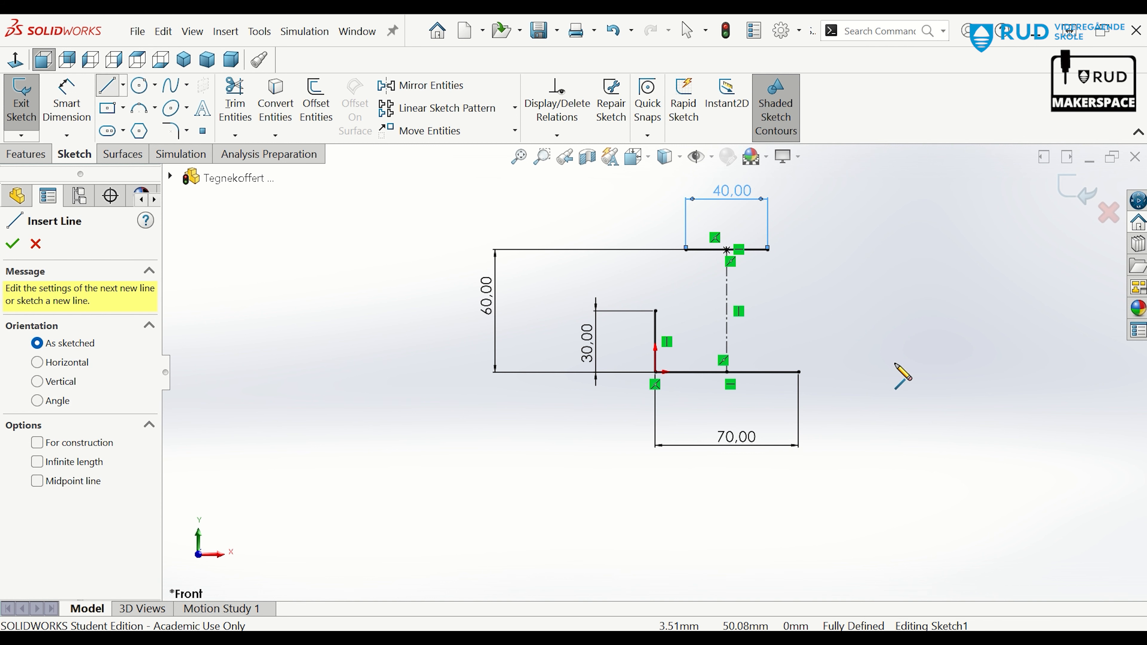
pyautogui.click(798, 371)
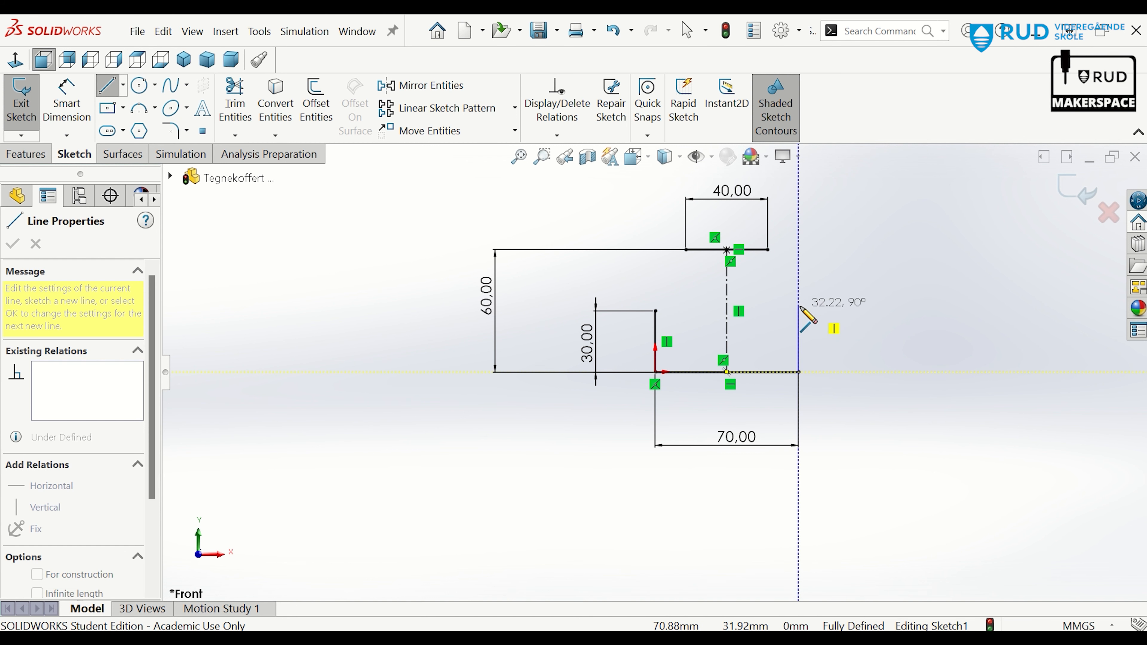
pyautogui.click(799, 311)
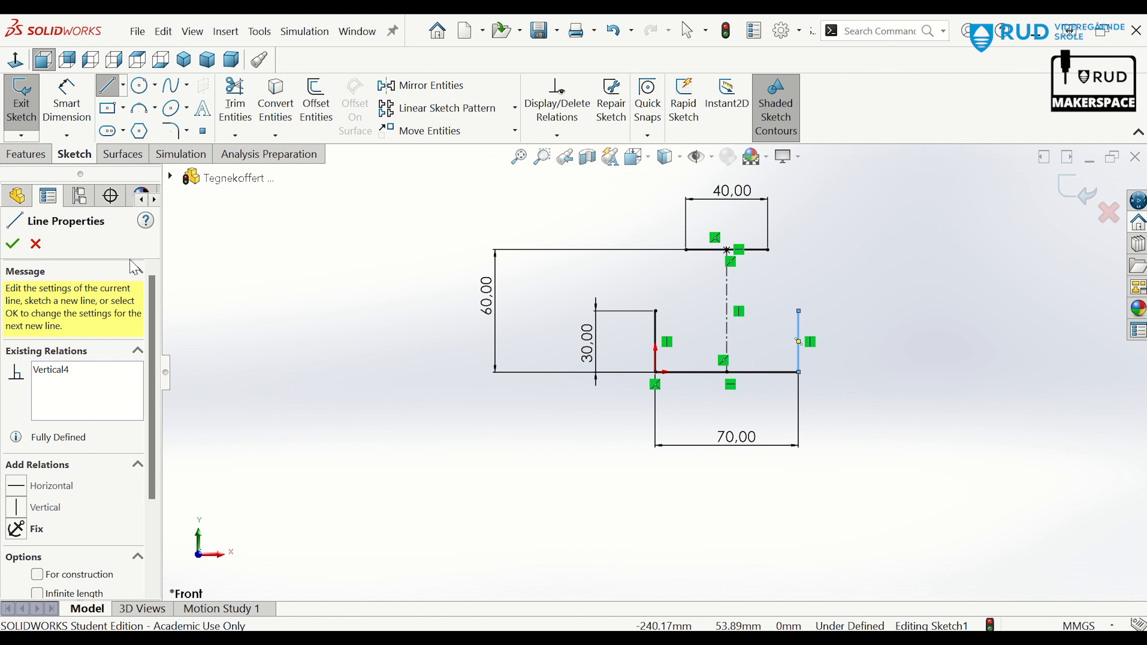
pyautogui.click(12, 244)
pyautogui.click(557, 135)
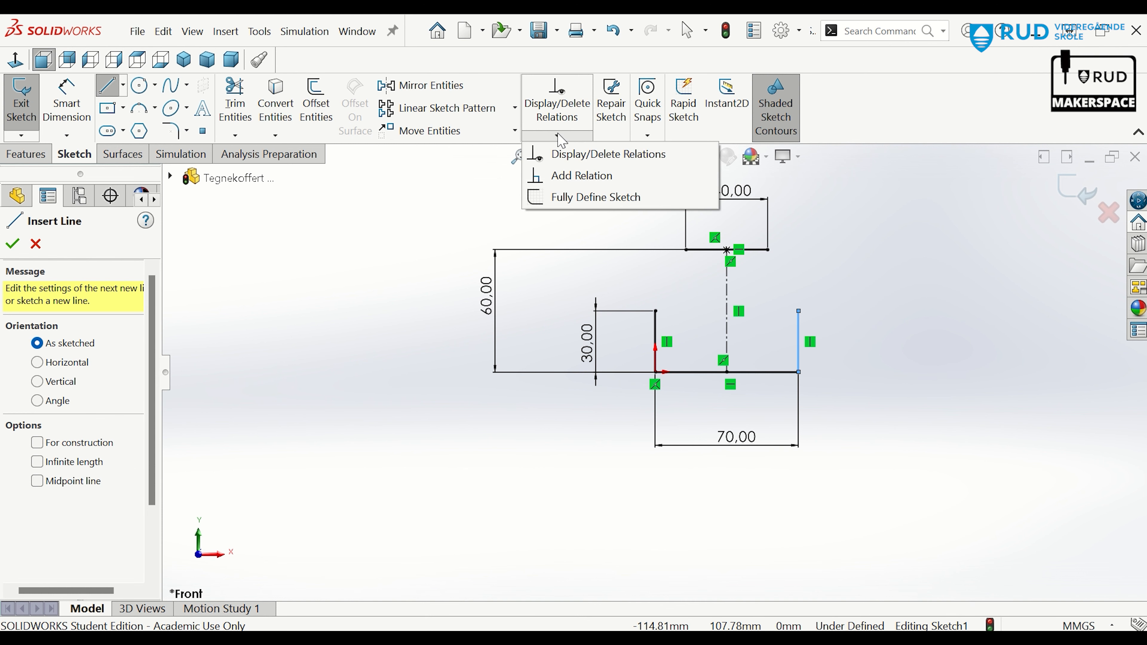
pyautogui.click(571, 175)
pyautogui.click(803, 362)
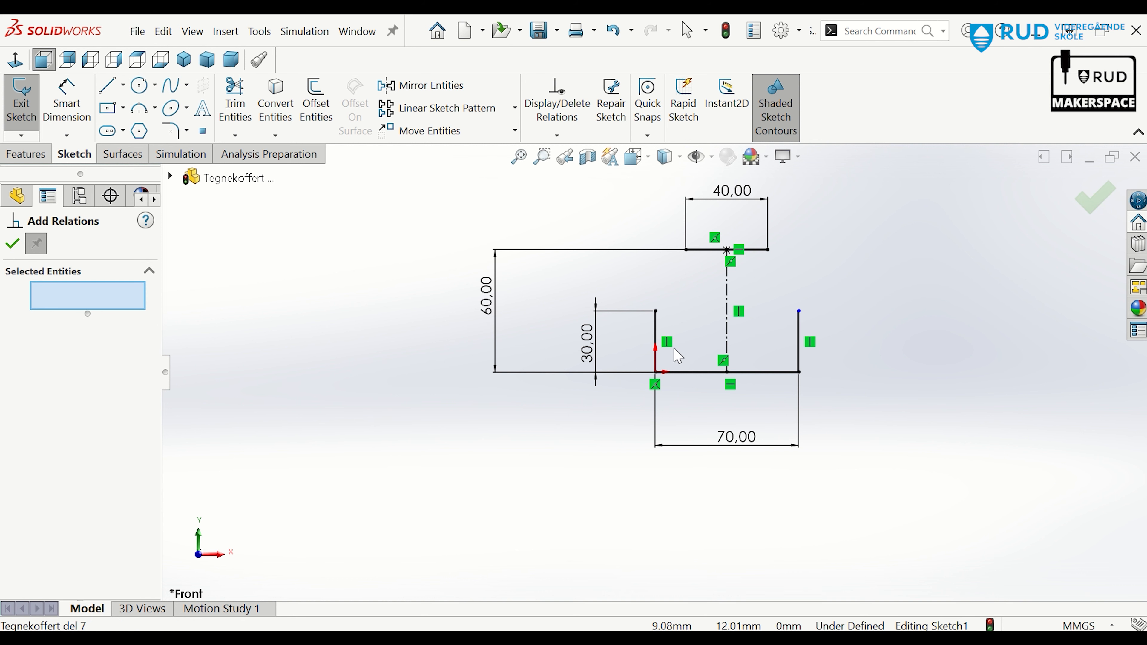
pyautogui.click(655, 325)
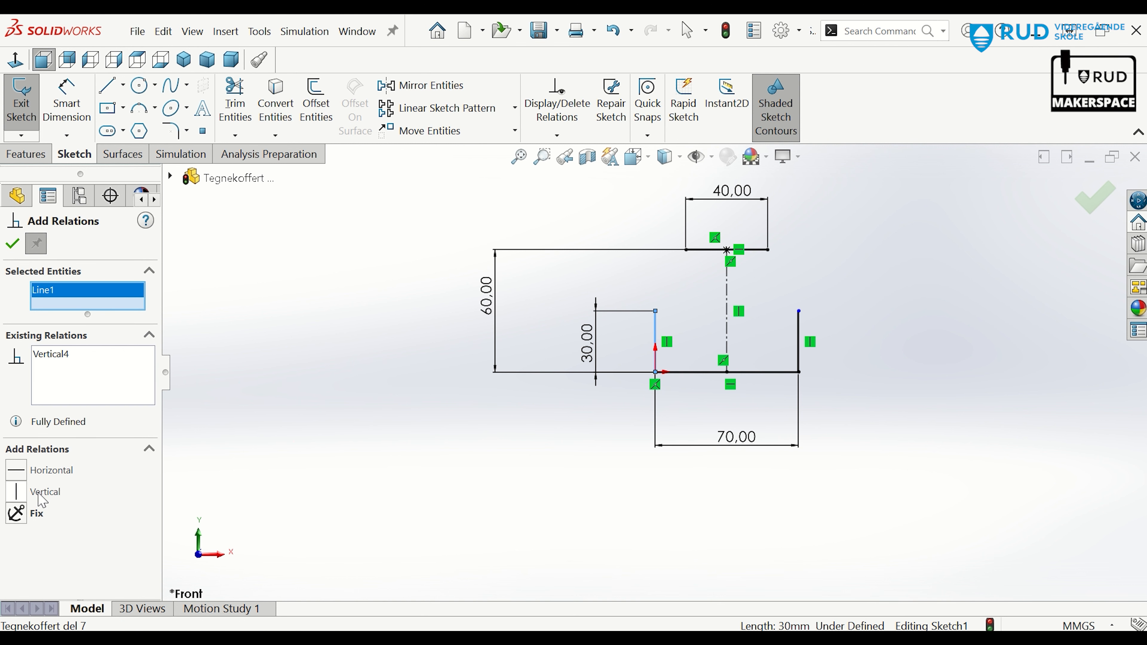
pyautogui.click(37, 244)
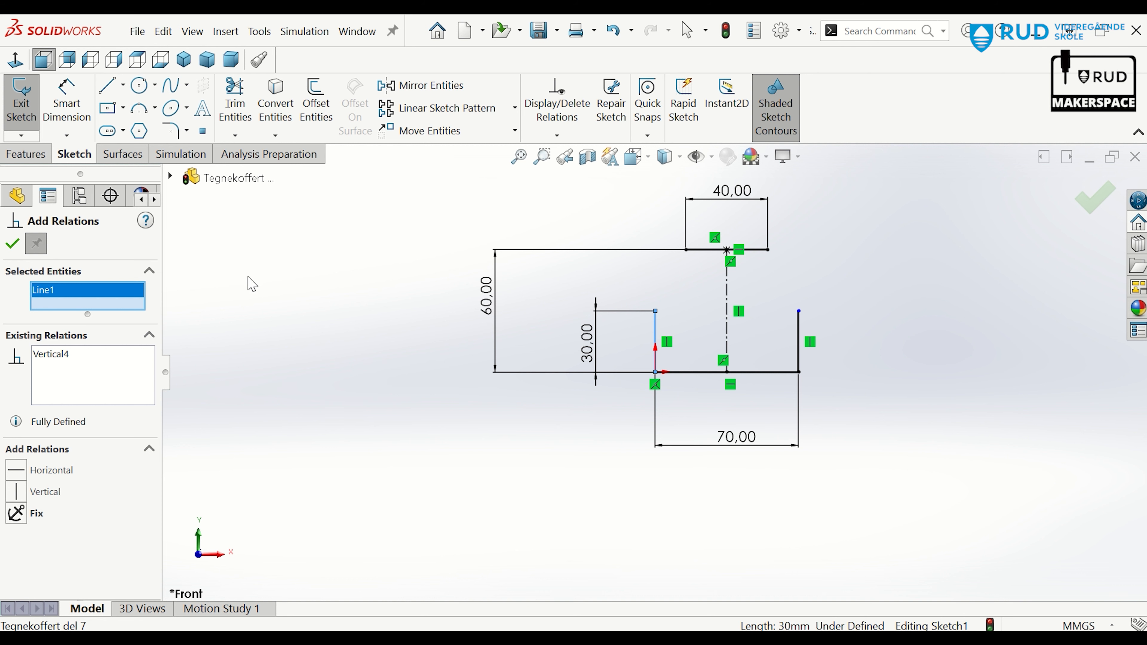
pyautogui.press('Escape')
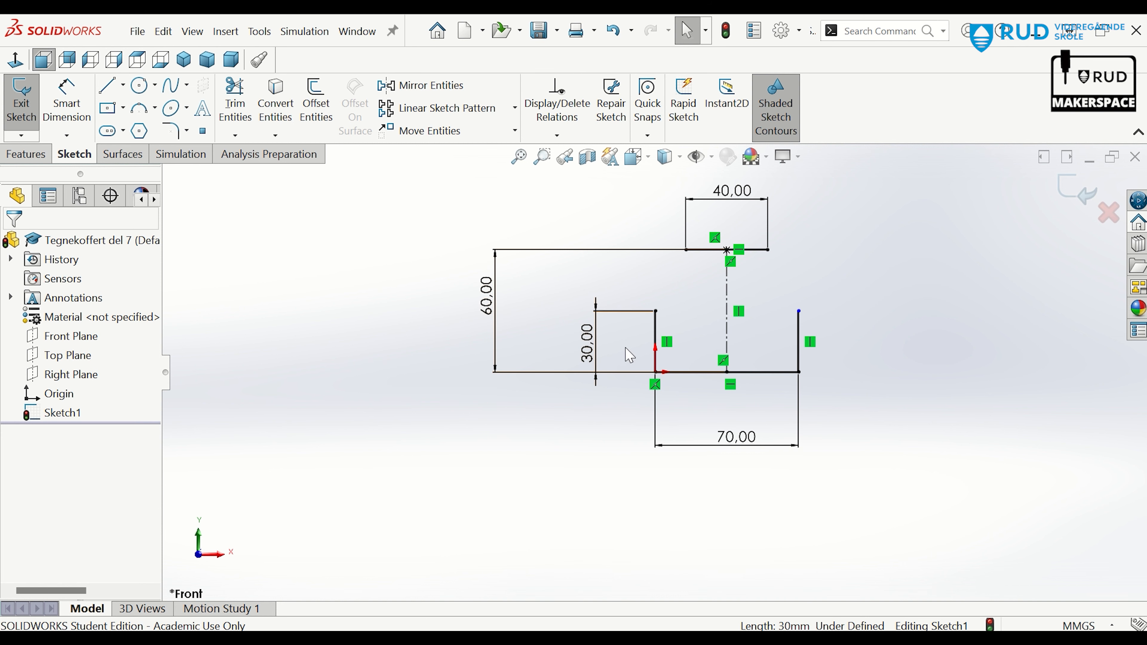
# Add an Equal relation between the two vertical side lines of the profile.
pyautogui.click(656, 345)
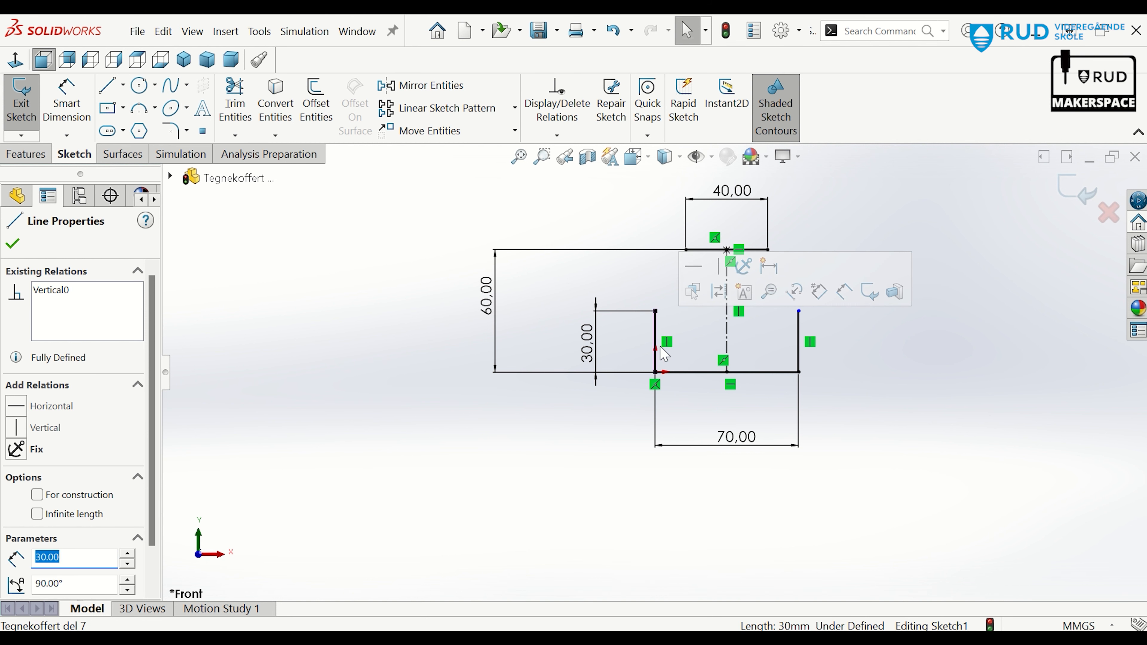
pyautogui.keyDown('ctrl'); pyautogui.click(799, 357); pyautogui.keyUp('ctrl')
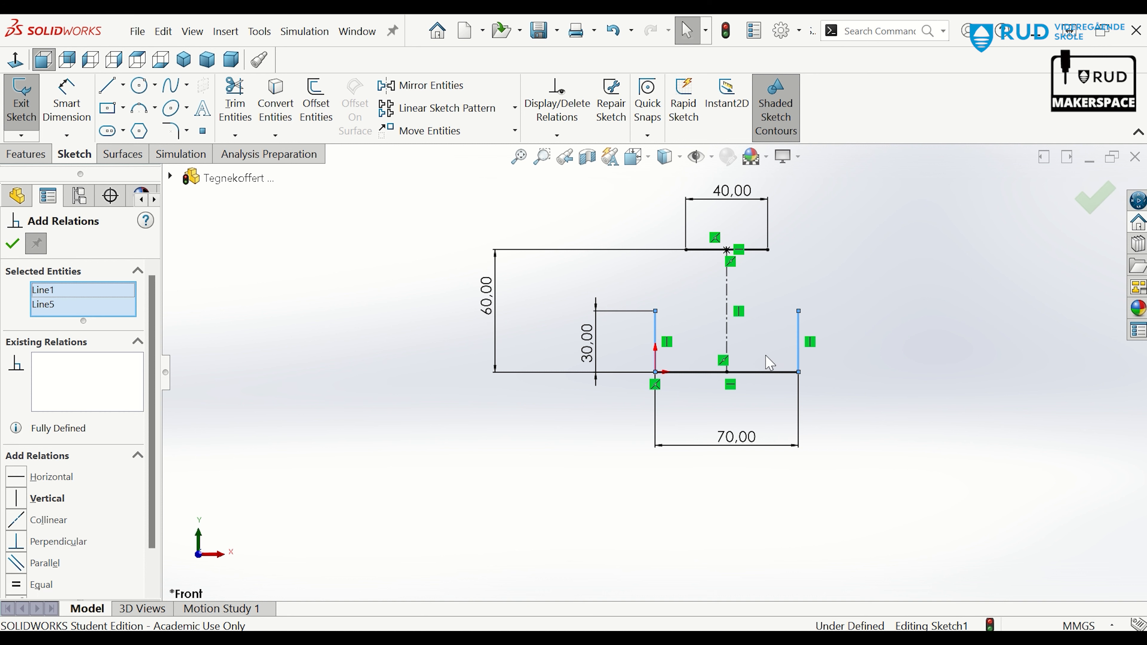
pyautogui.click(19, 586)
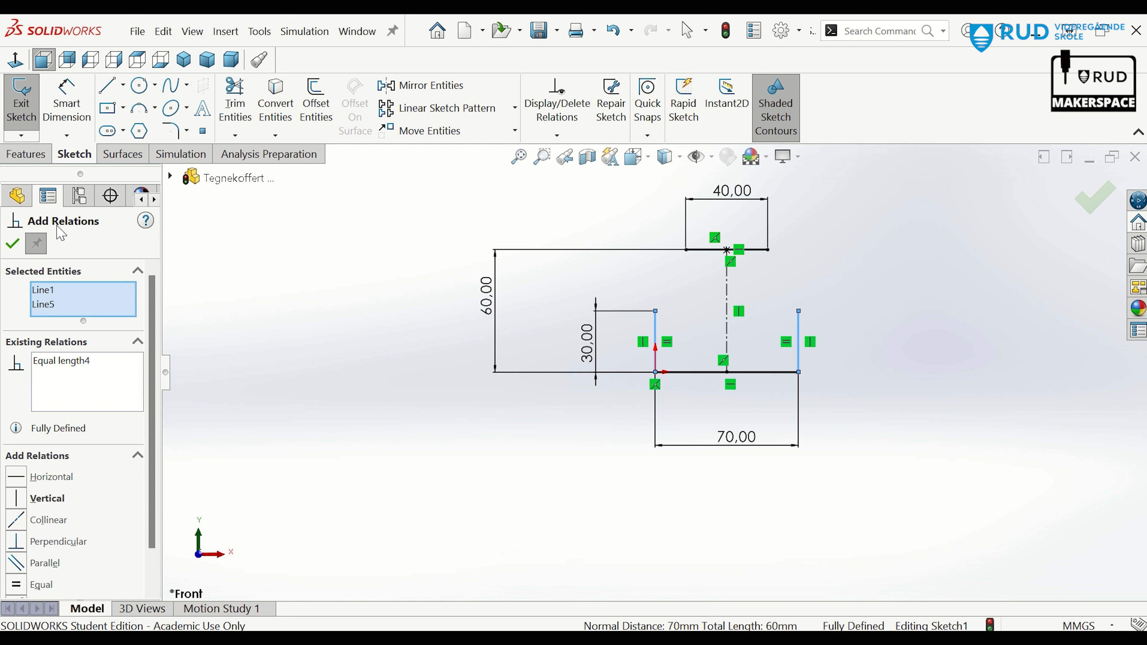
pyautogui.click(13, 244)
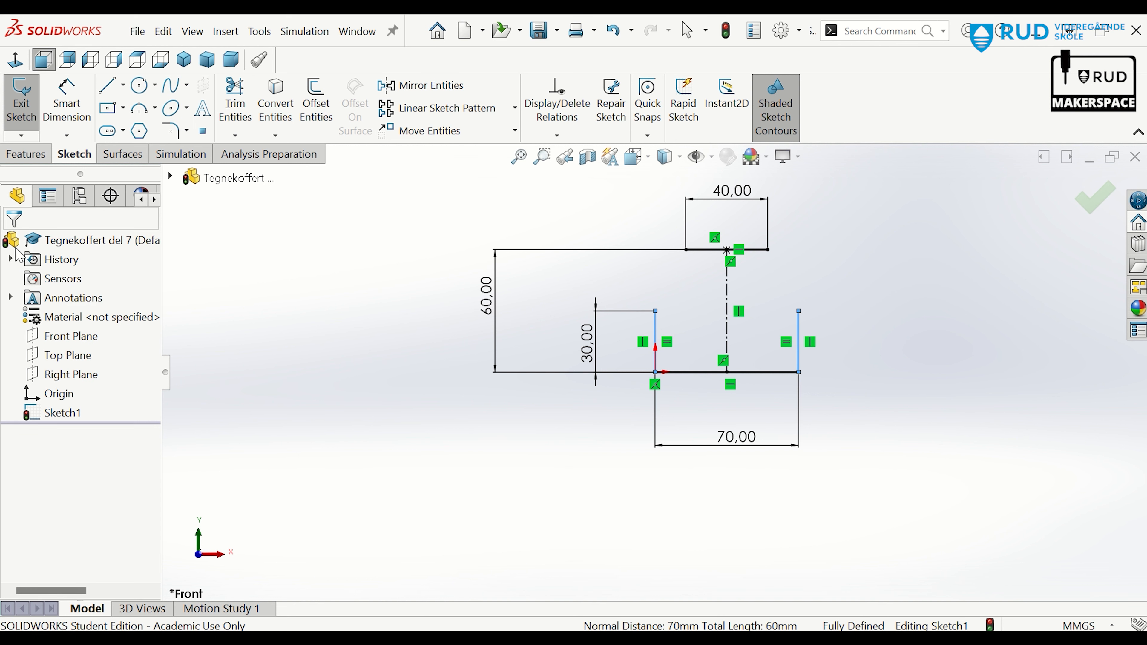
# Set the vertical side line's height dimension to 35 mm and return it to 30 mm.
pyautogui.doubleClick(587, 344)
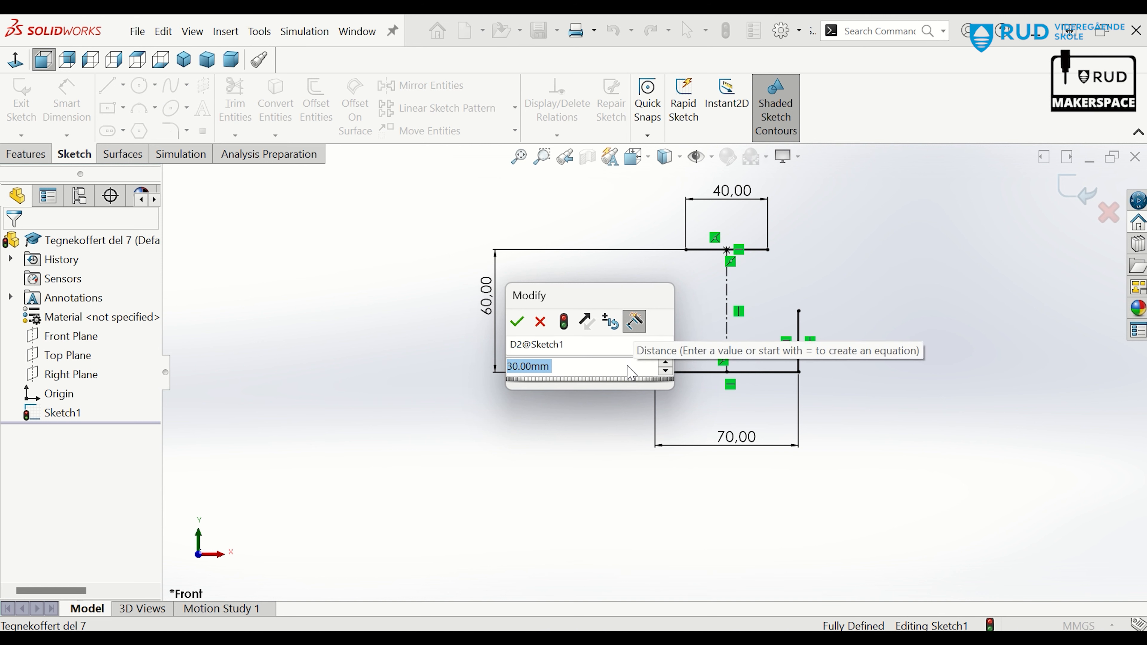
pyautogui.write('35')
pyautogui.press('Return')
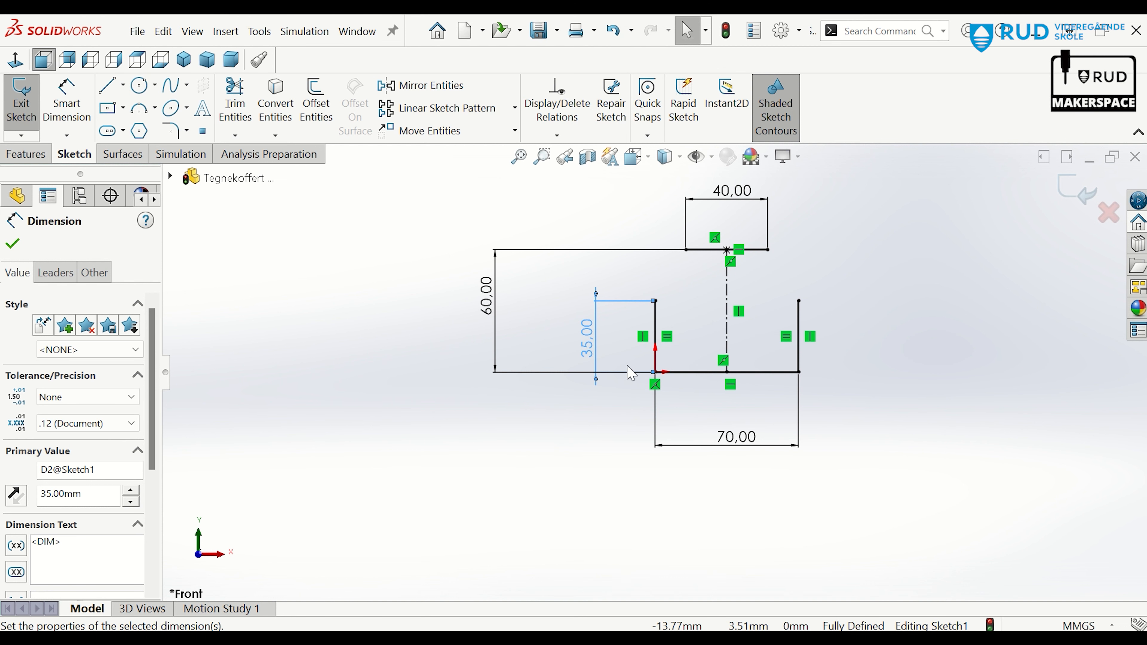
pyautogui.doubleClick(587, 350)
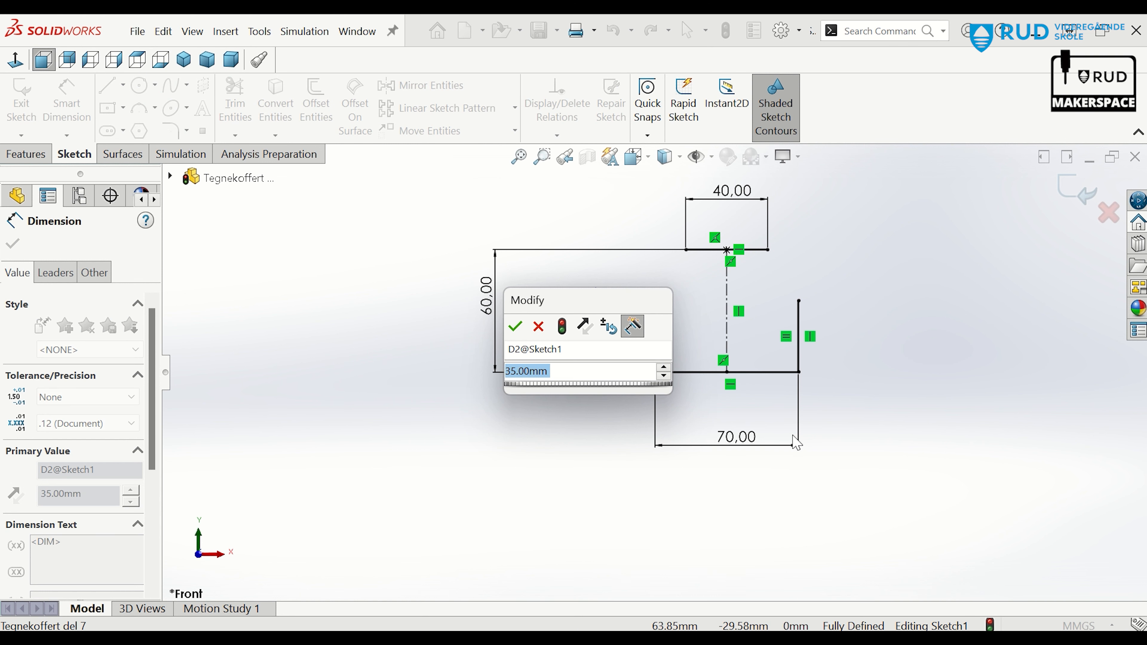
pyautogui.write('30')
pyautogui.press('Return')
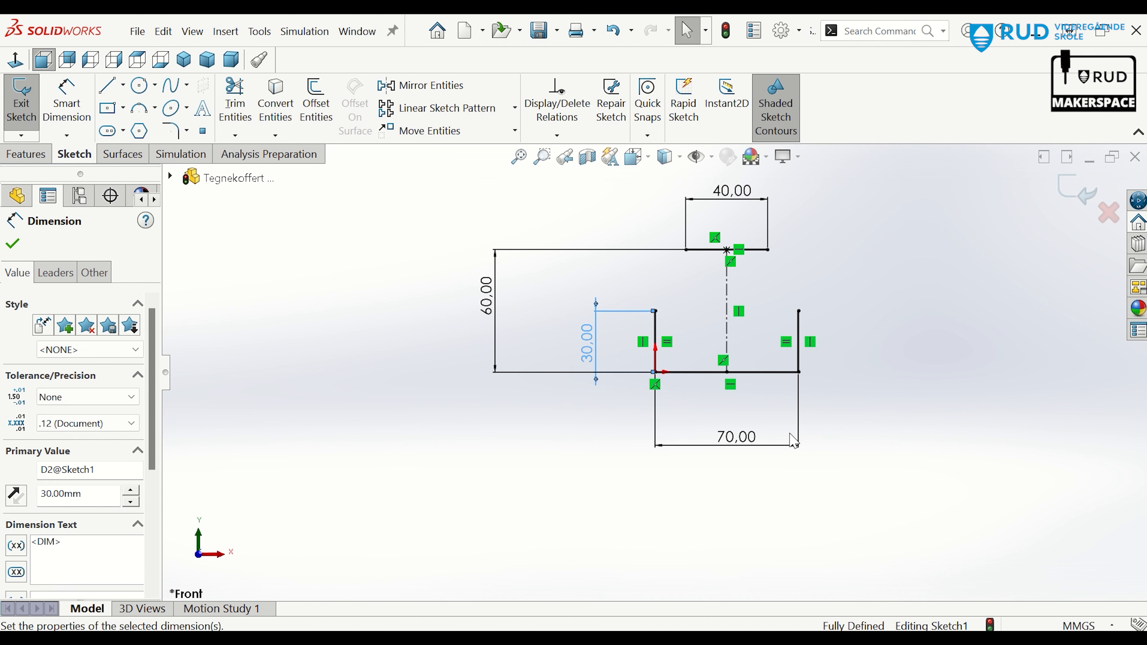
# Draw a slanted line from the upper end of the vertical line at the origin to the nearest end of the upper horizontal line.
pyautogui.click(108, 85)
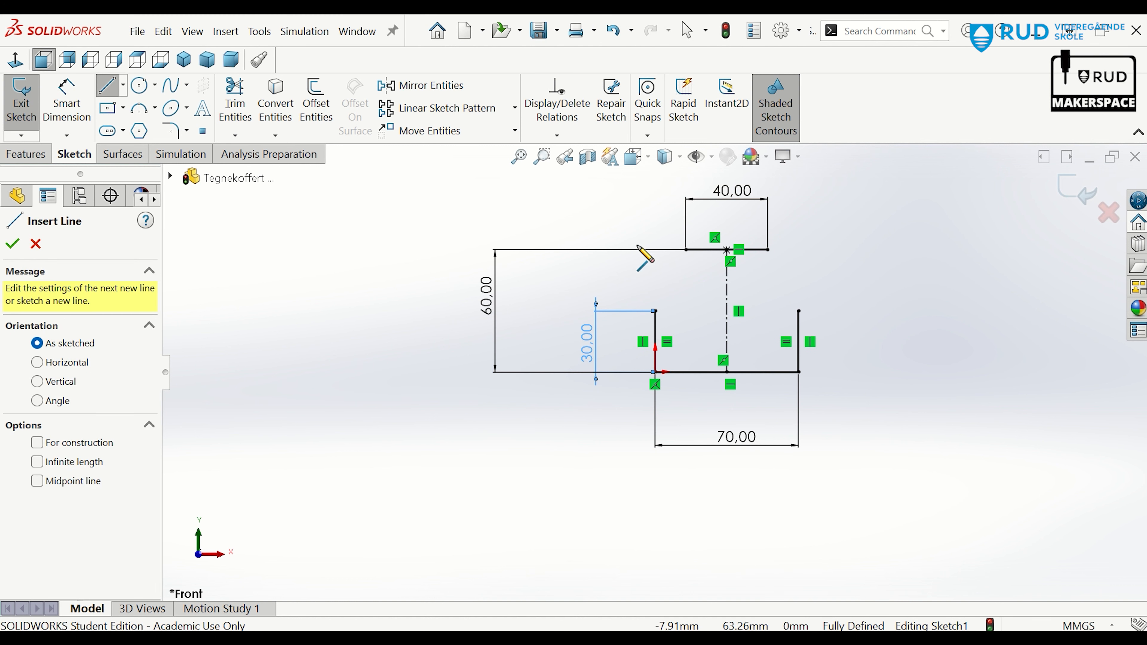
pyautogui.click(655, 311)
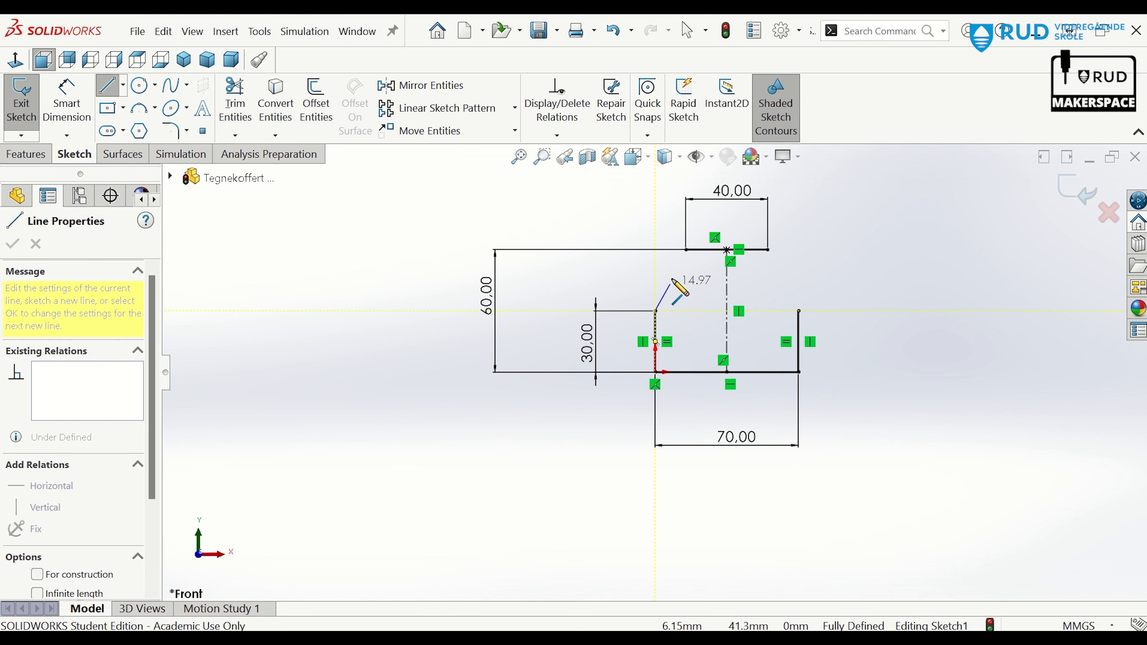
pyautogui.doubleClick(685, 250)
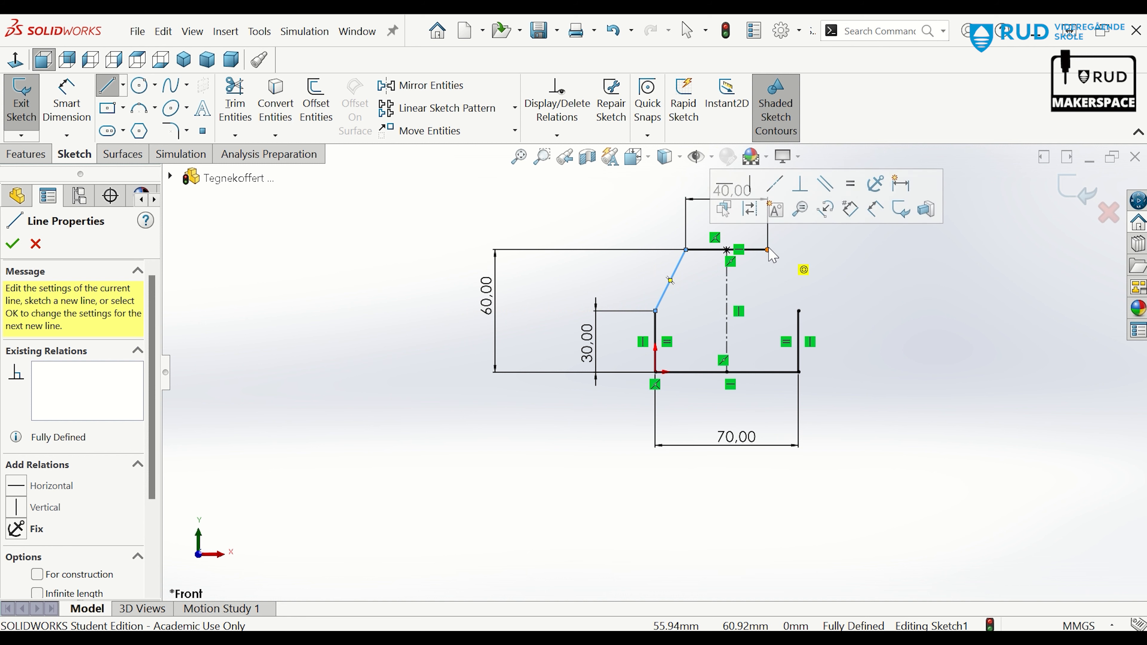
pyautogui.press('Escape')
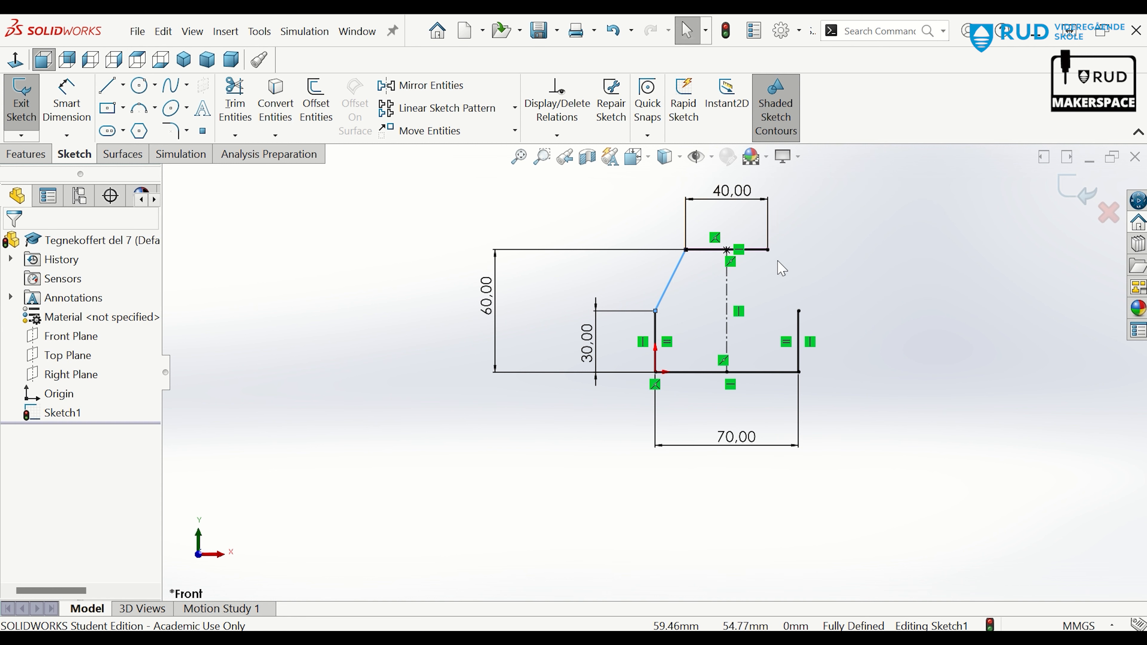
# Close the profile with a slanted line from the upper horizontal line's free end to the remaining vertical line's upper end.
pyautogui.click(768, 250)
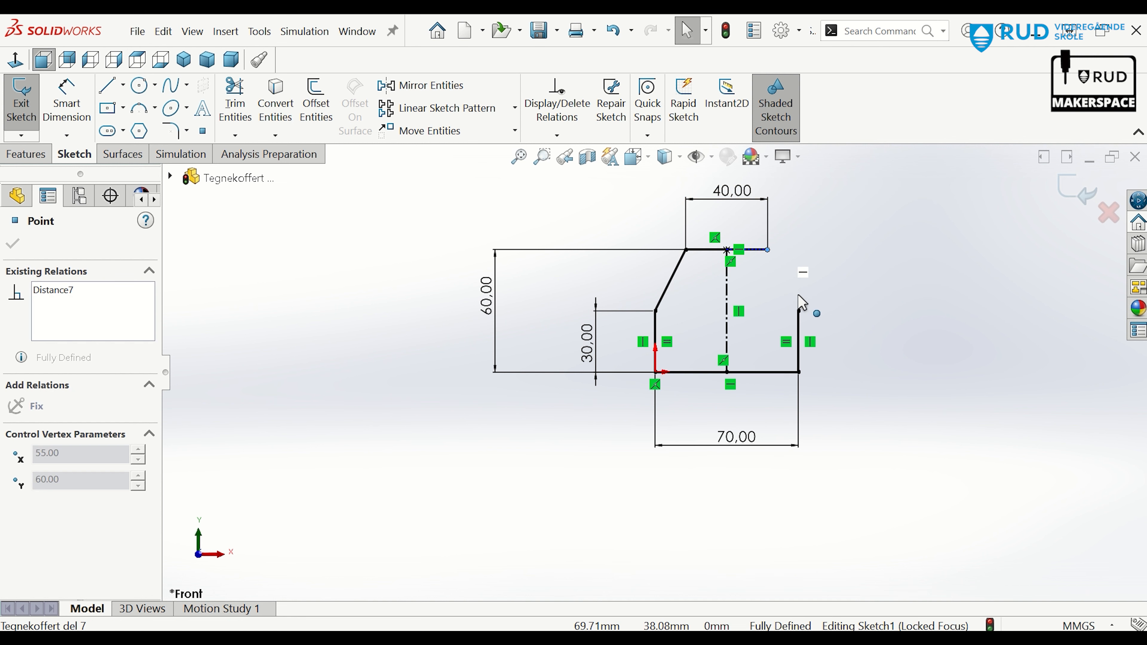
pyautogui.press('l')
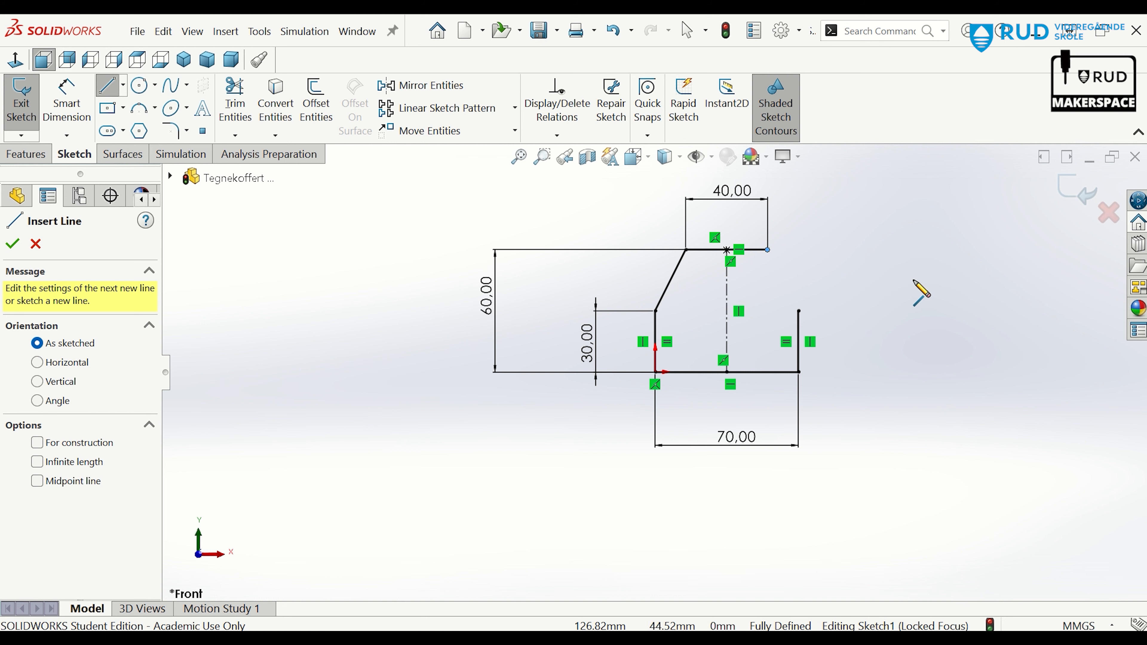
pyautogui.click(768, 249)
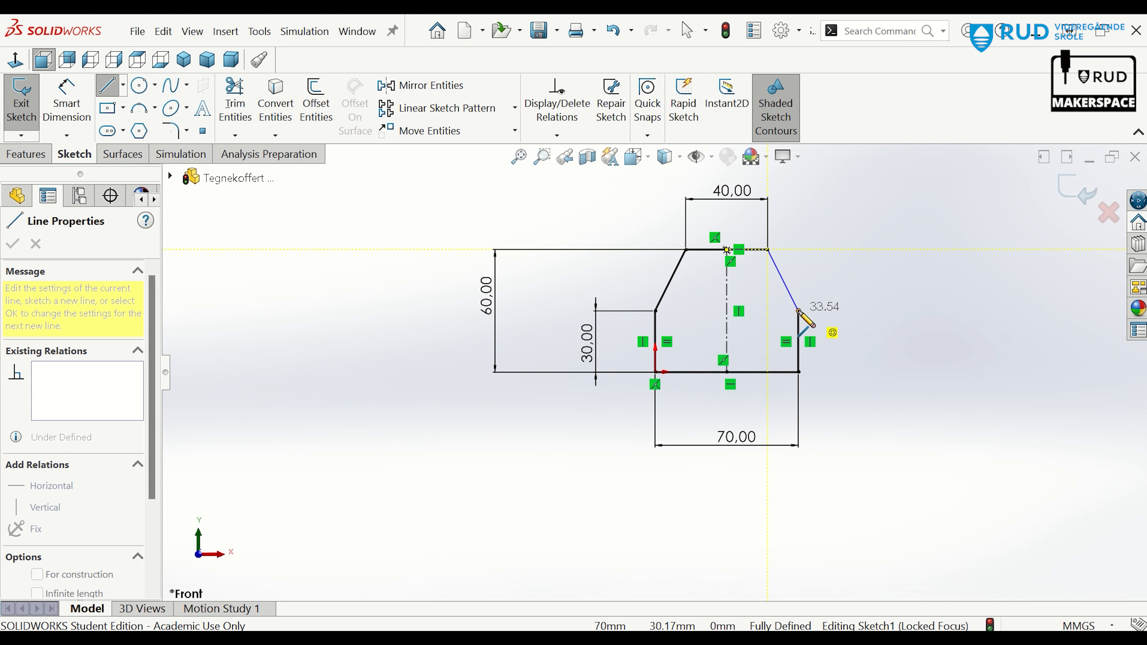
pyautogui.click(799, 311)
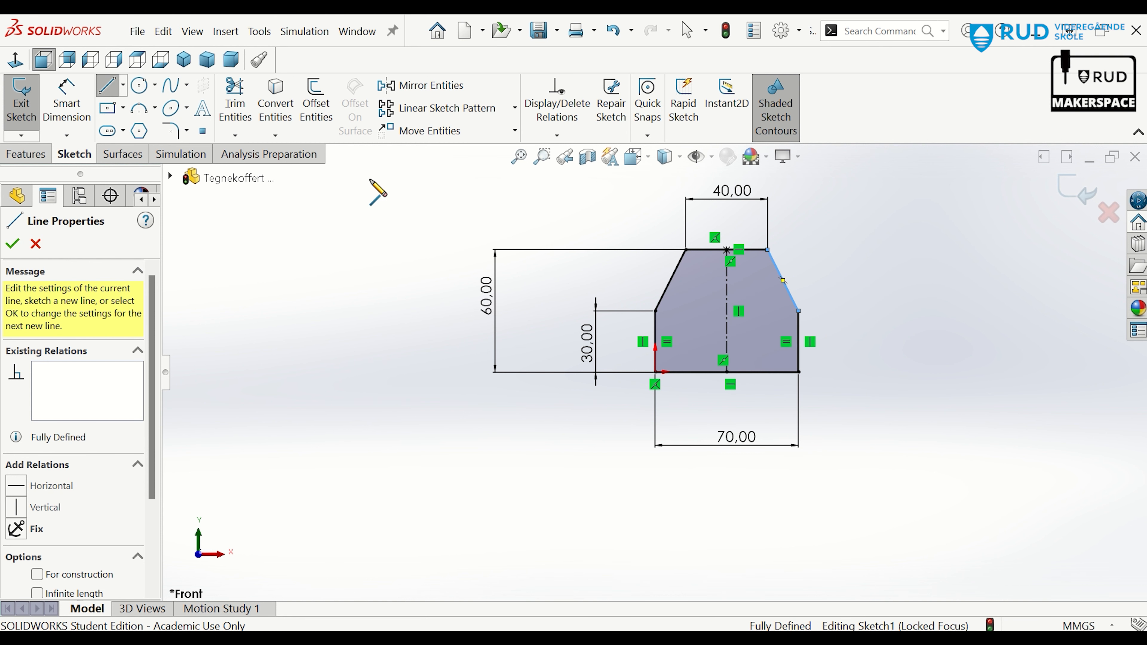
pyautogui.click(13, 244)
# Extrude the closed profile as a blind boss with a depth of 20 mm.
pyautogui.click(25, 154)
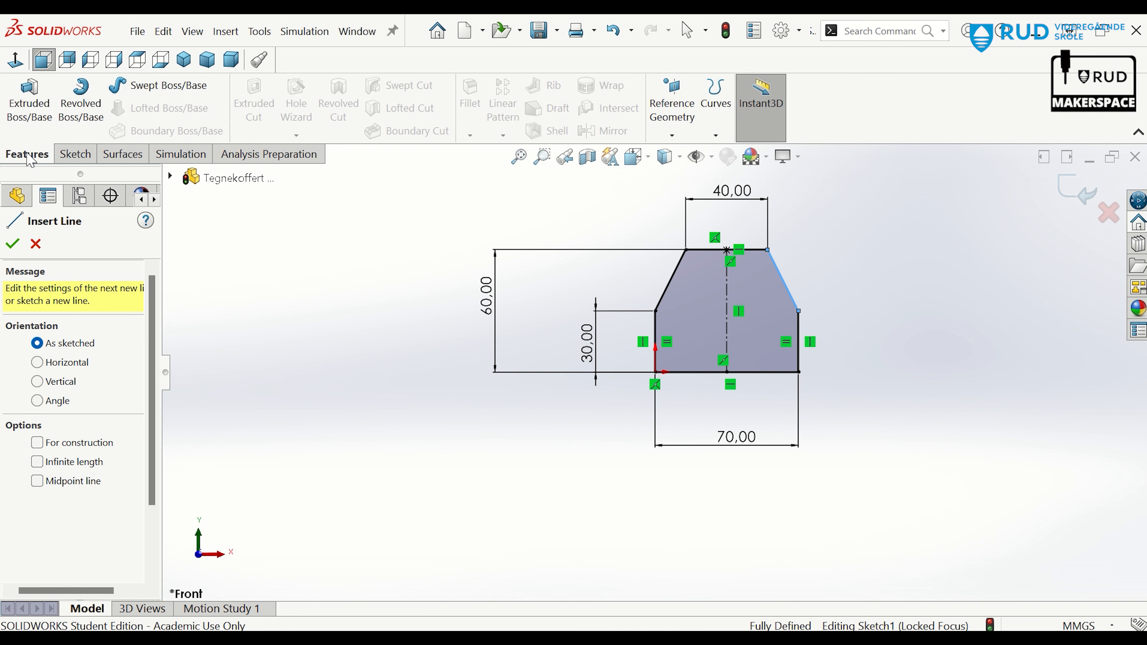
pyautogui.click(32, 115)
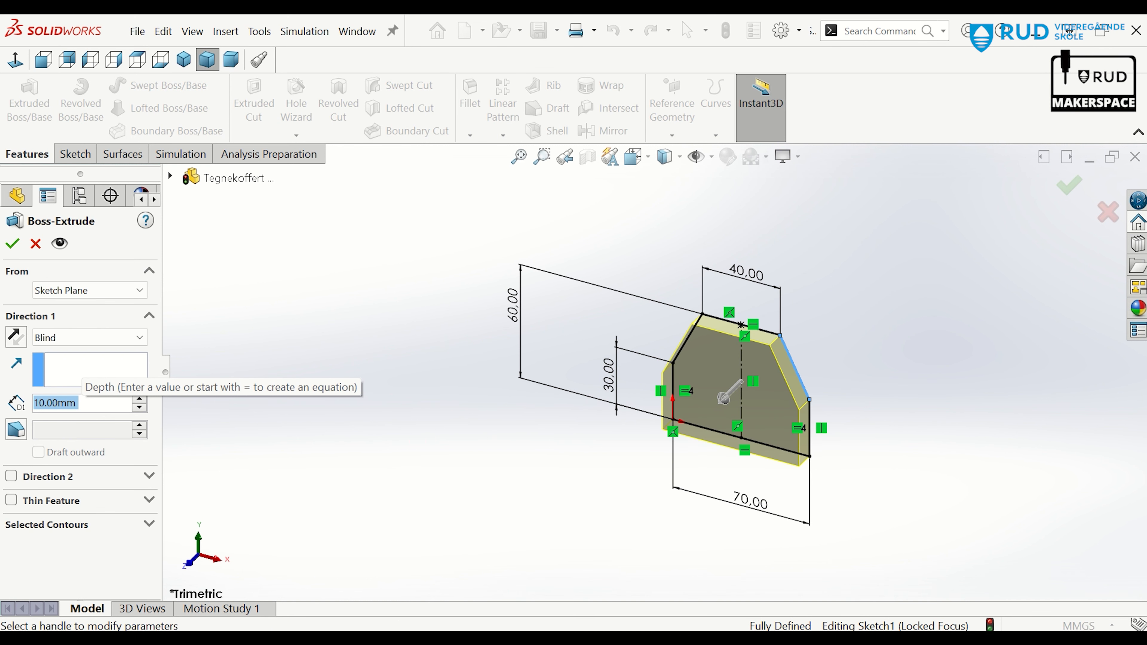
pyautogui.write('20')
pyautogui.press('Return')
pyautogui.write(',')
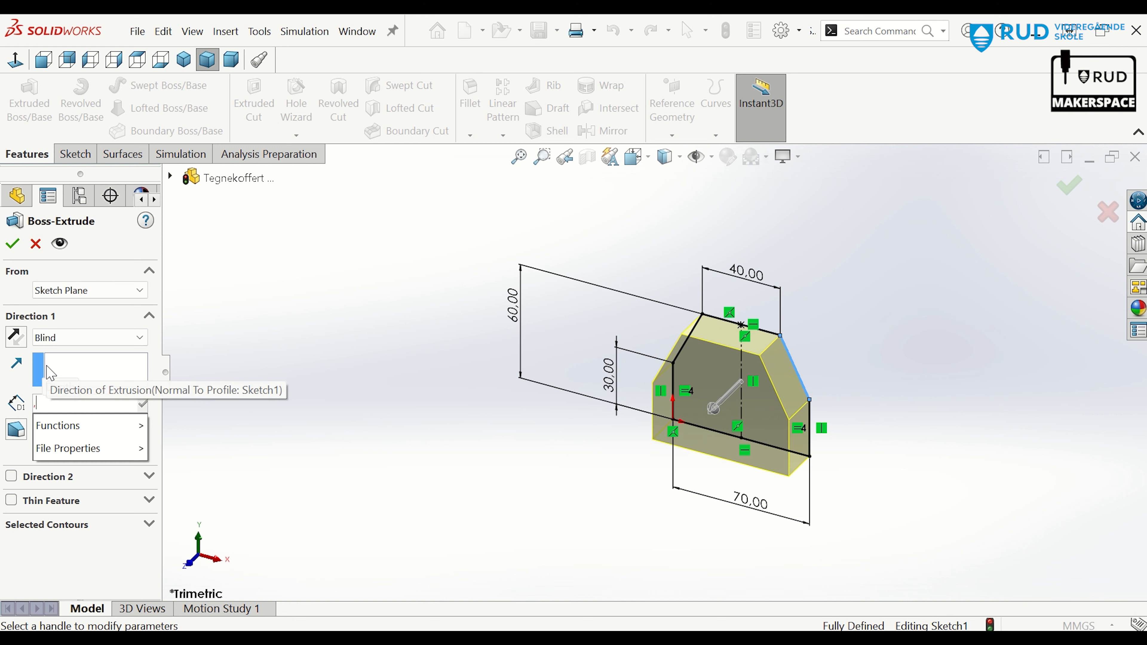
pyautogui.click(70, 405)
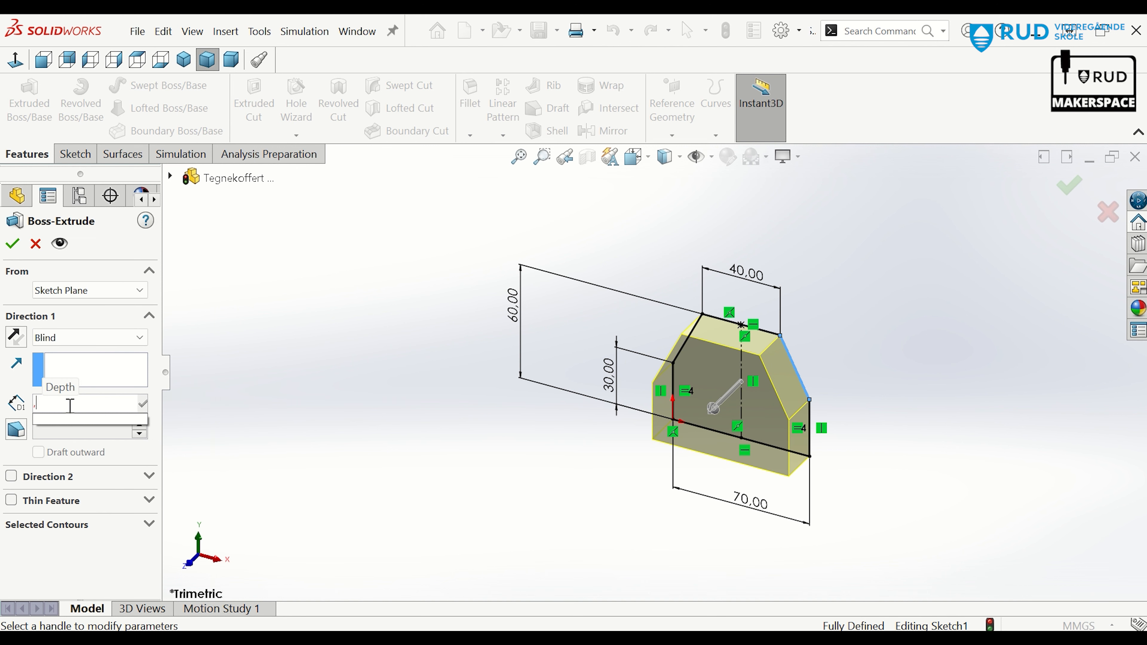
pyautogui.press('BackSpace')
pyautogui.write('20')
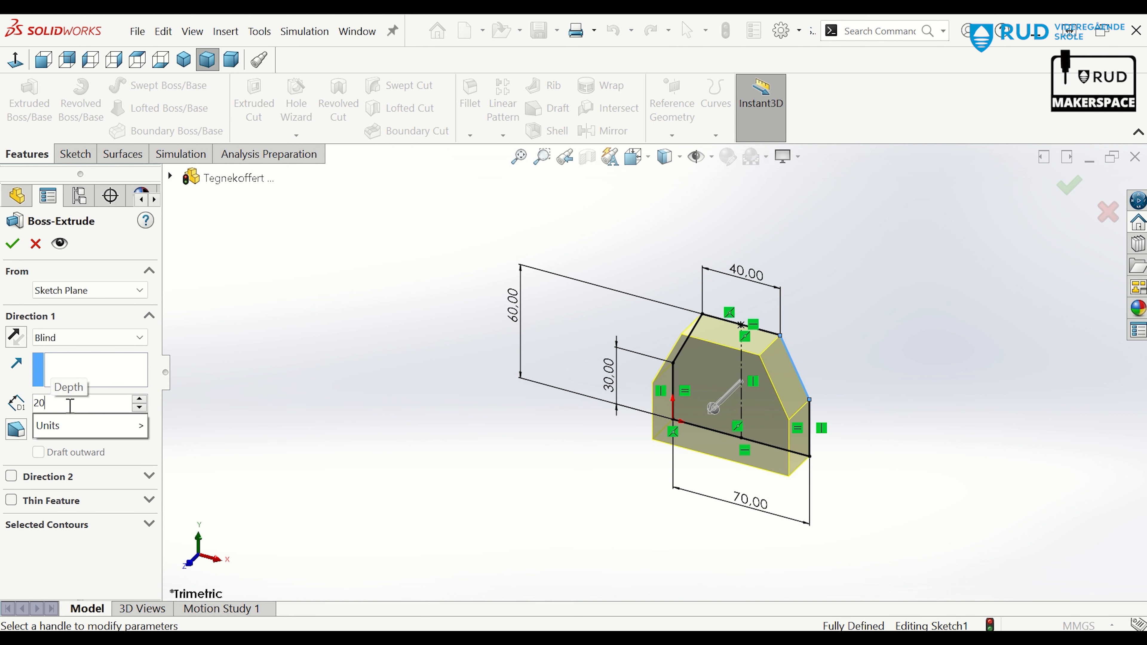
pyautogui.press('Return')
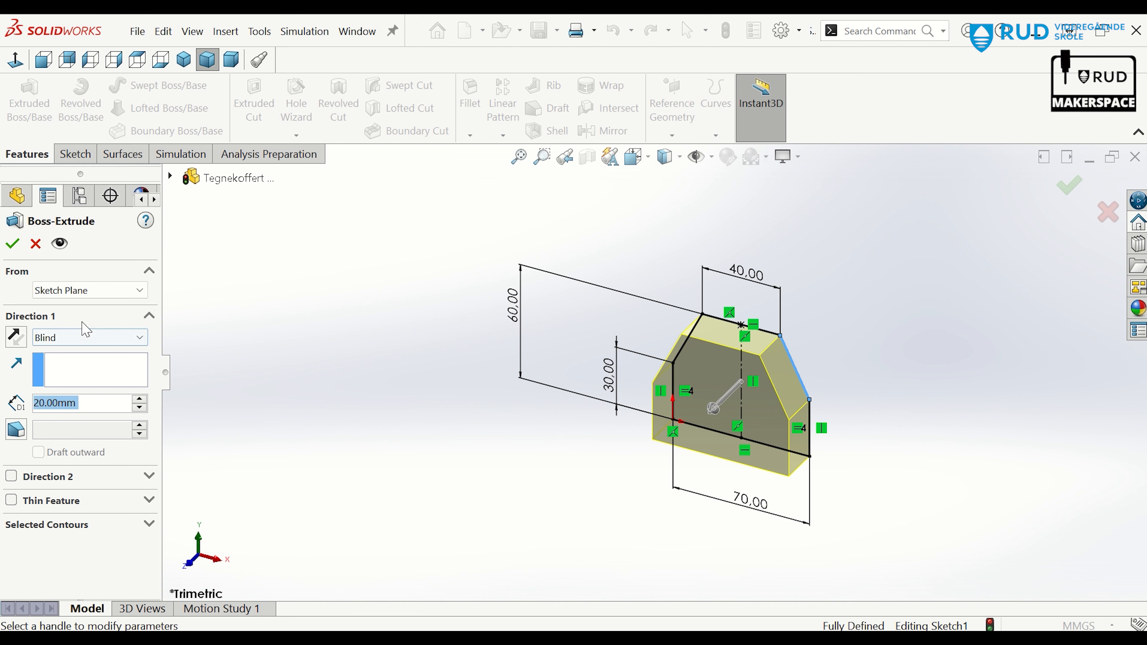
pyautogui.click(13, 244)
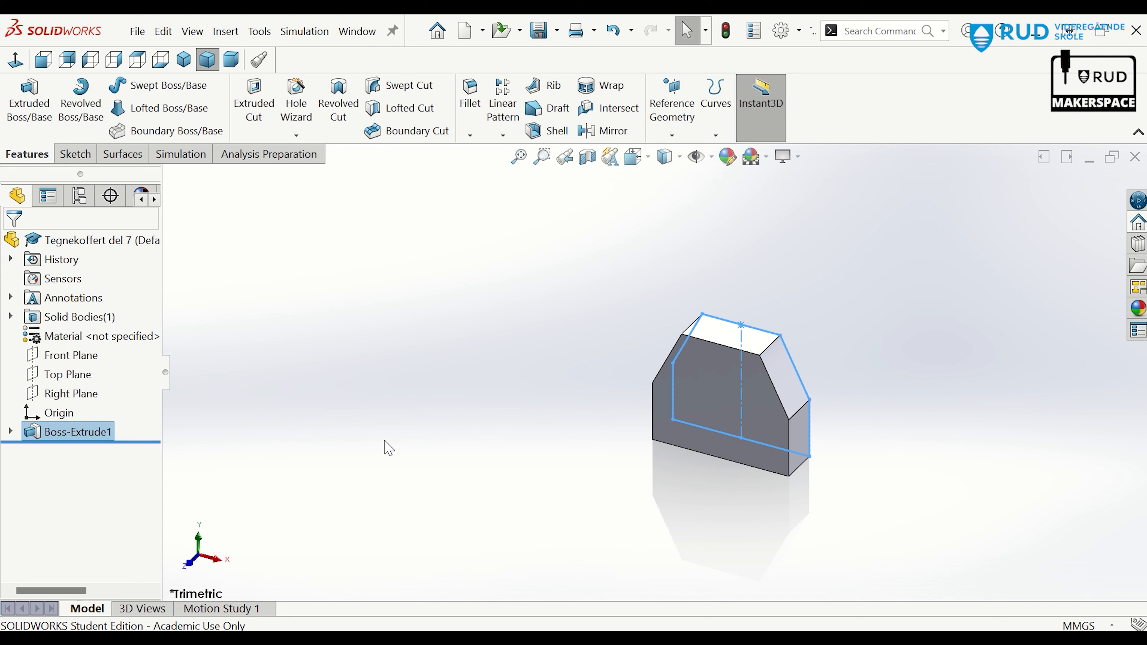
# Edit the boss extrusion and set its depth to 30 mm.
pyautogui.click(73, 433)
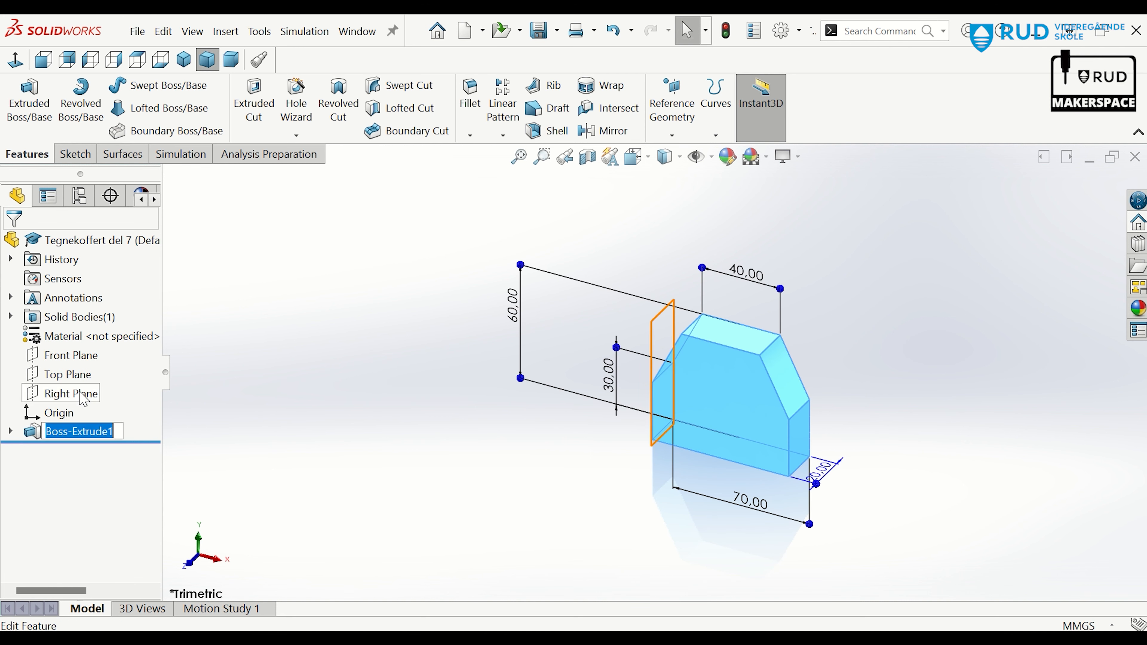
pyautogui.click(82, 393)
pyautogui.click(72, 431)
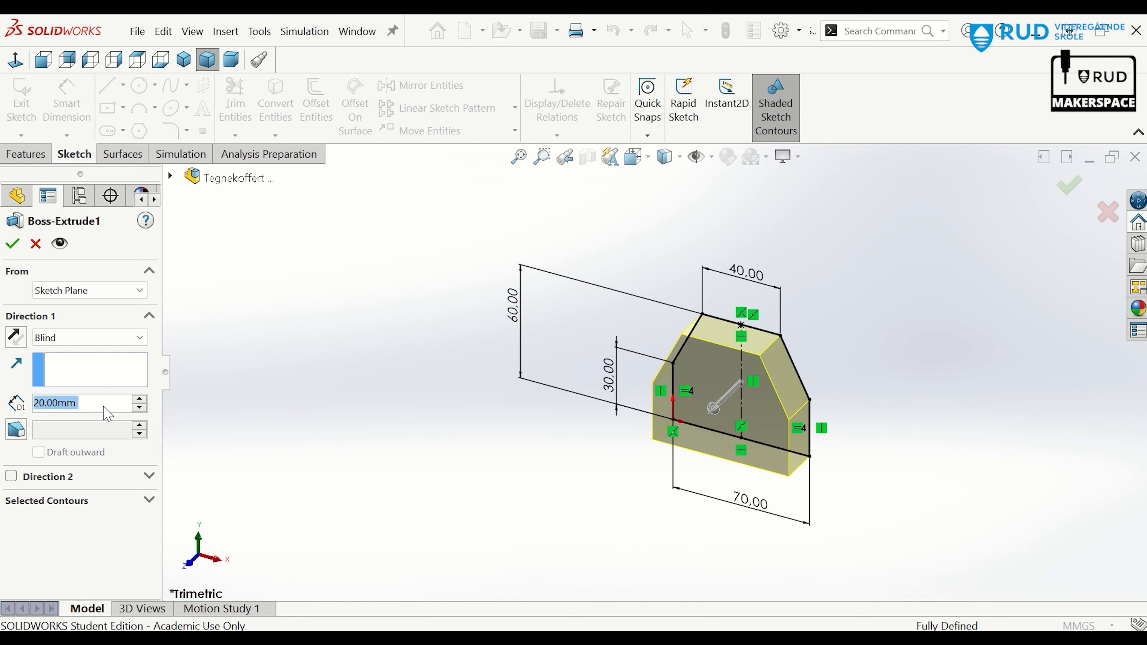
pyautogui.press('Return')
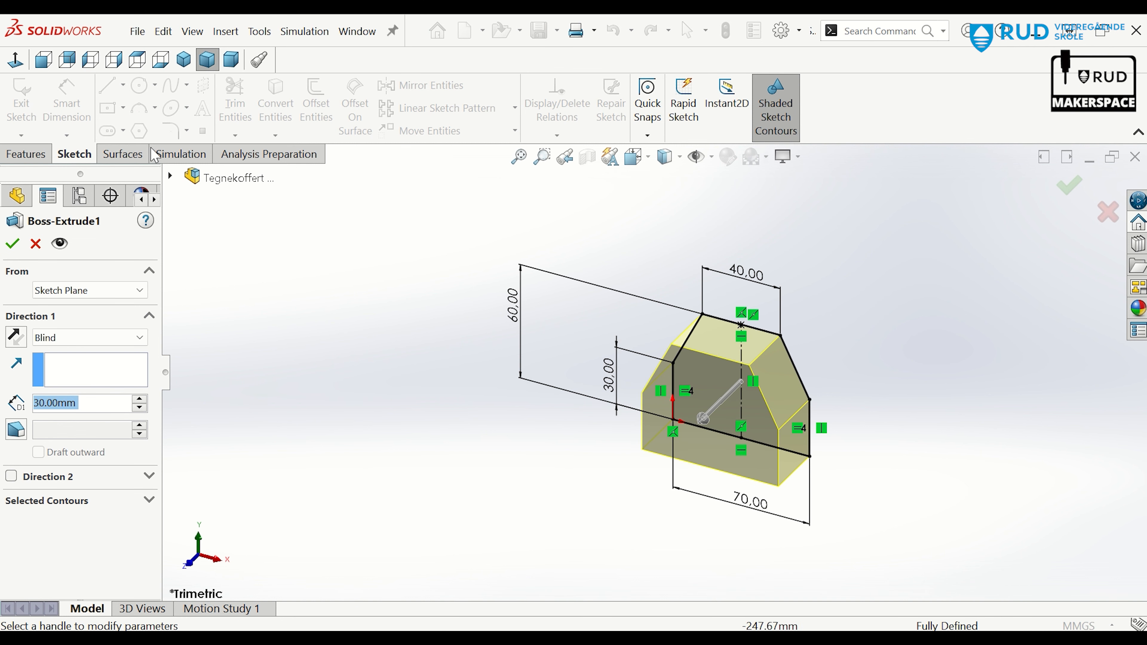
pyautogui.click(12, 244)
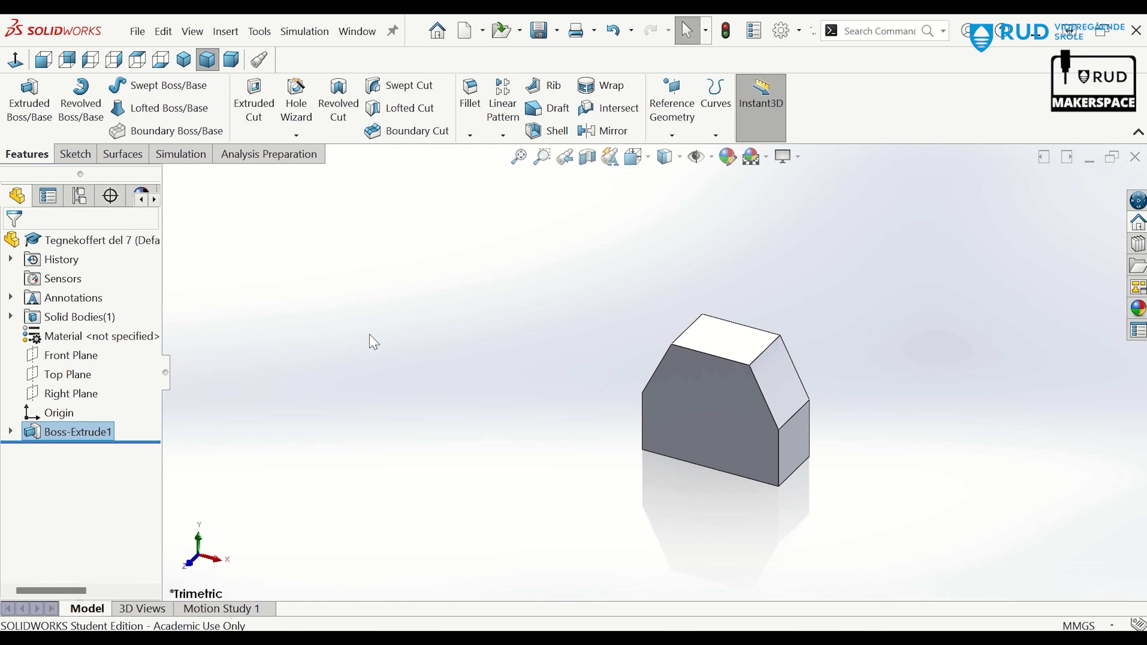
# Sketch a centre rectangle about 60 mm long on the block's bottom face, centred on the origin-side long edge's midpoint and reaching the opposite edge.
pyautogui.moveTo(394, 416); pyautogui.dragTo(423, 186, button='middle')
pyautogui.click(745, 454)
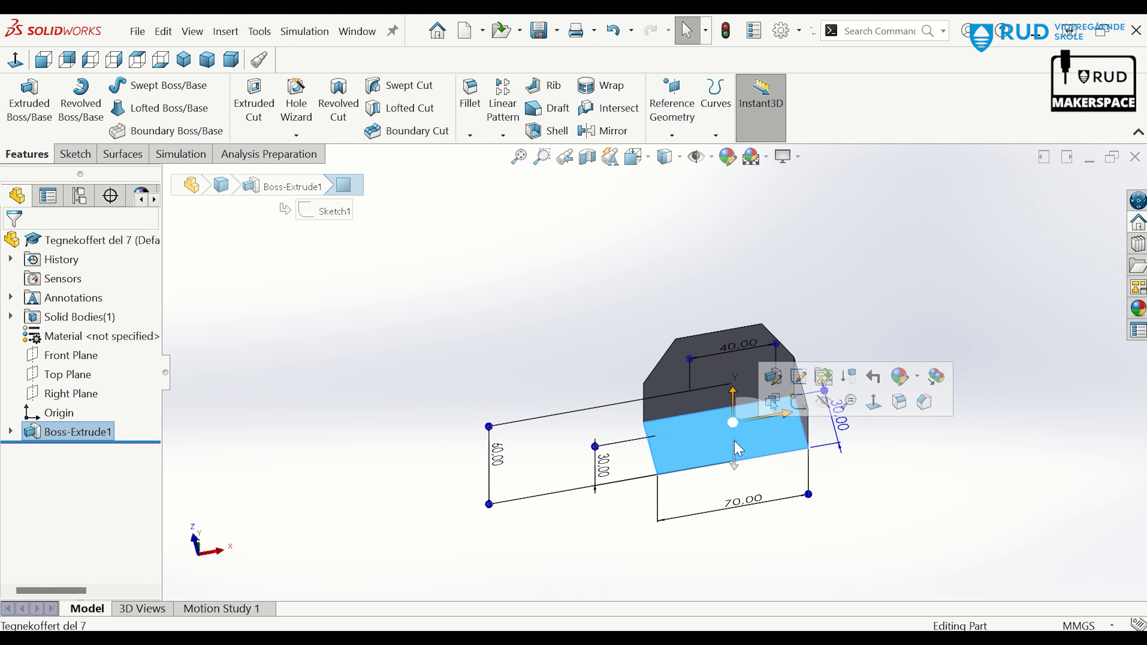
pyautogui.click(794, 400)
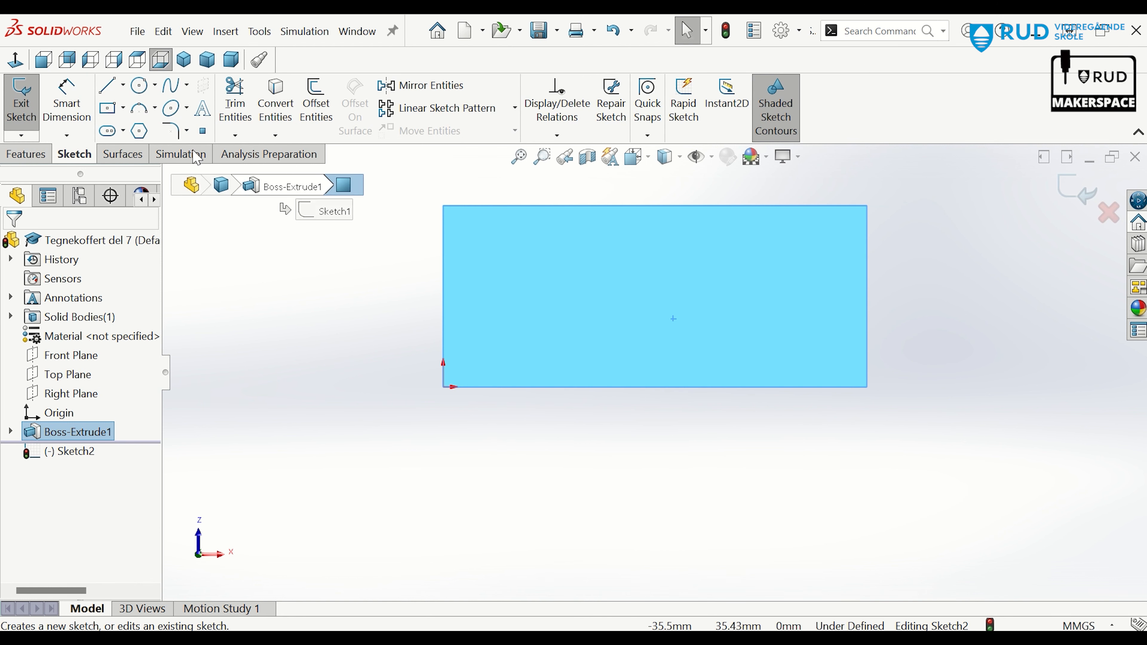
pyautogui.click(123, 108)
pyautogui.click(158, 152)
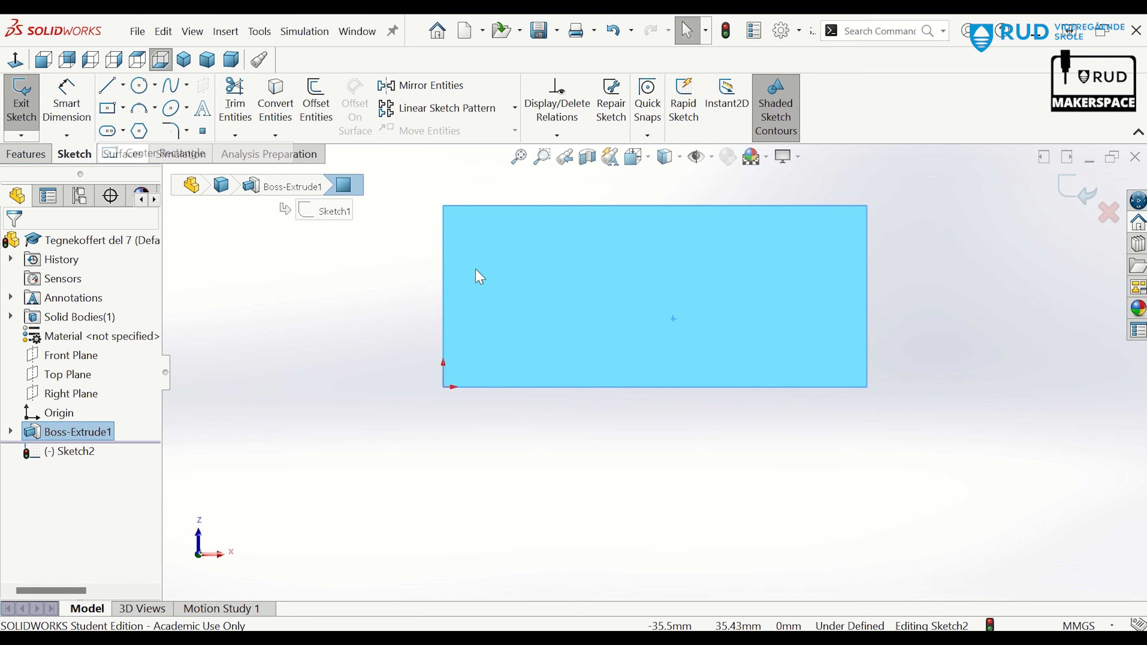
pyautogui.click(655, 386)
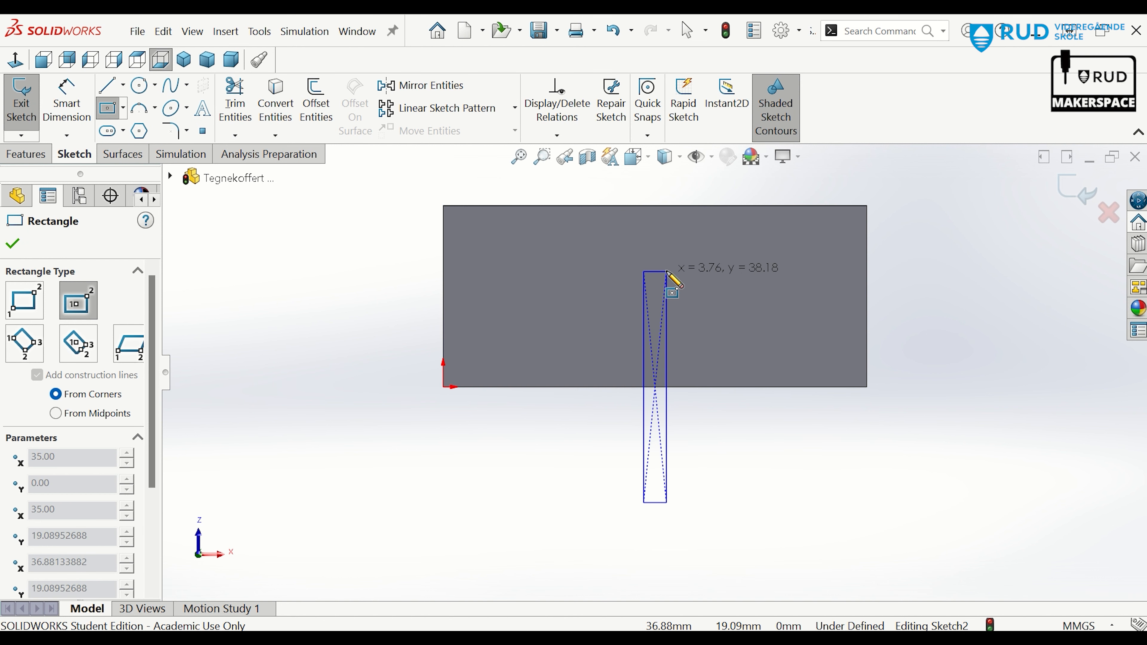
pyautogui.click(705, 206)
# Dimension the distance from the block's short edge at the origin to the rectangle's nearest long side as 18 mm.
pyautogui.press('d')
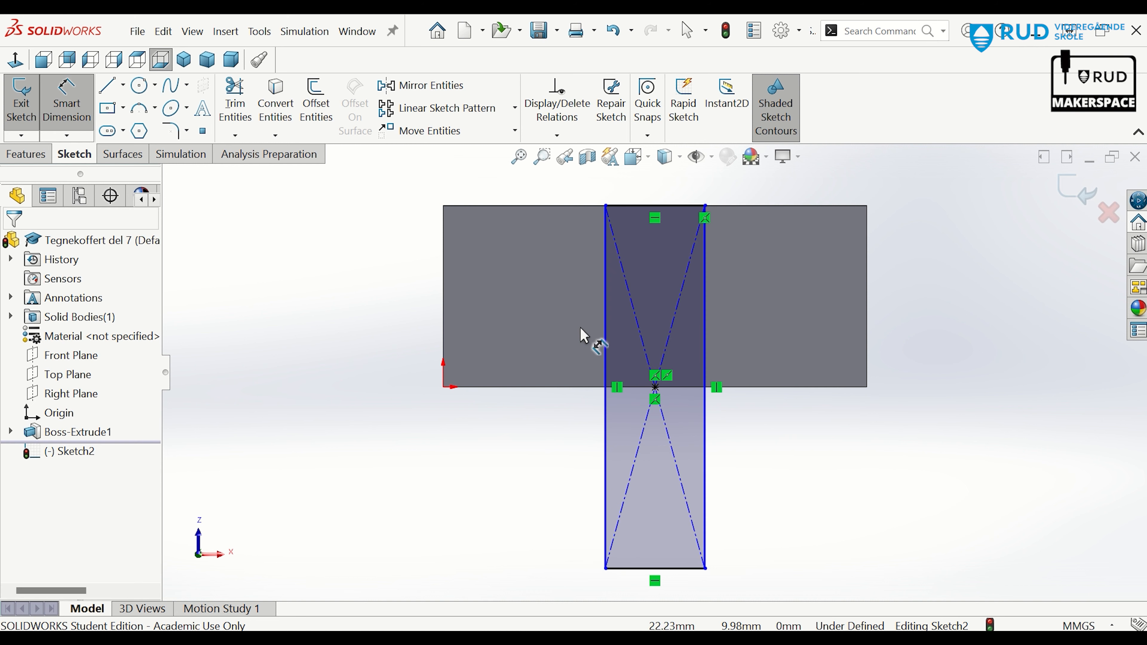
pyautogui.click(607, 335)
pyautogui.click(444, 320)
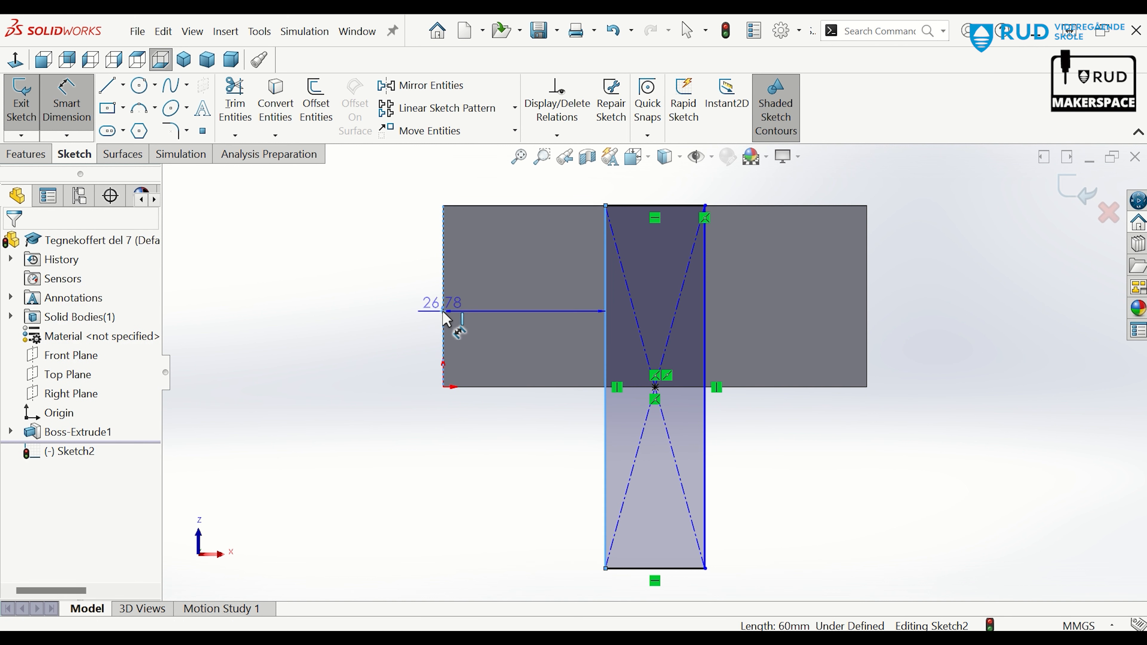
pyautogui.click(509, 469)
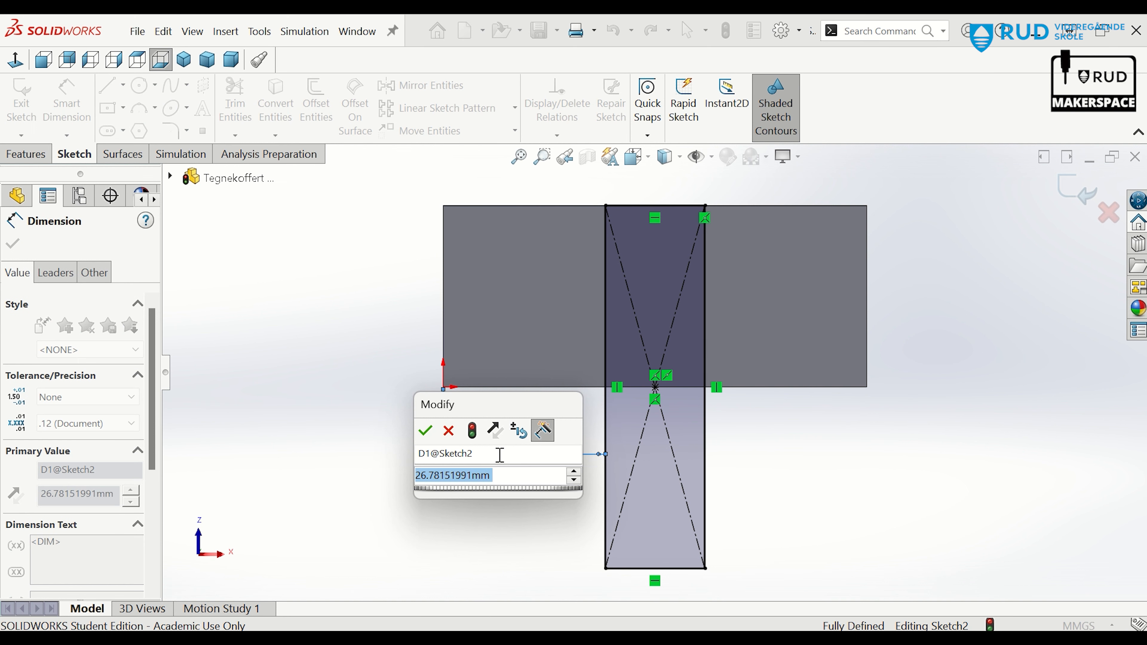
pyautogui.write('18')
pyautogui.press('Return')
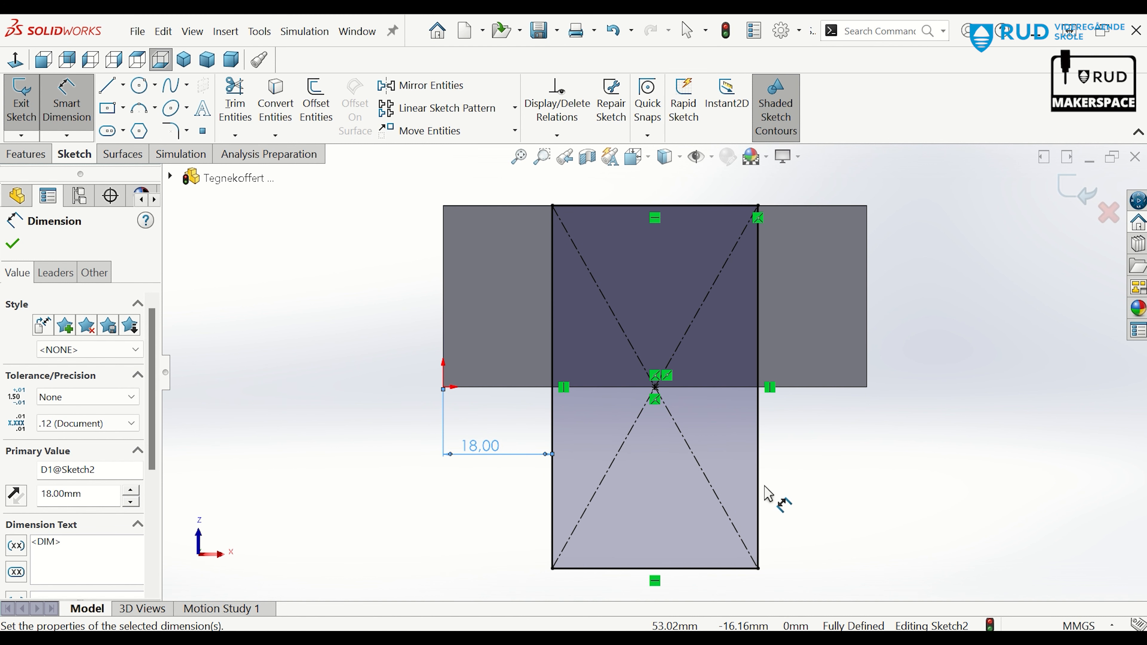
# Cut the rectangle into the block as a blind extruded cut with a depth of 15 mm.
pyautogui.click(31, 156)
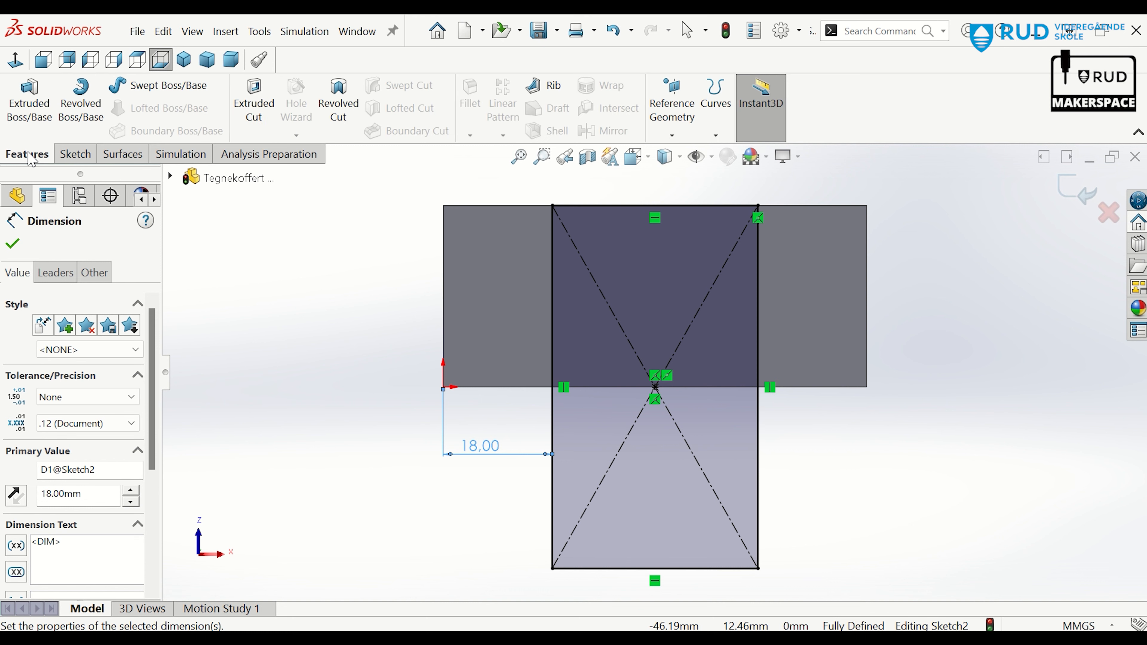
pyautogui.click(254, 101)
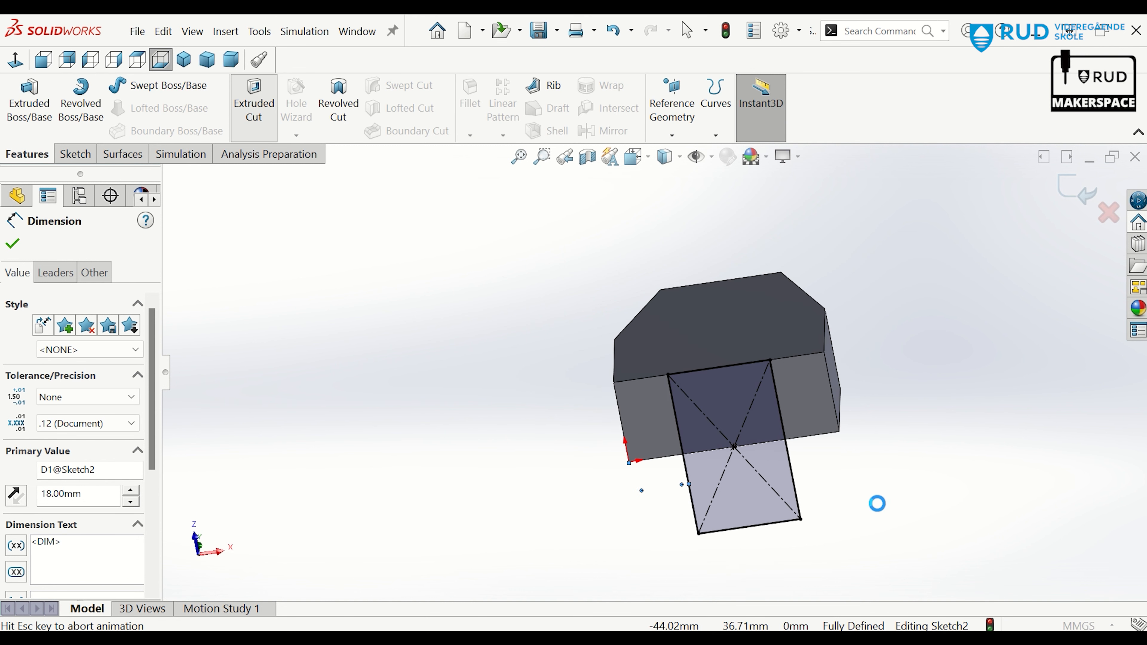
pyautogui.moveTo(876, 510); pyautogui.dragTo(801, 515, button='middle')
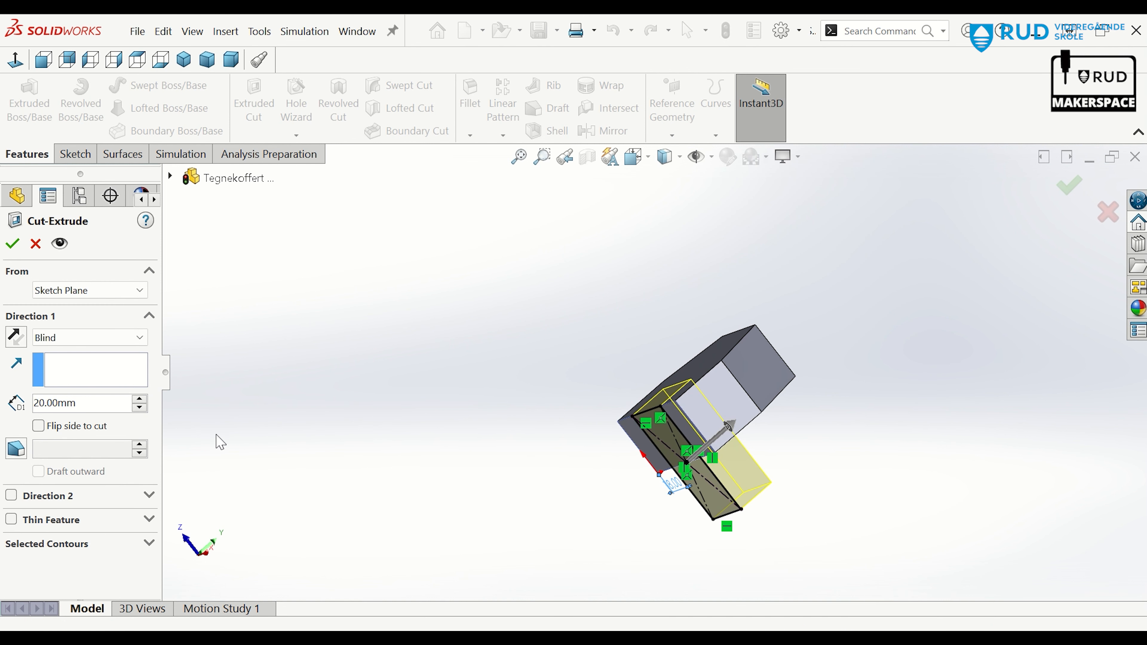
pyautogui.click(103, 404)
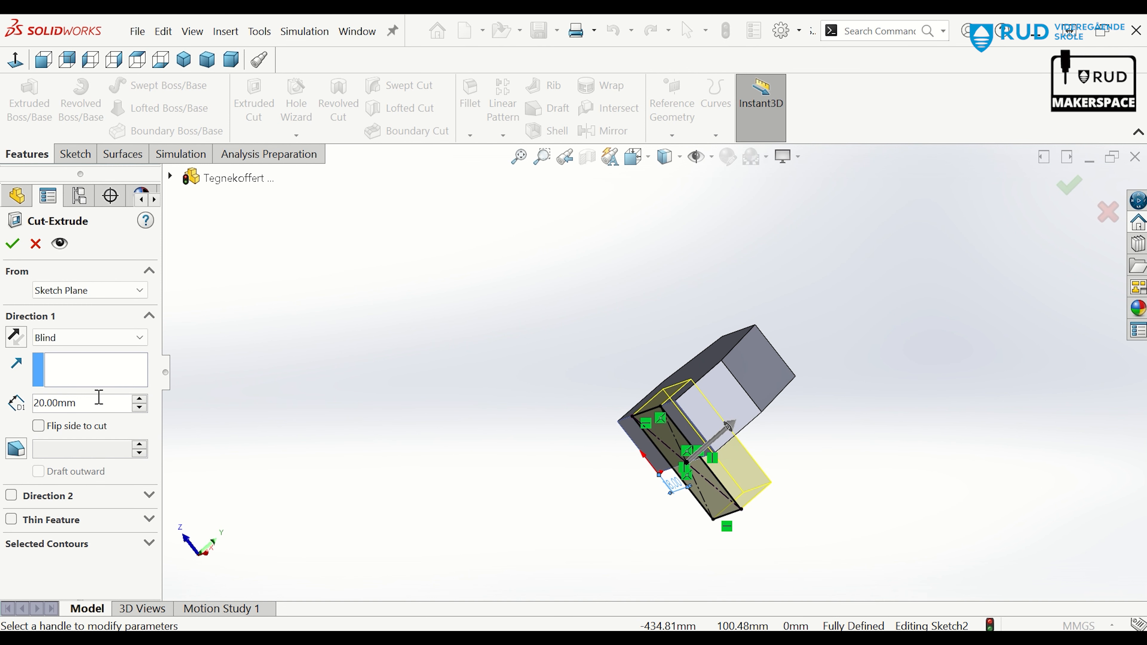
pyautogui.write('15')
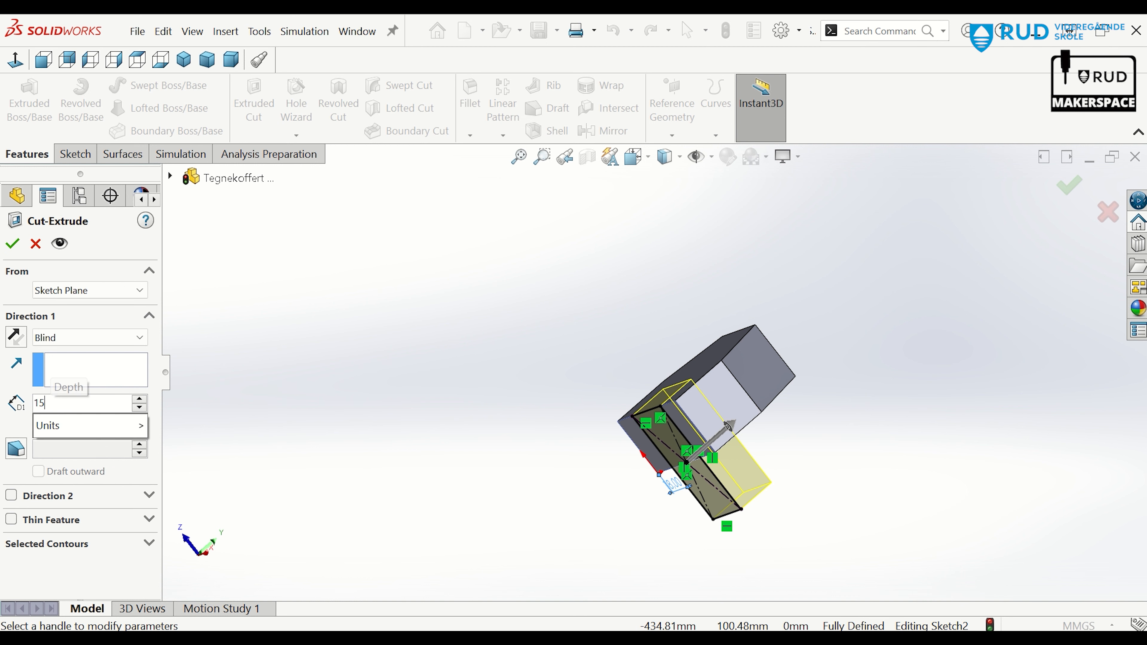
pyautogui.press('Return')
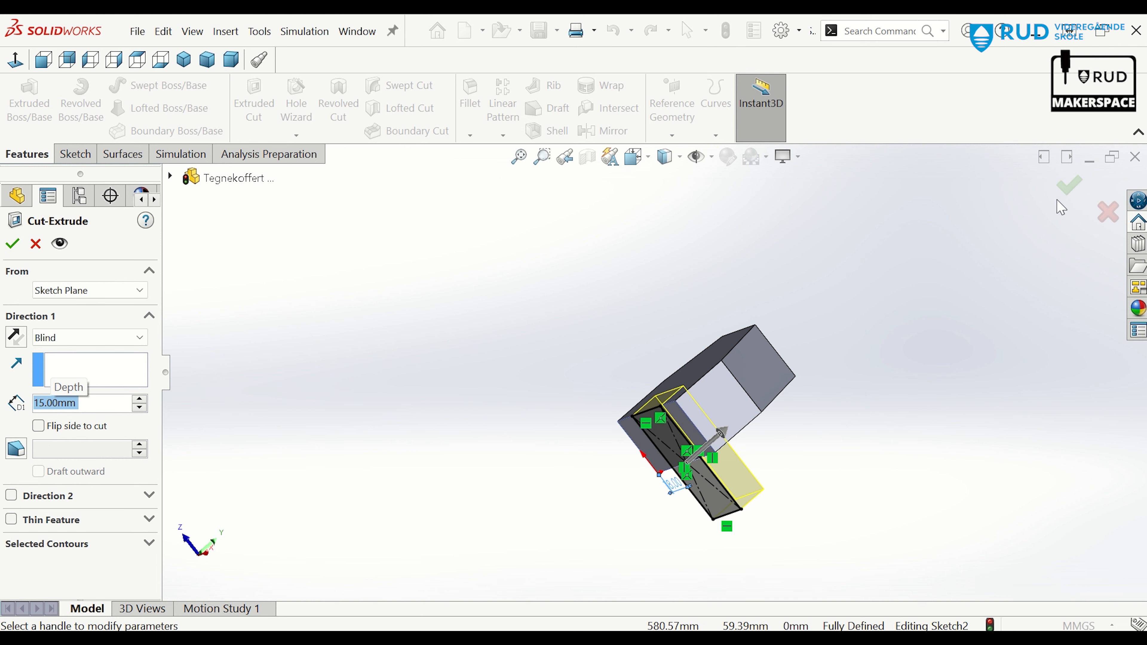
pyautogui.click(1068, 185)
pyautogui.click(991, 296)
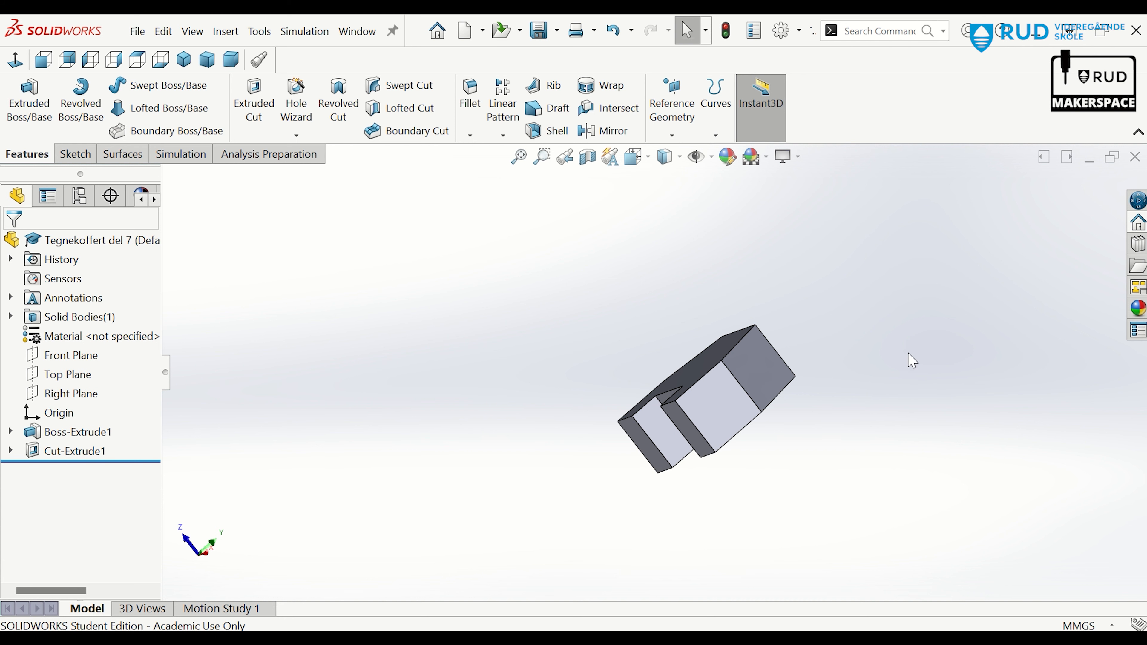
# Sketch a circle about 22.5 mm in diameter on the block's vertical left side face, centred on the midpoint of its lower edge.
pyautogui.moveTo(912, 350); pyautogui.dragTo(914, 499, button='middle')
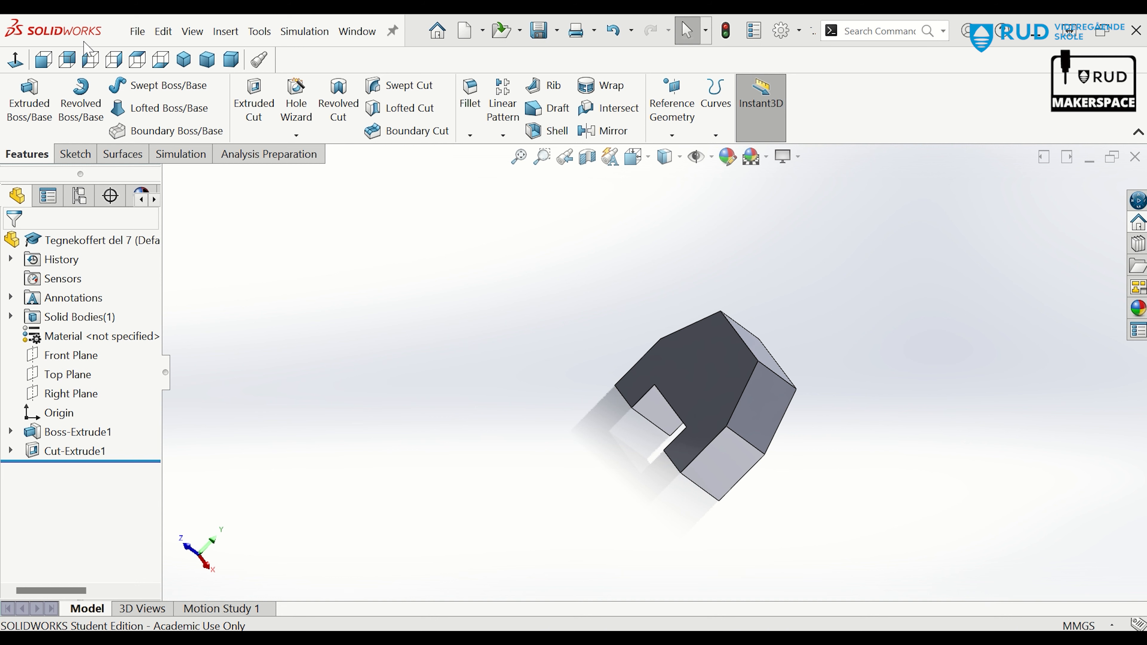
pyautogui.click(91, 59)
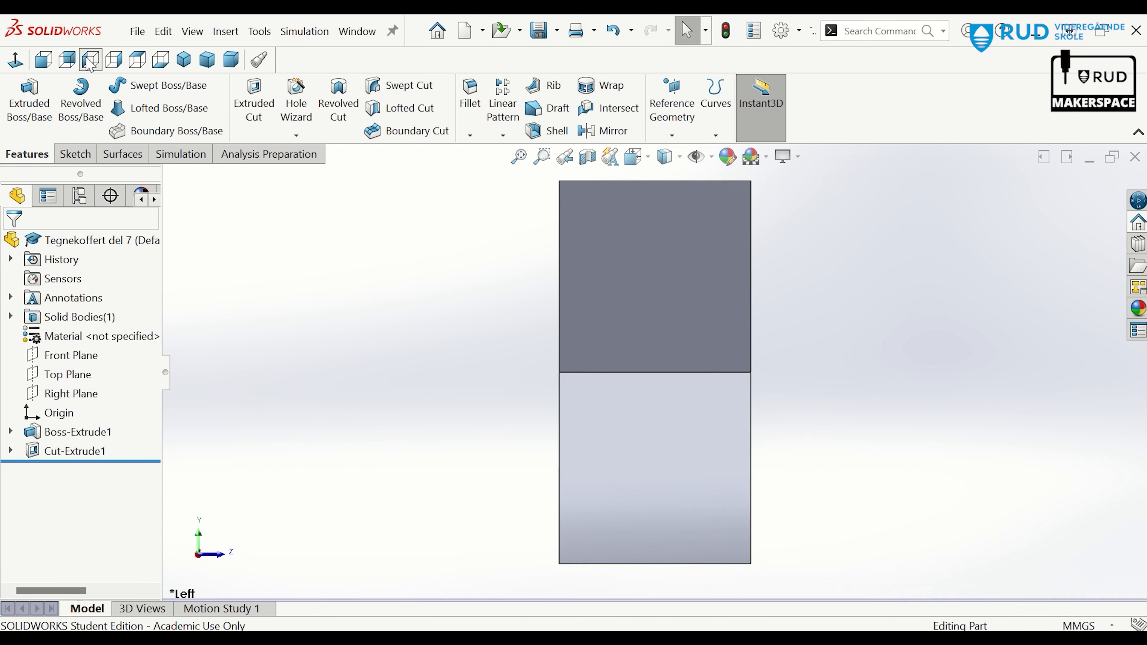
pyautogui.click(695, 488)
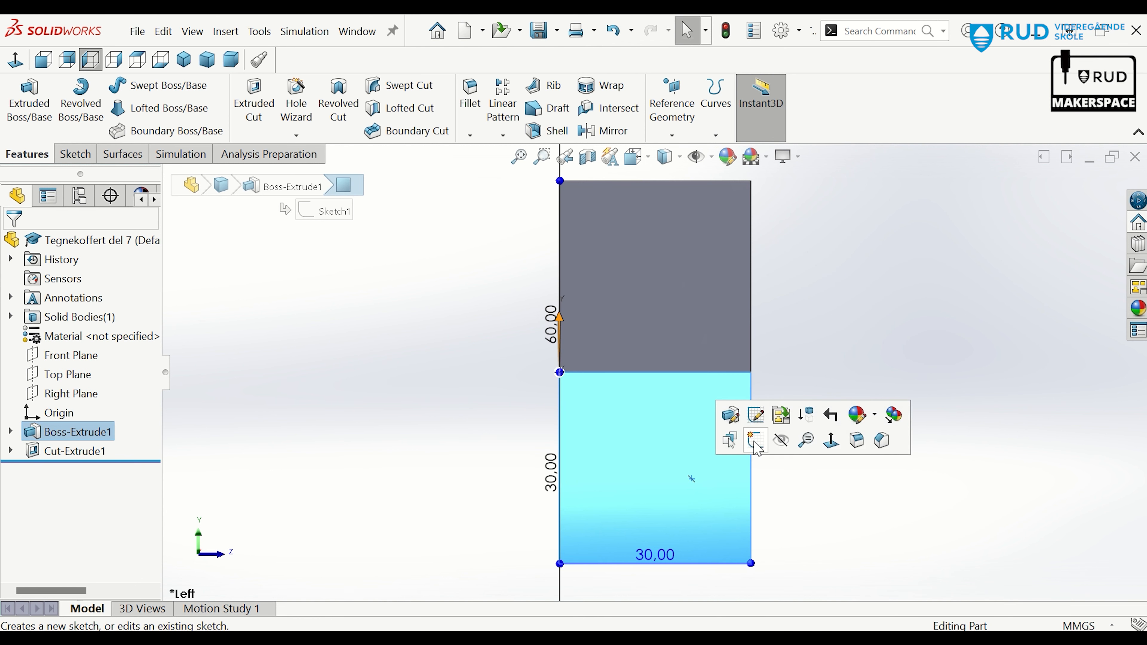
pyautogui.click(740, 438)
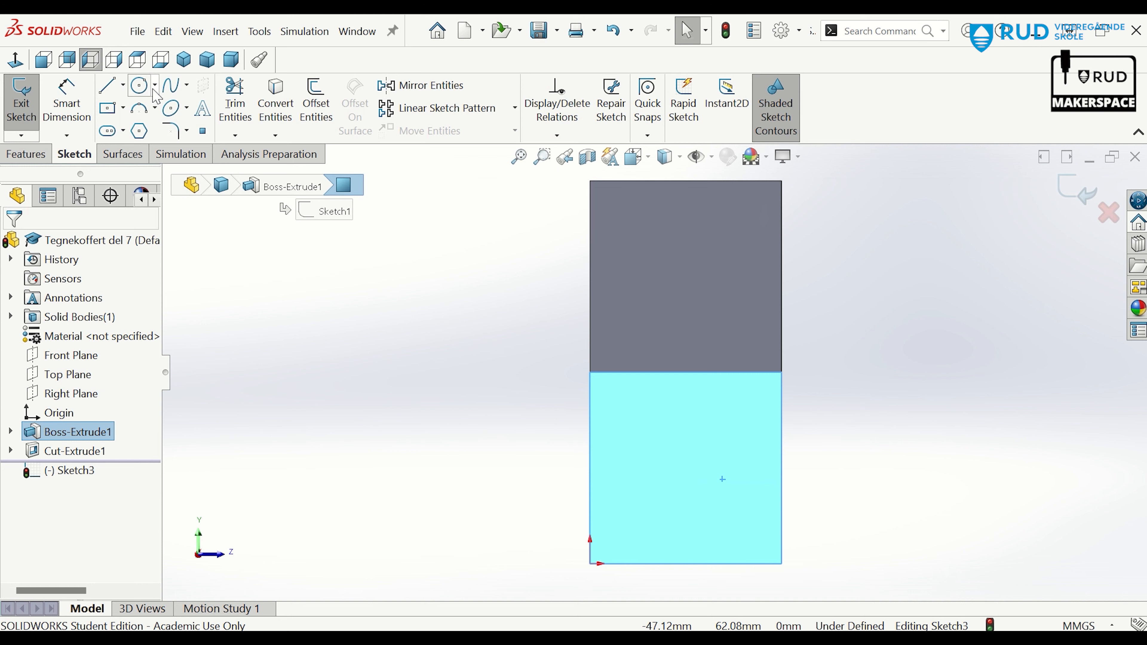
pyautogui.click(144, 87)
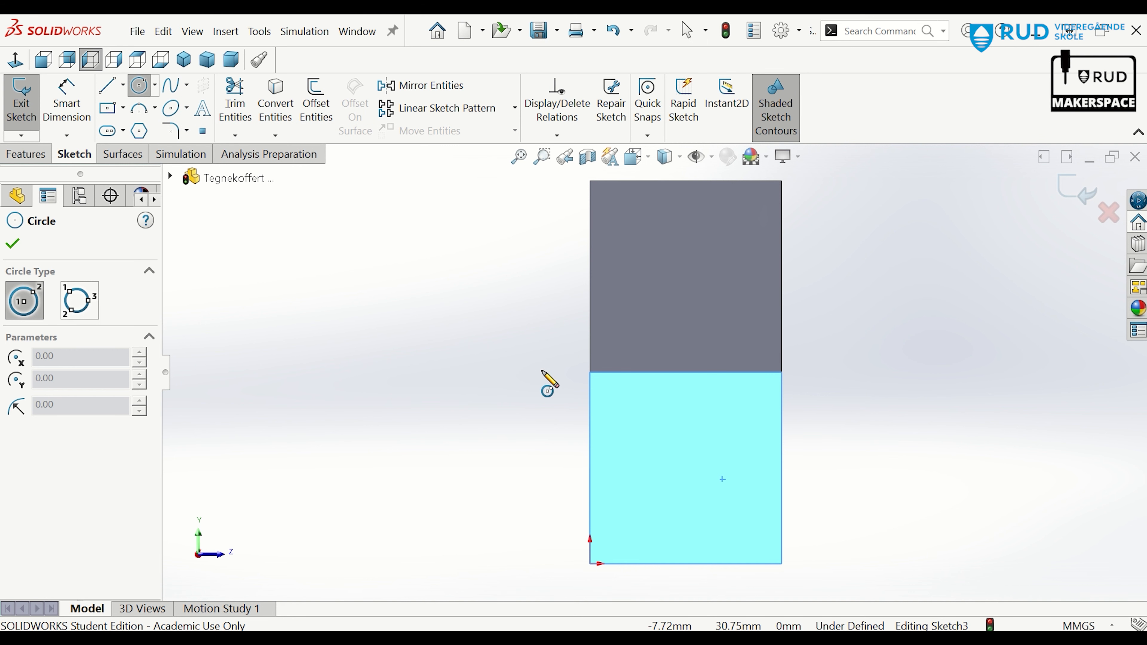
pyautogui.click(685, 564)
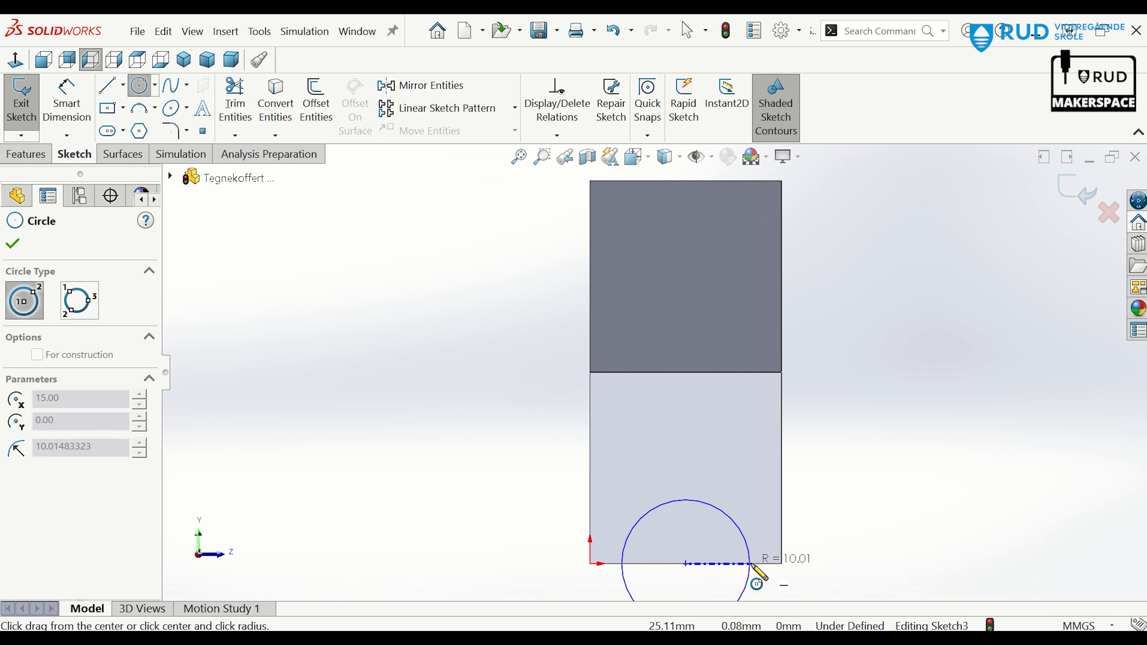
pyautogui.click(758, 565)
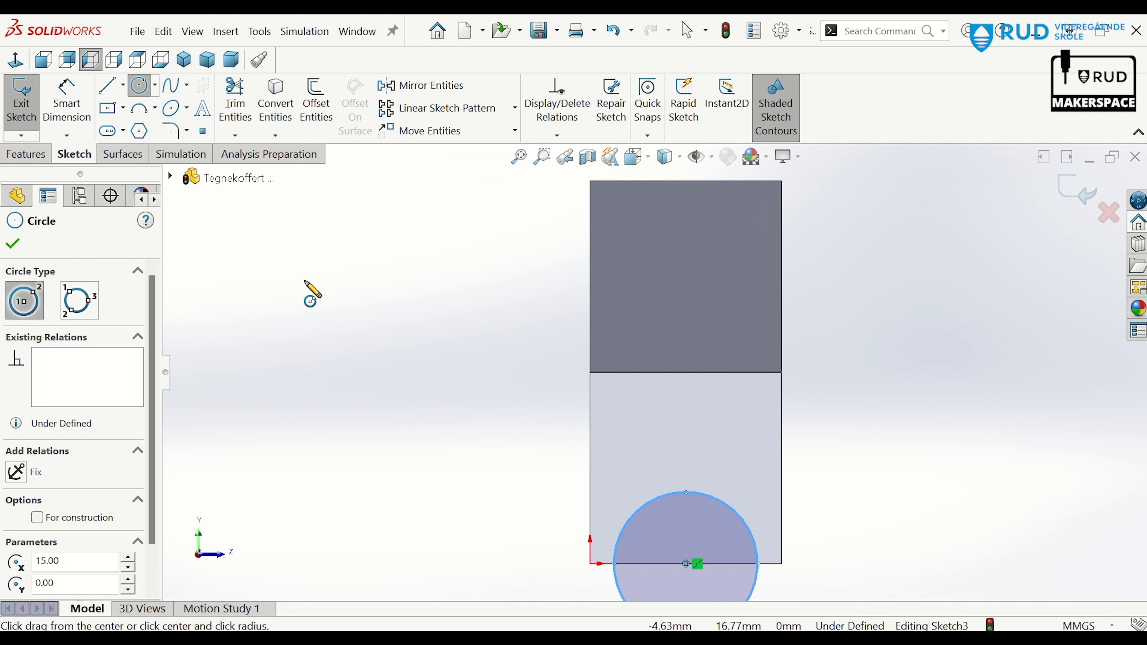
# Dimension the circle's diameter as 20 mm.
pyautogui.click(67, 100)
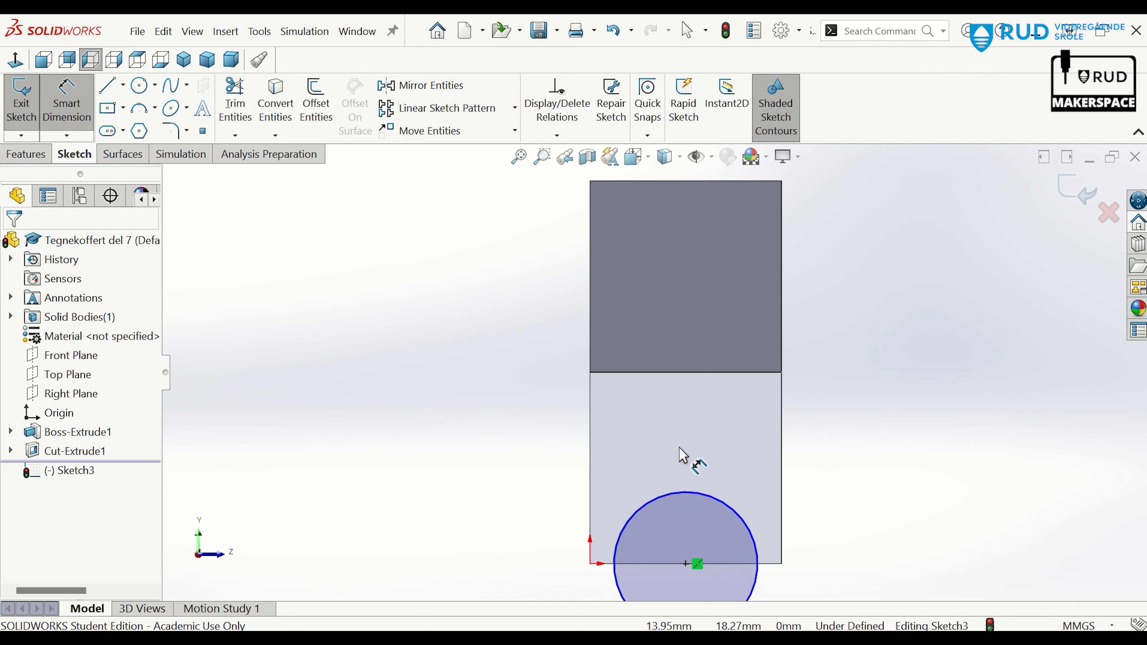
pyautogui.click(743, 522)
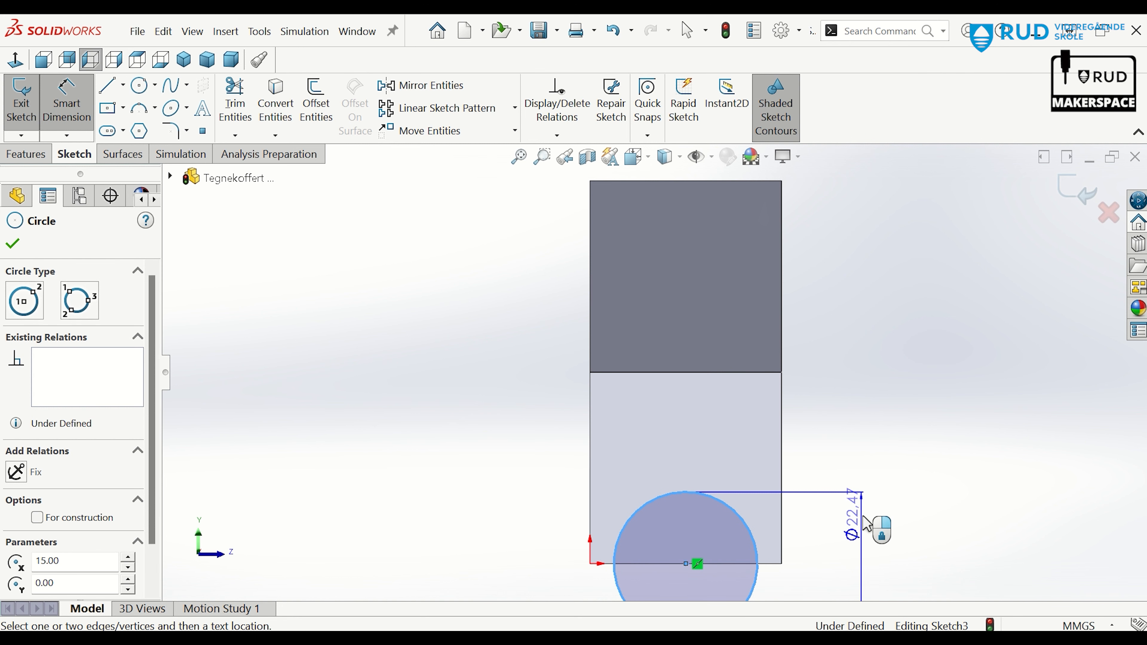
pyautogui.click(870, 538)
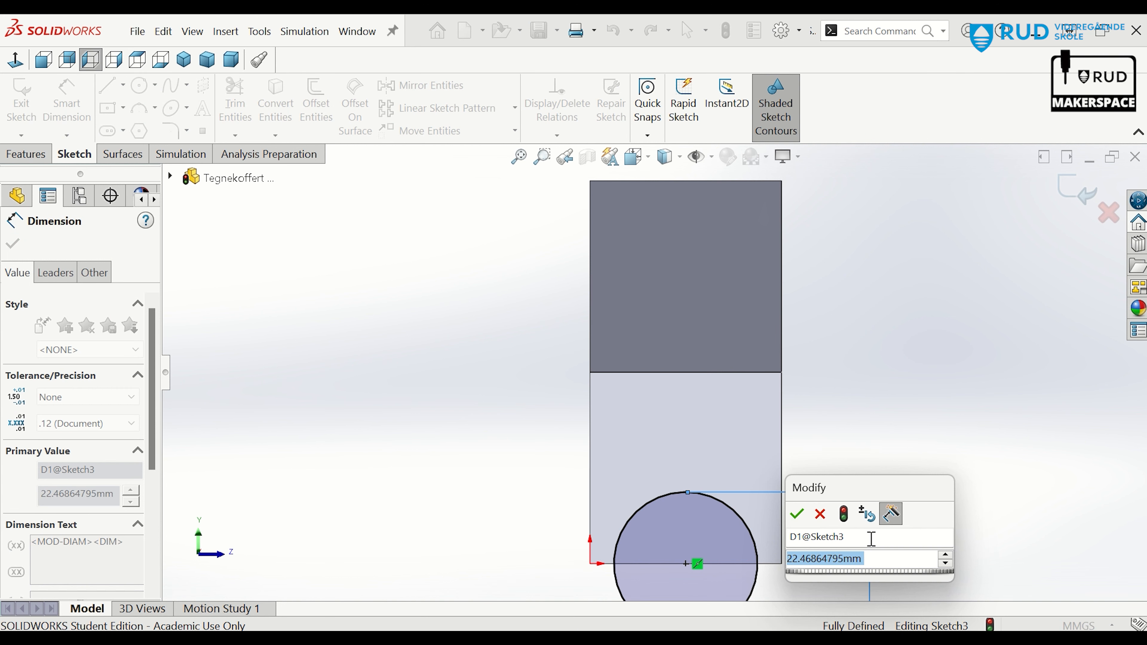
pyautogui.write('20')
pyautogui.press('Return')
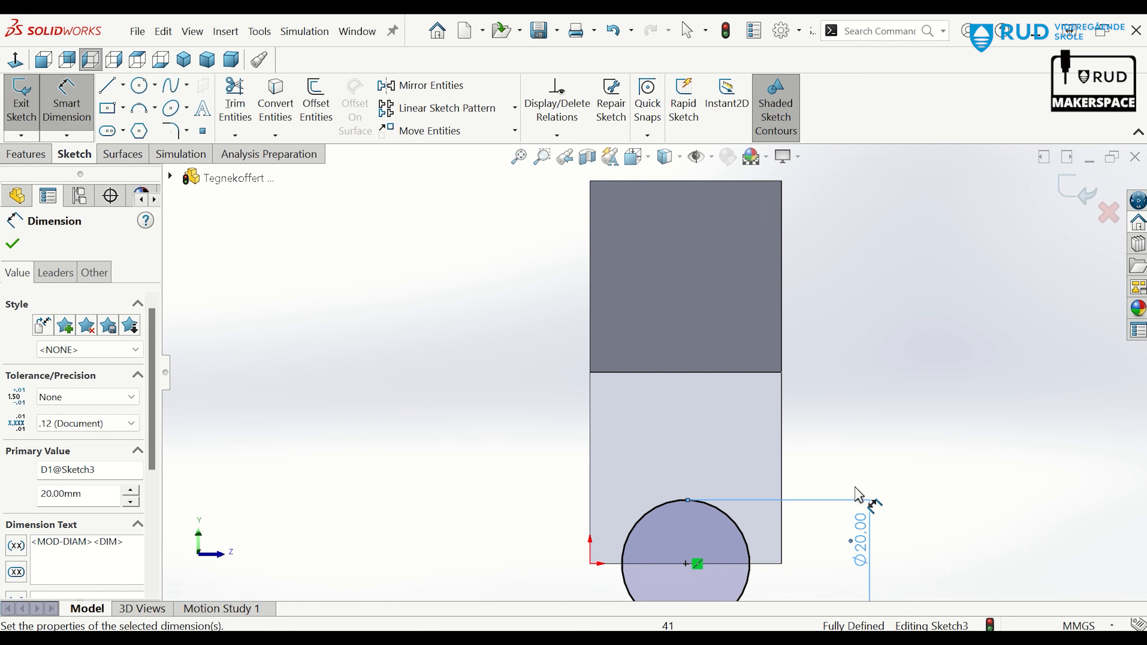
# Cut the circle along the block's full width through both legs as a blind extruded cut 71 mm deep.
pyautogui.scroll(-2, 853, 454)
pyautogui.scroll(5, 850, 443)
pyautogui.scroll(-2, 746, 498)
pyautogui.moveTo(831, 463); pyautogui.dragTo(768, 478, button='middle')
pyautogui.click(38, 157)
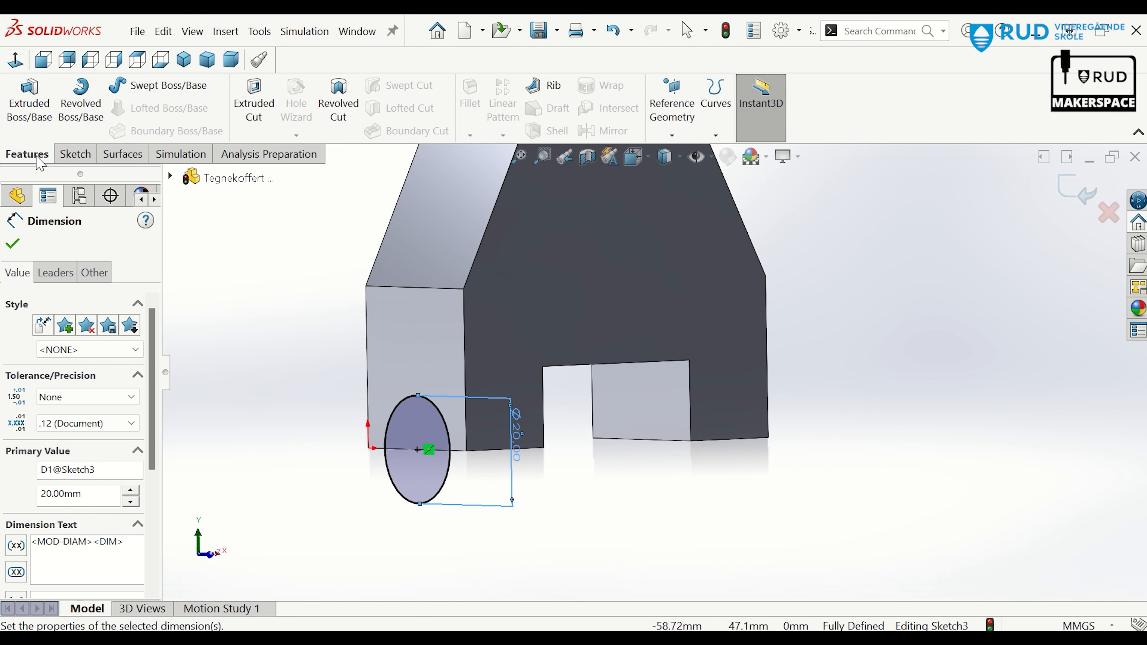
pyautogui.click(253, 104)
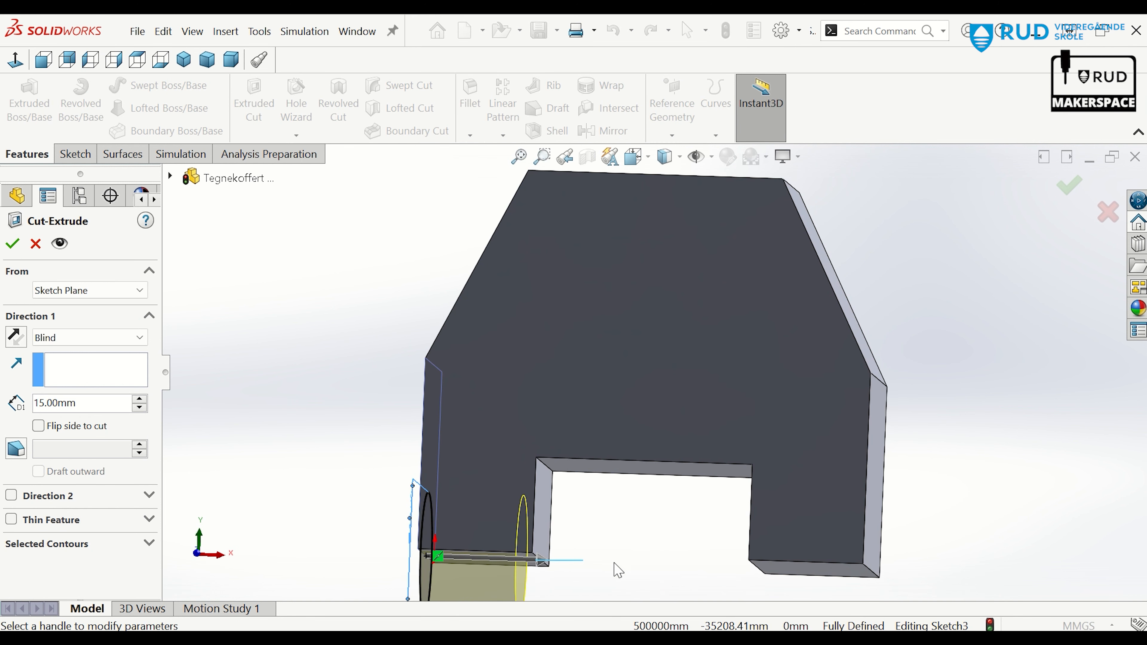
pyautogui.click(544, 561)
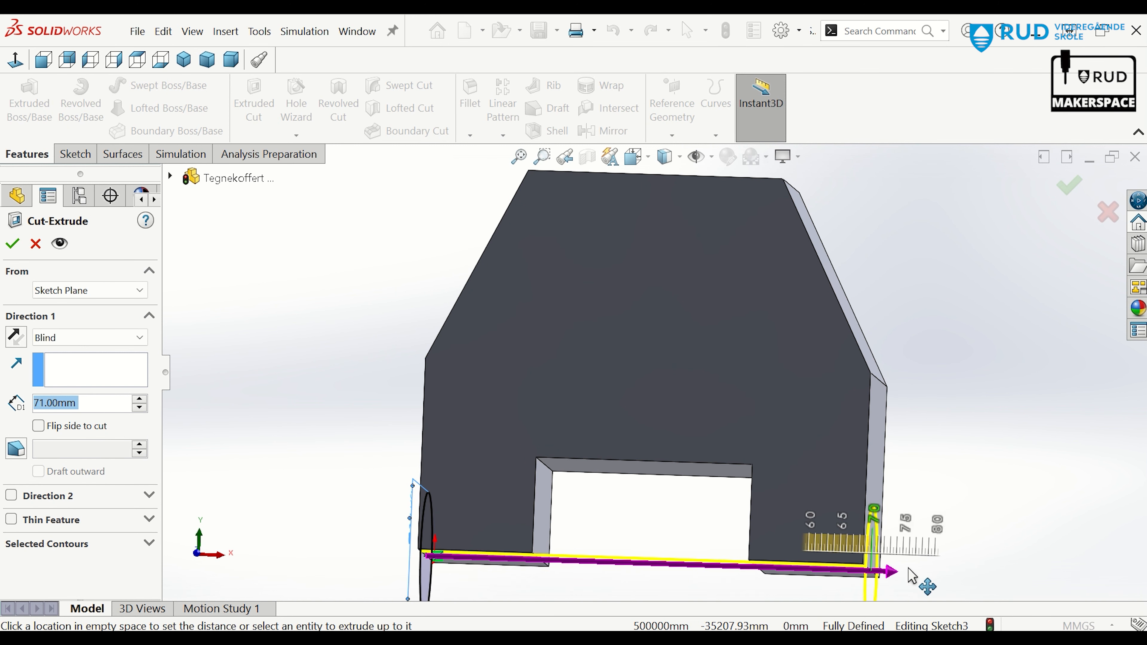
pyautogui.click(912, 576)
pyautogui.click(1068, 185)
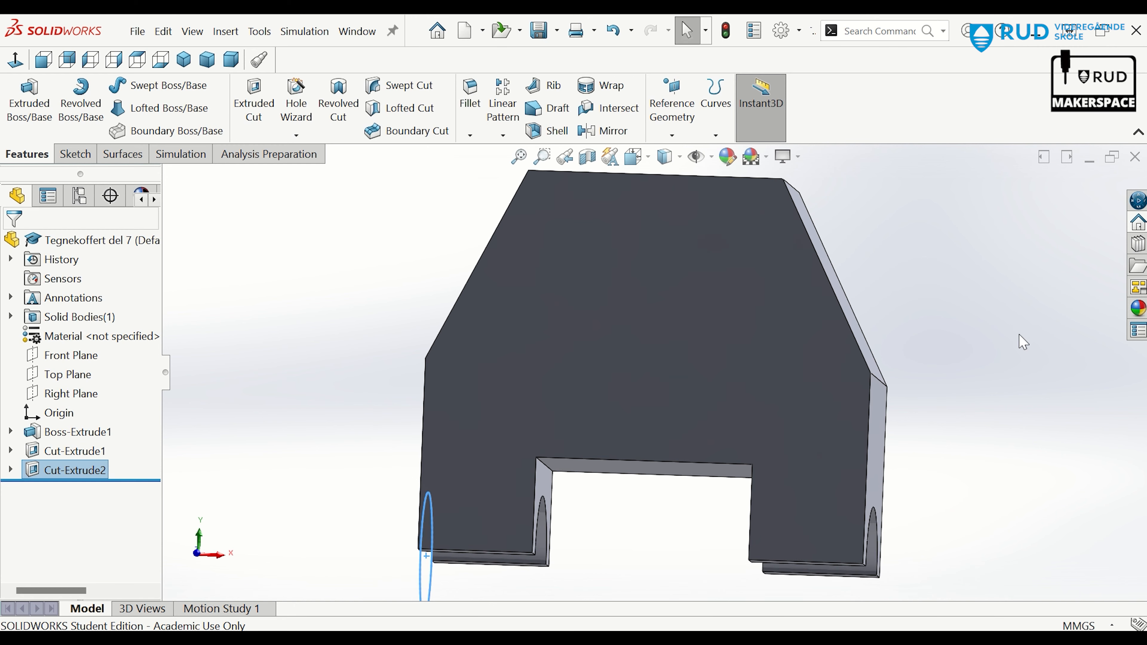
pyautogui.moveTo(1022, 342); pyautogui.dragTo(923, 344, button='middle')
pyautogui.click(1013, 360)
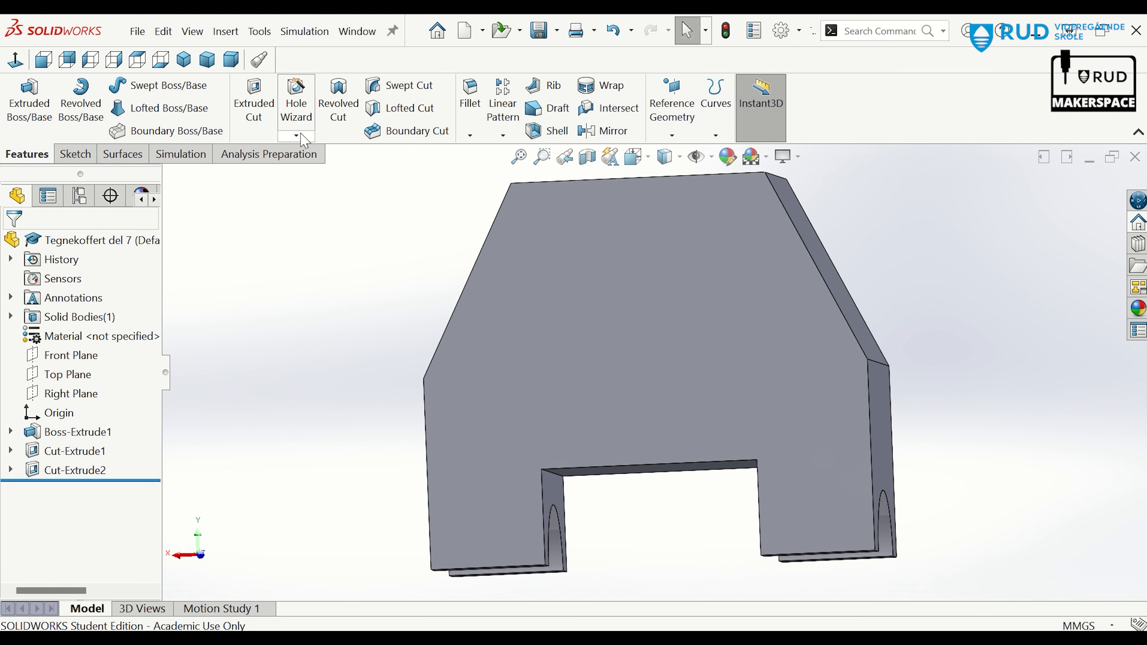
# Sketch a vertical construction line on the block's front face from the rectangular cut-out's upper edge midpoint to the block's top edge midpoint.
pyautogui.click(49, 63)
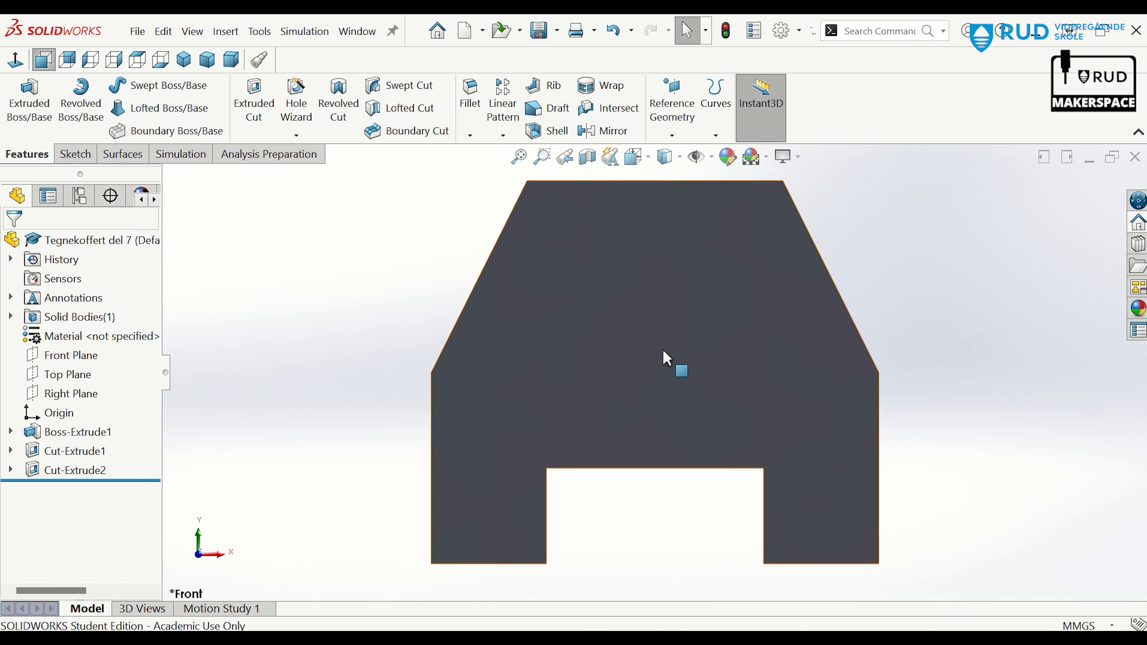
pyautogui.click(665, 359)
pyautogui.click(724, 311)
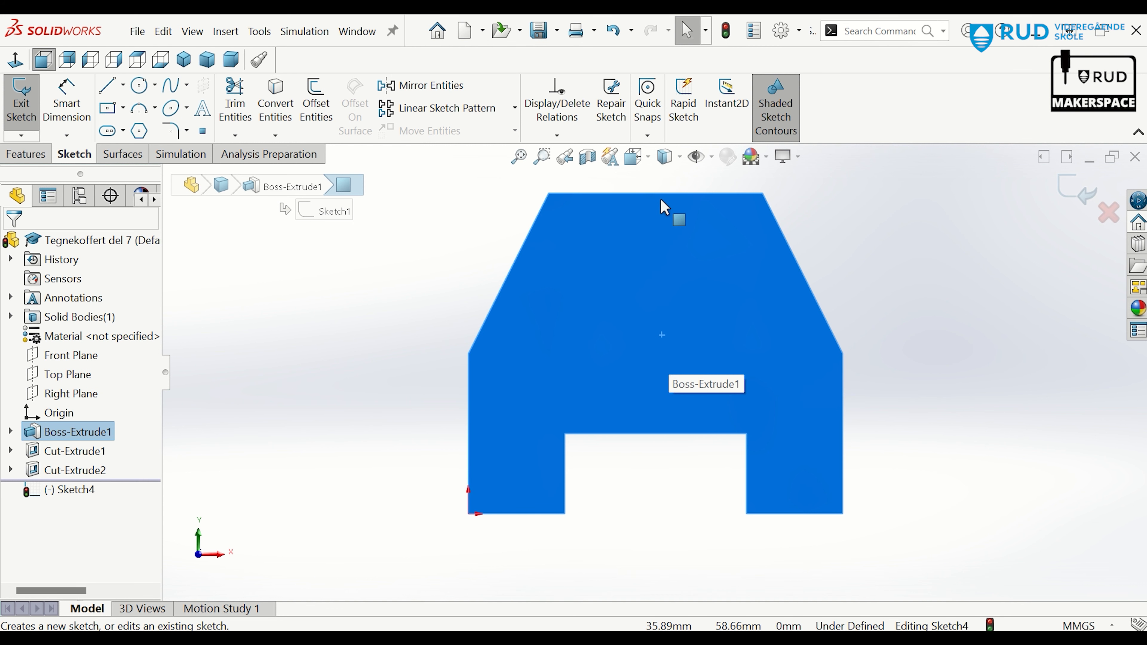
pyautogui.click(122, 85)
pyautogui.click(143, 131)
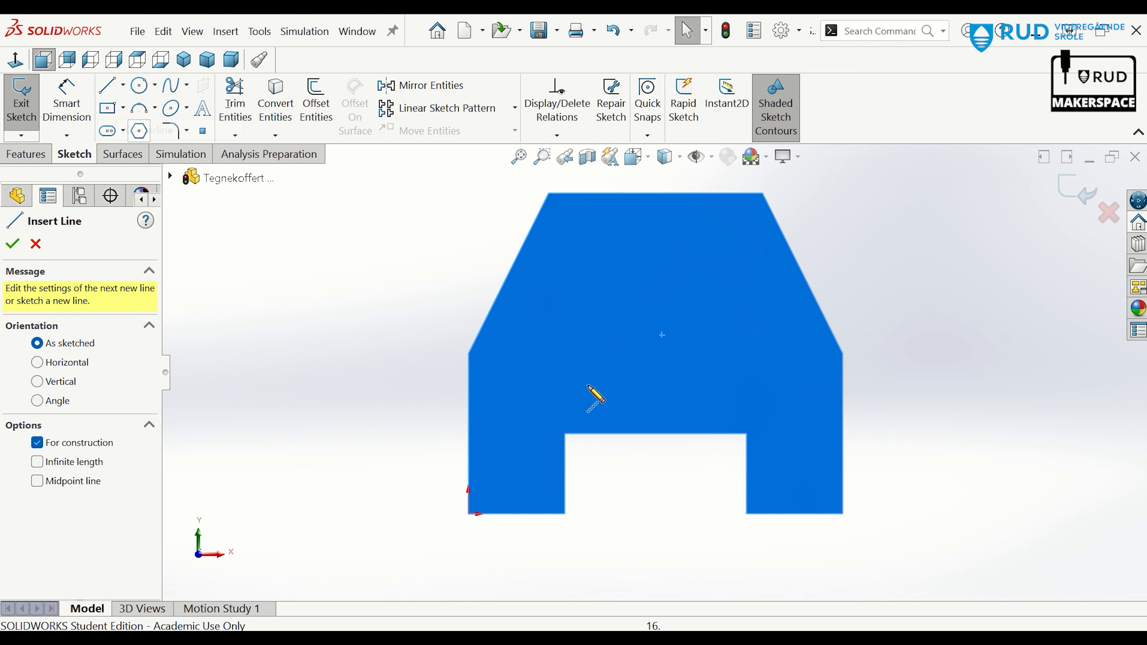
pyautogui.click(655, 434)
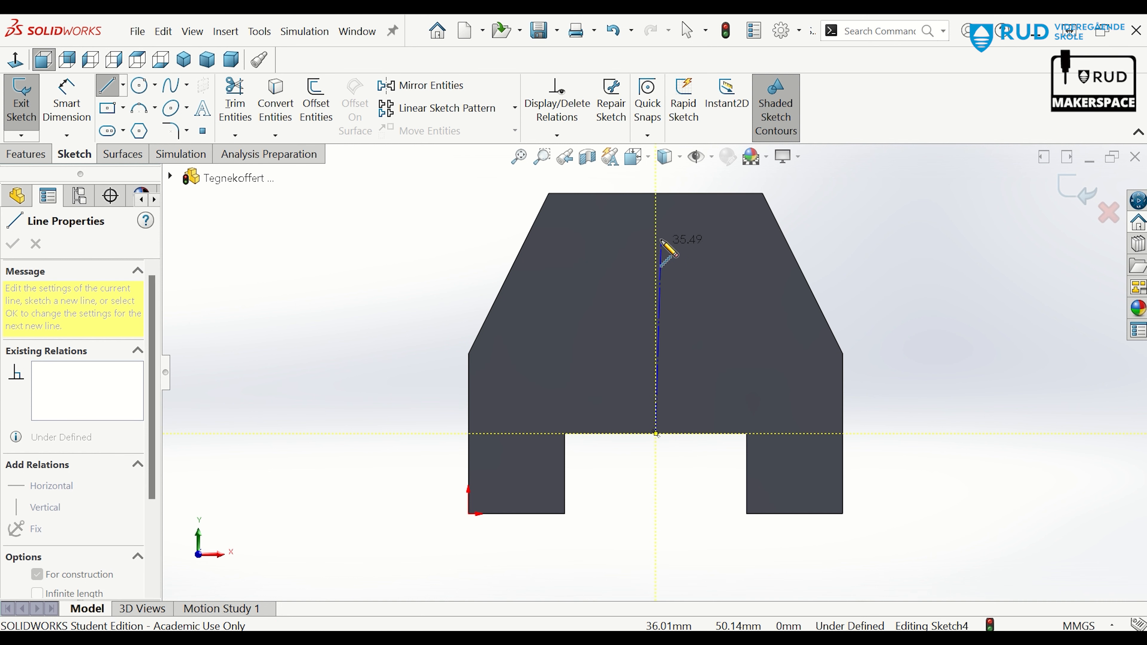
pyautogui.doubleClick(656, 193)
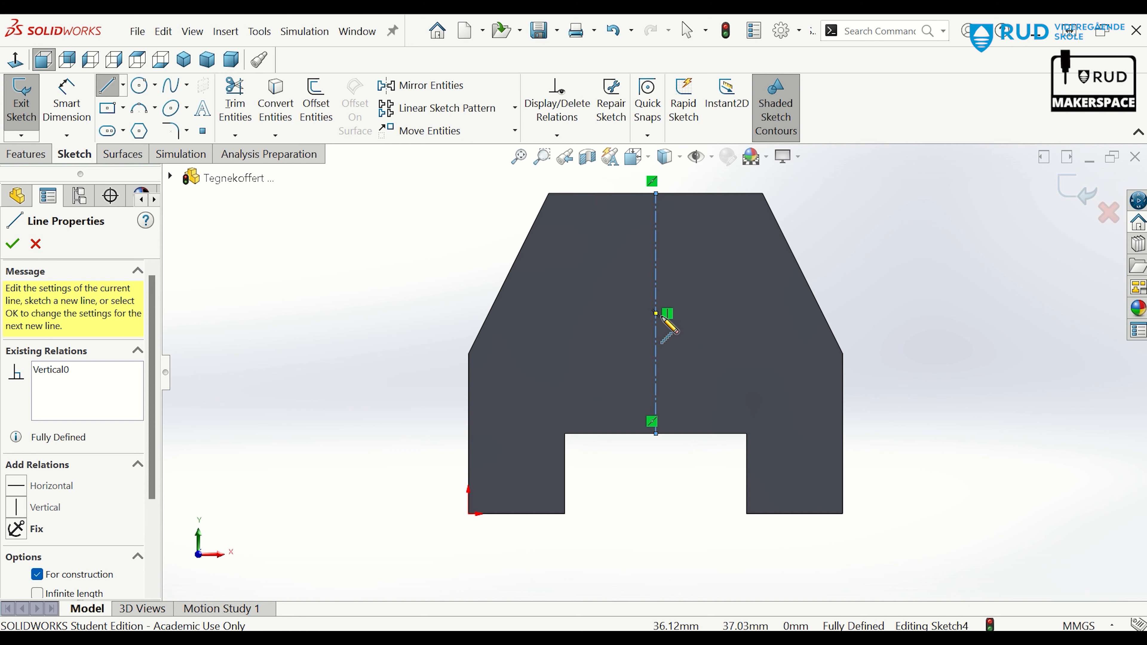
pyautogui.click(14, 244)
# Sketch a vertical centrepoint slot on the construction line's midpoint, about 29.5 mm between arc centres and 10.5 mm wide.
pyautogui.click(109, 131)
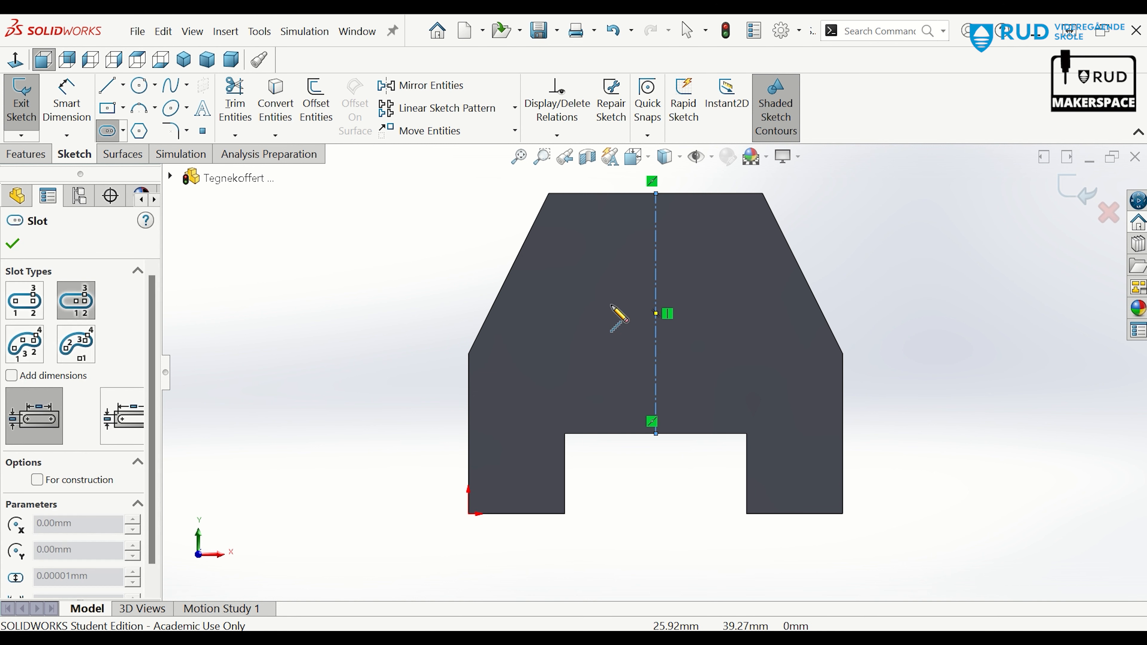
pyautogui.click(655, 313)
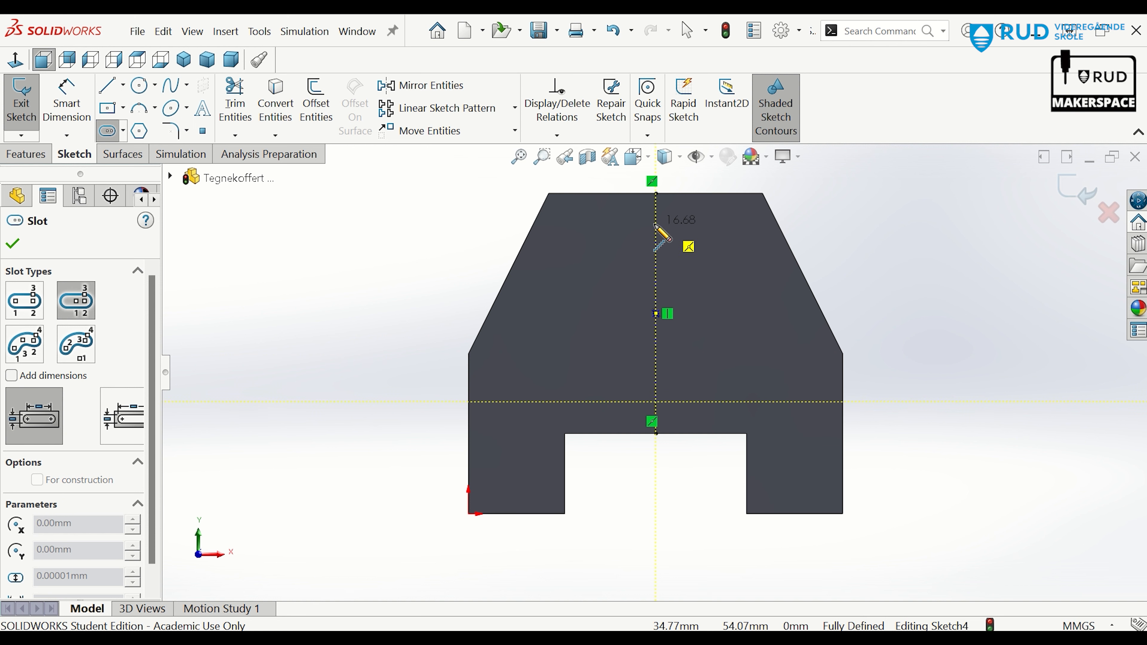
pyautogui.click(656, 234)
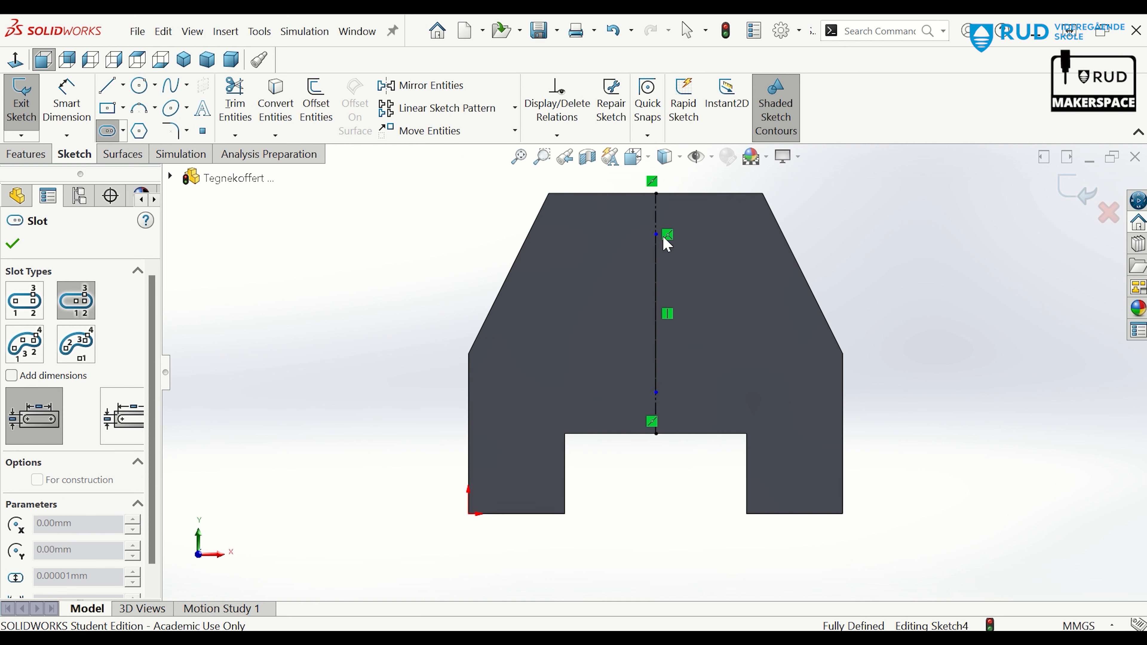
pyautogui.click(681, 241)
pyautogui.click(685, 245)
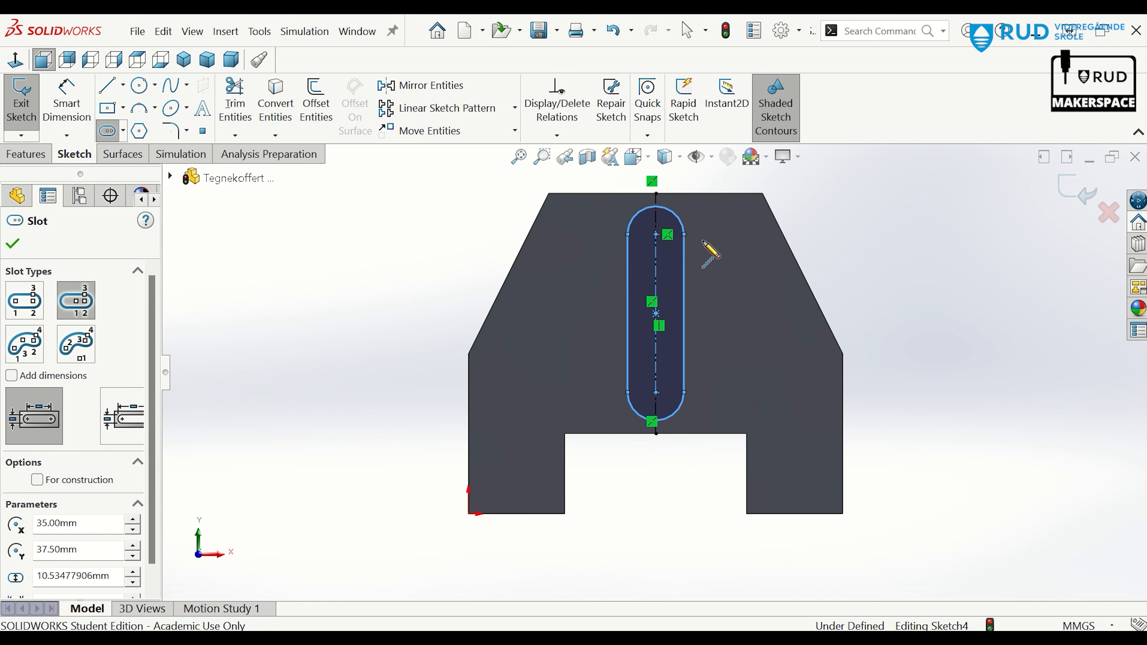
# Dimension the distance between the slot's two arc centres as 24 mm.
pyautogui.click(67, 86)
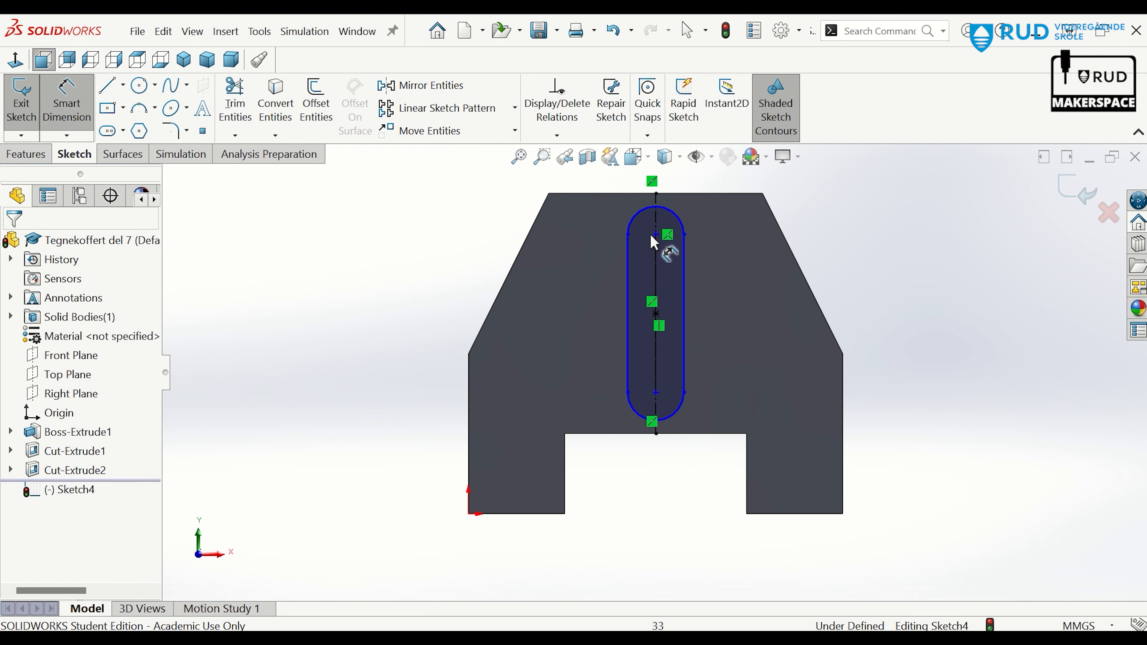
pyautogui.click(660, 241)
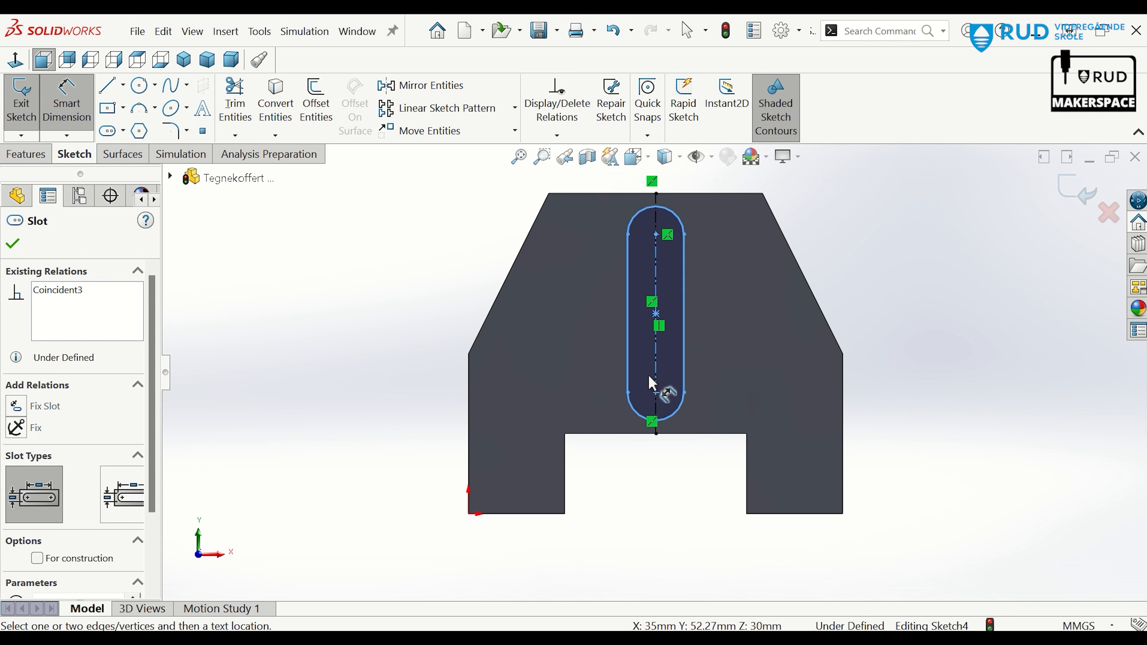
pyautogui.click(657, 393)
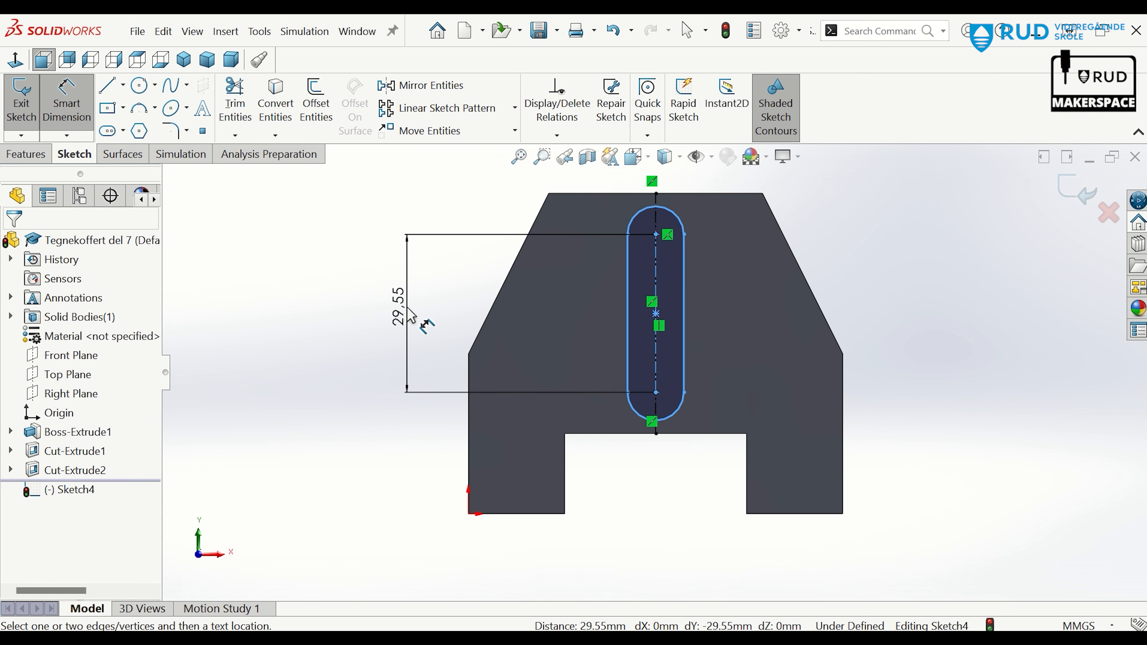
pyautogui.click(409, 311)
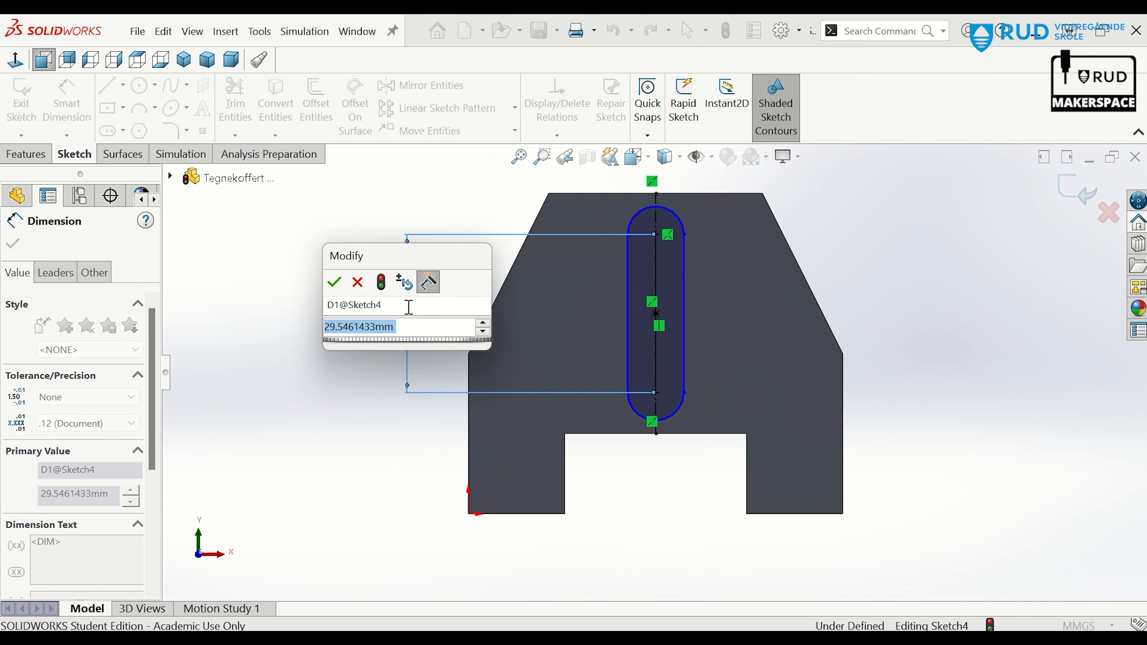
pyautogui.write('24')
pyautogui.press('Return')
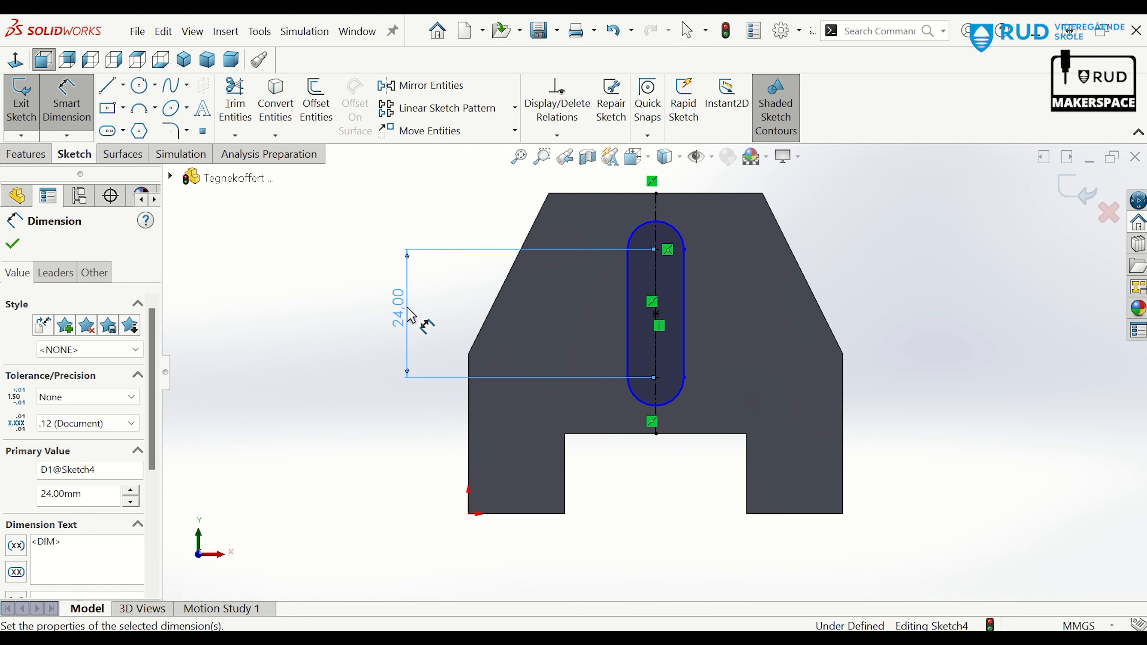
# Dimension the slot's width between its two straight sides as 20 mm.
pyautogui.click(627, 318)
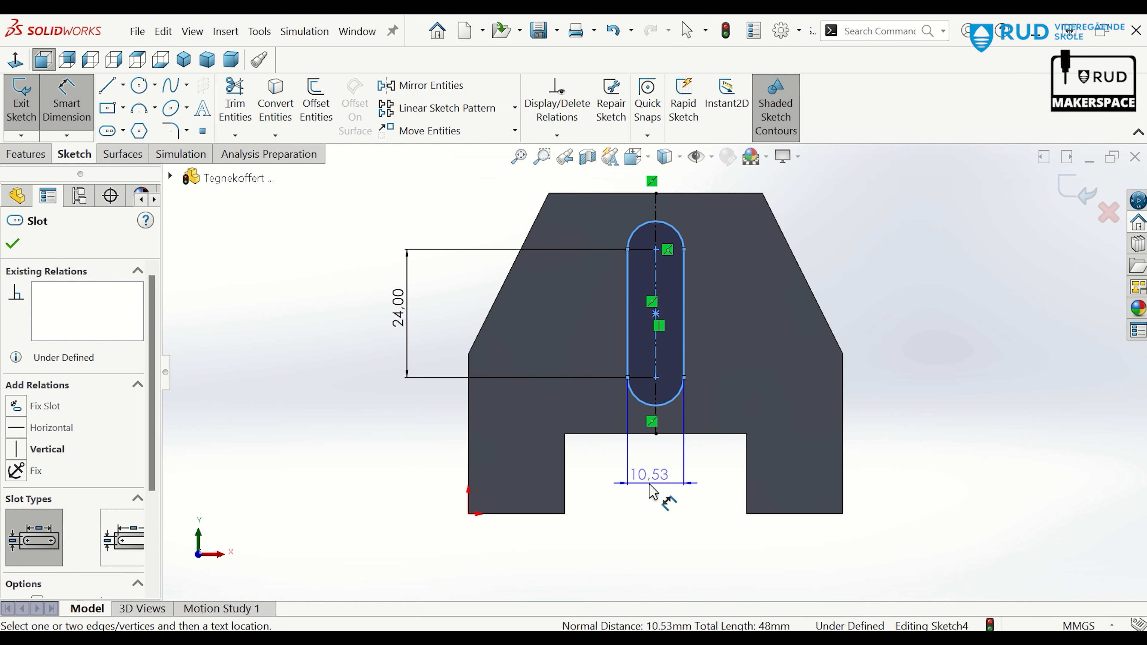
pyautogui.click(650, 492)
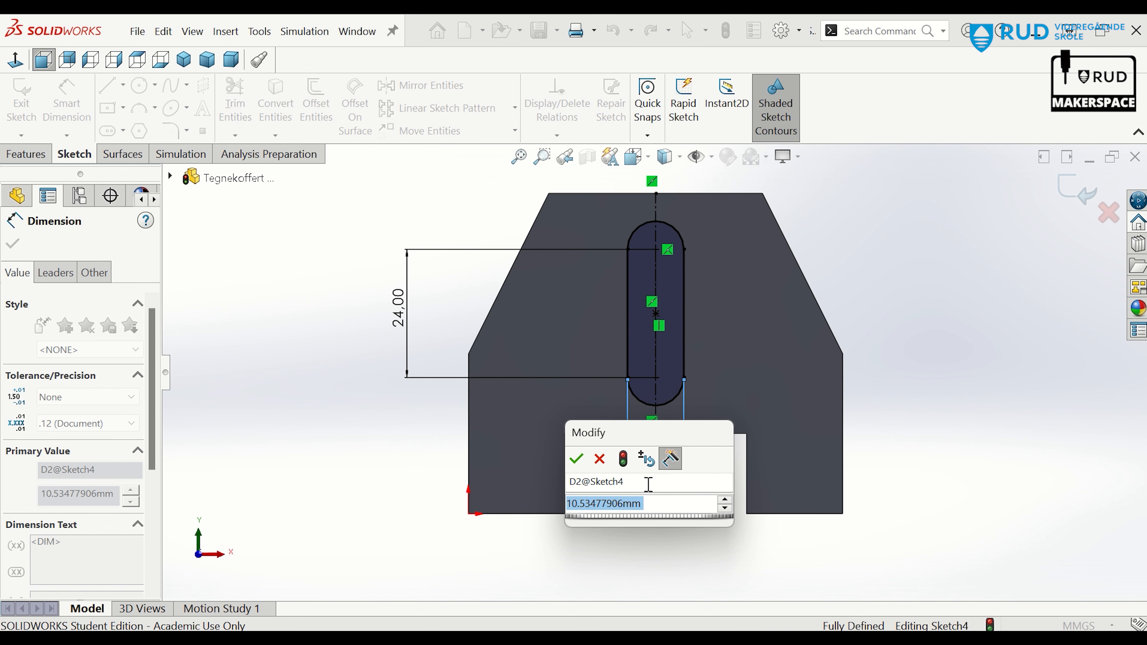
pyautogui.write('1')
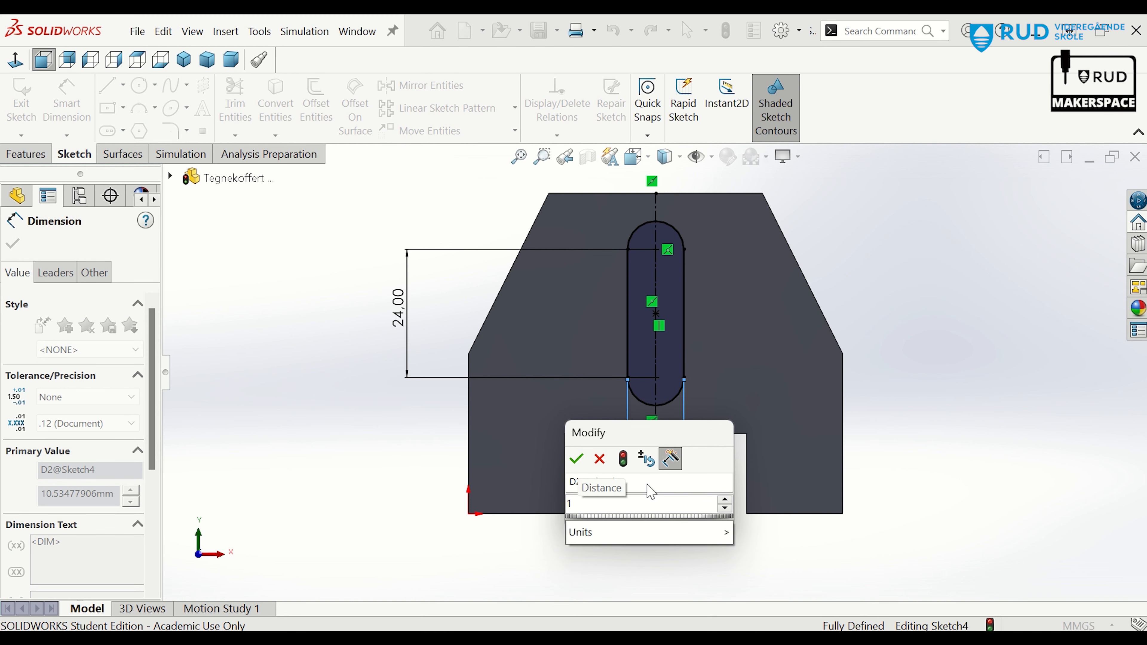
pyautogui.press('BackSpace')
pyautogui.write('20')
pyautogui.press('Return')
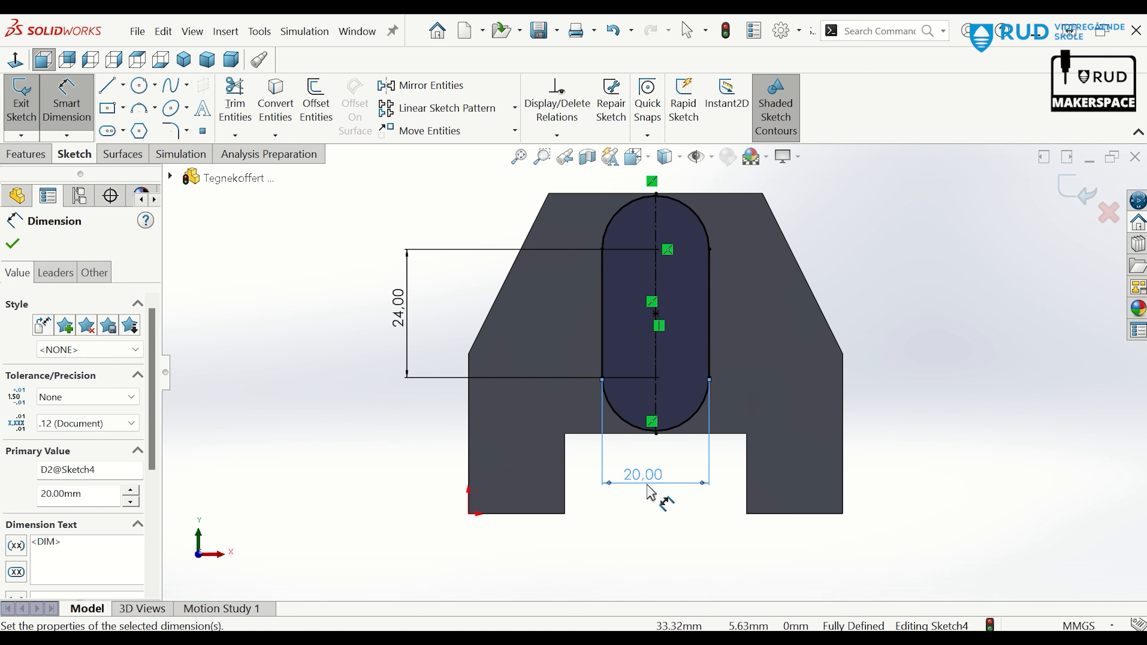
pyautogui.click(1021, 555)
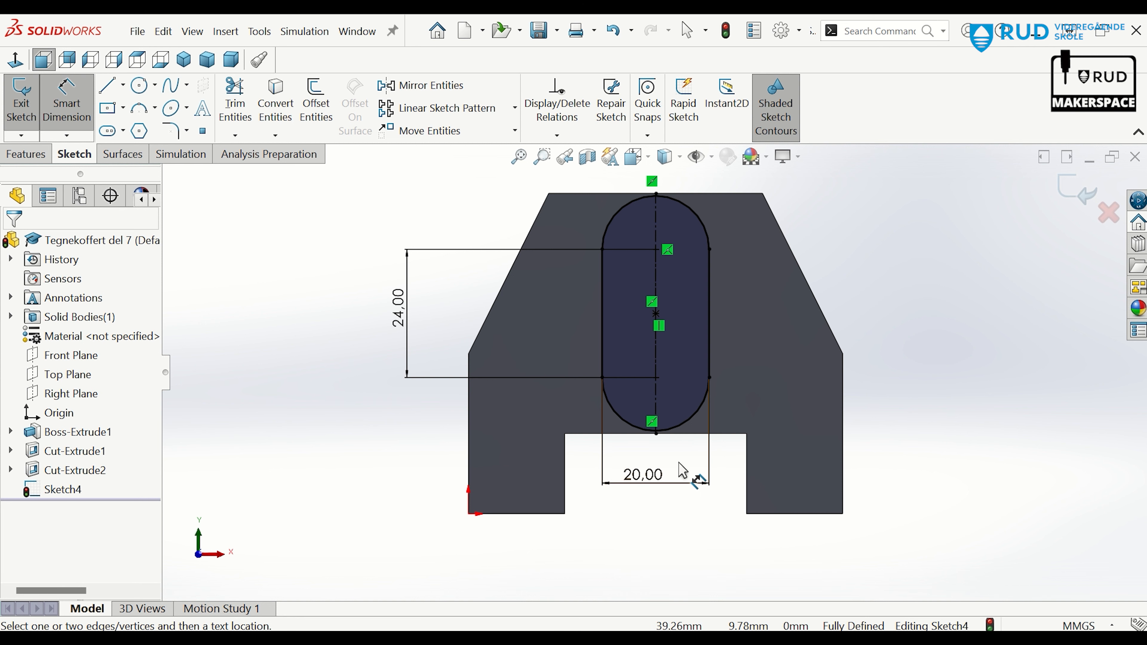
# Set the slot's centre-to-centre distance to 22 mm.
pyautogui.scroll(1, 679, 463)
pyautogui.scroll(-1, 684, 473)
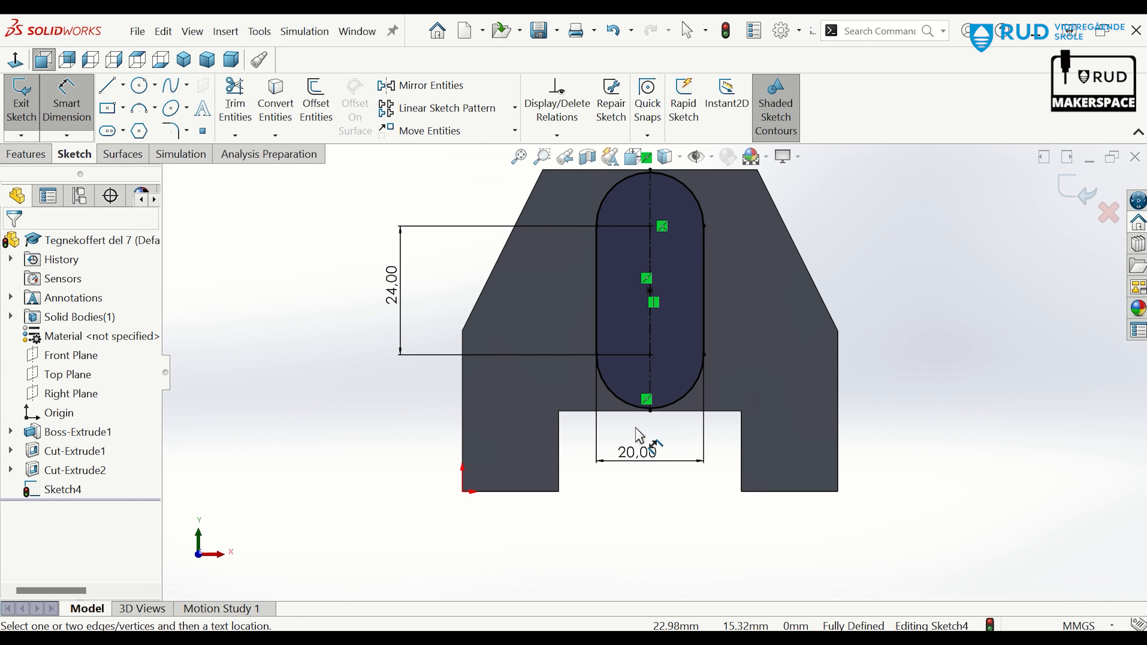
pyautogui.click(390, 295)
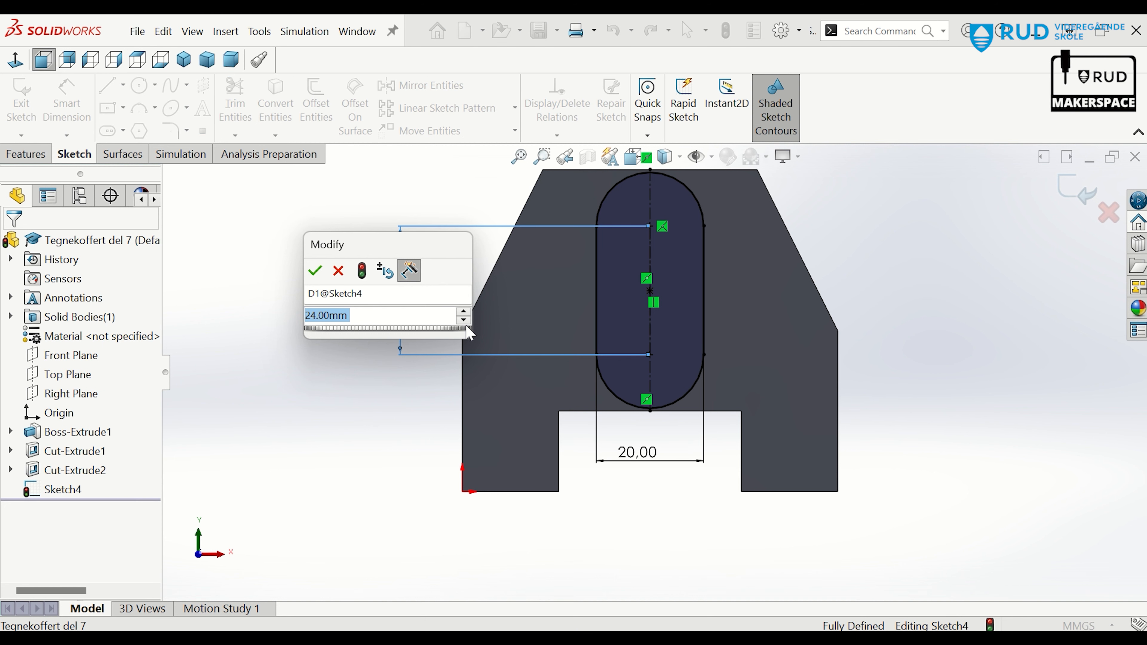
pyautogui.write('22')
pyautogui.press('Return')
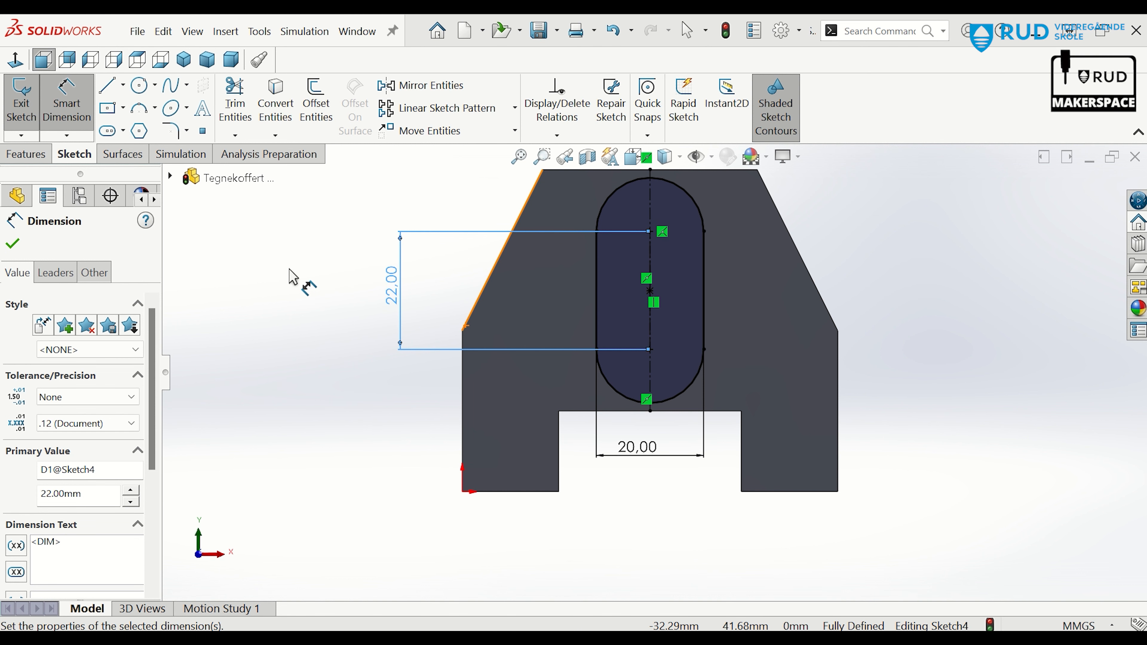
pyautogui.scroll(2, 652, 376)
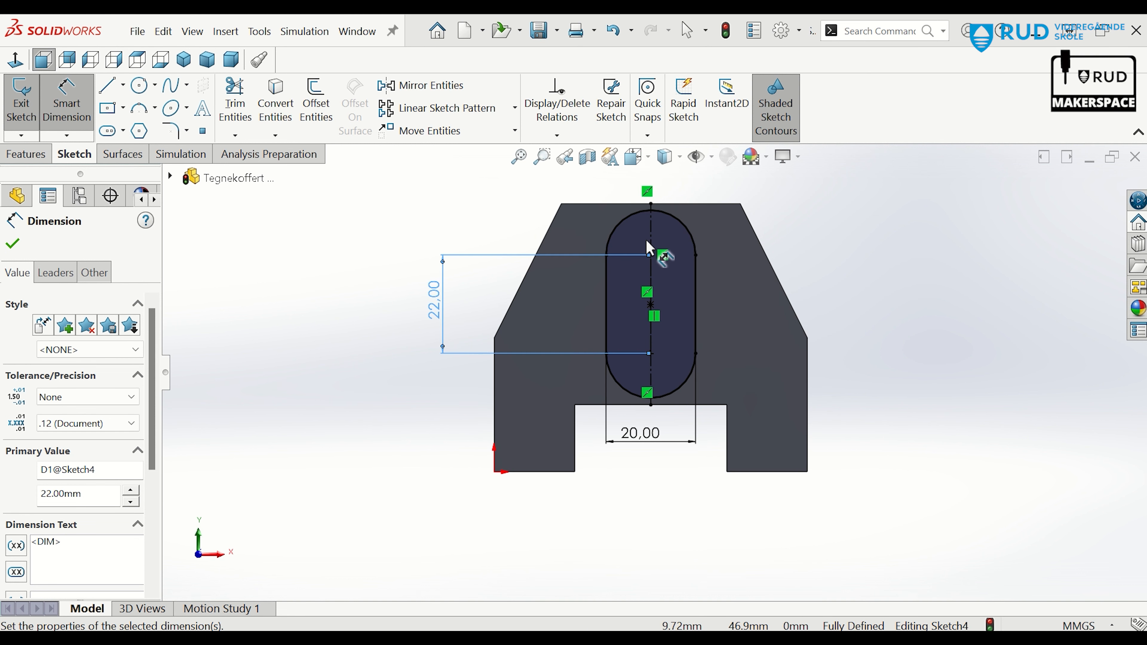
pyautogui.click(685, 225)
pyautogui.click(786, 193)
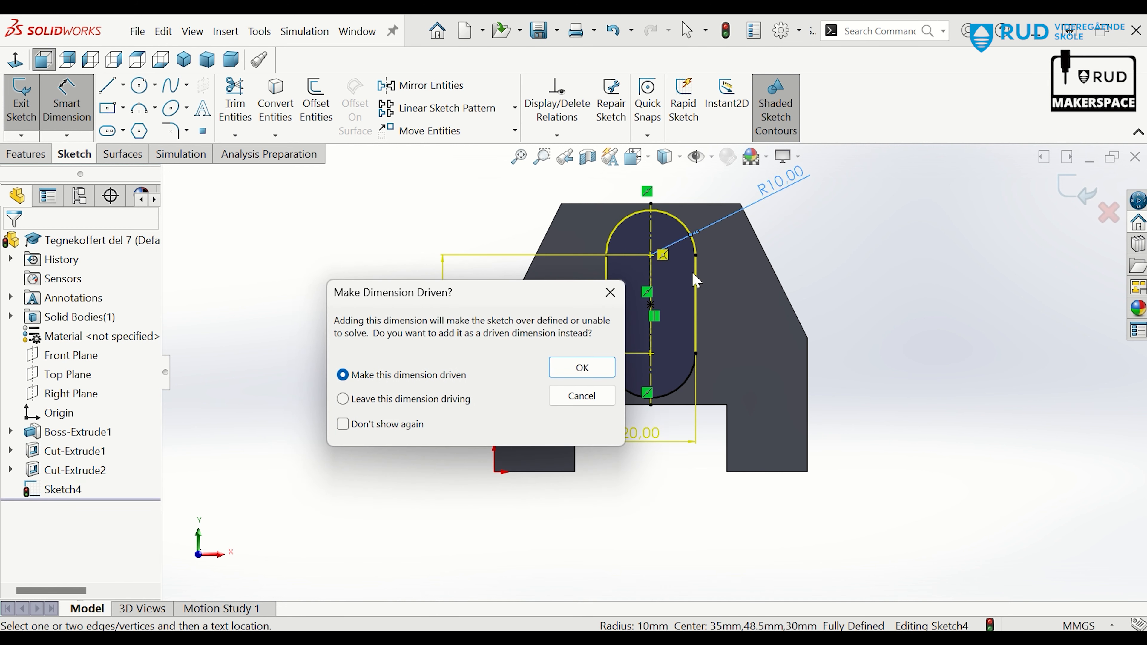
pyautogui.click(582, 396)
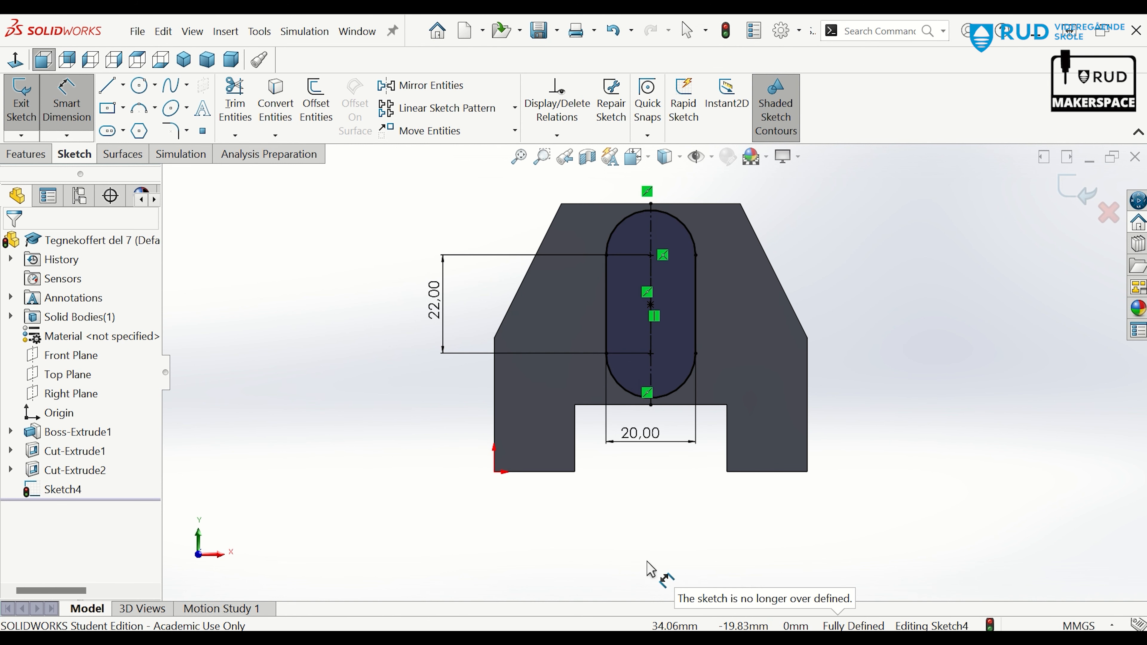
# Cut the slot profile into the block's front face as a blind extruded cut 11 mm deep.
pyautogui.moveTo(647, 562); pyautogui.dragTo(615, 561, button='middle')
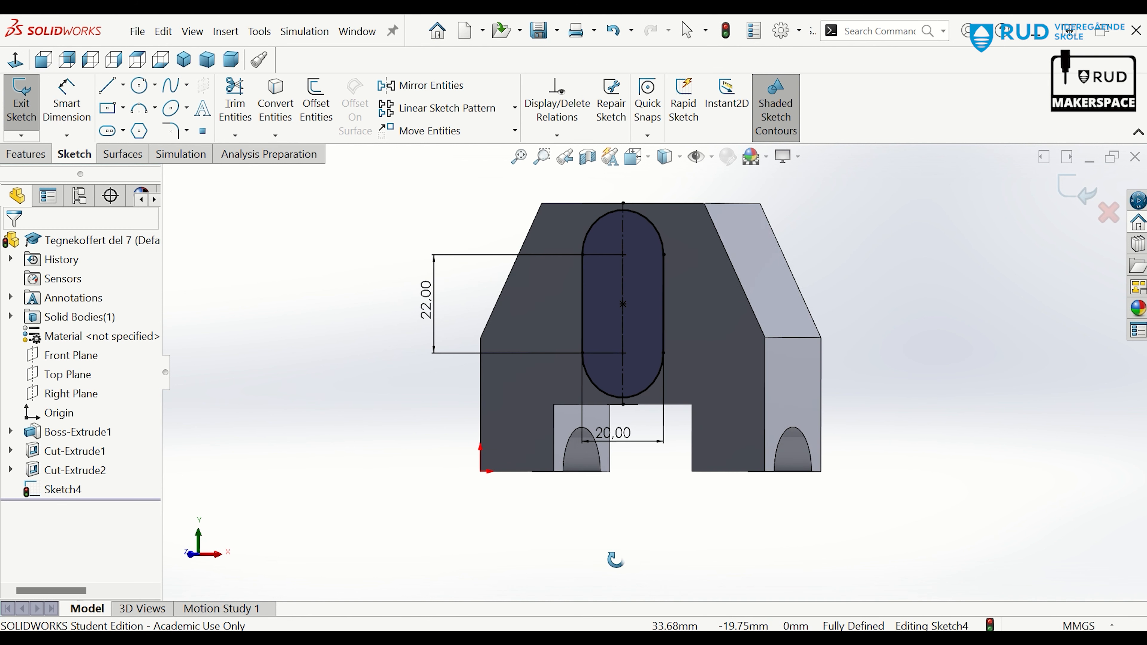
pyautogui.click(25, 154)
pyautogui.click(254, 101)
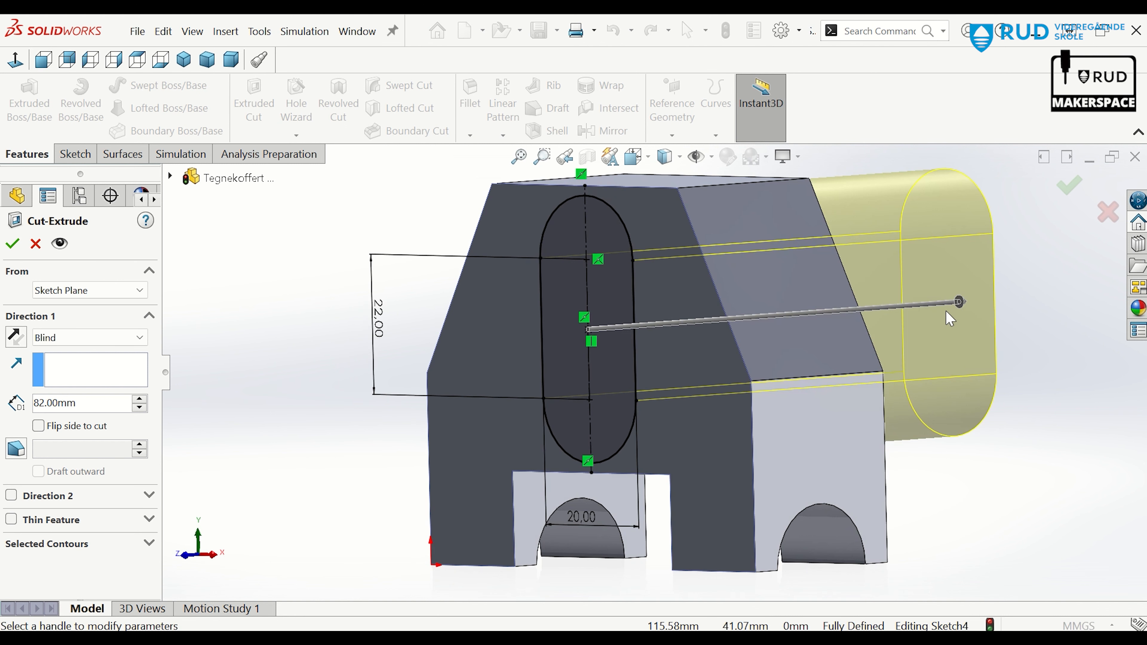
pyautogui.moveTo(94, 410); pyautogui.dragTo(17, 401)
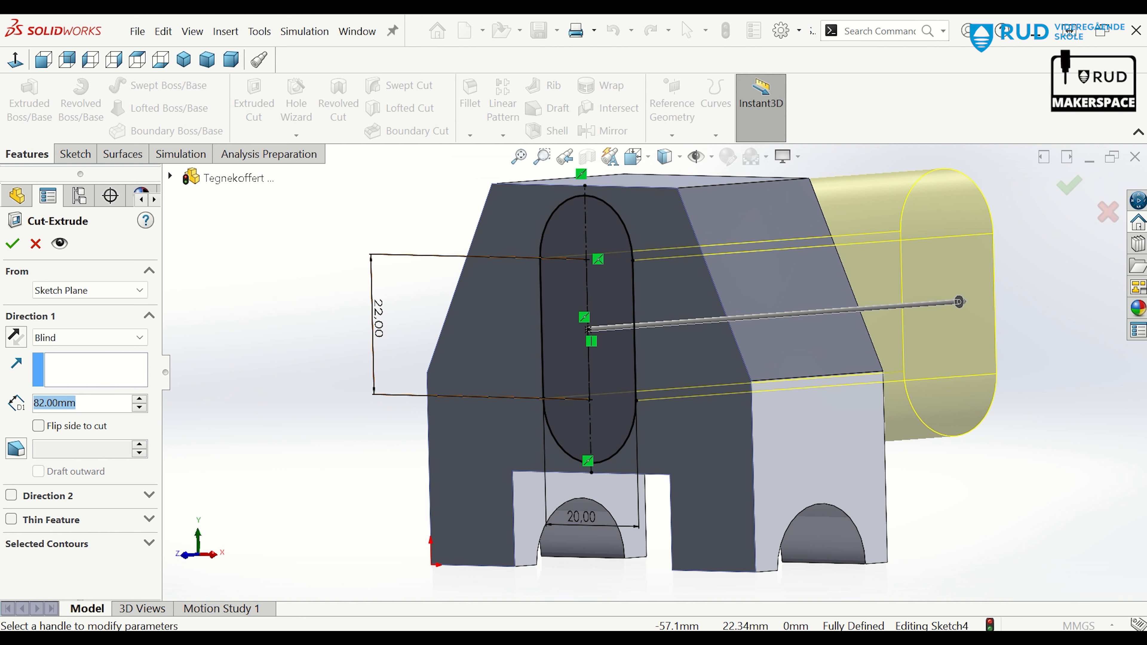
pyautogui.write('11')
pyautogui.press('Return')
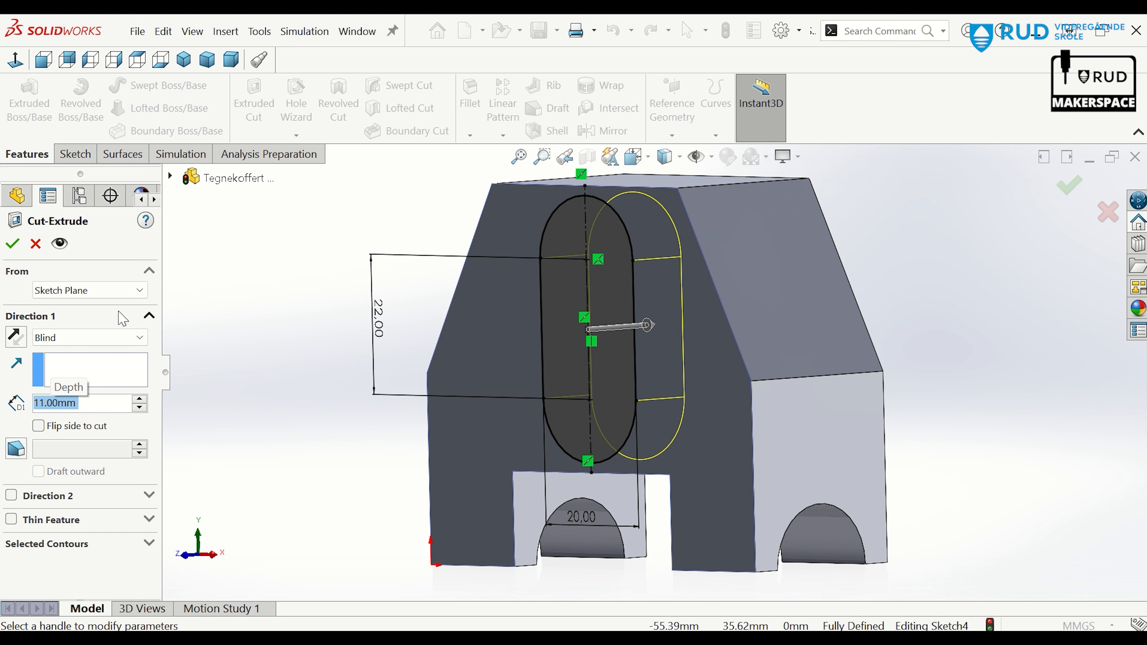
pyautogui.click(12, 244)
# Sketch a vertical construction line on the slot pocket's floor from the block's top edge midpoint to the cut-out's upper edge midpoint.
pyautogui.moveTo(167, 304); pyautogui.dragTo(201, 295, button='middle')
pyautogui.click(682, 343)
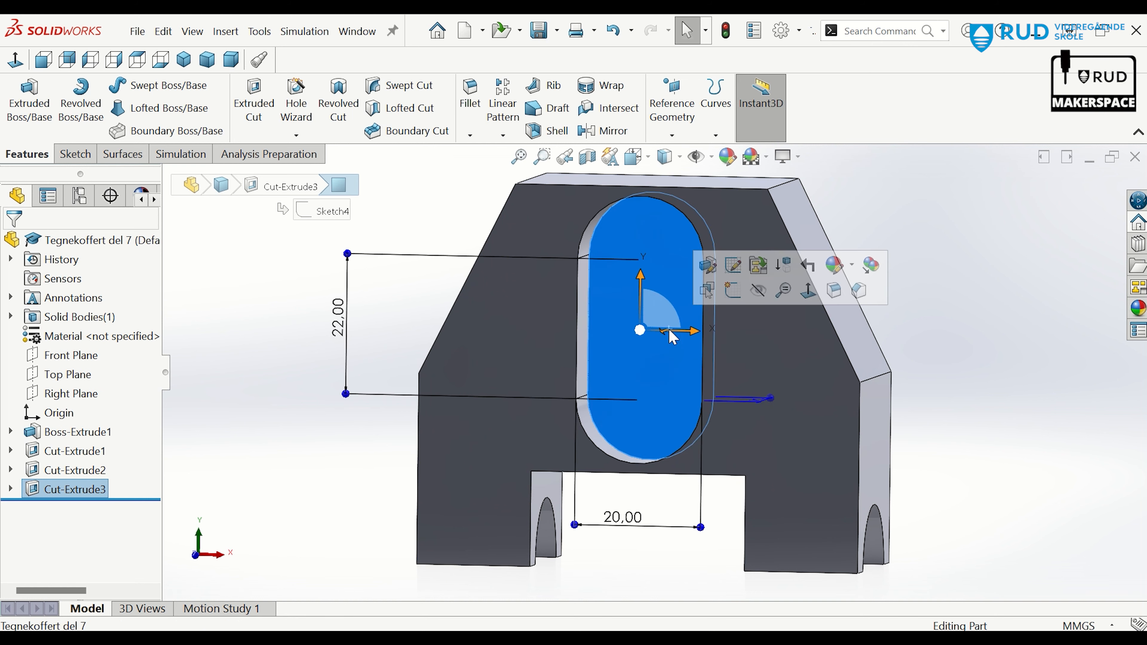
pyautogui.click(739, 291)
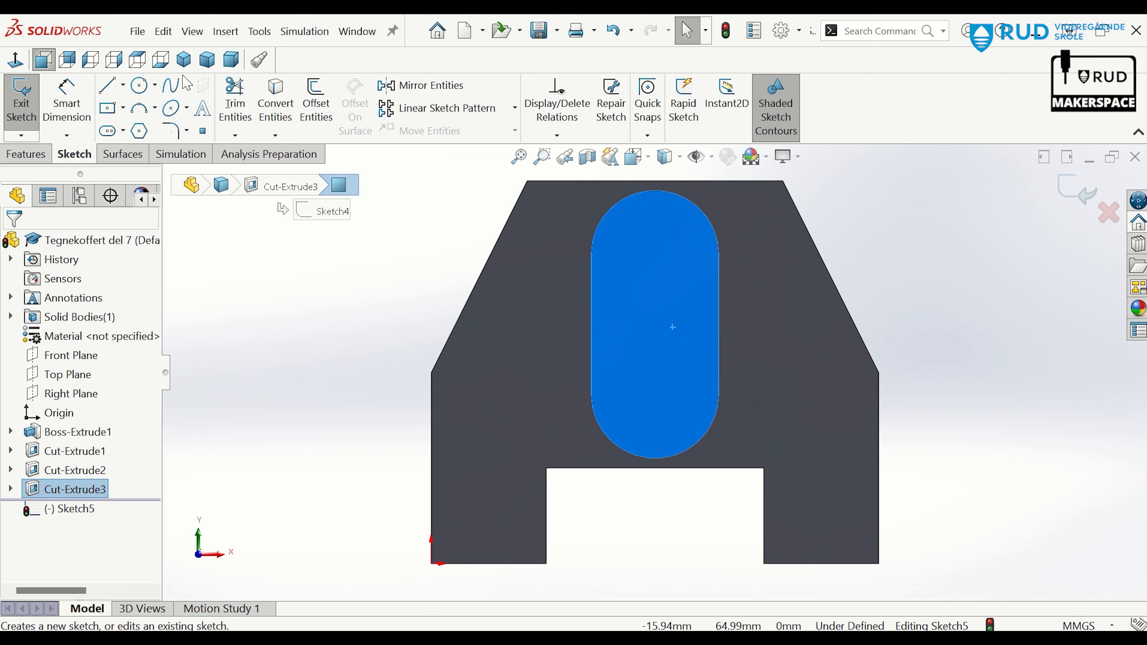
pyautogui.click(122, 85)
pyautogui.click(149, 126)
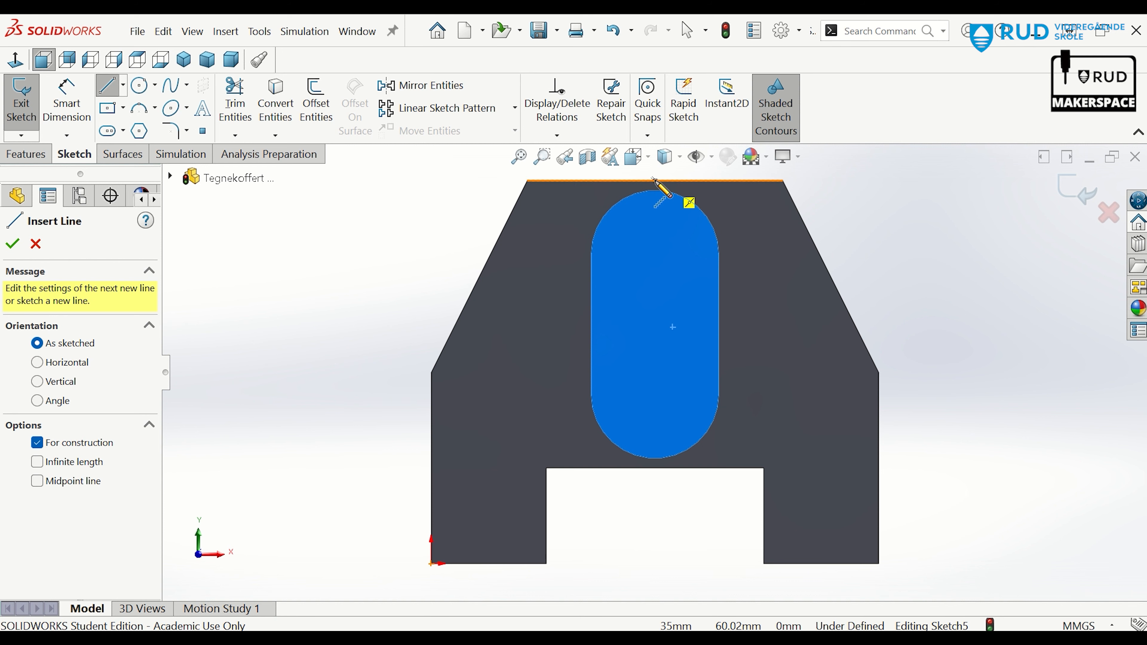
pyautogui.moveTo(653, 180); pyautogui.dragTo(307, 294)
pyautogui.press('Escape')
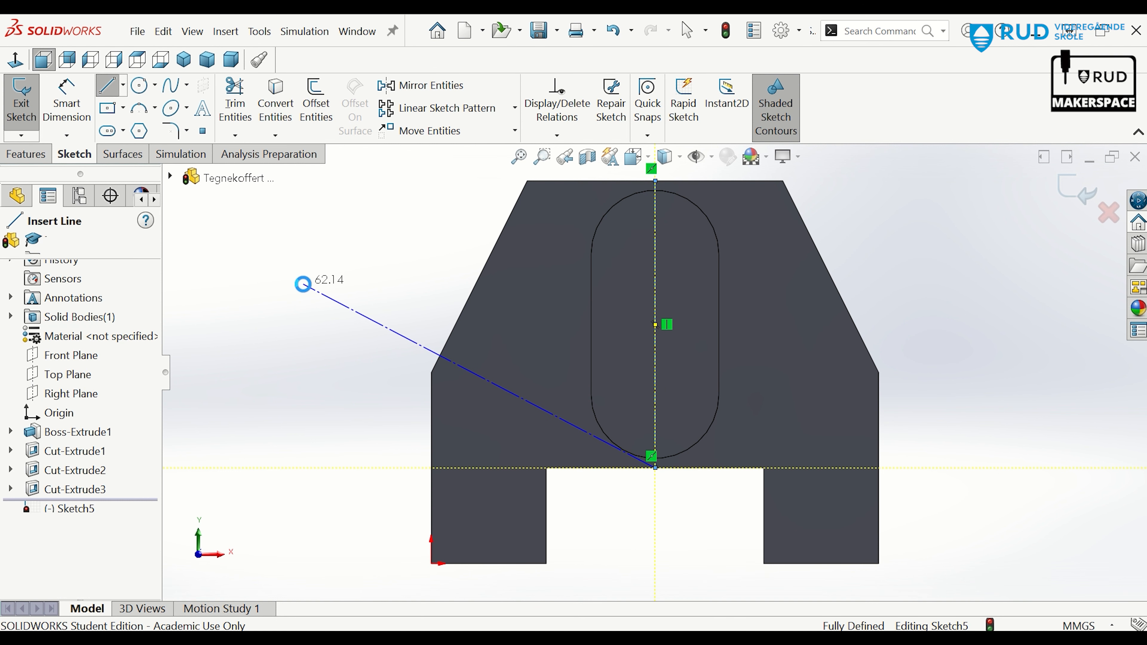
# Sketch a vertical centerpoint straight slot centred on the construction line's midpoint, about 28.5 mm between arc centres and 8.3 mm wide.
pyautogui.click(107, 131)
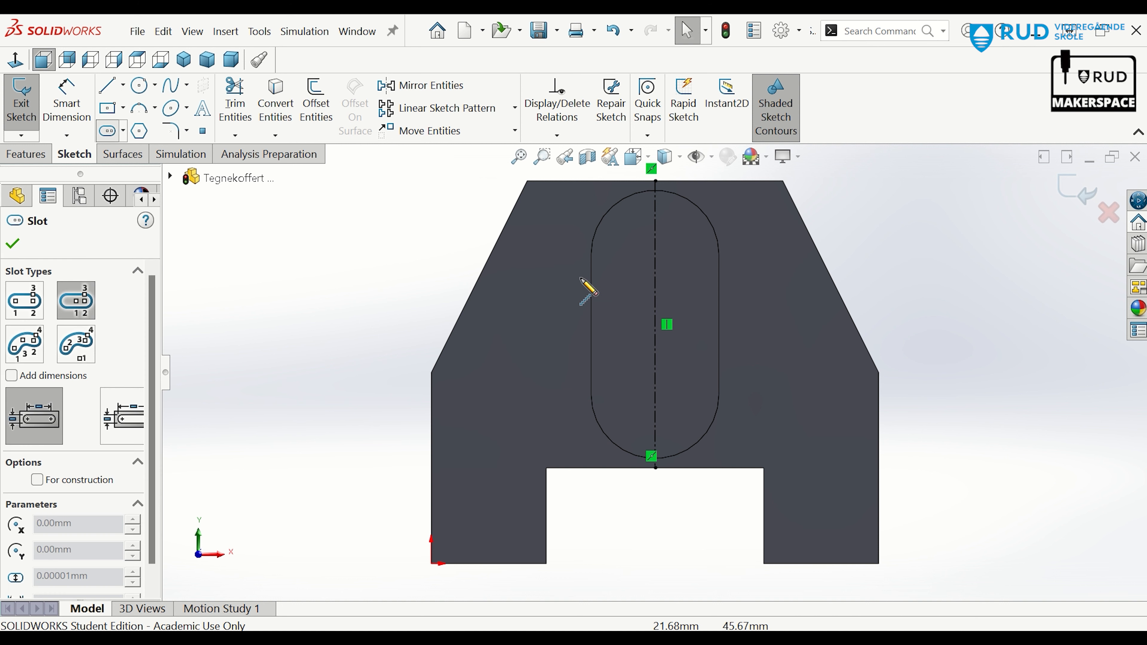
pyautogui.click(656, 325)
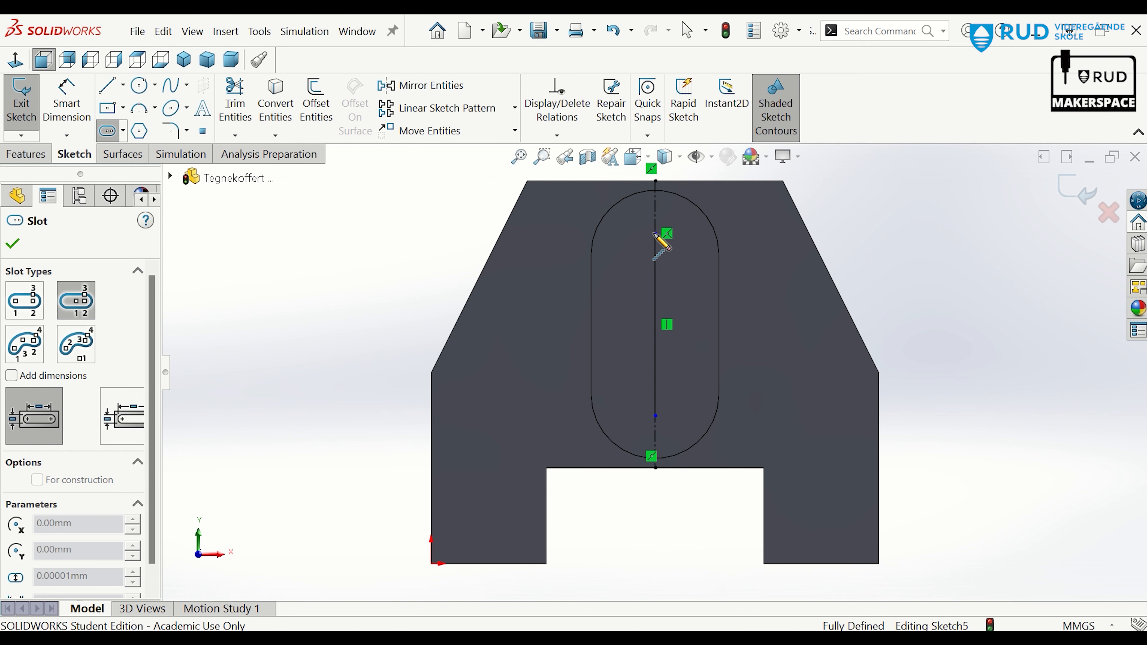
pyautogui.click(655, 234)
pyautogui.click(682, 259)
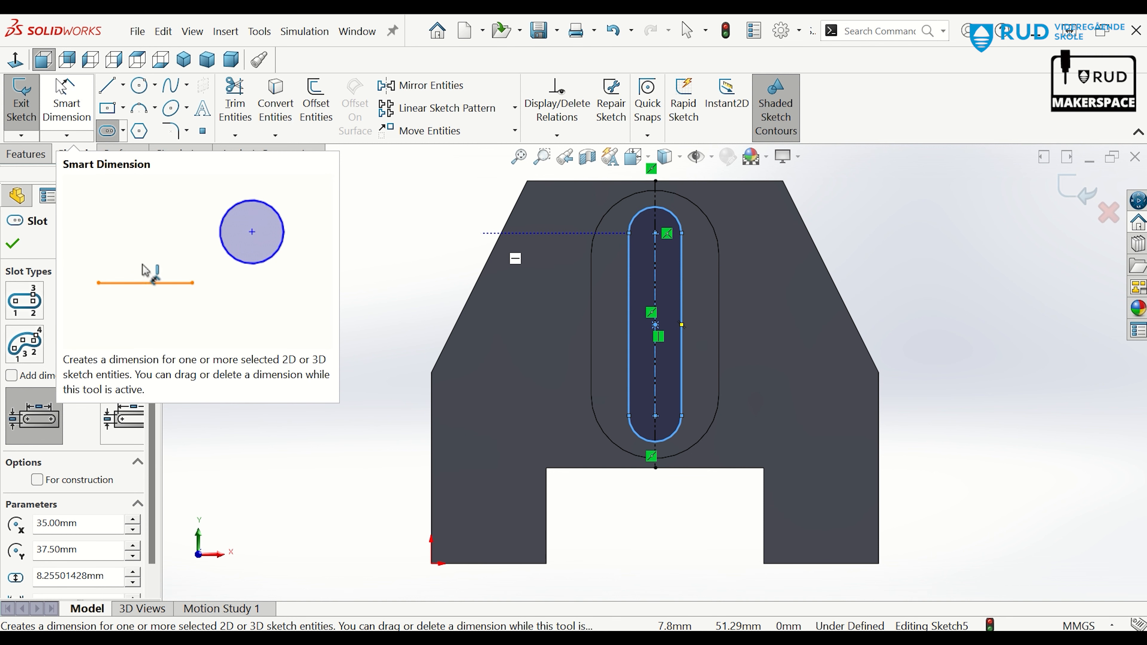
pyautogui.click(655, 233)
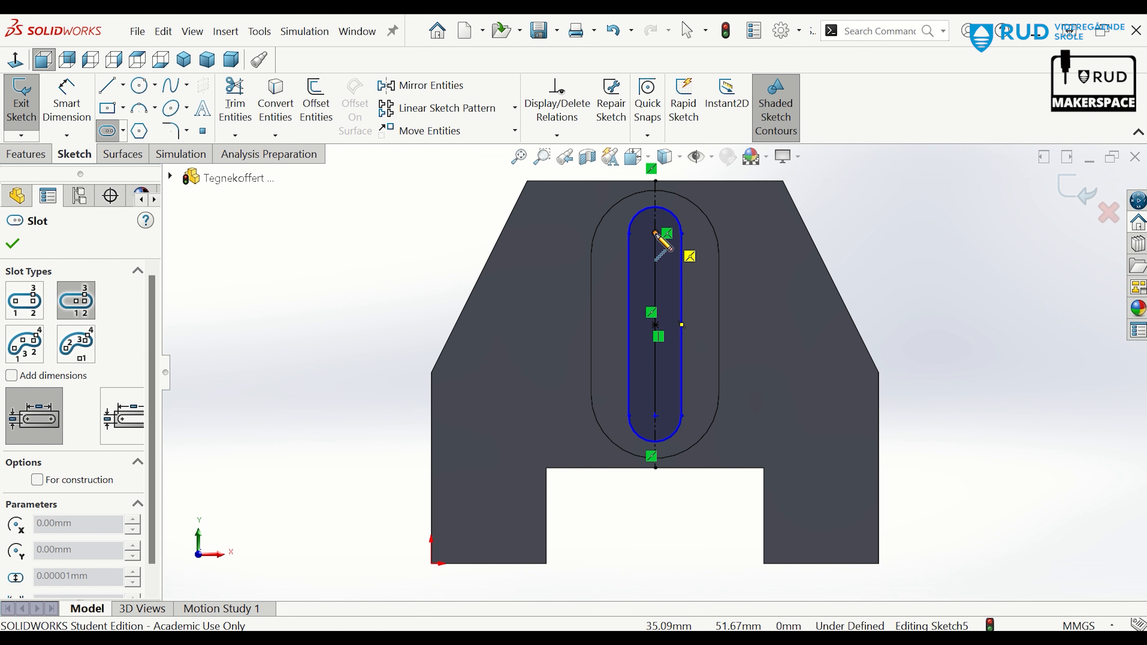
pyautogui.click(655, 415)
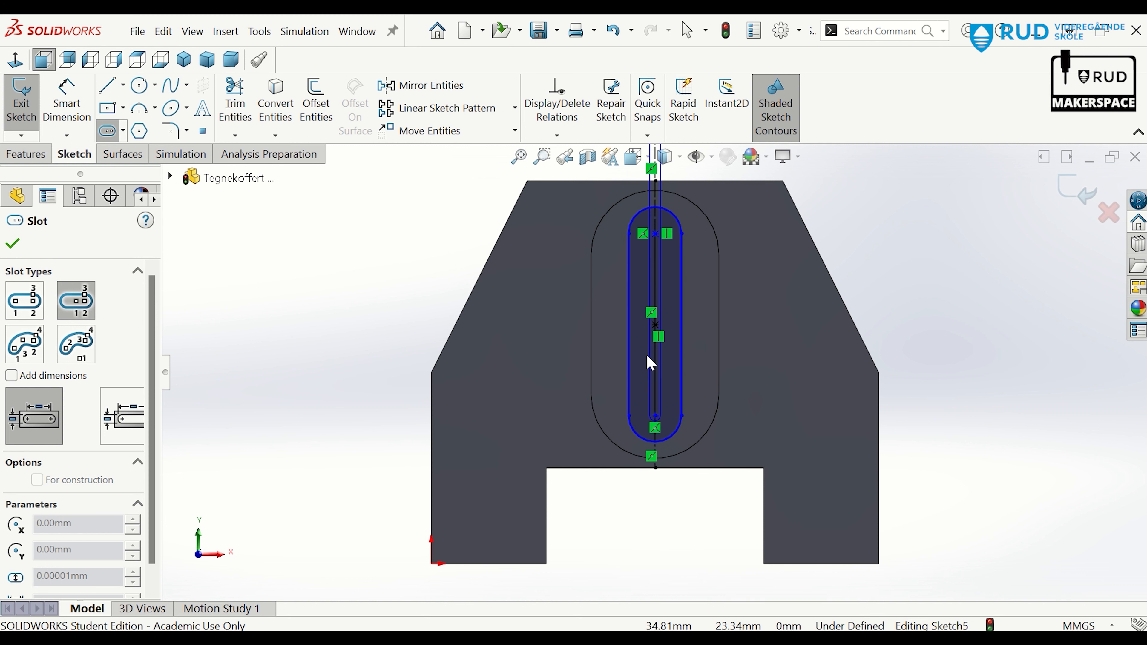
pyautogui.click(523, 302)
pyautogui.press('Escape')
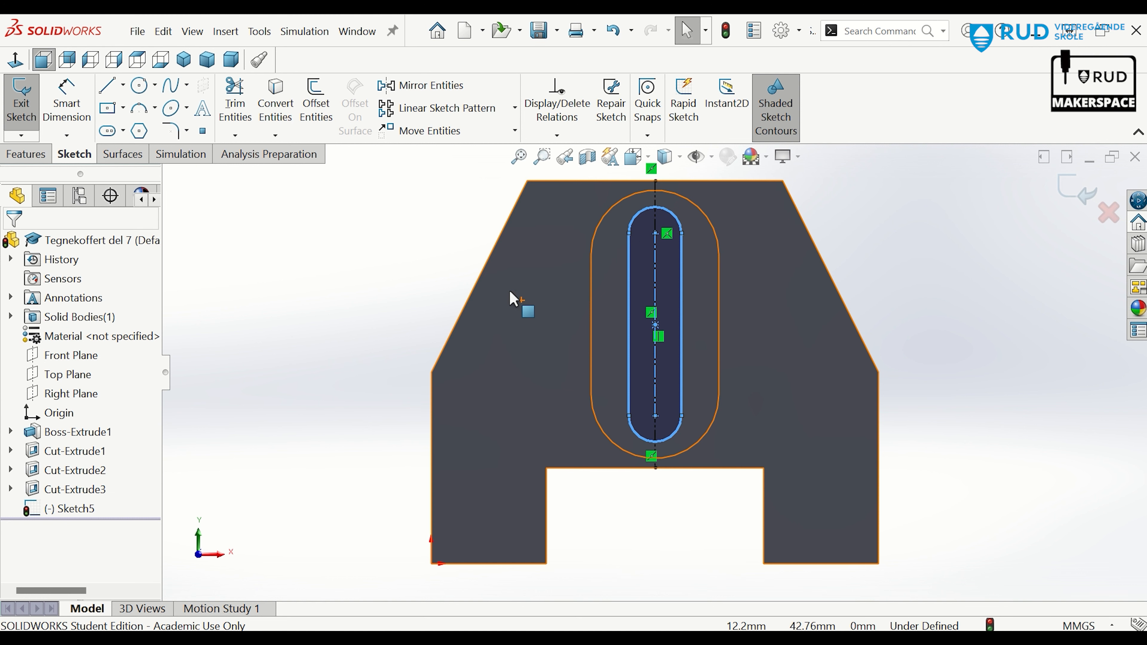
# Dimension the distance between the inner slot's two arc centres as 20 mm.
pyautogui.click(68, 101)
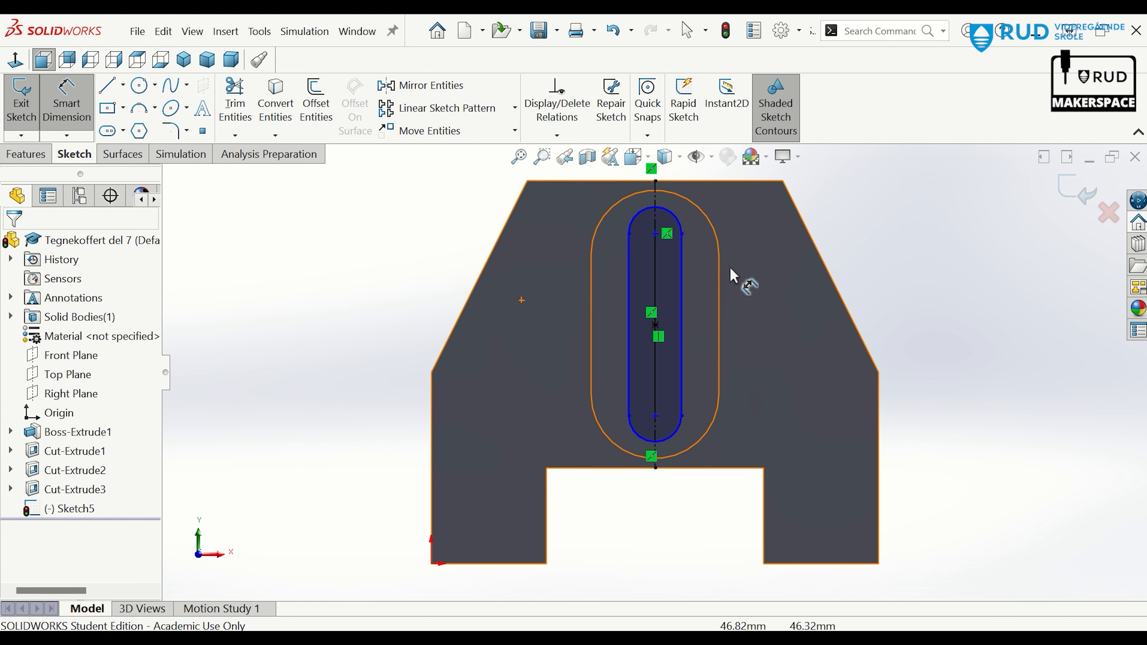
pyautogui.click(656, 236)
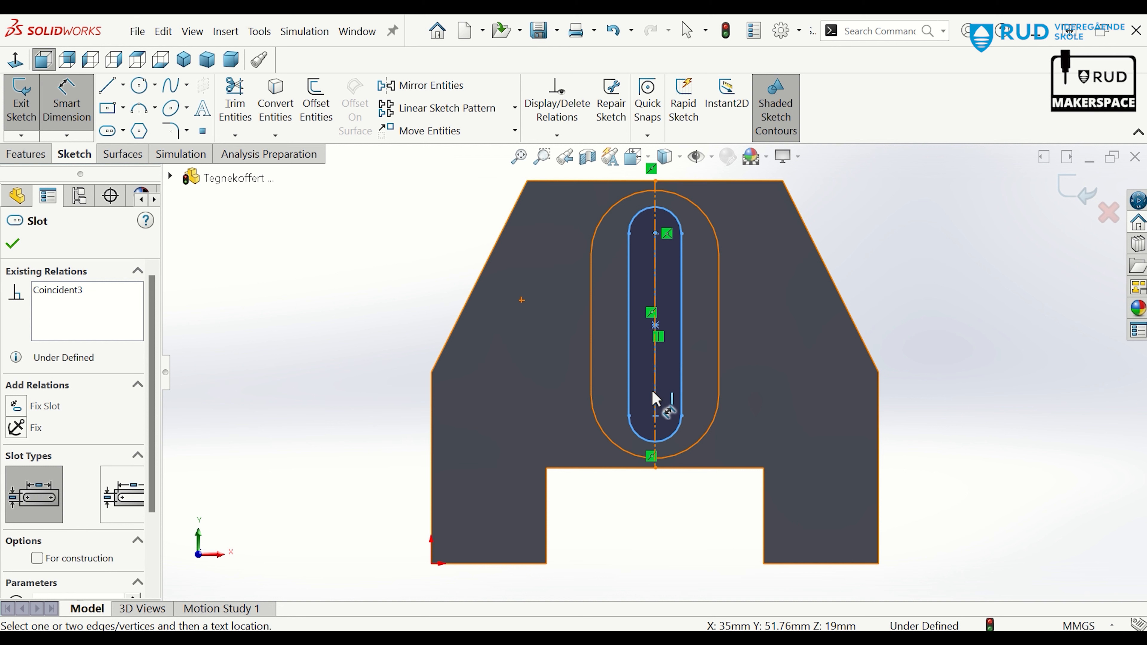
pyautogui.click(656, 416)
pyautogui.click(532, 321)
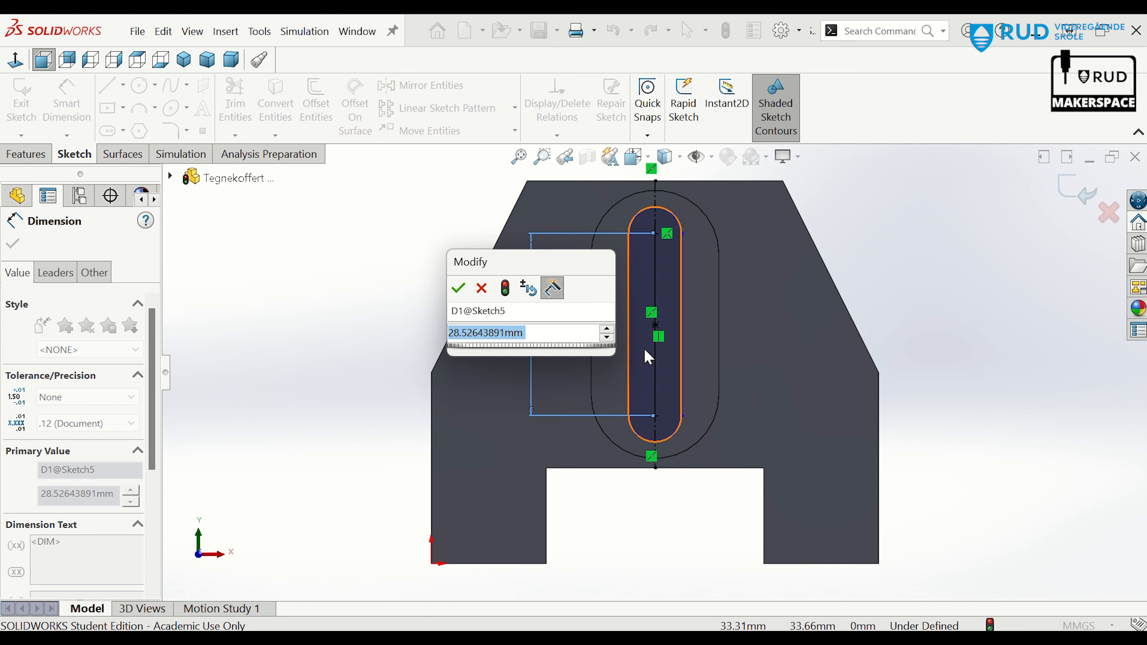
pyautogui.write('20')
pyautogui.press('Return')
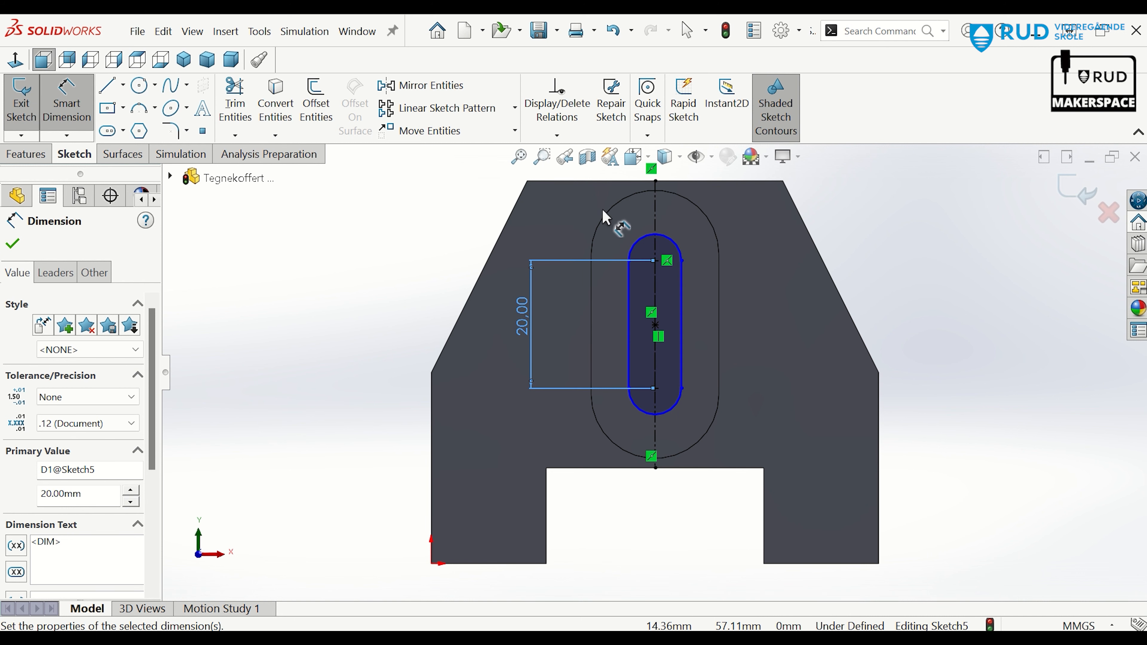
# Dimension the inner slot's width between its two straight sides as 10 mm.
pyautogui.click(629, 328)
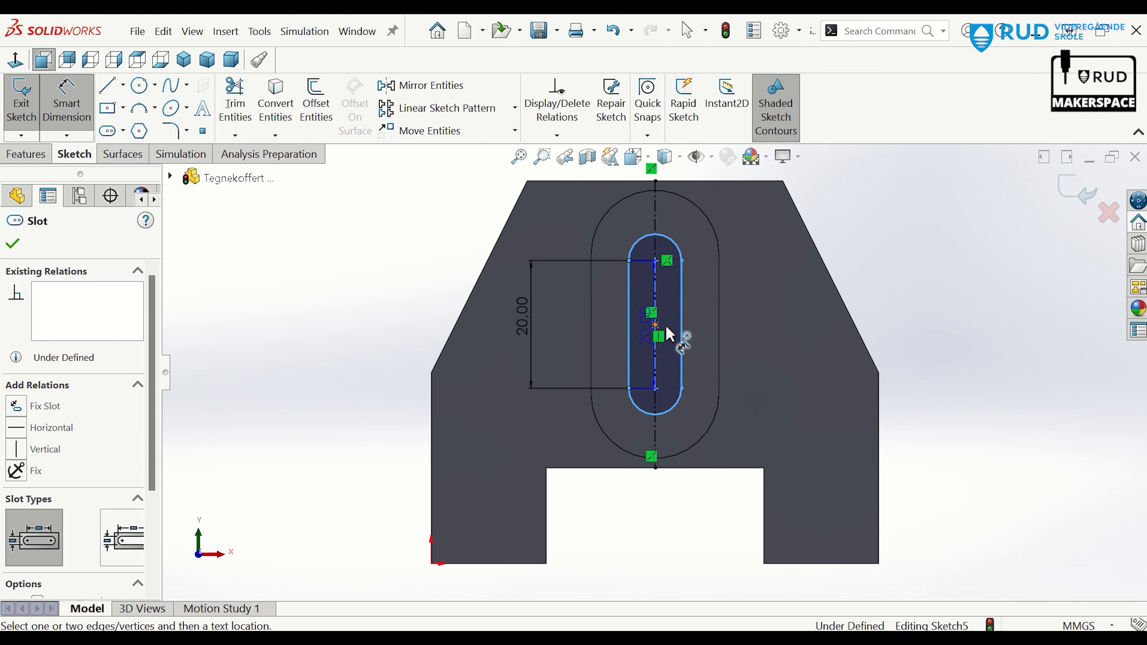
pyautogui.click(680, 332)
pyautogui.click(660, 515)
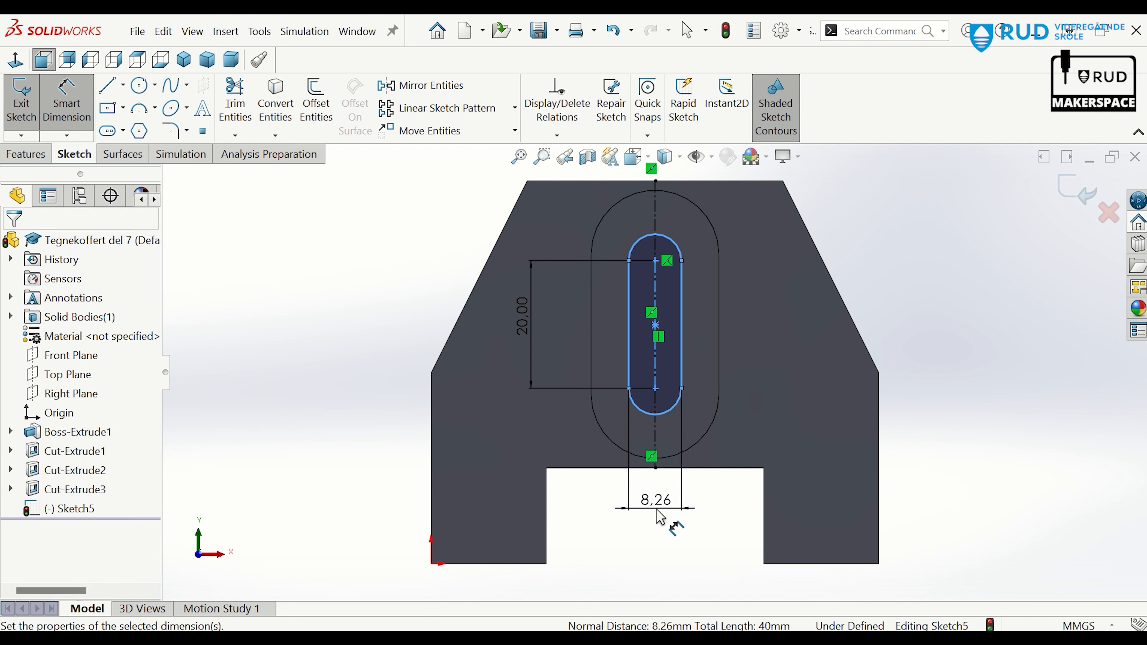
pyautogui.write('10')
pyautogui.press('Return')
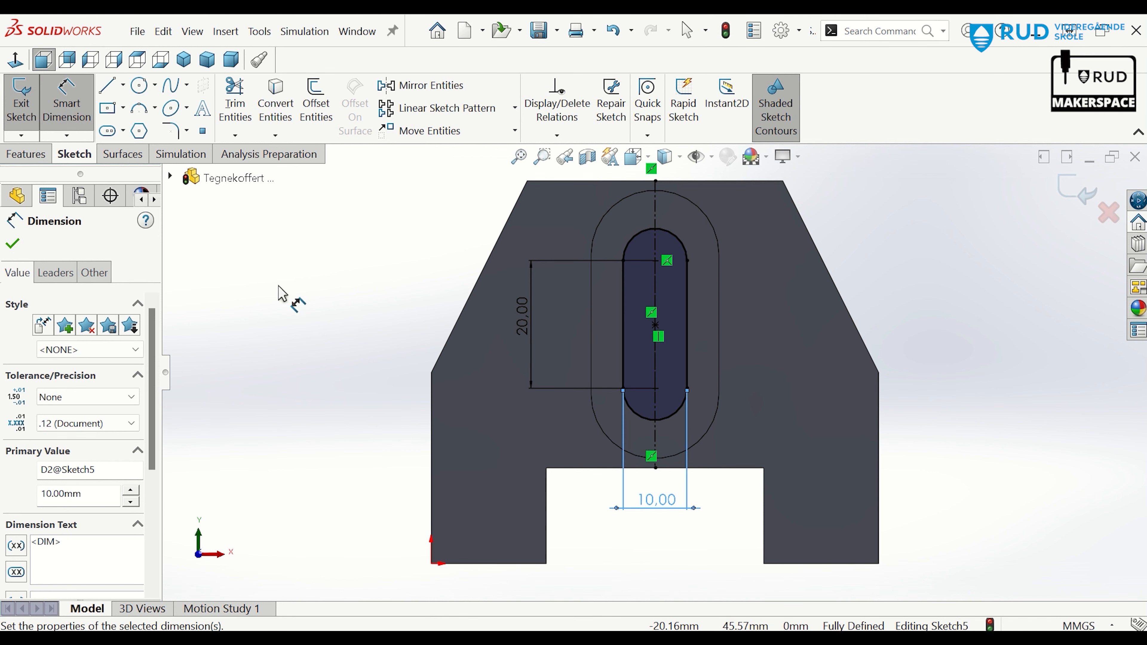
pyautogui.click(12, 244)
# Cut the inner slot profile from the pocket floor out through the block's back face as a 26 mm blind extruded cut.
pyautogui.click(27, 153)
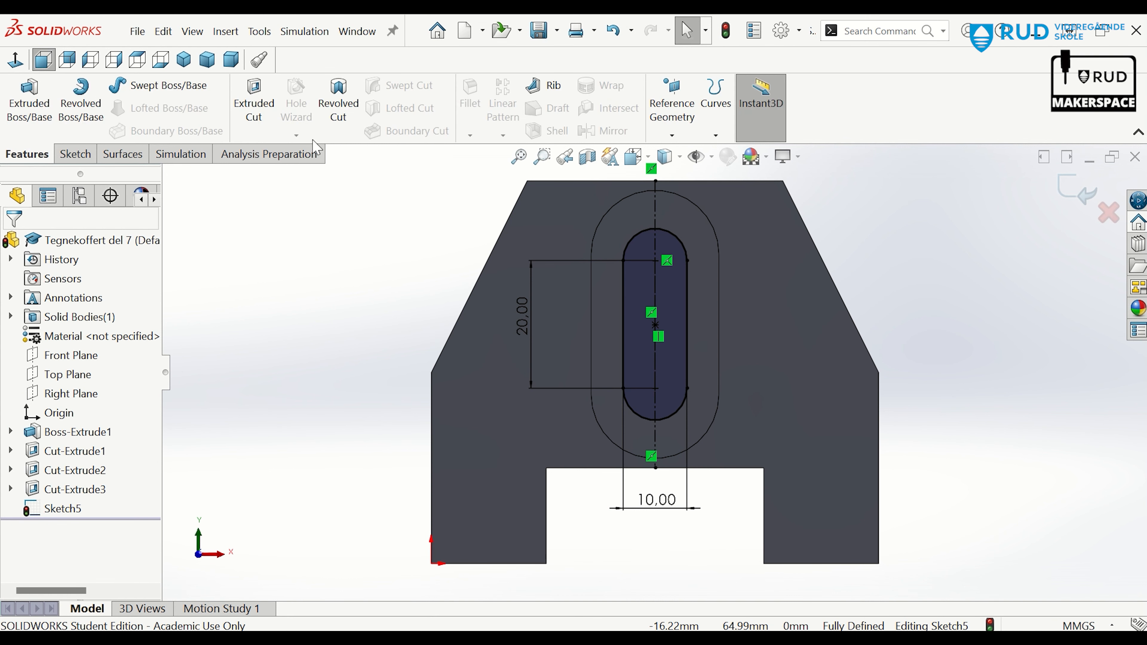
pyautogui.click(257, 108)
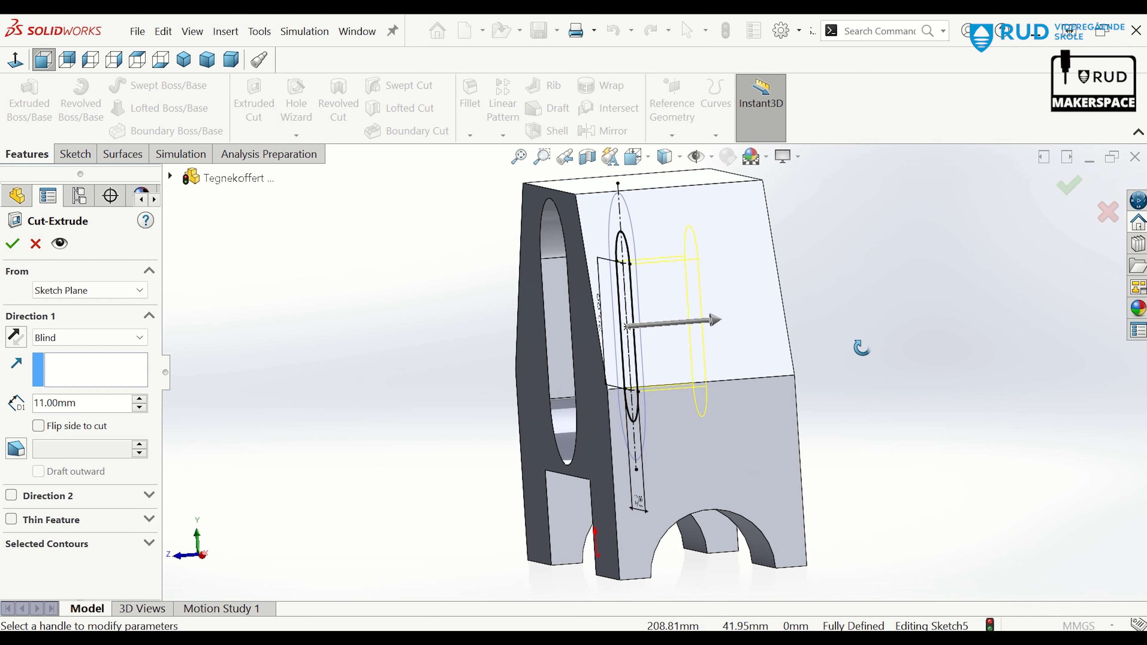
pyautogui.moveTo(709, 320); pyautogui.dragTo(795, 322)
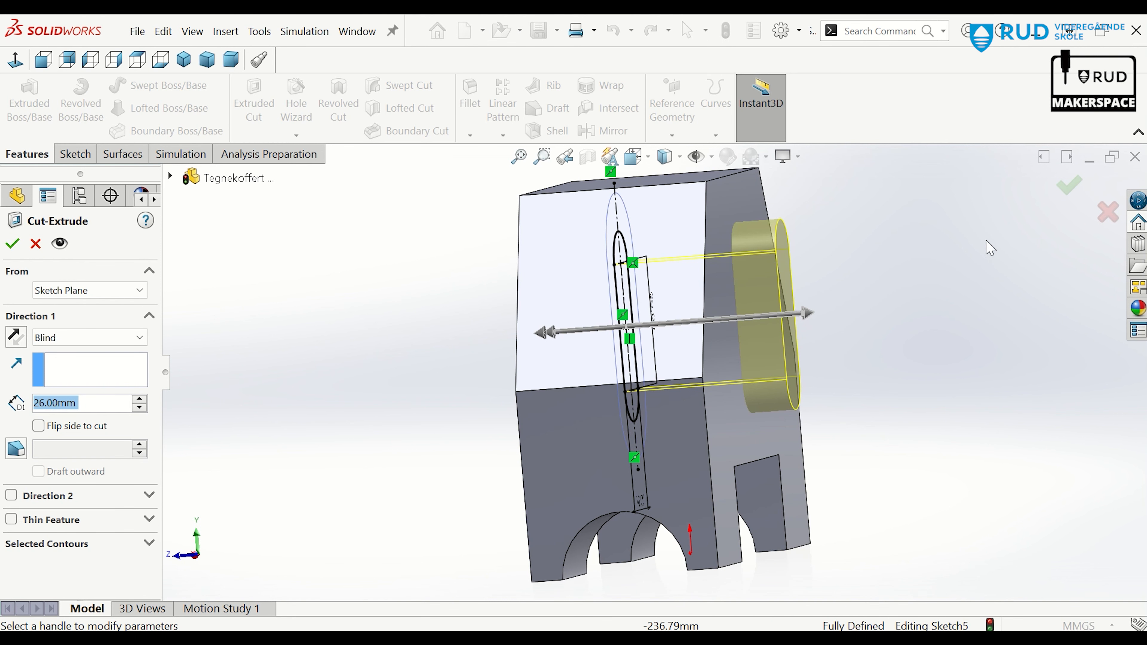
pyautogui.click(1068, 185)
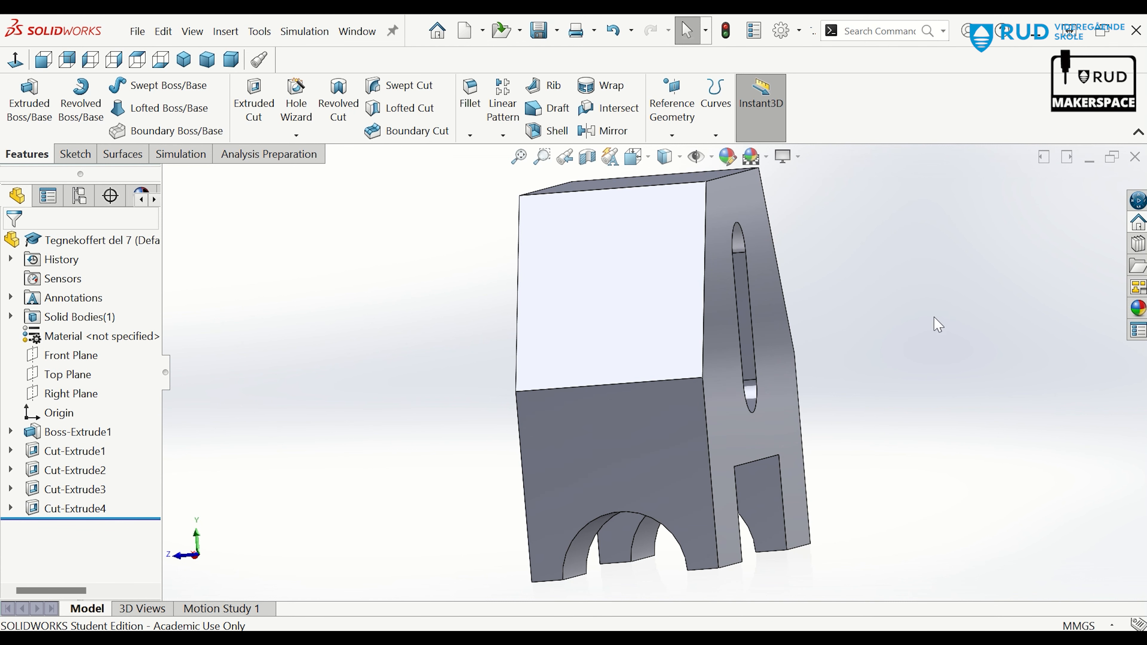
# Assign the plastic material Acrylic (Medium-high impact) to the part.
pyautogui.moveTo(937, 323); pyautogui.dragTo(1019, 279, button='middle')
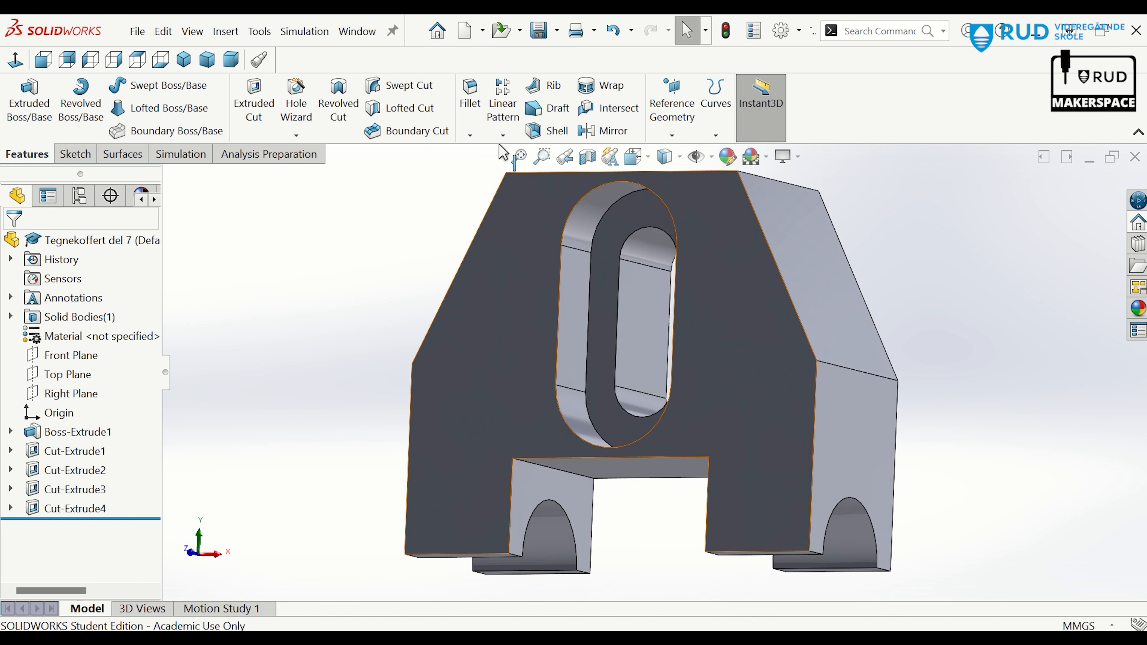
pyautogui.click(163, 31)
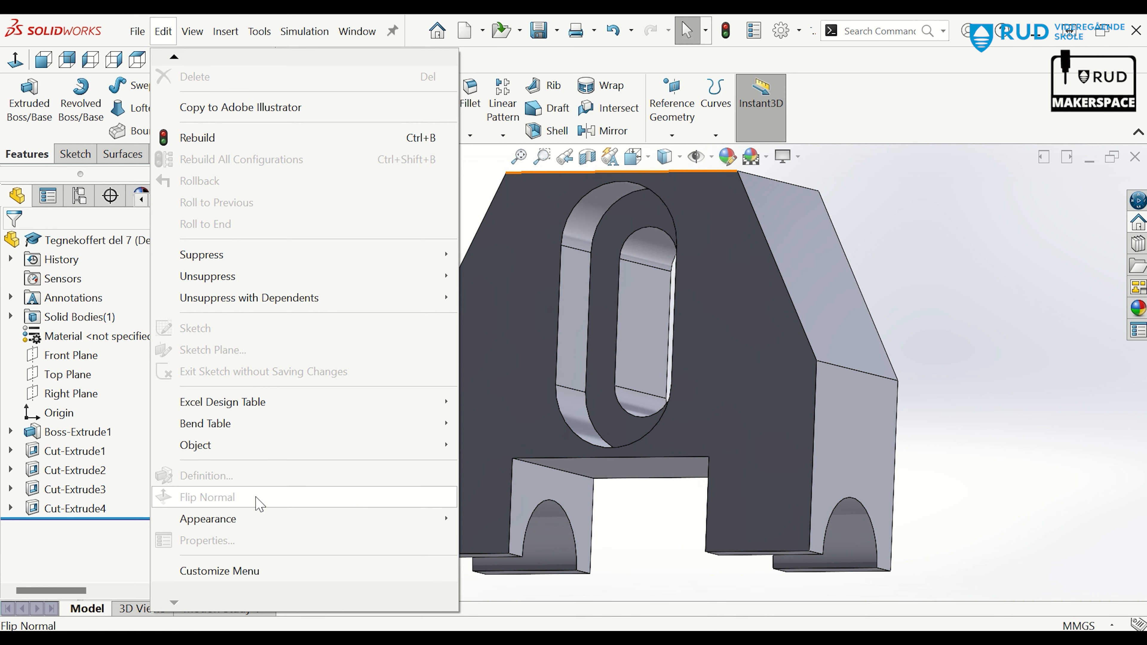
pyautogui.moveTo(258, 521)
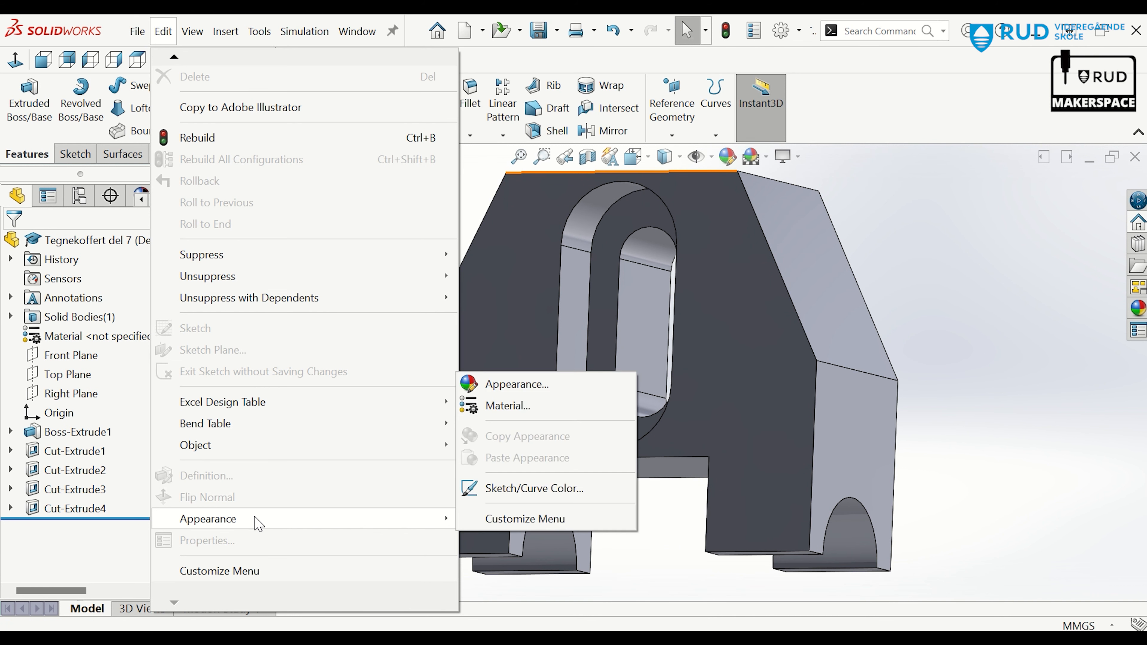
pyautogui.click(504, 406)
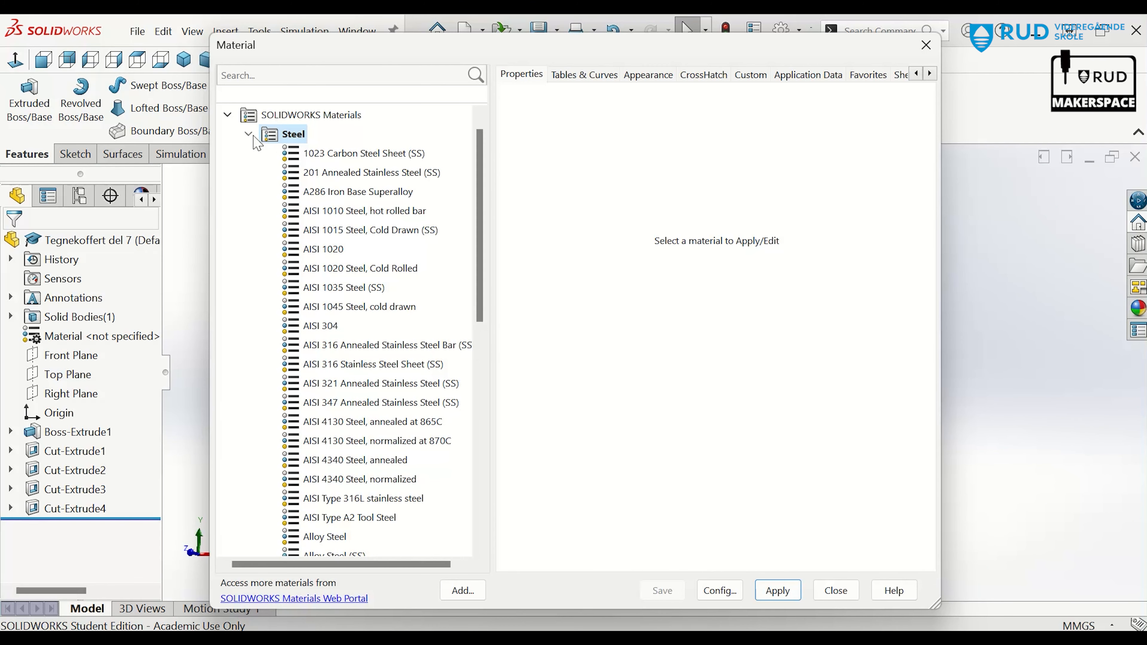
pyautogui.click(252, 136)
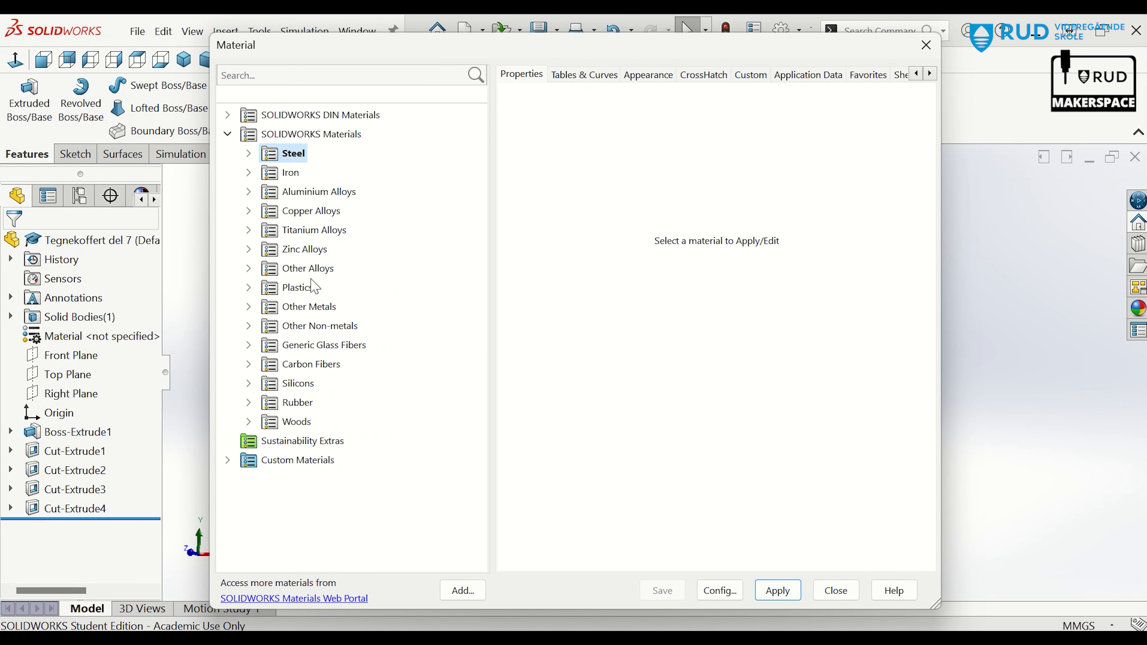
pyautogui.click(295, 290)
pyautogui.click(249, 290)
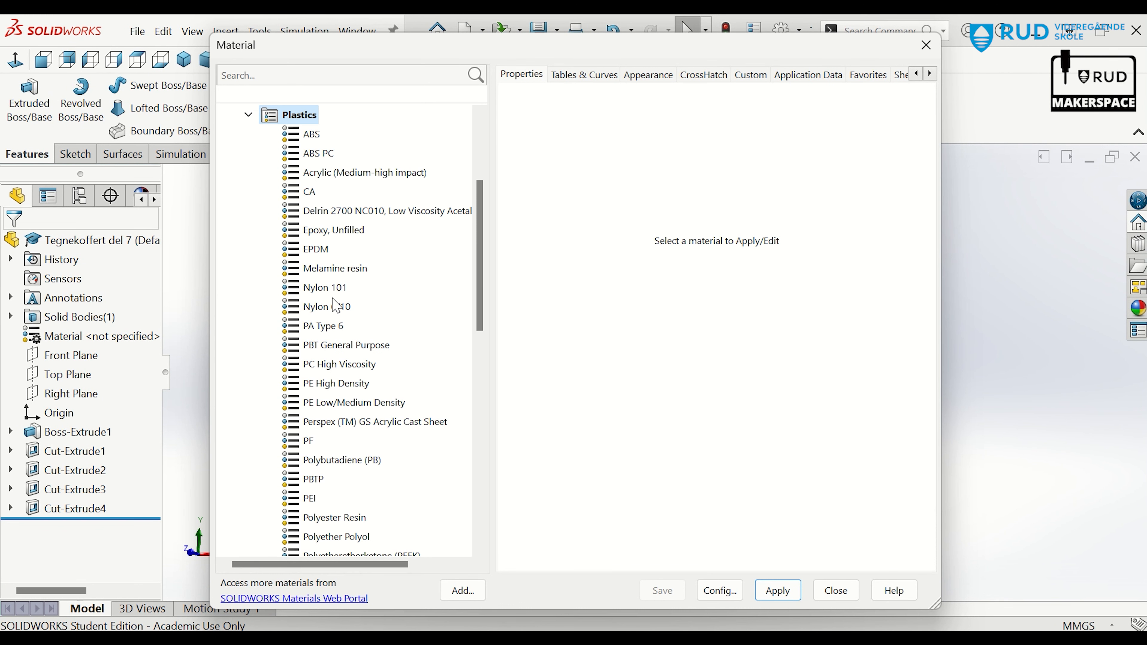
pyautogui.click(344, 173)
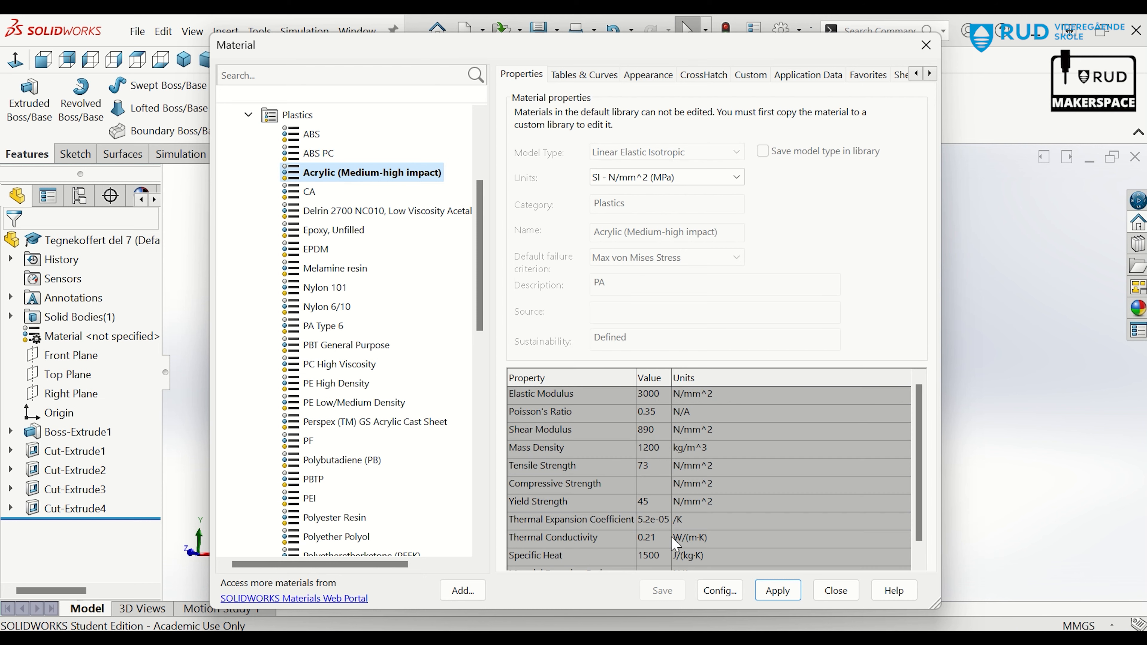
pyautogui.click(778, 591)
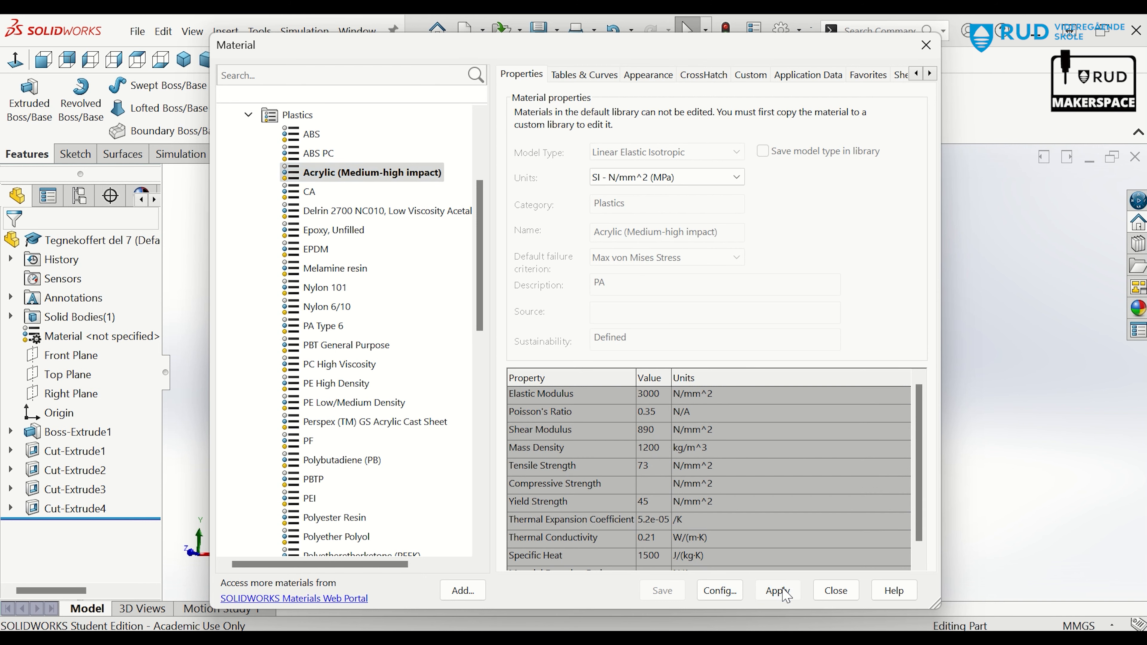
pyautogui.click(836, 590)
# Save the part as a STEP AP214 file named Tegnekoffert del 7.
pyautogui.moveTo(971, 502); pyautogui.dragTo(764, 452, button='middle')
pyautogui.scroll(4, 921, 503)
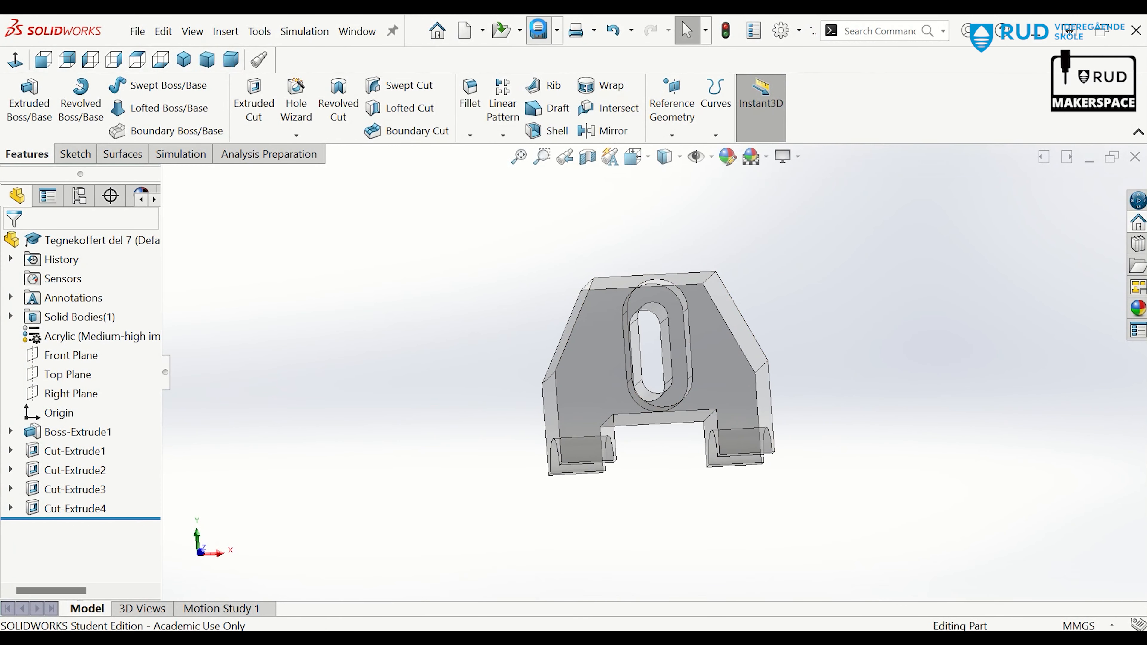
pyautogui.click(557, 30)
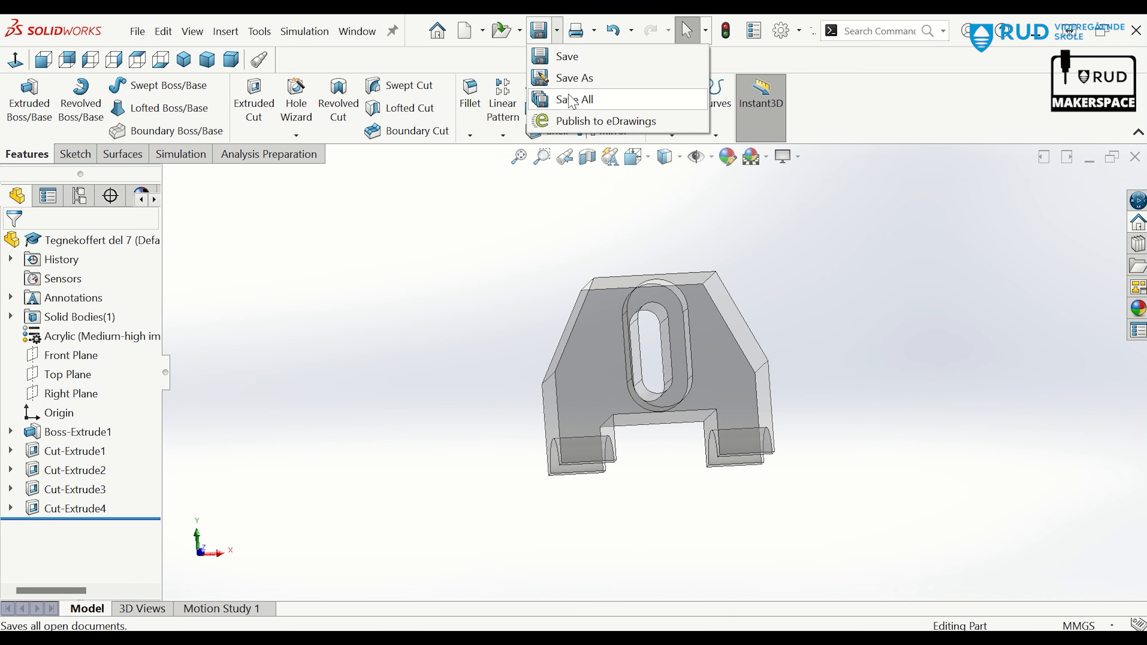
pyautogui.click(571, 88)
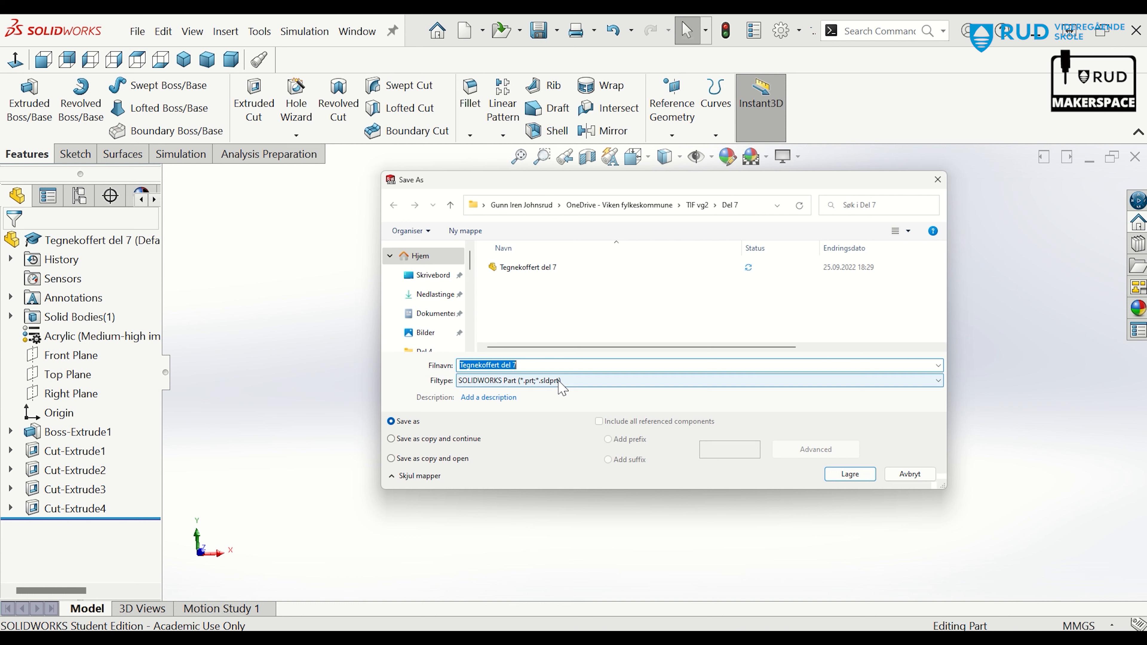
pyautogui.click(560, 382)
pyautogui.scroll(-2, 551, 434)
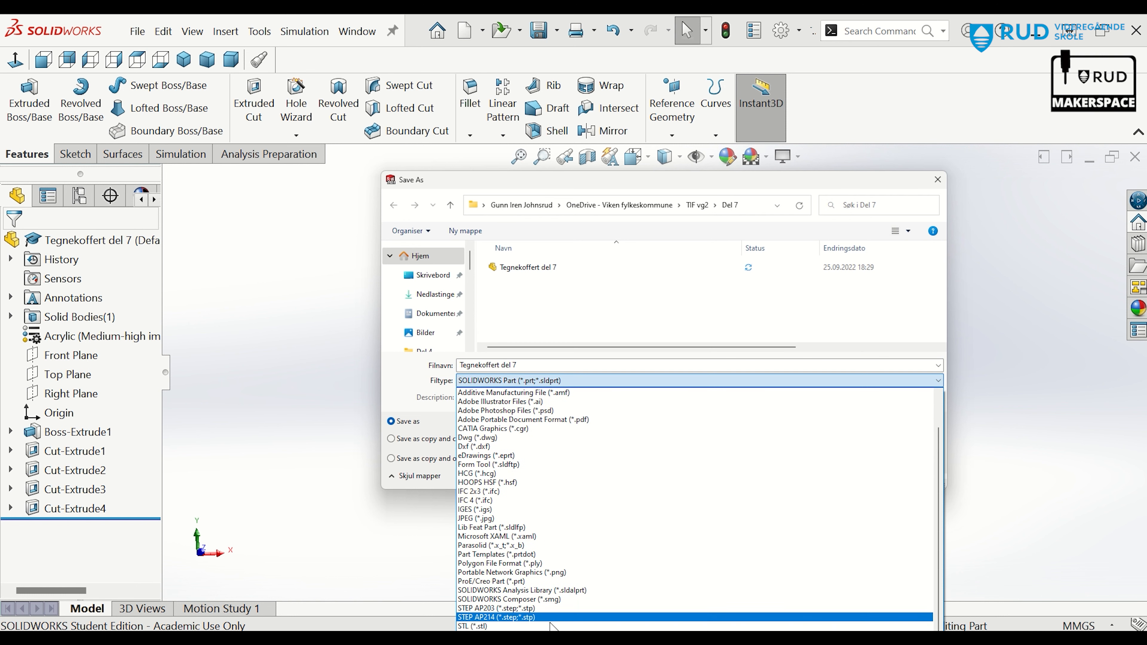
pyautogui.click(549, 617)
pyautogui.click(850, 494)
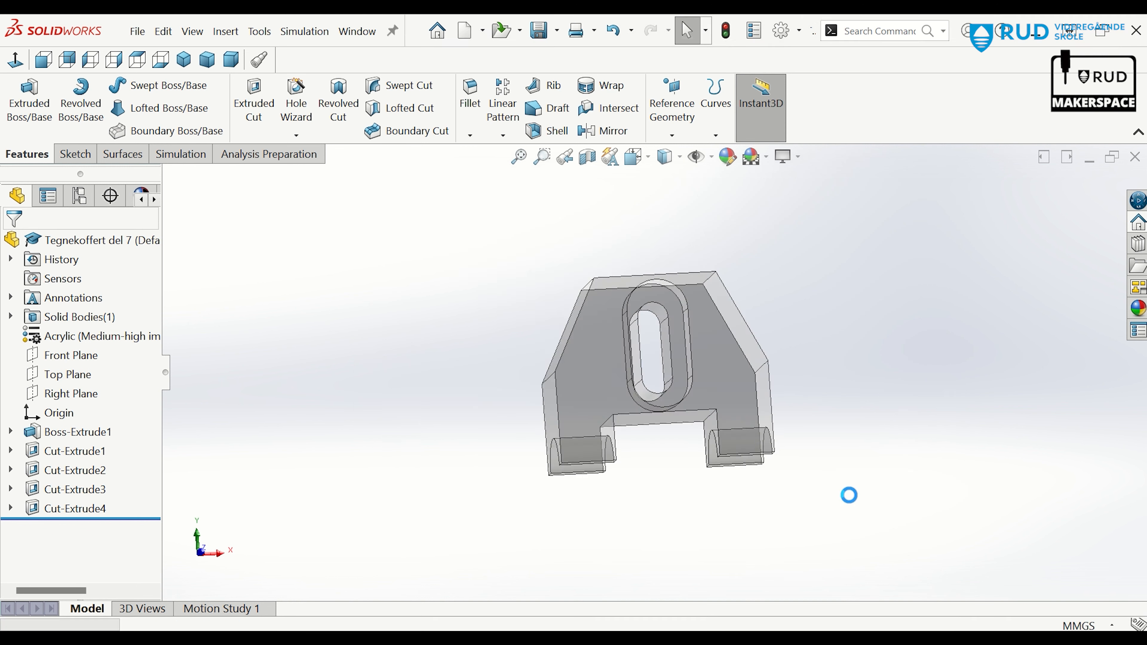
pyautogui.click(603, 351)
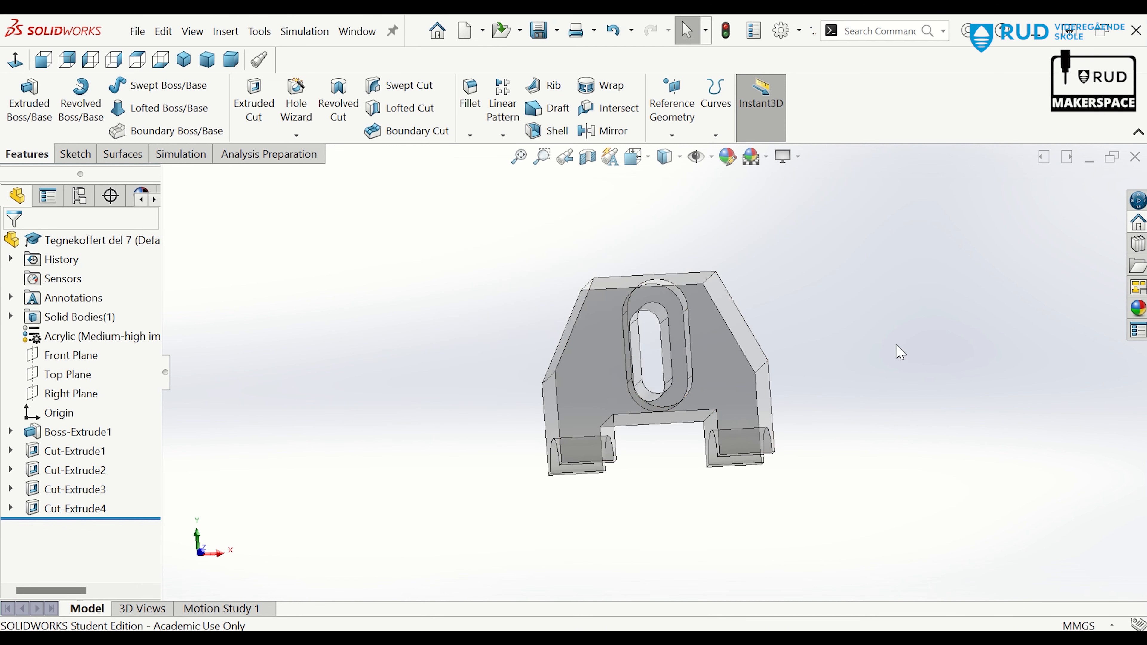
# Create a drawing from the part using the sheet format Rud A4 2021 vs2.slddrt.
pyautogui.moveTo(902, 341); pyautogui.dragTo(842, 360, button='middle')
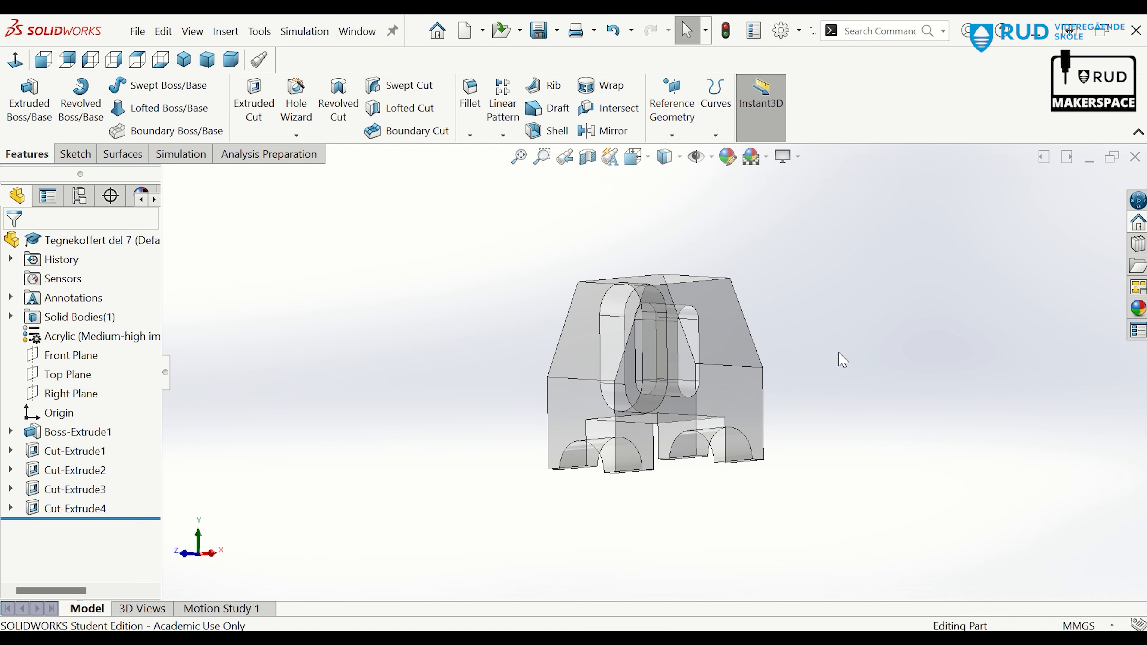
pyautogui.click(140, 30)
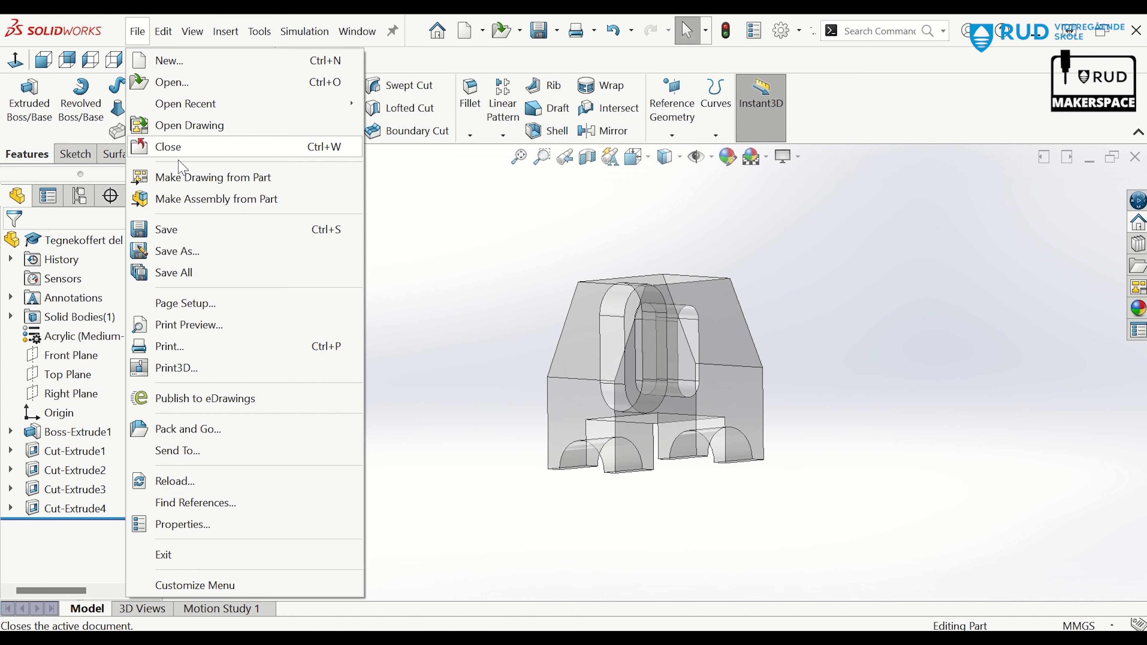
pyautogui.click(184, 180)
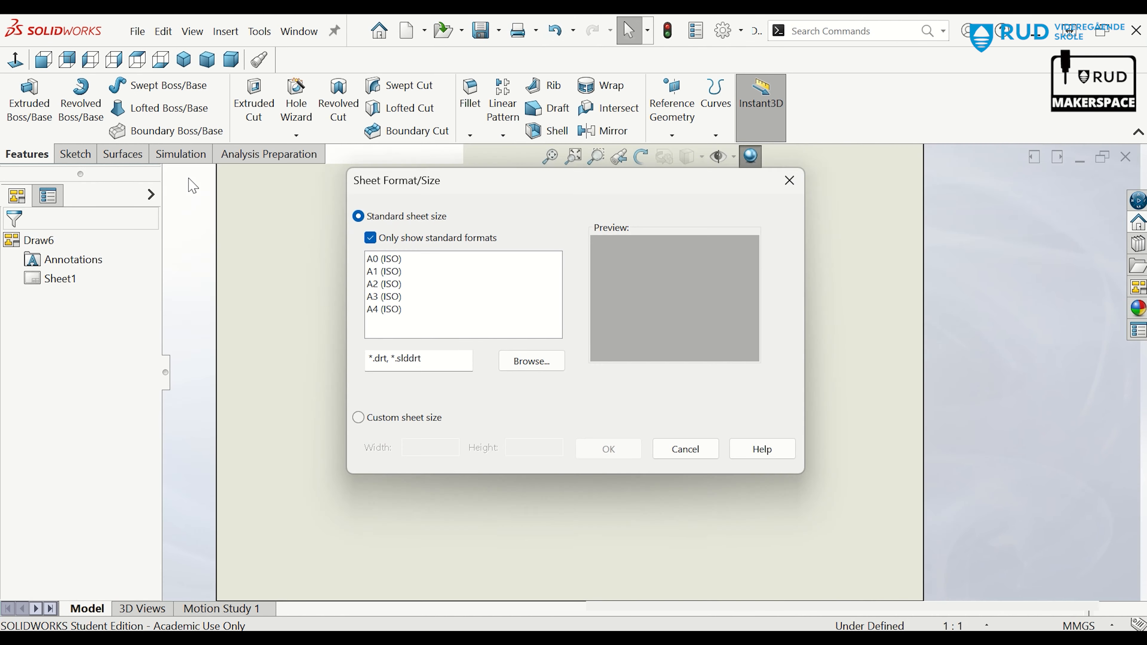
pyautogui.click(524, 363)
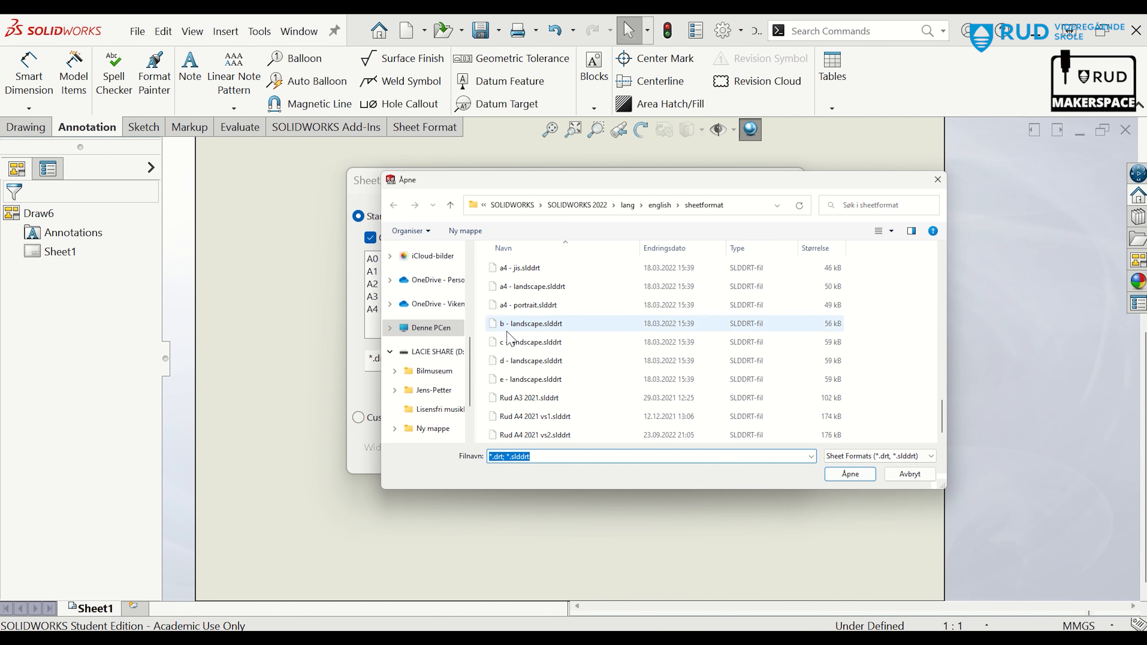
pyautogui.click(529, 435)
pyautogui.click(849, 476)
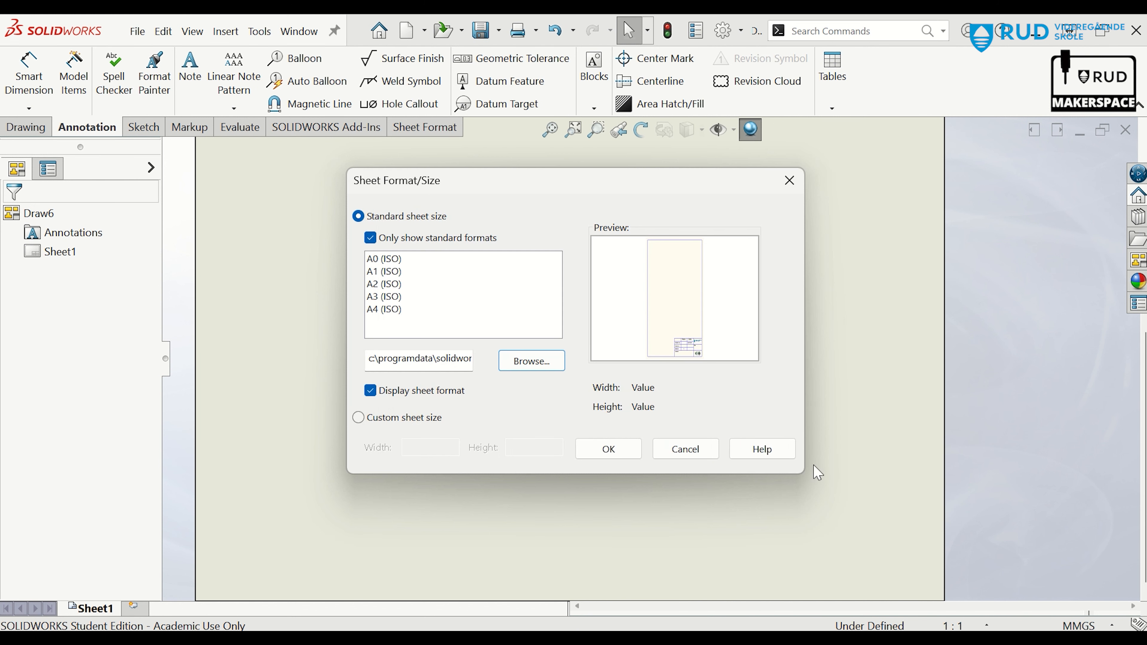
pyautogui.click(606, 449)
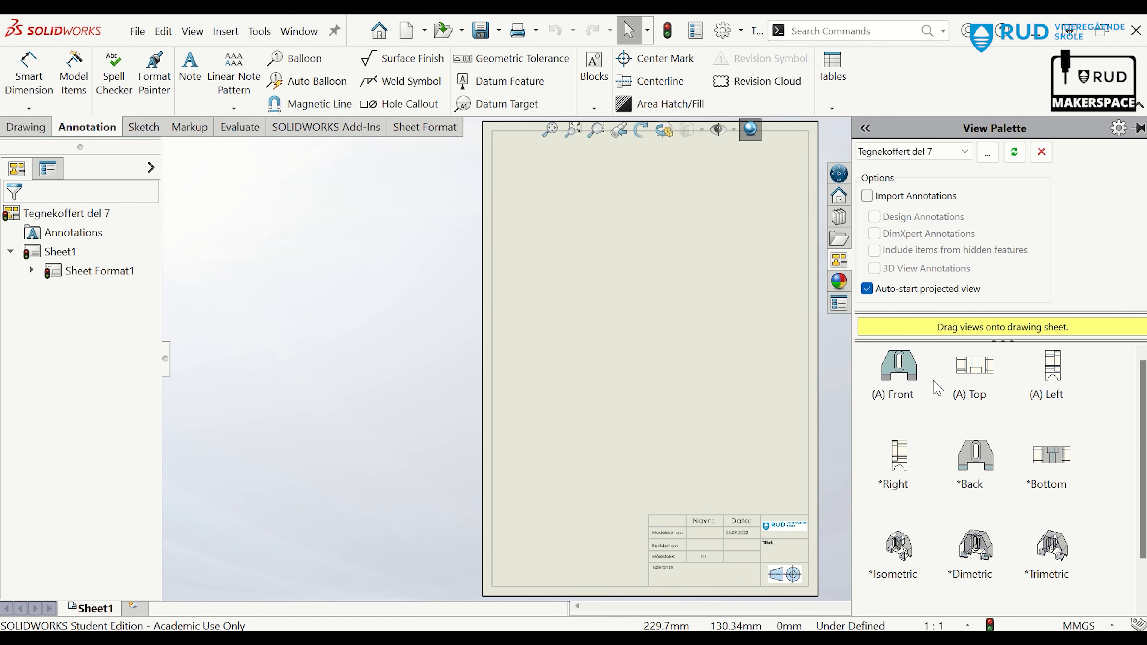
# Place the part's front view in the sheet's upper area, with projected views beside it and below it.
pyautogui.moveTo(899, 367); pyautogui.dragTo(606, 249)
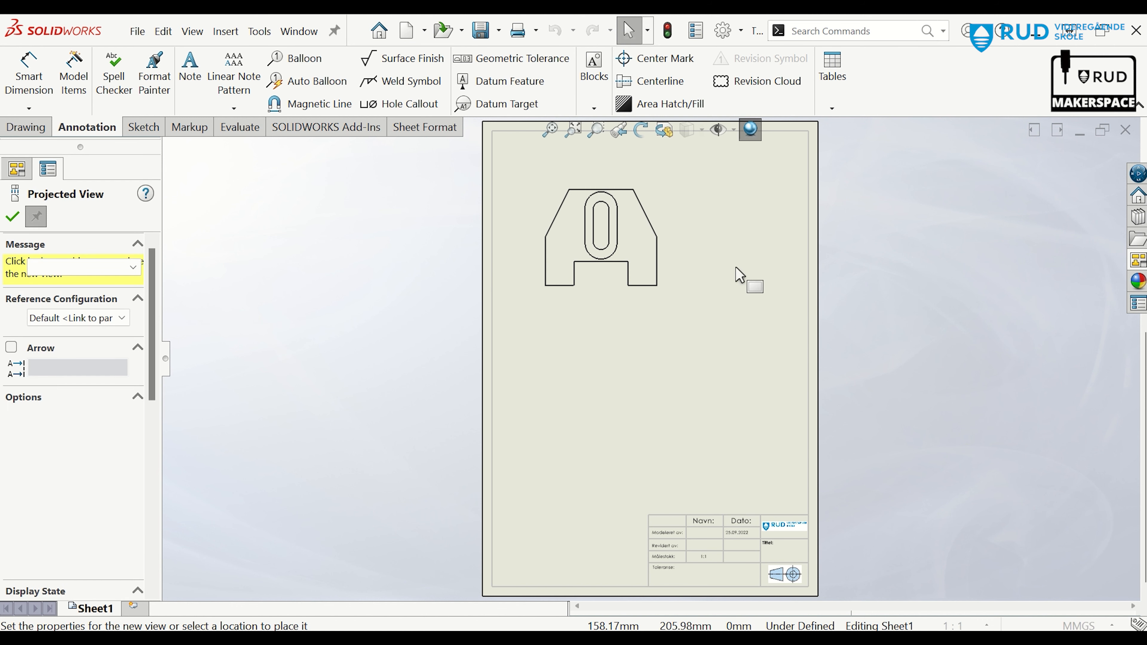
pyautogui.click(750, 277)
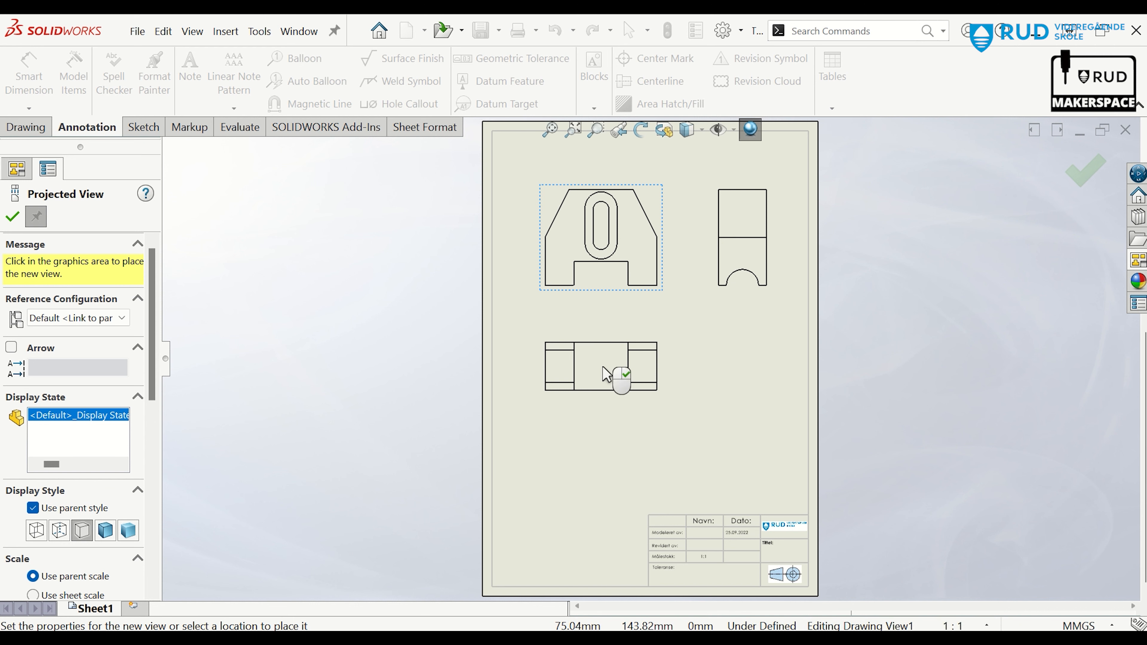
pyautogui.click(605, 374)
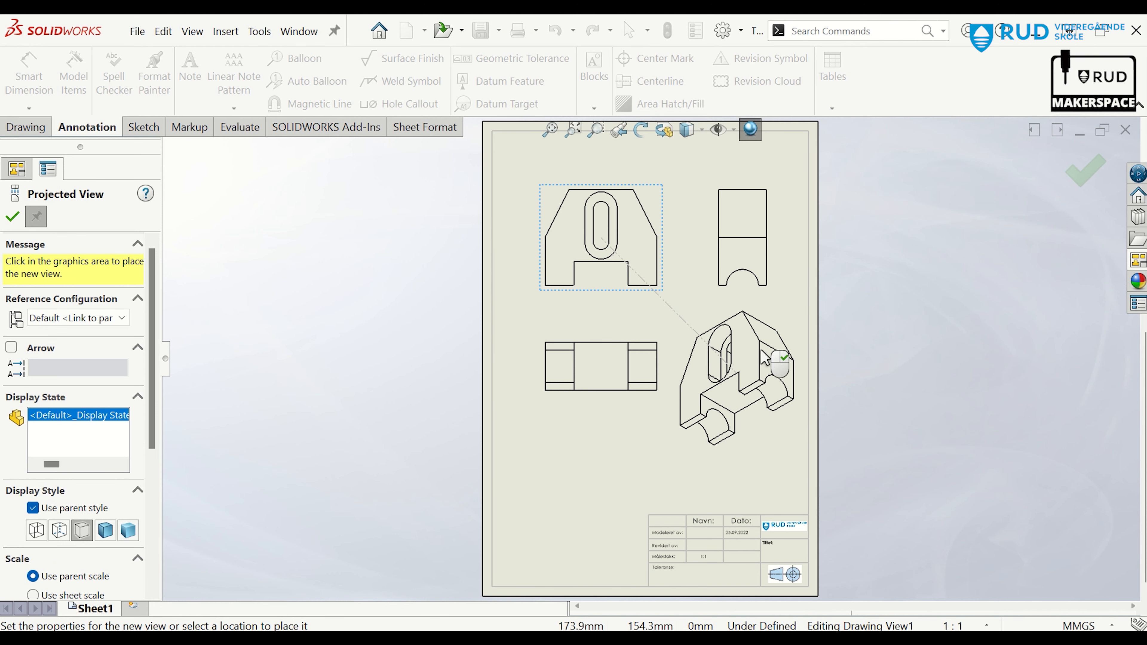
pyautogui.rightClick(762, 352)
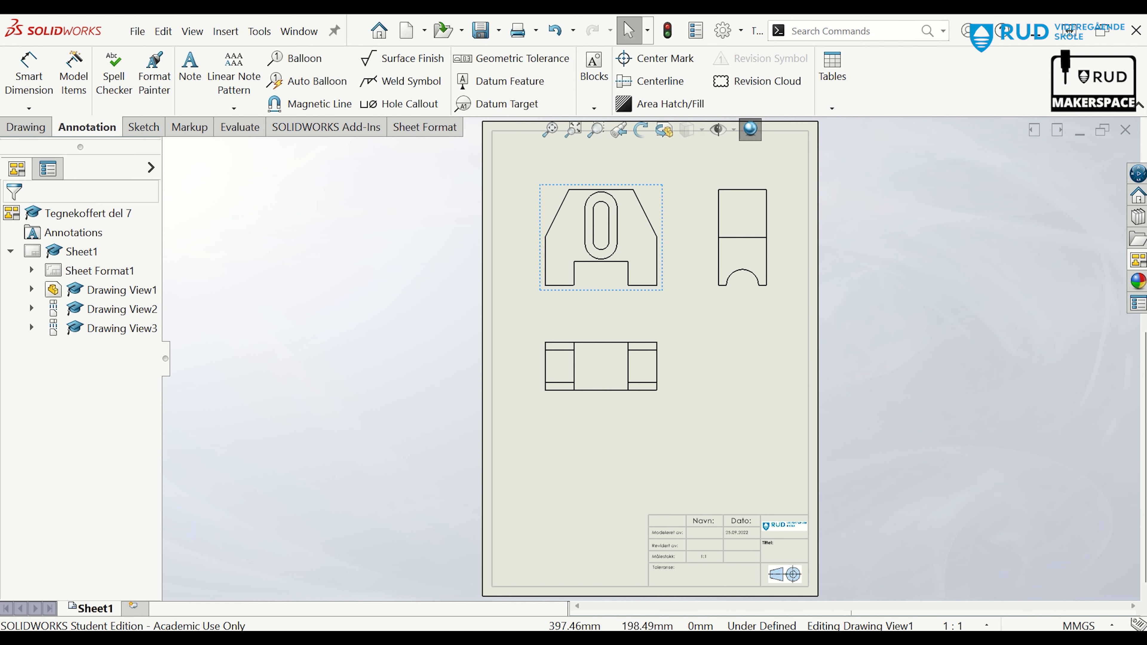
# Place a trimetric view above the title block and display it shaded with edges.
pyautogui.click(1137, 260)
pyautogui.moveTo(1055, 550)
pyautogui.mouseDown()
pyautogui.moveTo(857, 506)
pyautogui.moveTo(744, 422)
pyautogui.moveTo(731, 445)
pyautogui.moveTo(578, 479)
pyautogui.moveTo(573, 520)
pyautogui.moveTo(744, 447)
pyautogui.moveTo(734, 446)
pyautogui.mouseUp()
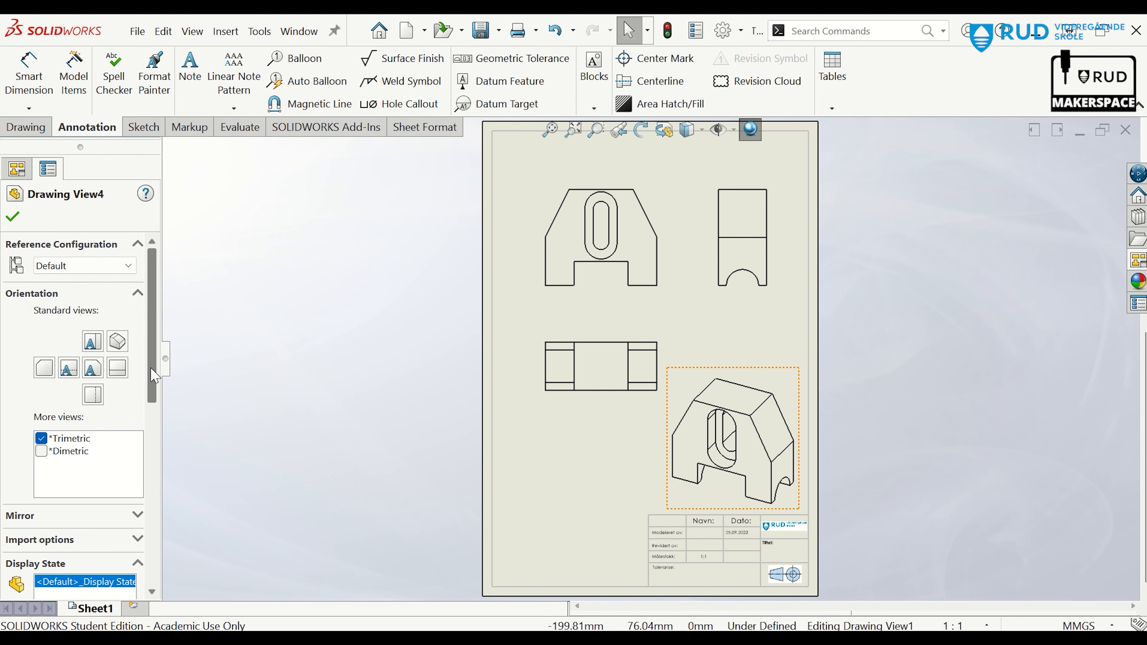
pyautogui.scroll(-5, 153, 384)
pyautogui.click(113, 382)
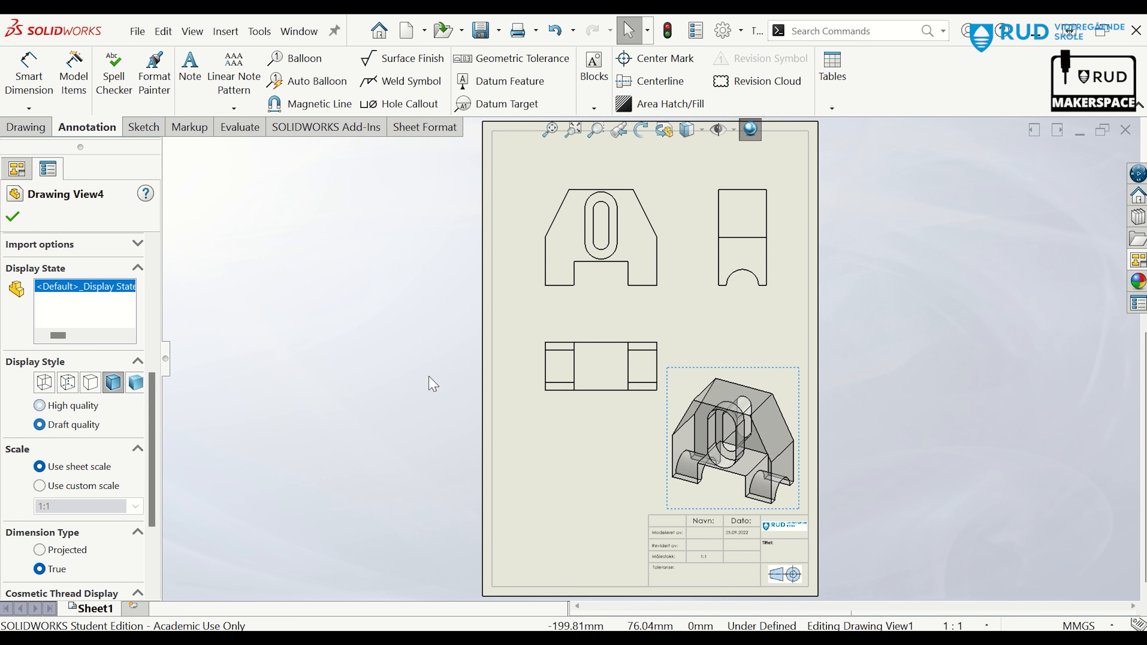
# Set the display style to Hidden Lines Visible for the lower projected view, the side view and the front view.
pyautogui.click(548, 393)
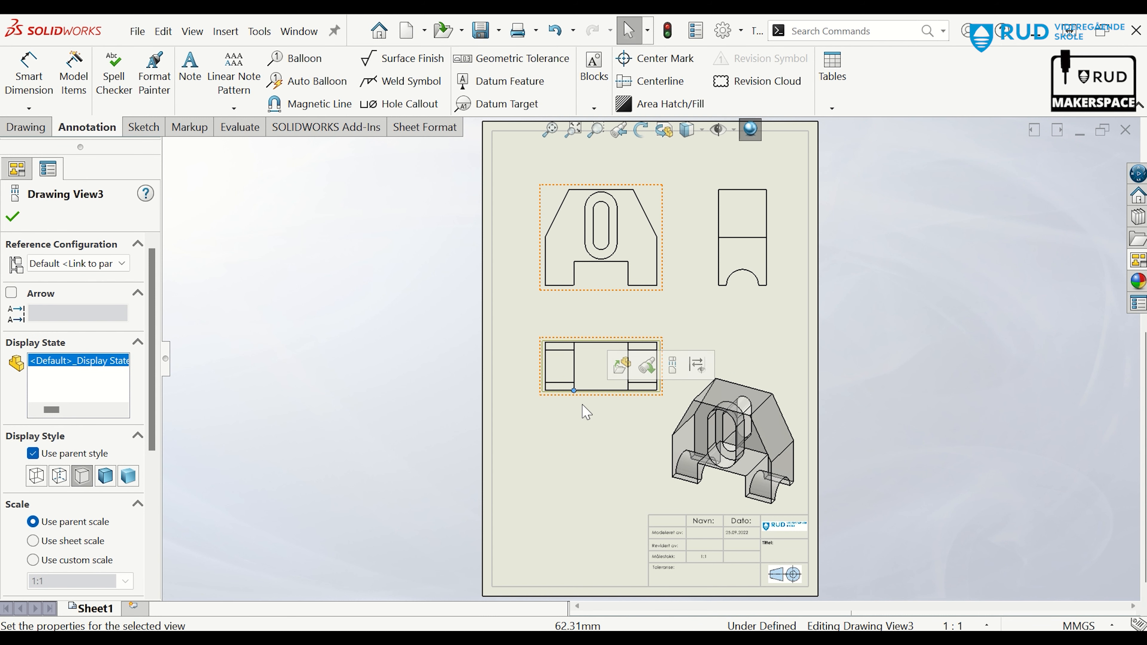
pyautogui.press('Escape')
pyautogui.press('Escape')
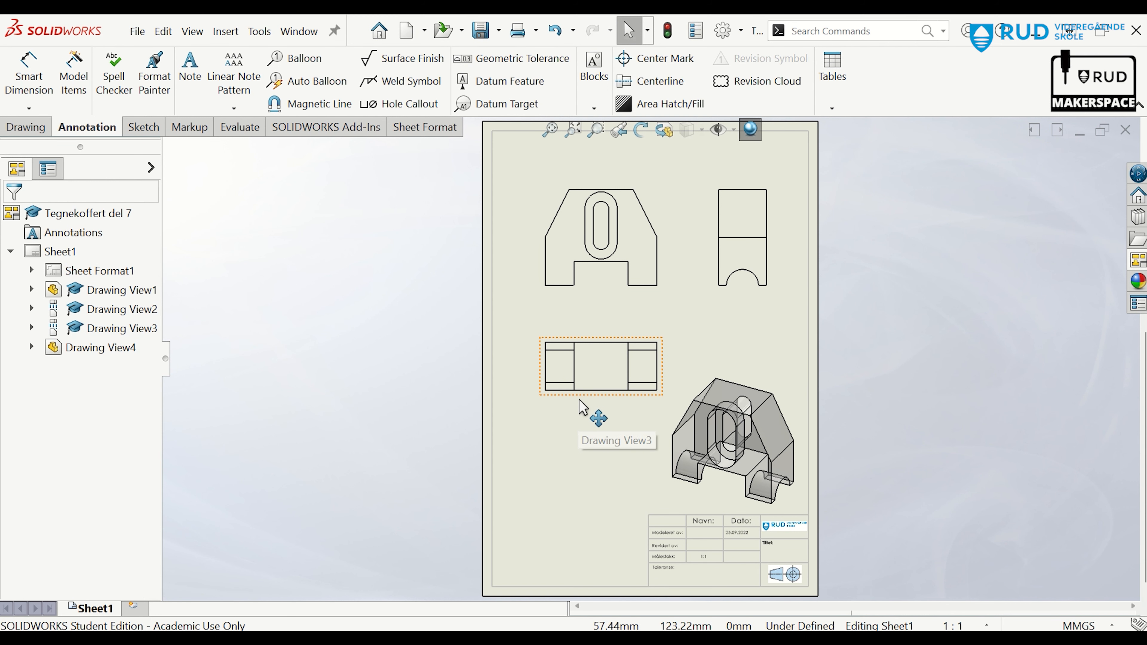
pyautogui.click(585, 396)
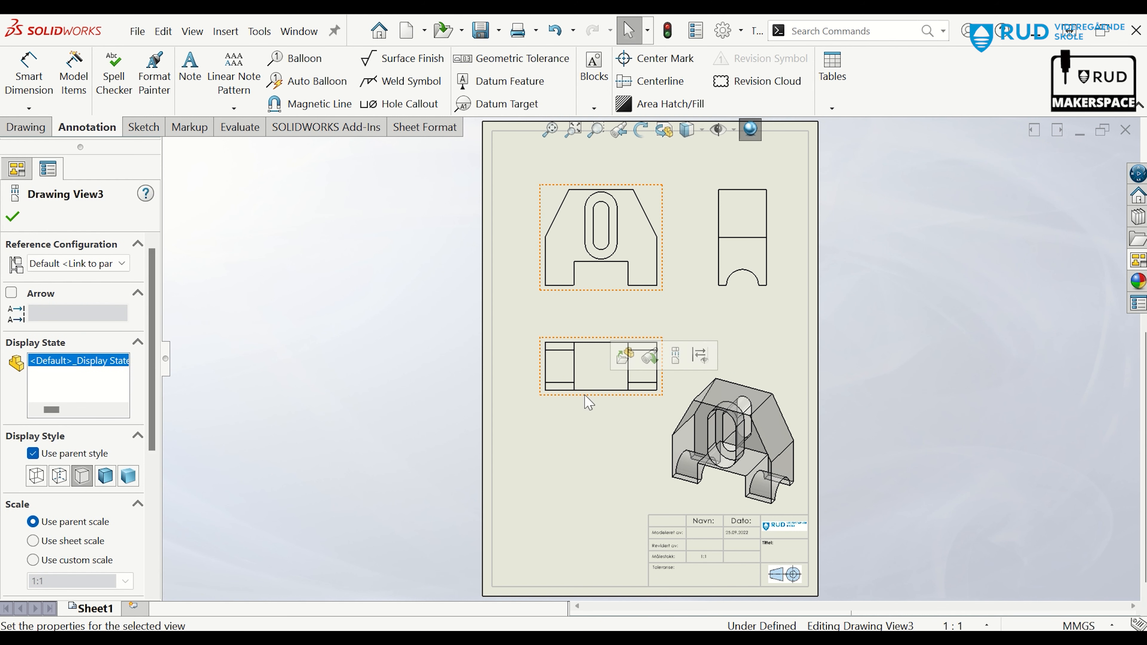
pyautogui.click(60, 475)
pyautogui.click(750, 289)
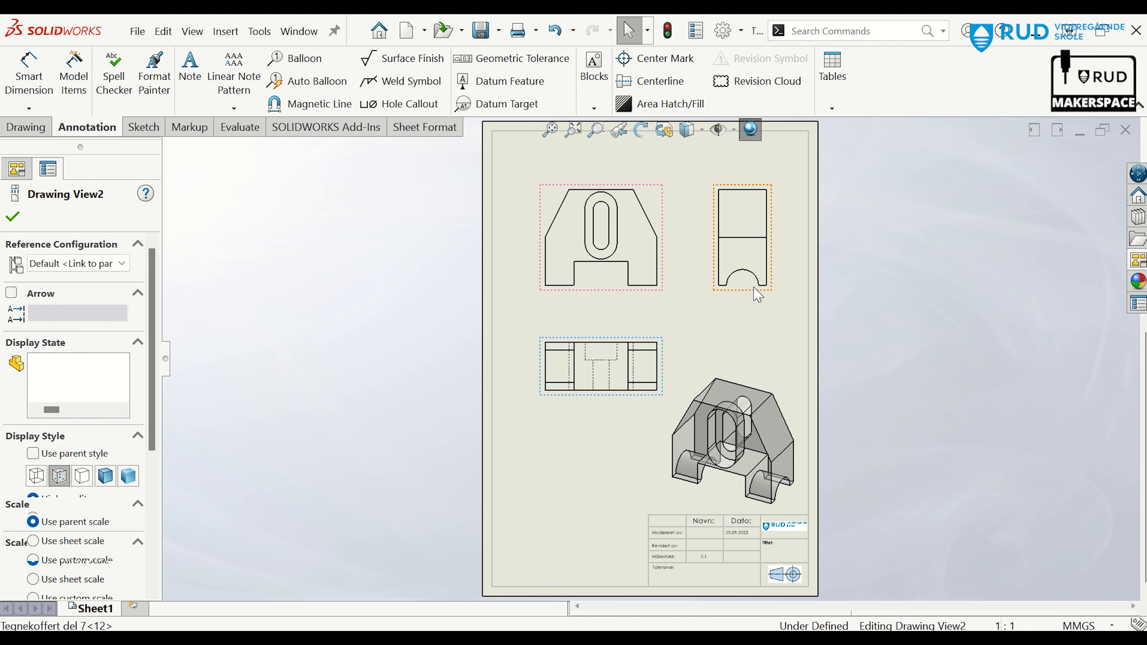
pyautogui.click(59, 475)
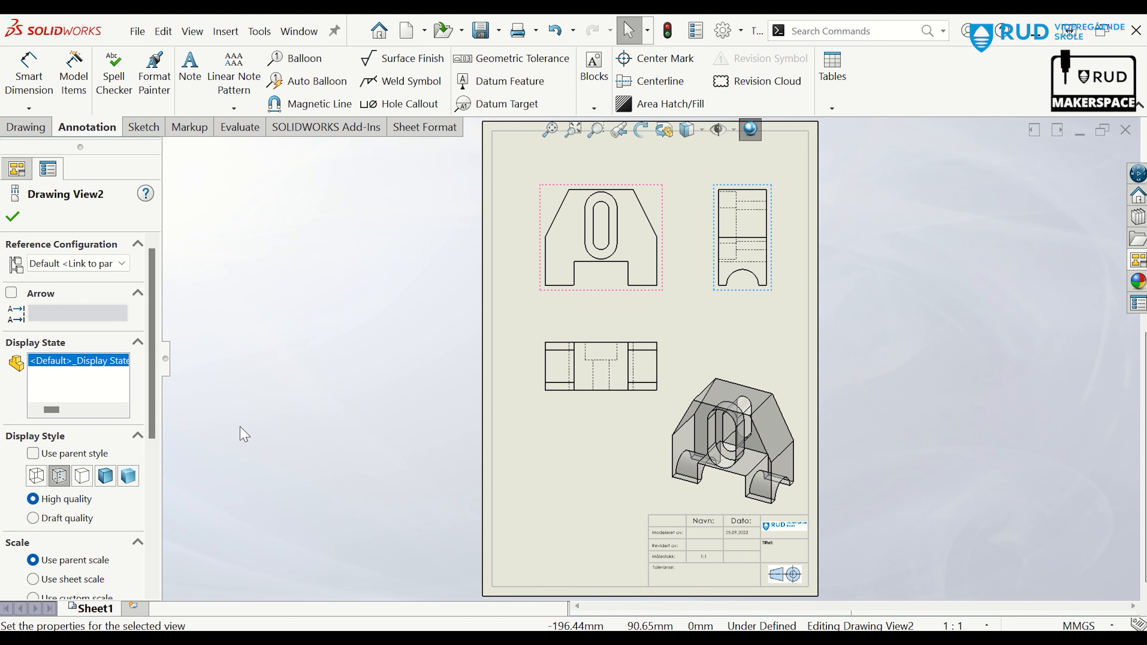
pyautogui.click(587, 298)
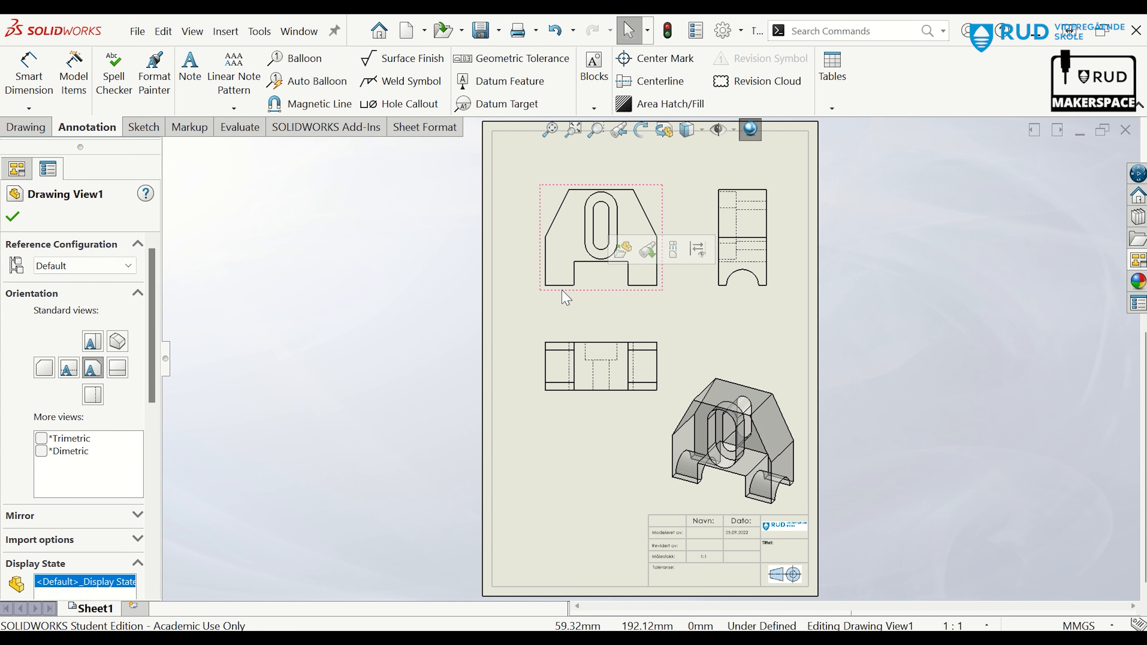
pyautogui.scroll(-3, 111, 505)
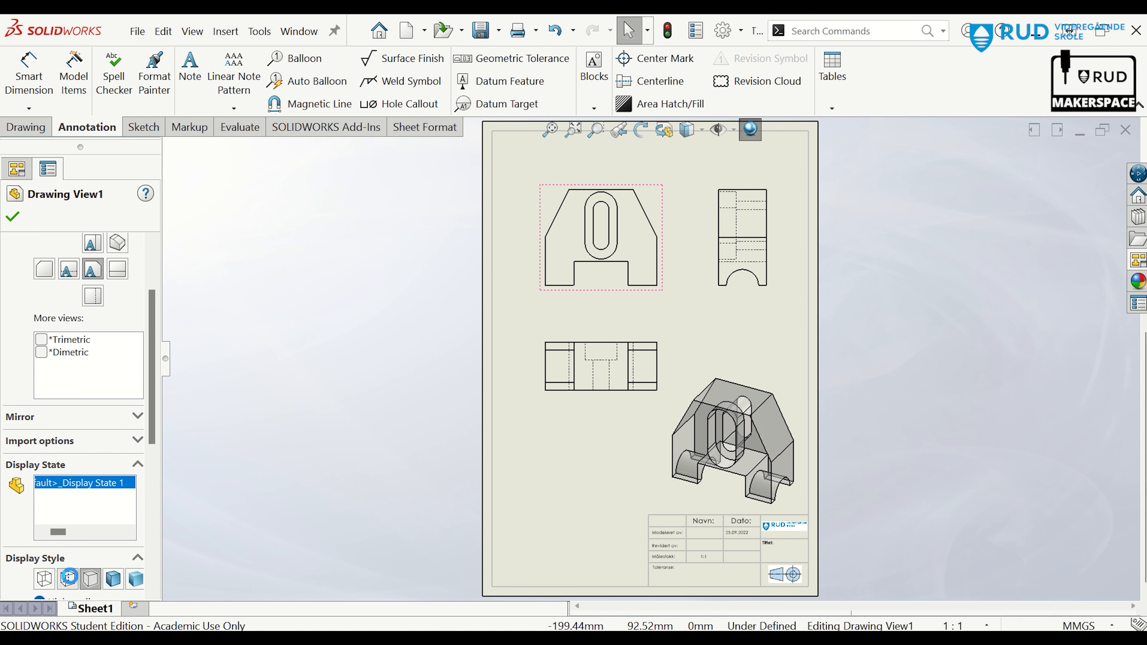
pyautogui.click(276, 469)
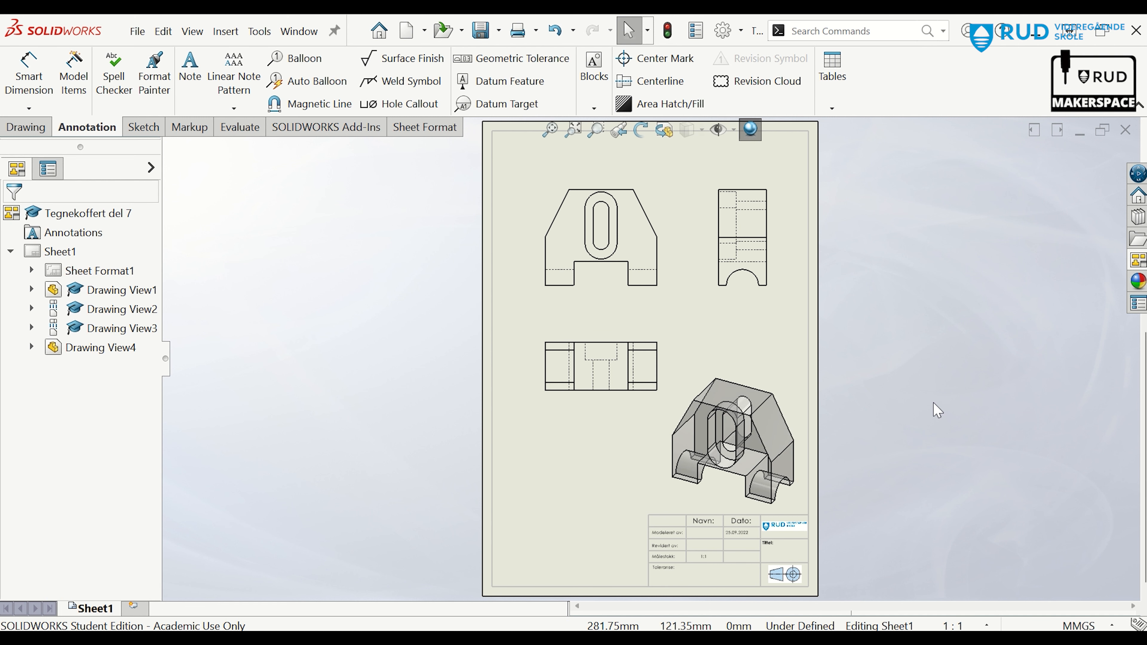
# Dimension the overall height in the front view between its bottom and top edges, placing the dimension beside the outline.
pyautogui.moveTo(935, 411); pyautogui.dragTo(934, 386, button='middle')
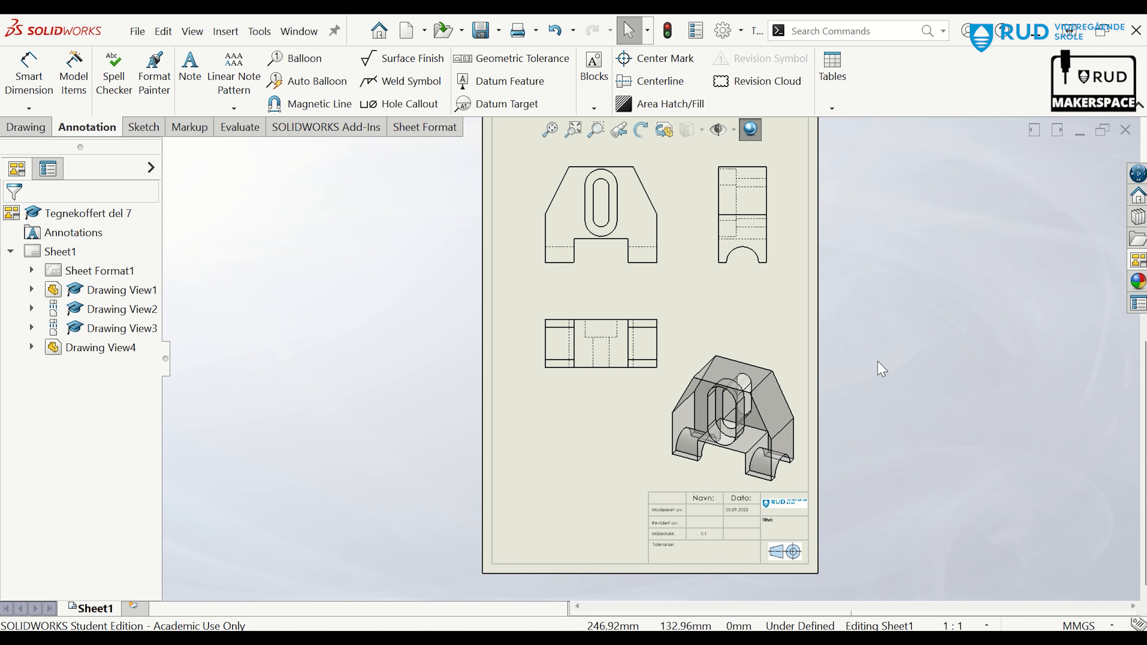
pyautogui.press('f')
pyautogui.scroll(-2, 835, 292)
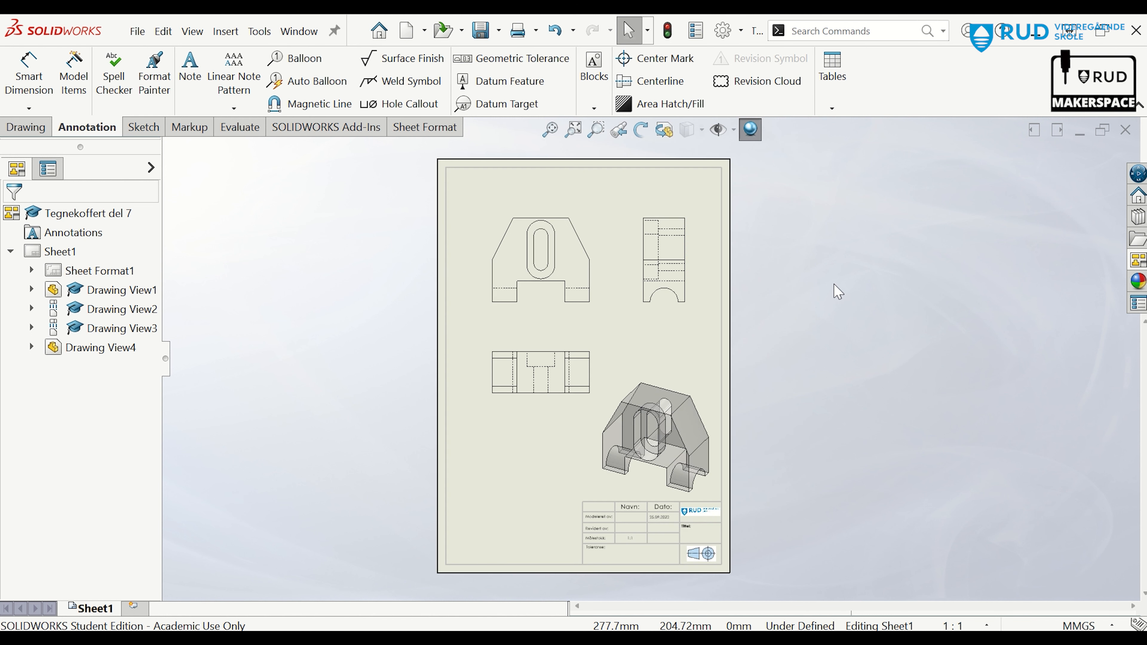
pyautogui.click(25, 127)
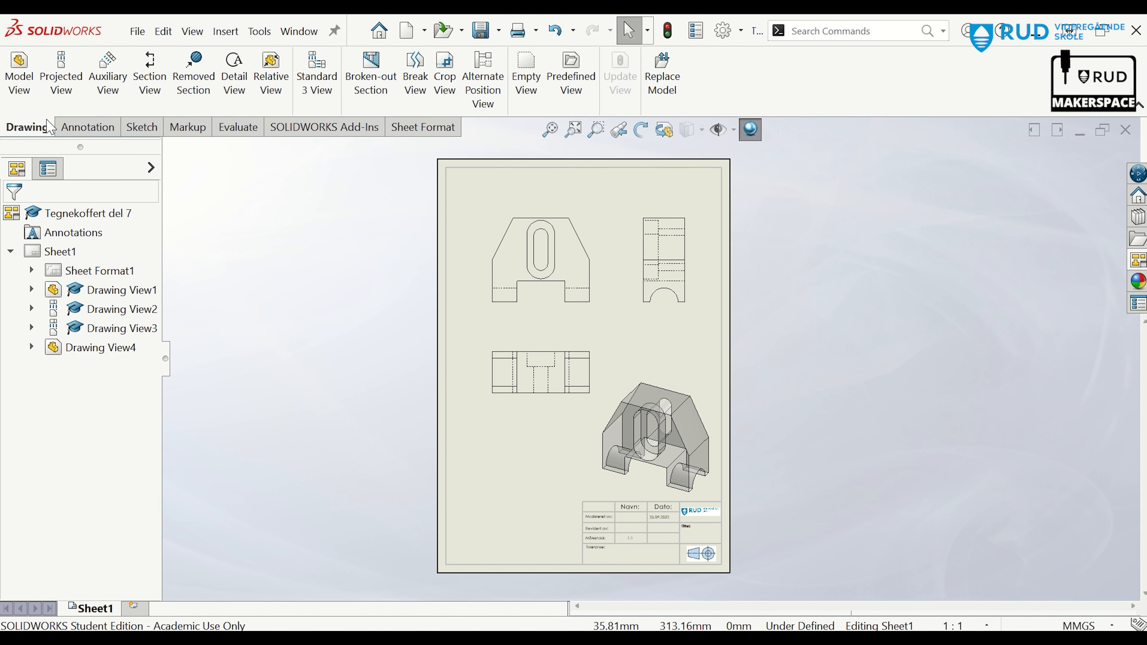
pyautogui.click(86, 127)
pyautogui.click(34, 86)
pyautogui.scroll(-1, 415, 146)
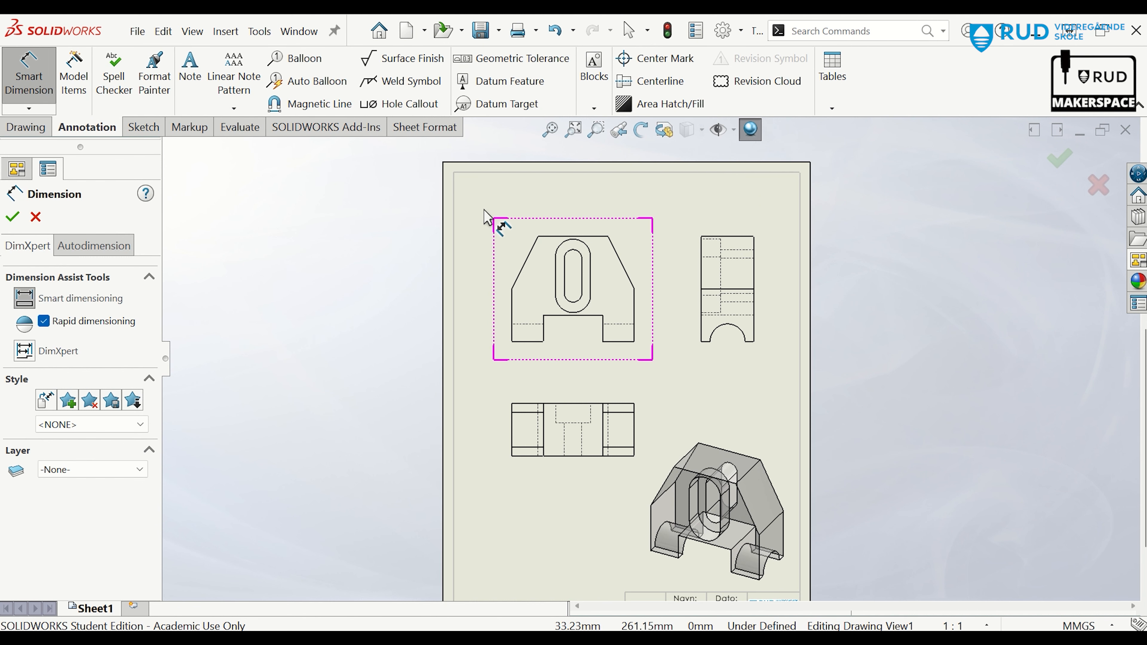
pyautogui.click(532, 339)
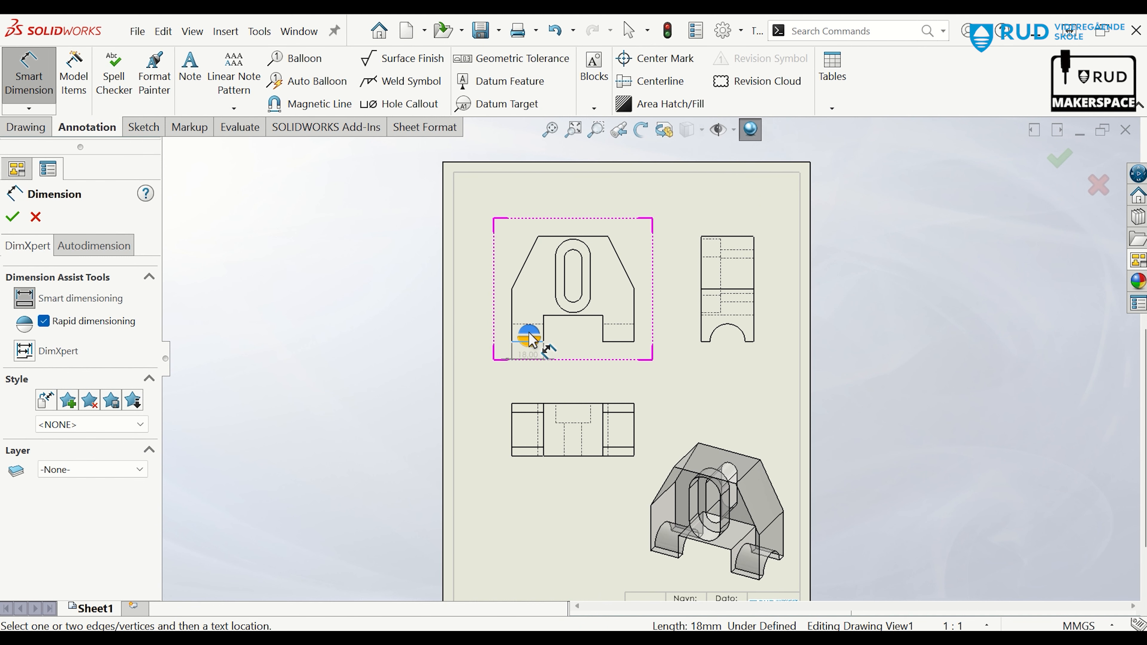
pyautogui.click(549, 236)
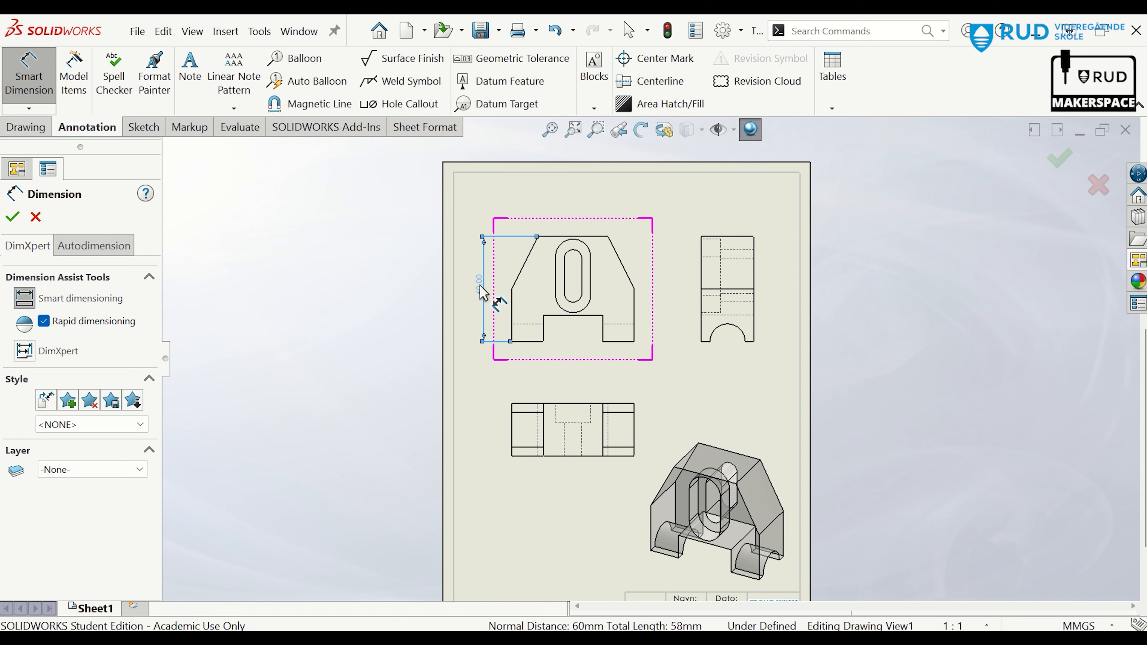
pyautogui.click(481, 292)
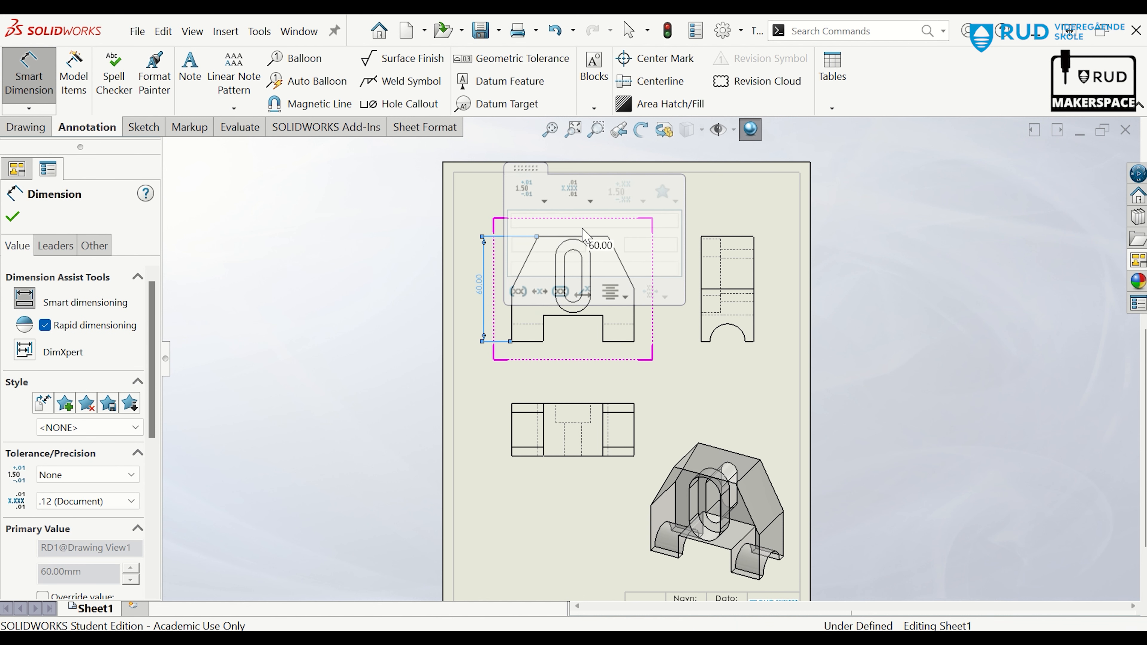
pyautogui.click(12, 217)
# Change the sheet's type of projection to First angle and apply it.
pyautogui.rightClick(99, 271)
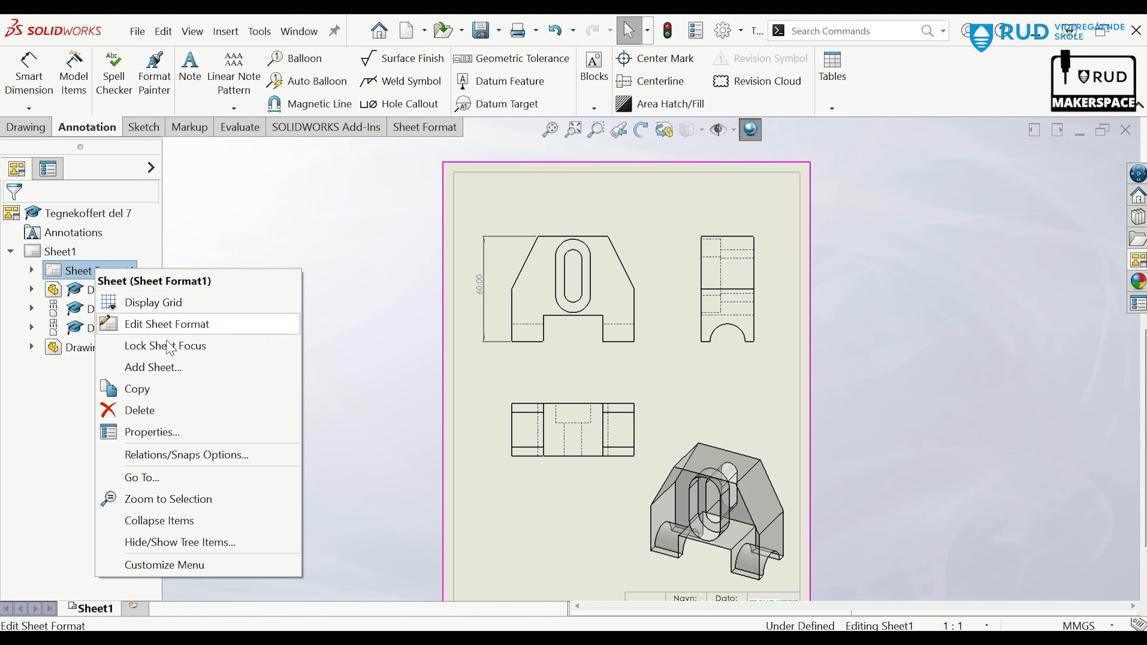
pyautogui.click(154, 432)
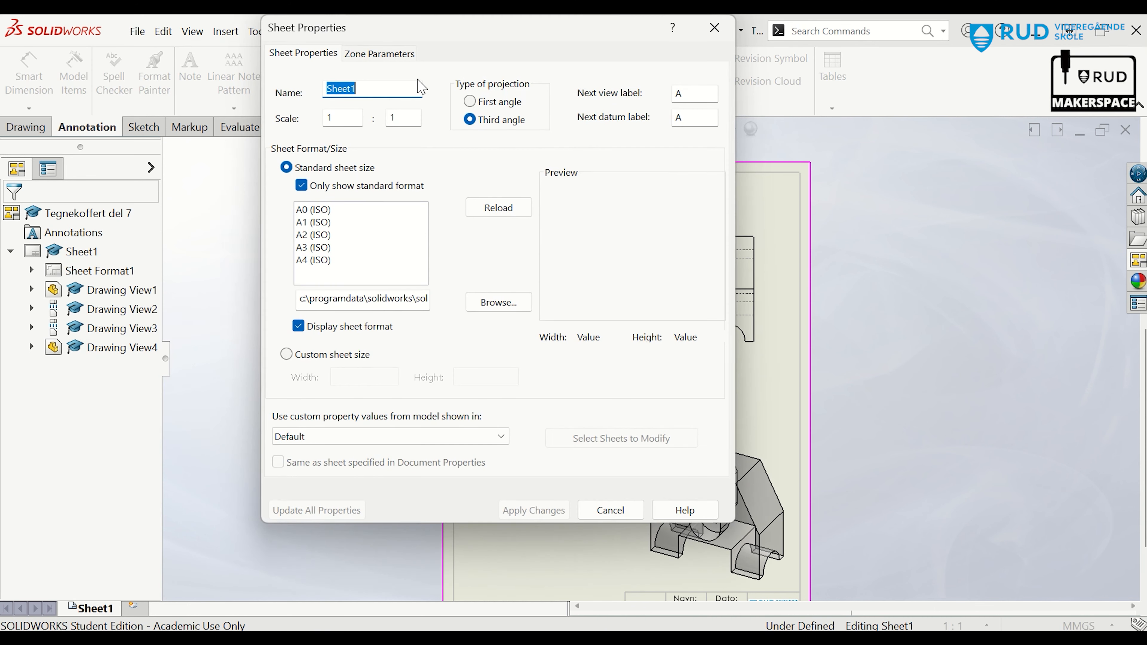
pyautogui.click(534, 510)
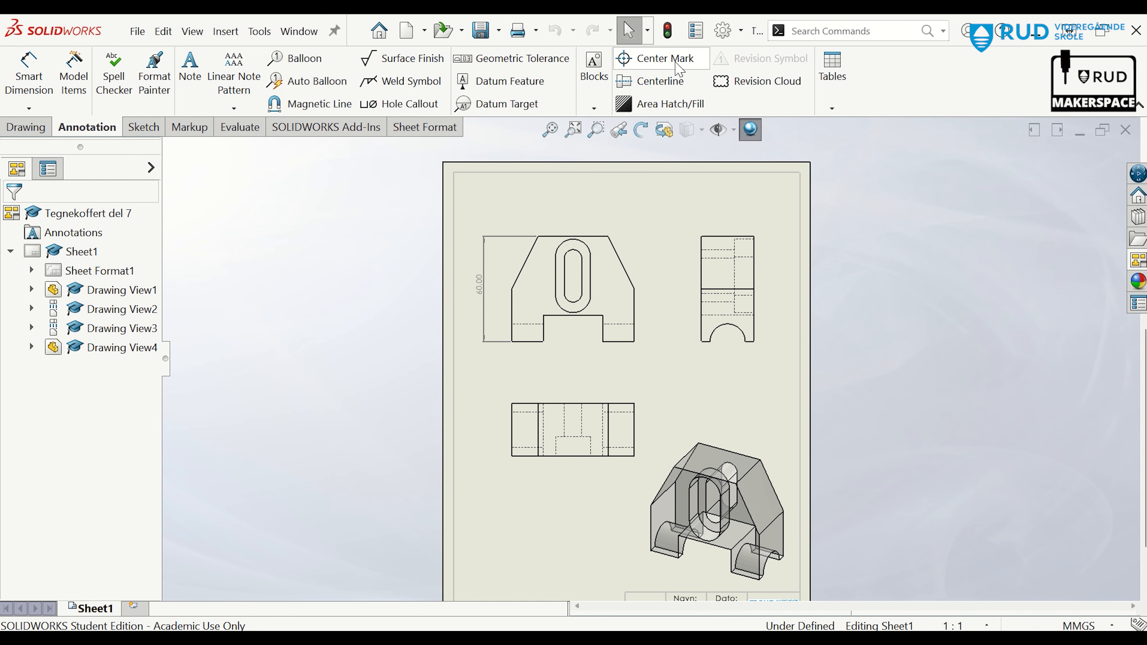
# Set the primary precision for dimensions to None in the drawing's document properties.
pyautogui.click(740, 30)
pyautogui.click(747, 58)
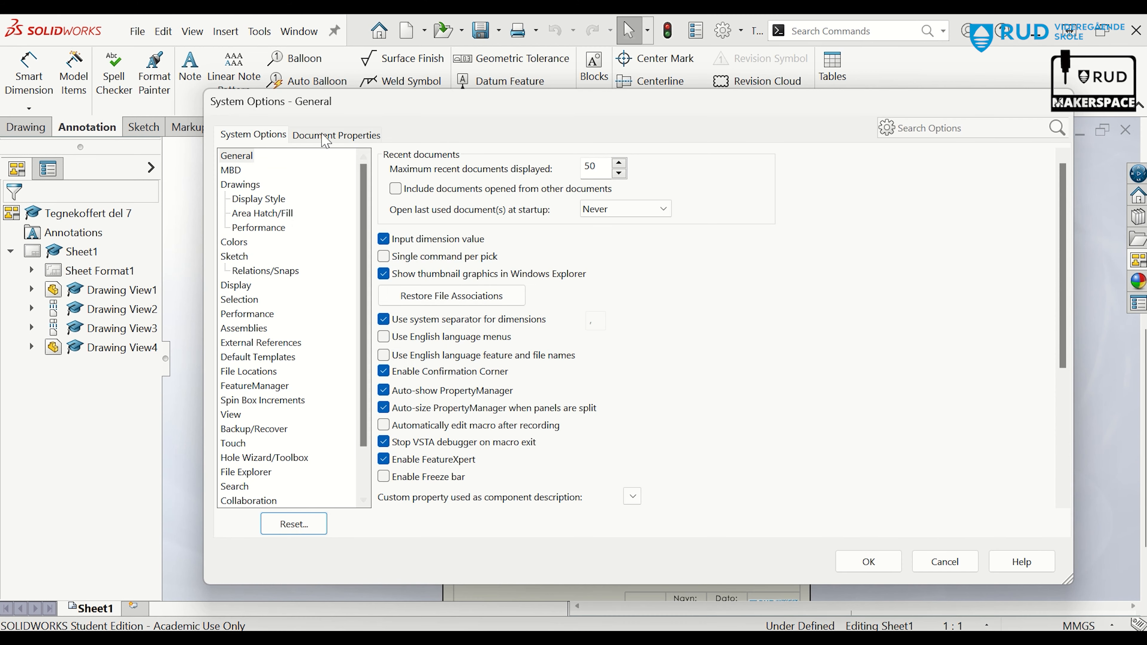
pyautogui.click(323, 135)
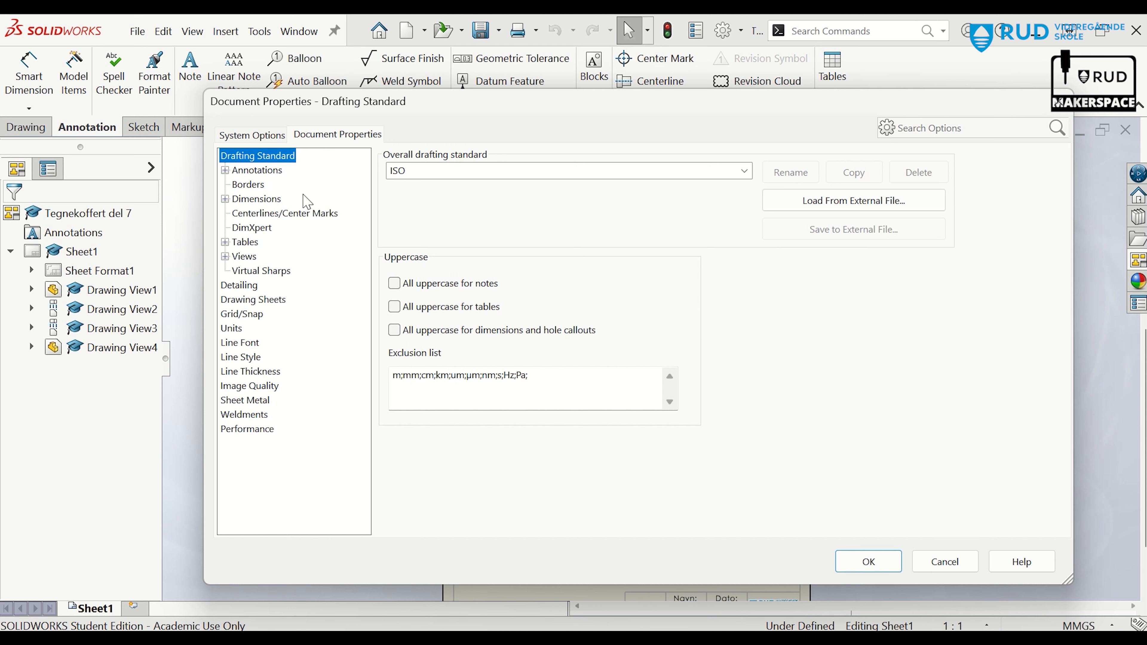
pyautogui.click(256, 200)
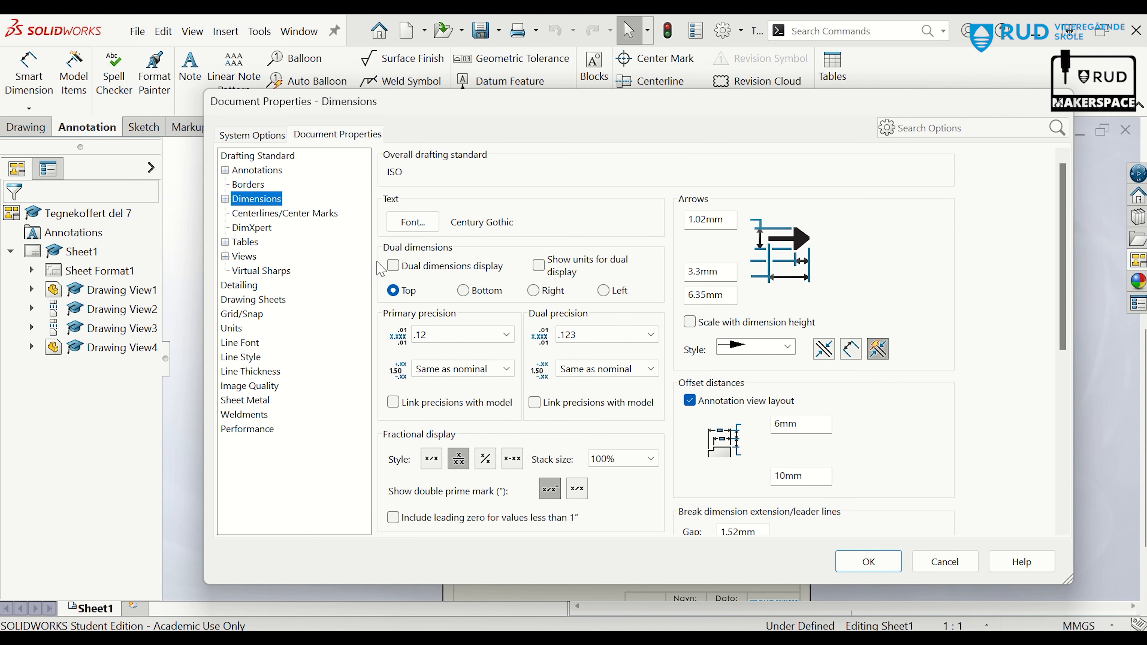
pyautogui.click(497, 338)
pyautogui.click(469, 347)
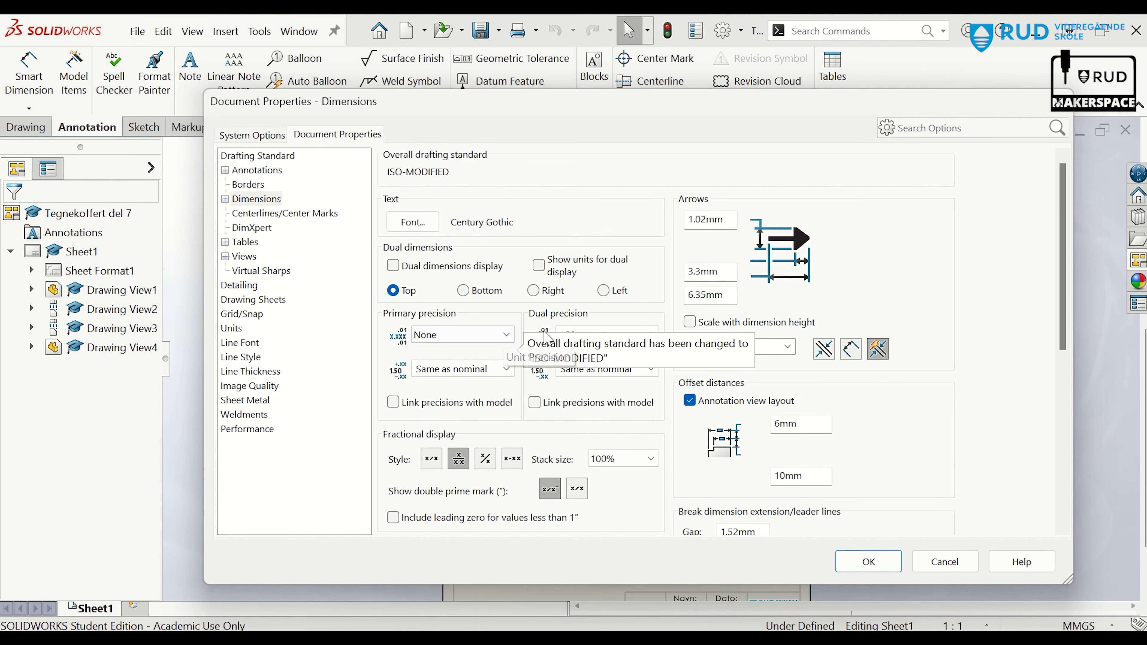
# Set the dimension font height to 4 units and apply the document properties.
pyautogui.click(397, 226)
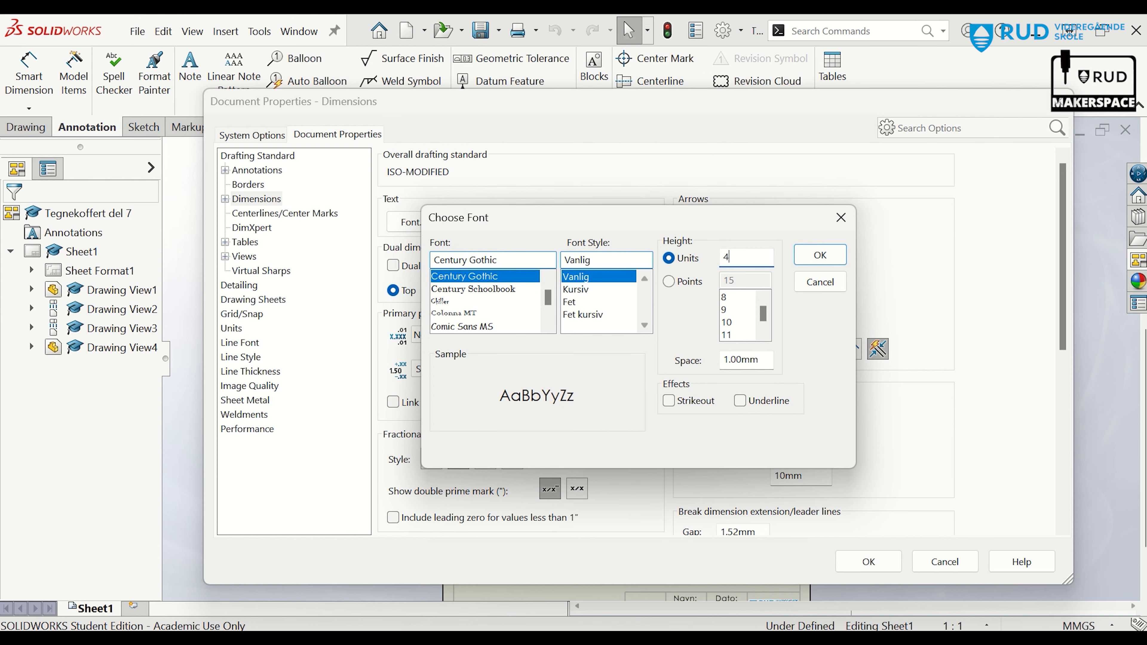
pyautogui.press('Return')
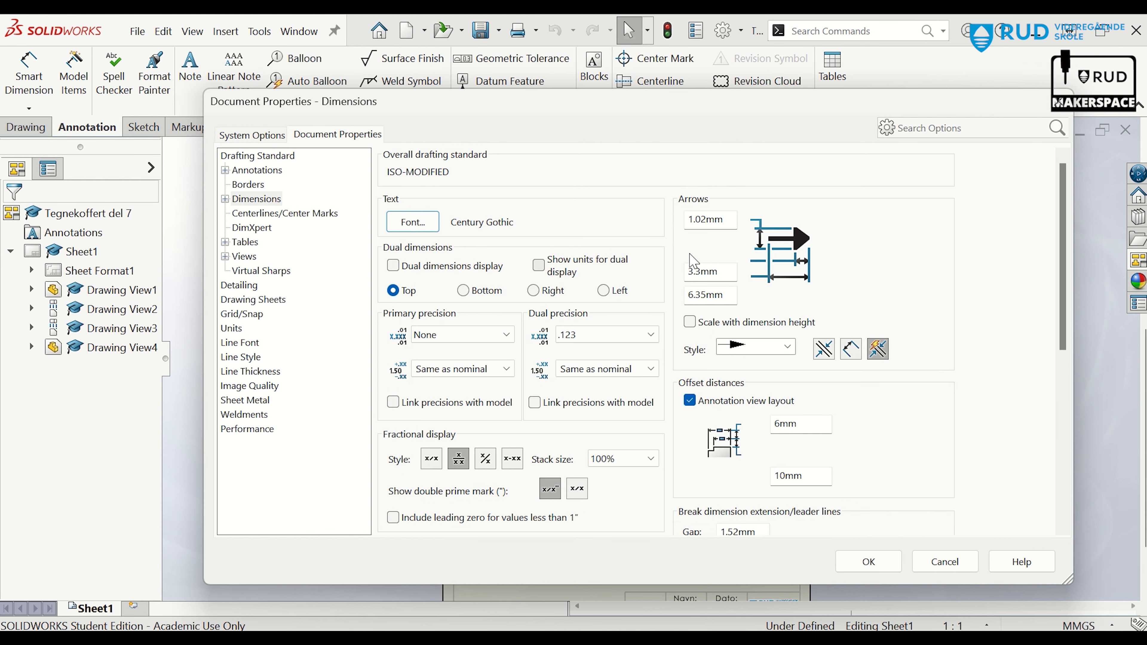
pyautogui.click(869, 564)
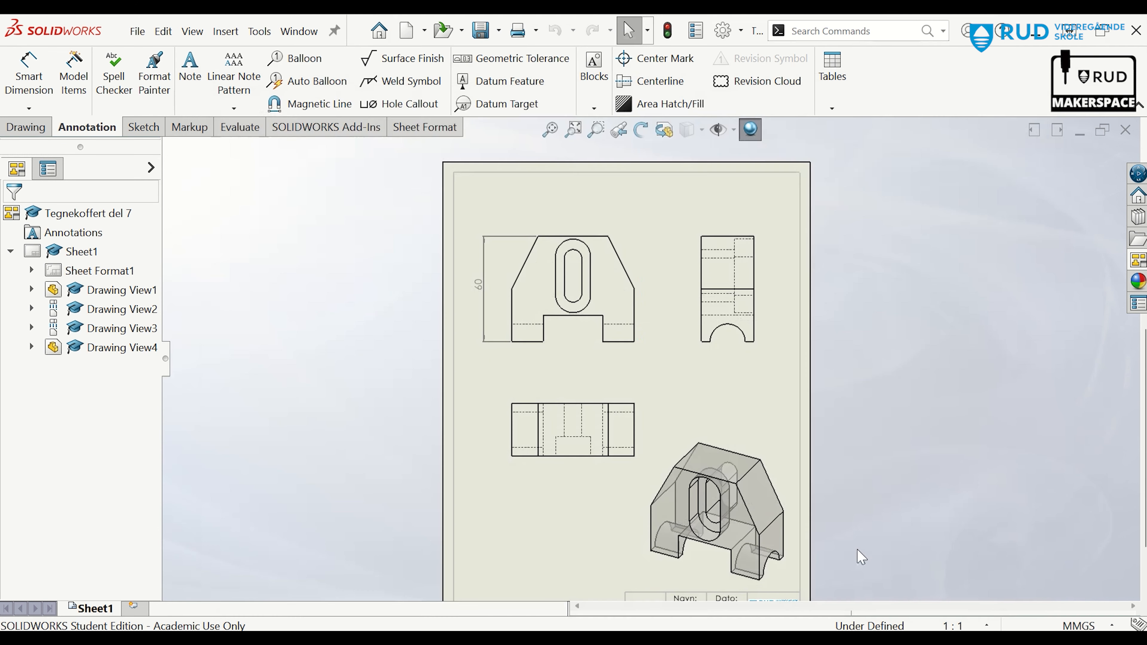
# Dimension the top edge's width above the front view and the overall width between its vertical sides below the outline.
pyautogui.scroll(-2, 687, 289)
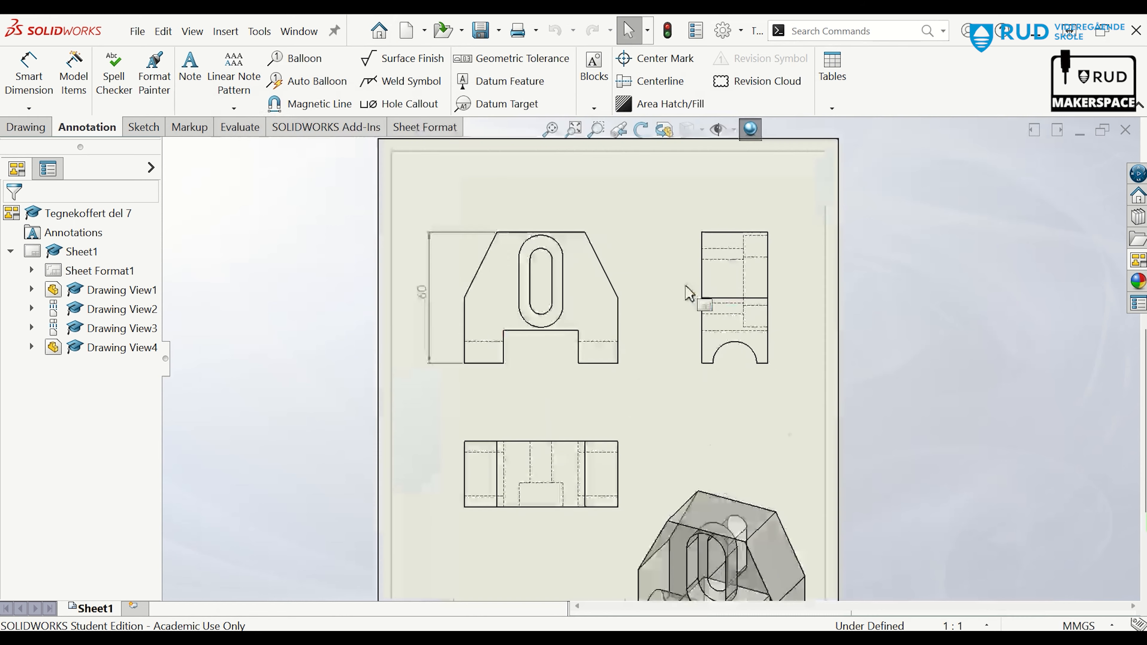
pyautogui.click(570, 239)
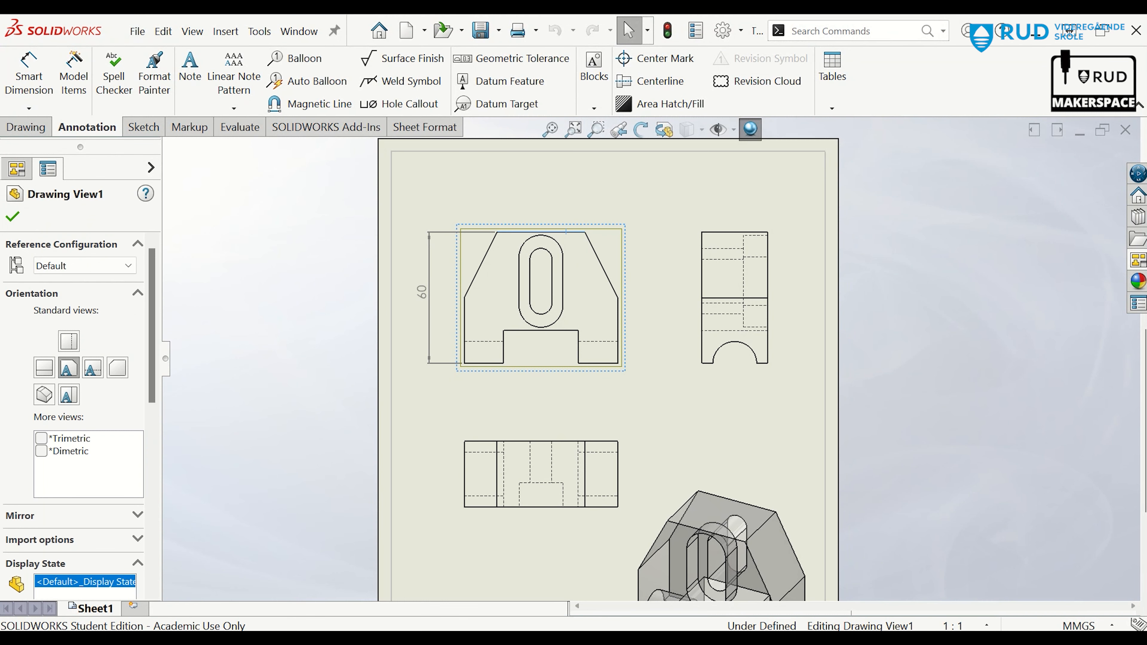
pyautogui.click(14, 70)
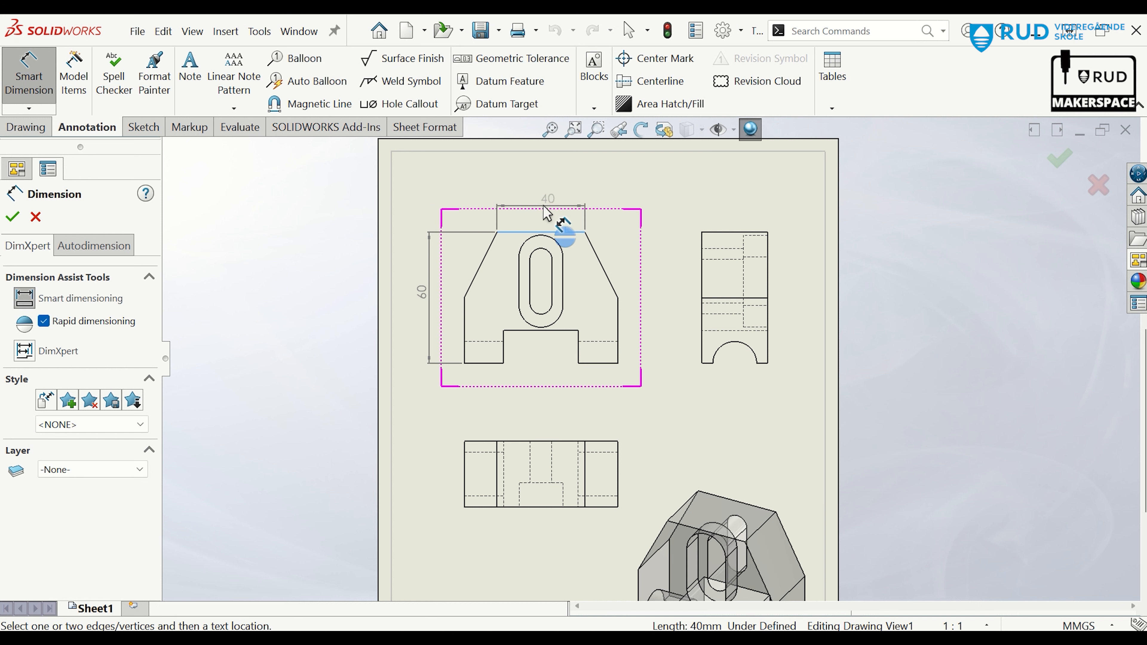
pyautogui.click(545, 223)
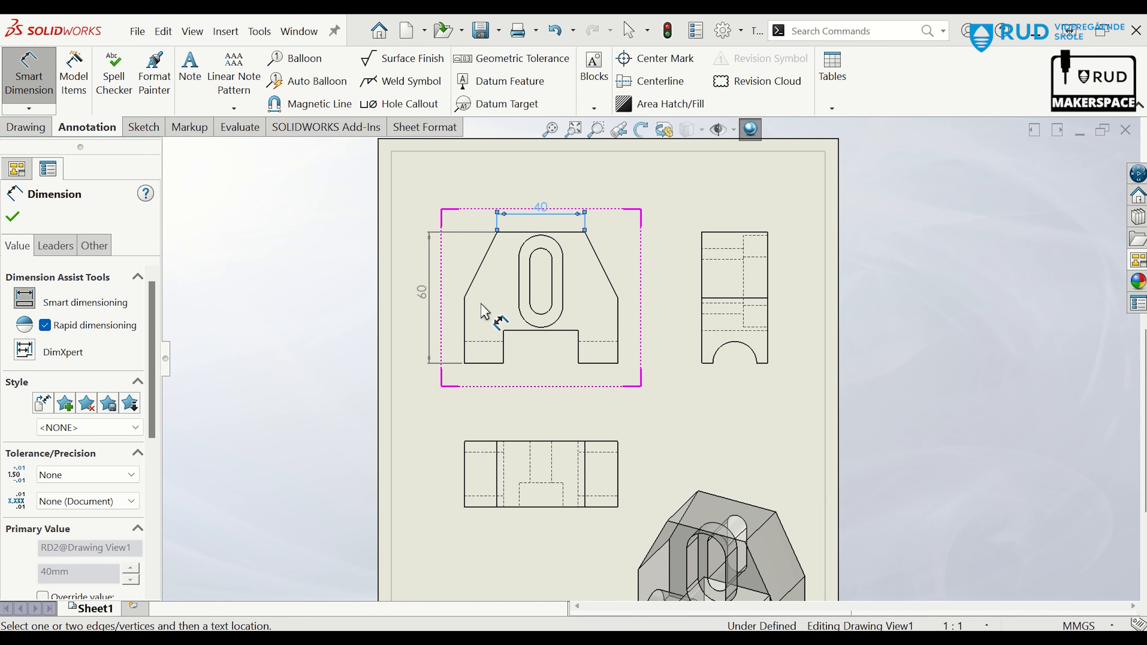
pyautogui.click(467, 331)
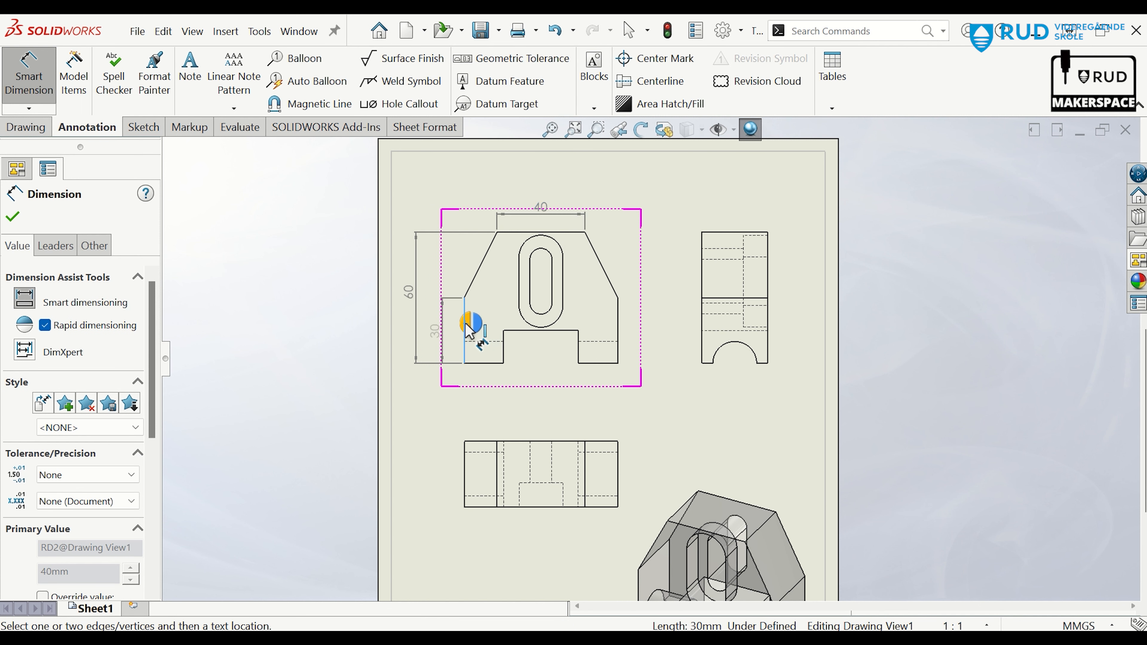
pyautogui.click(618, 330)
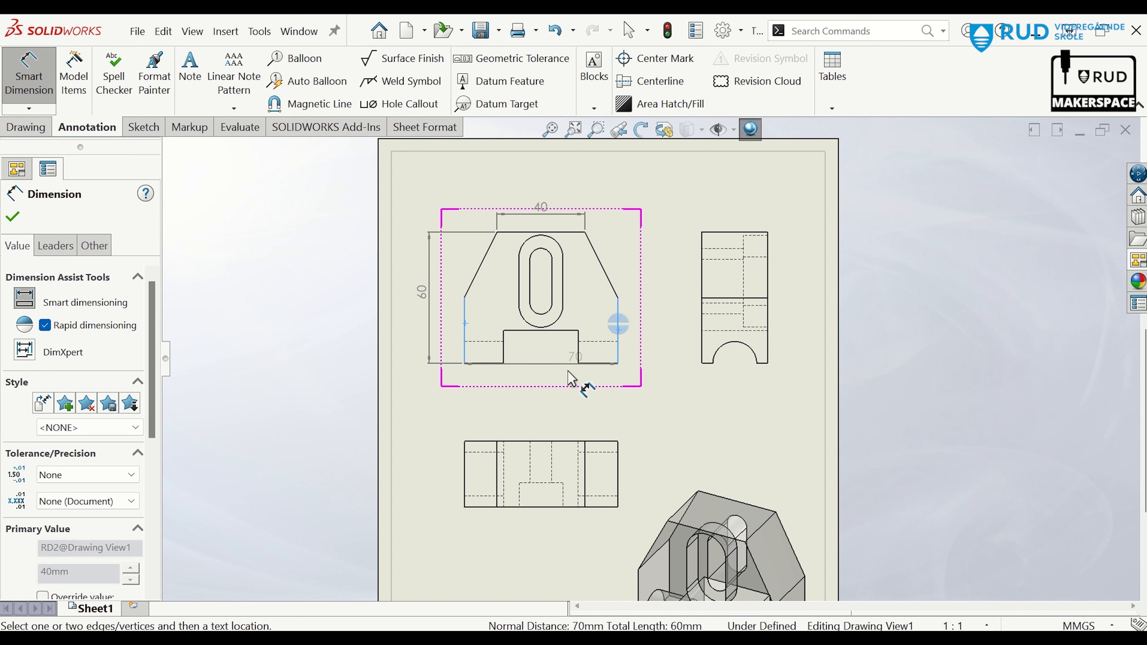
pyautogui.click(544, 397)
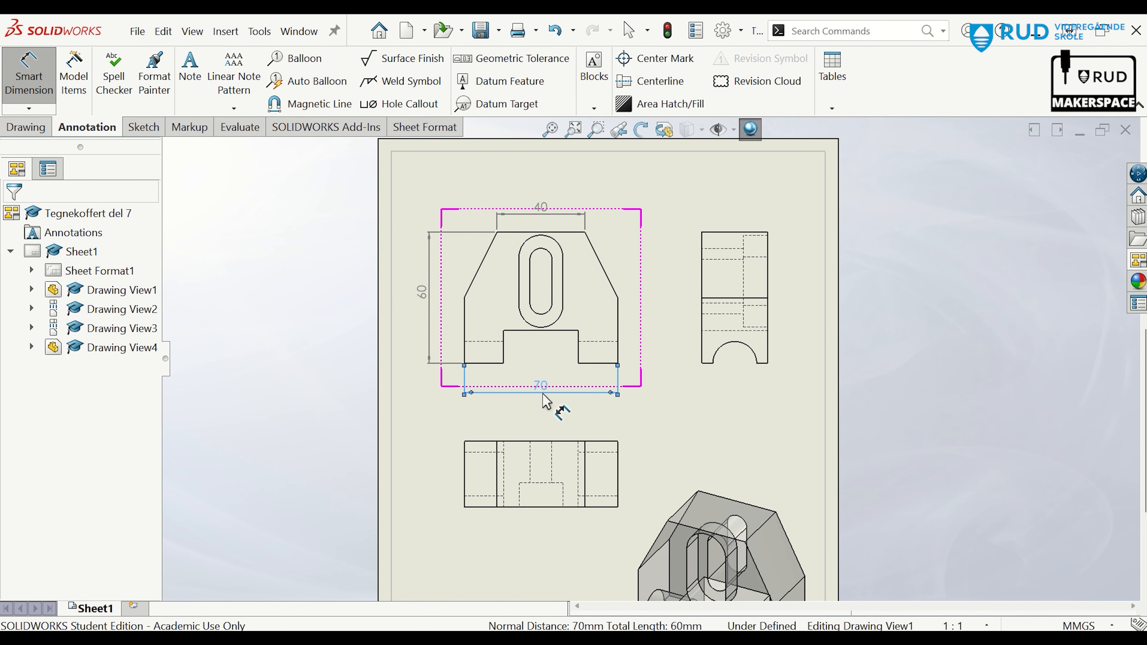
# Dimension the bottom widths of both legs in the front view, placing them between the outline and the overall width dimension.
pyautogui.click(487, 364)
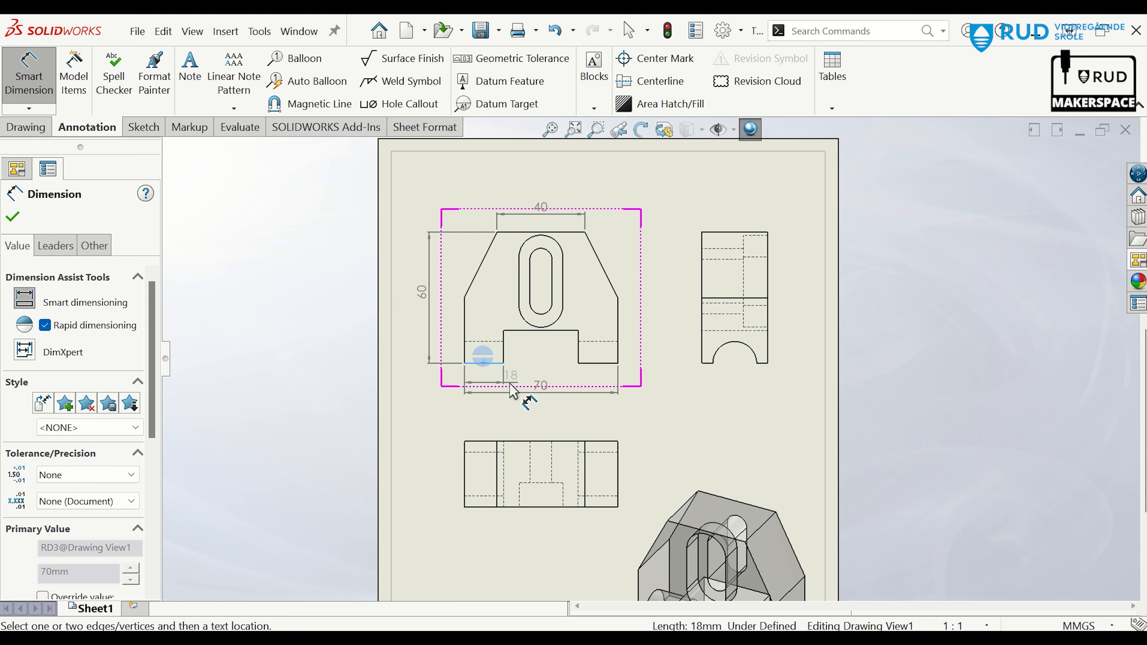
pyautogui.click(484, 387)
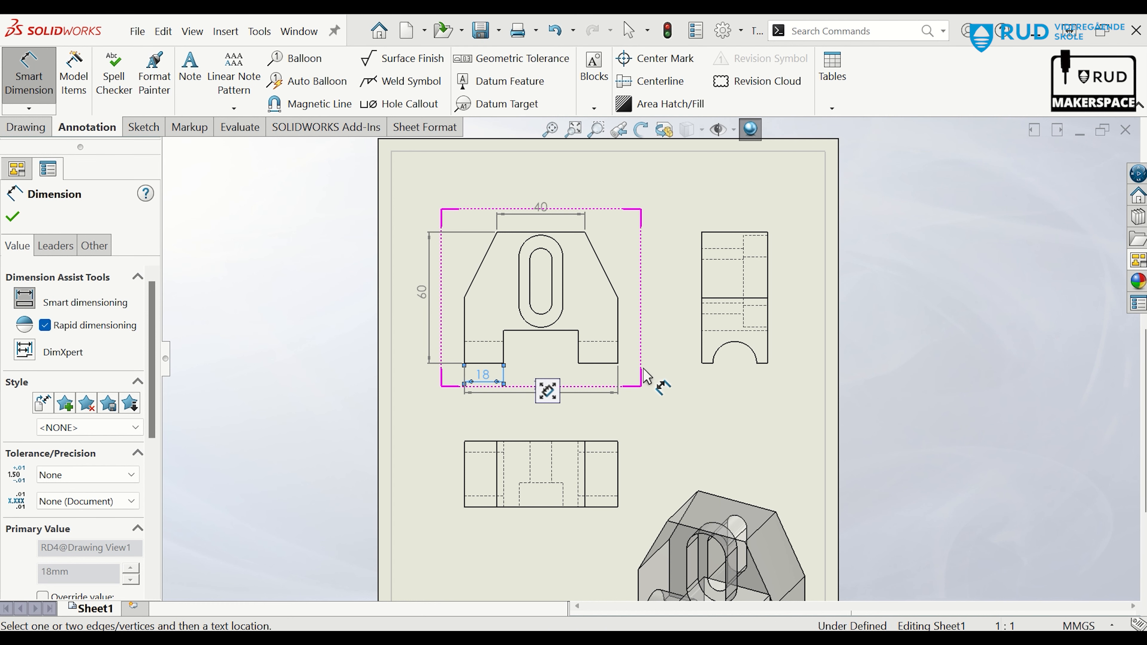
pyautogui.click(602, 364)
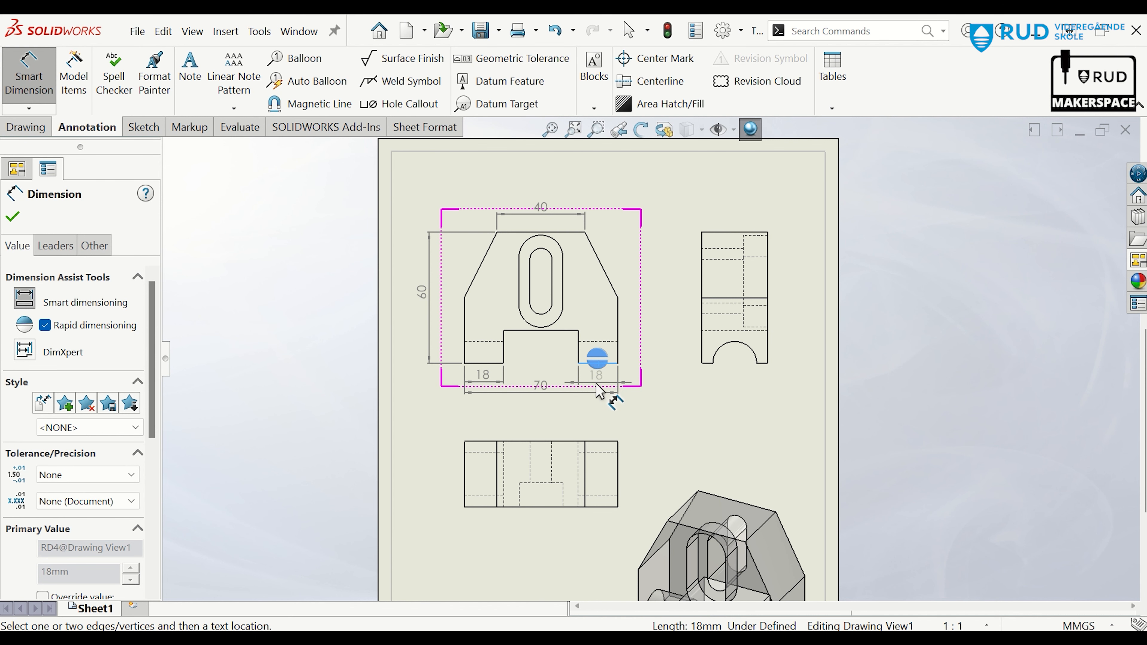
pyautogui.click(599, 391)
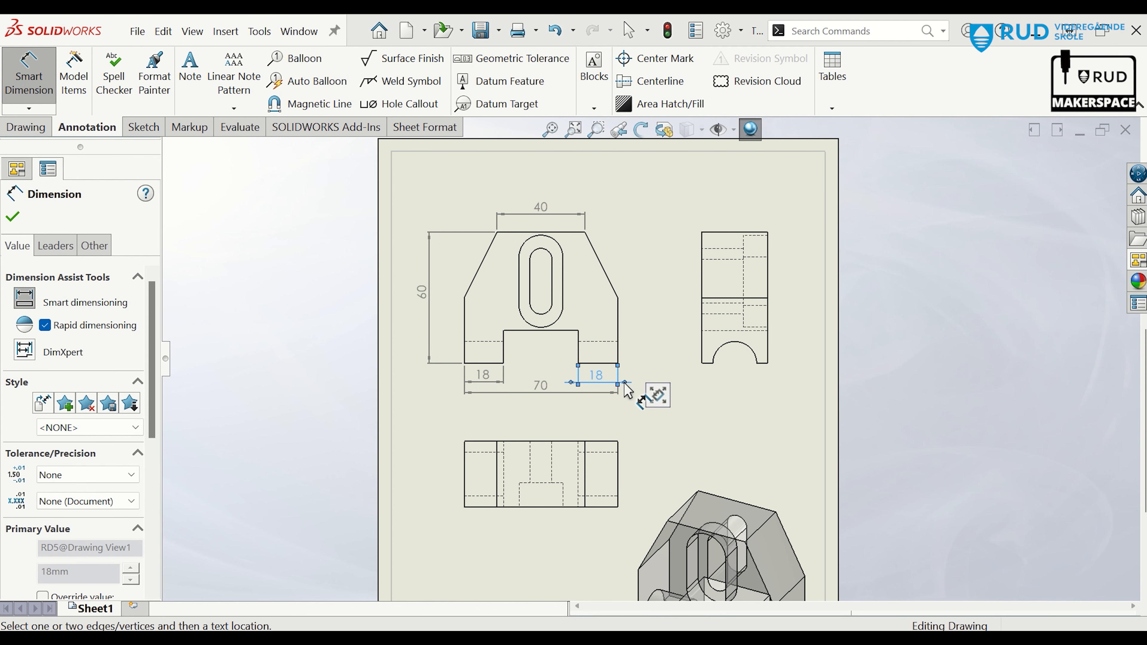
pyautogui.click(656, 428)
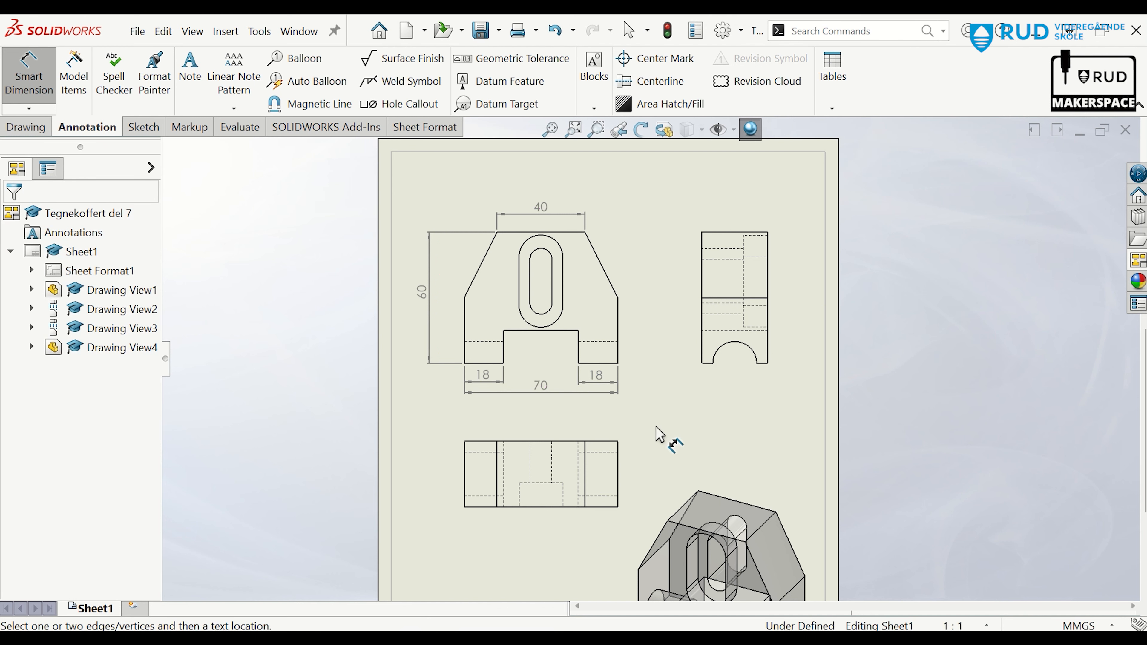
# Dimension the left vertical side edge's height in the front view, placing it between the outline and the overall height dimension.
pyautogui.click(465, 332)
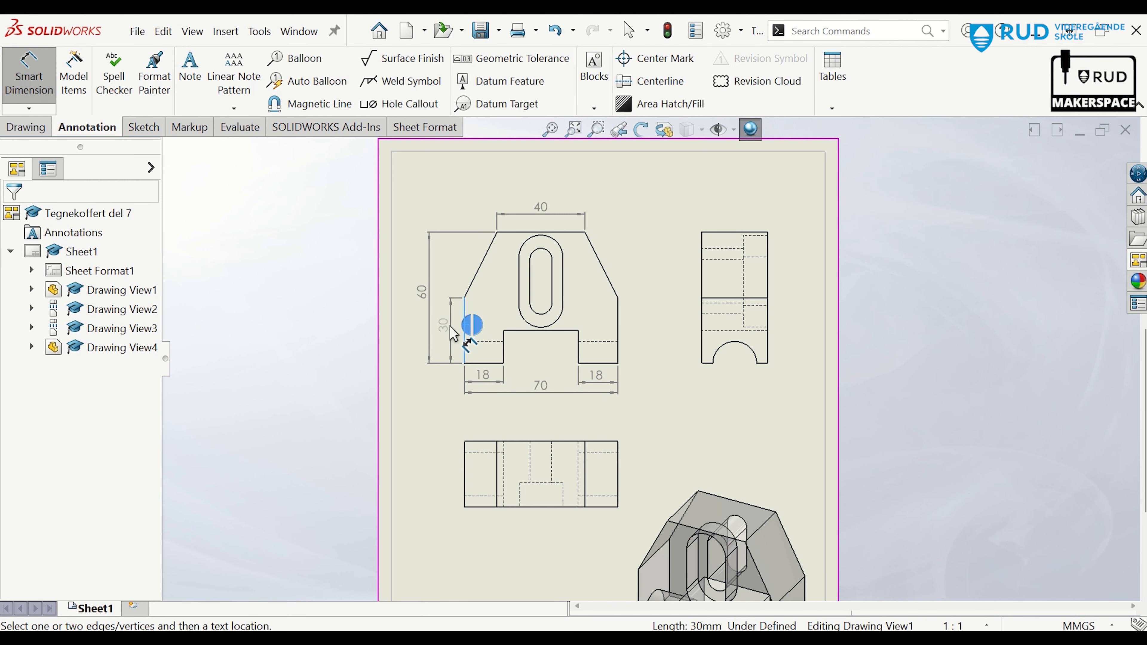
pyautogui.click(451, 335)
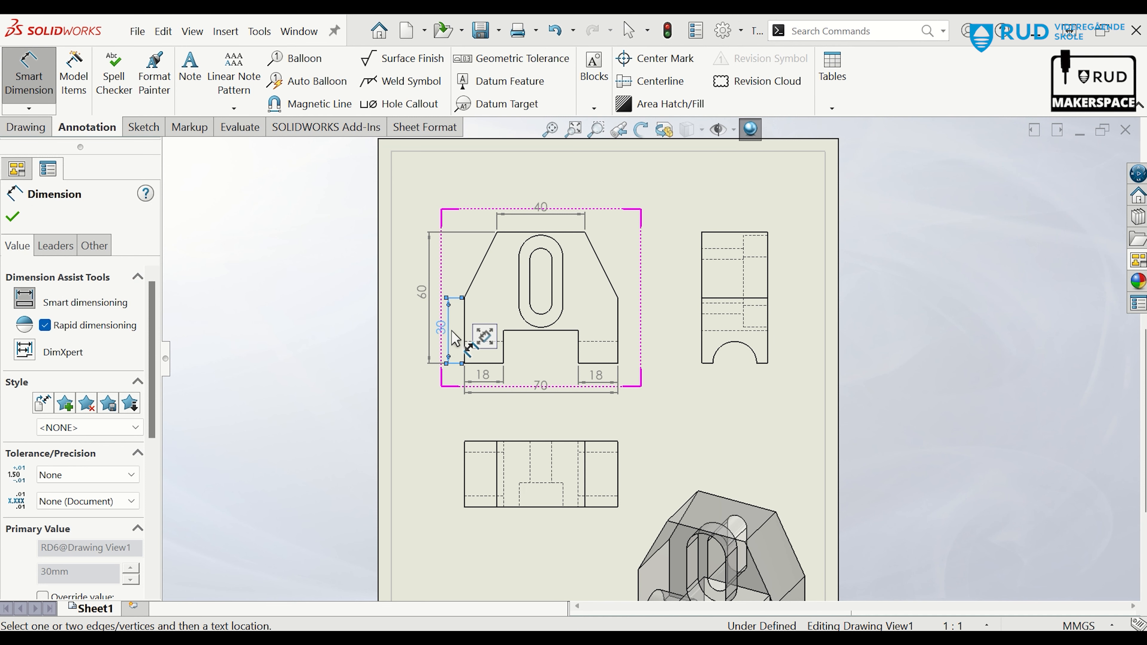
pyautogui.click(390, 387)
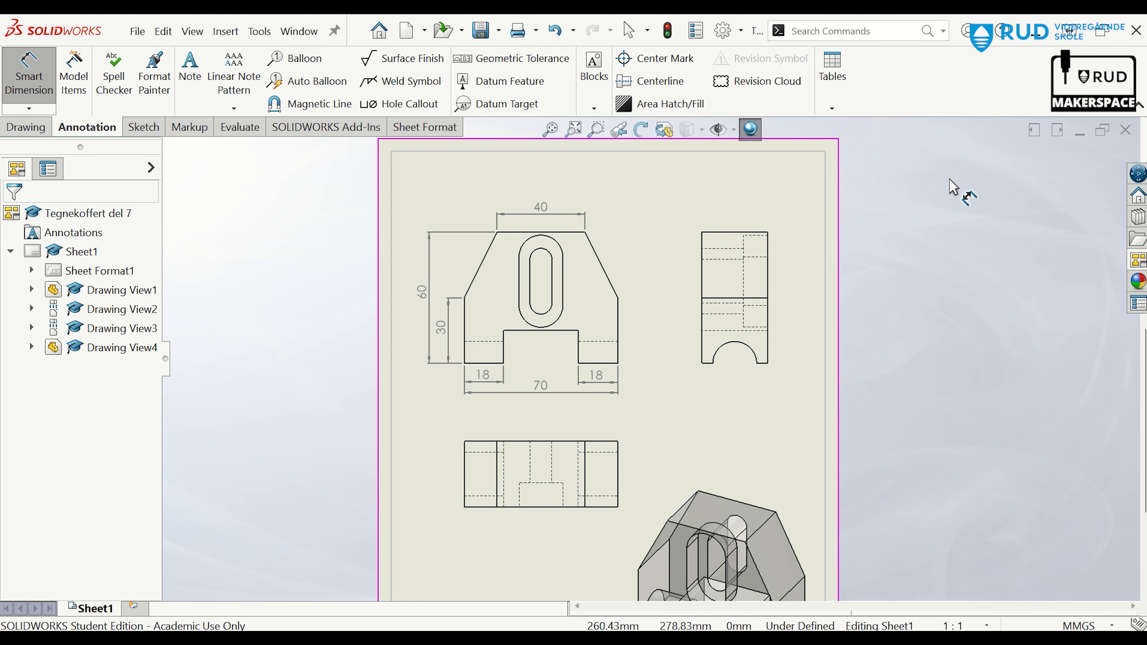
# Add a slot center mark to the inner slot in the front view.
pyautogui.click(657, 58)
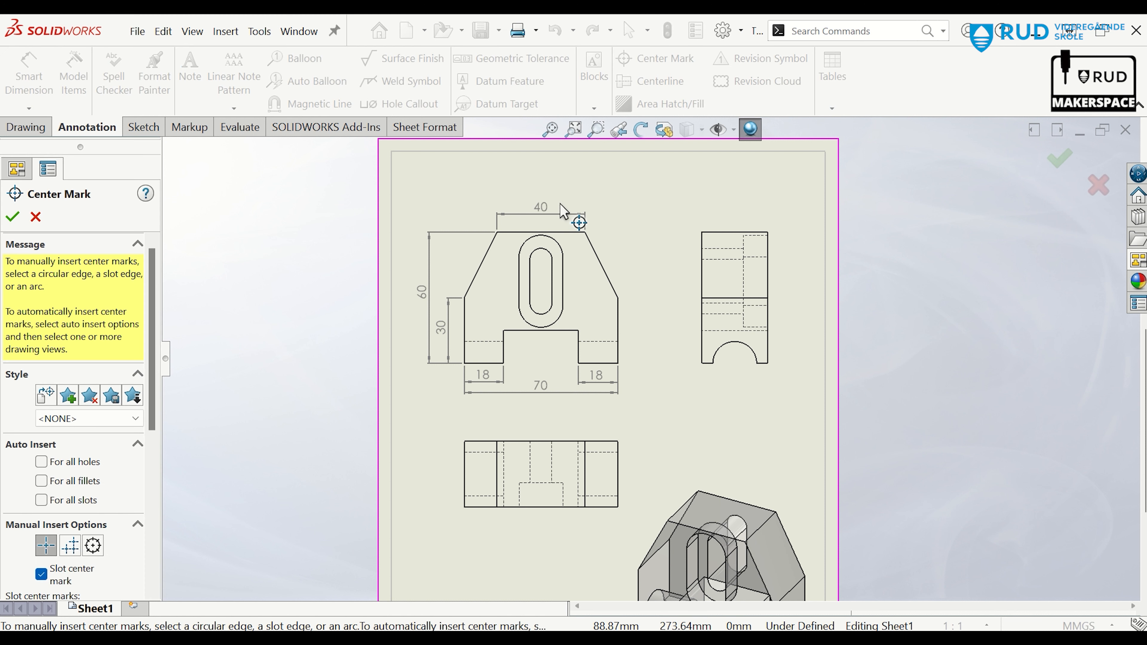
pyautogui.click(543, 254)
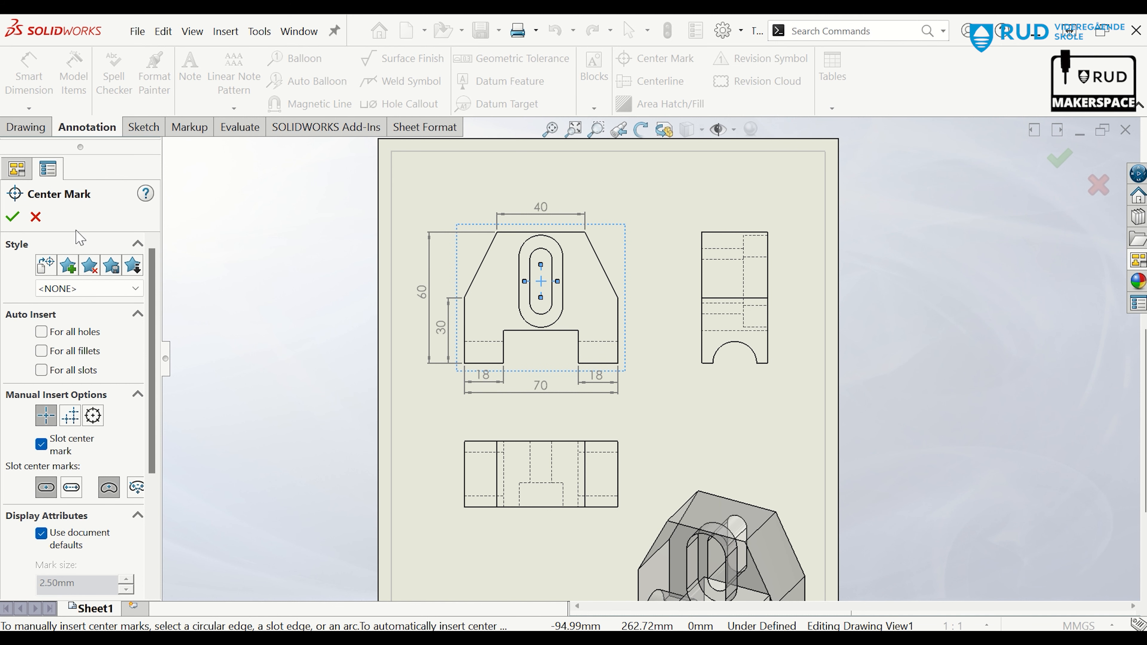
pyautogui.click(12, 217)
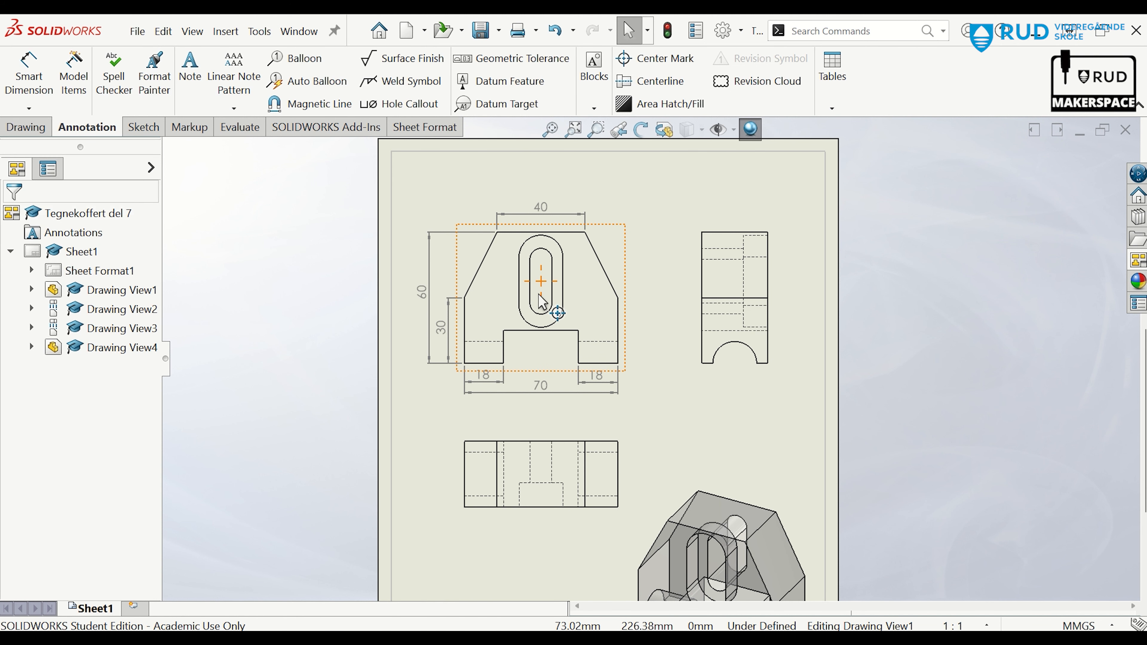
# Extend the center mark's horizontal and vertical lines on all four sides past the outer slot's outline.
pyautogui.click(523, 285)
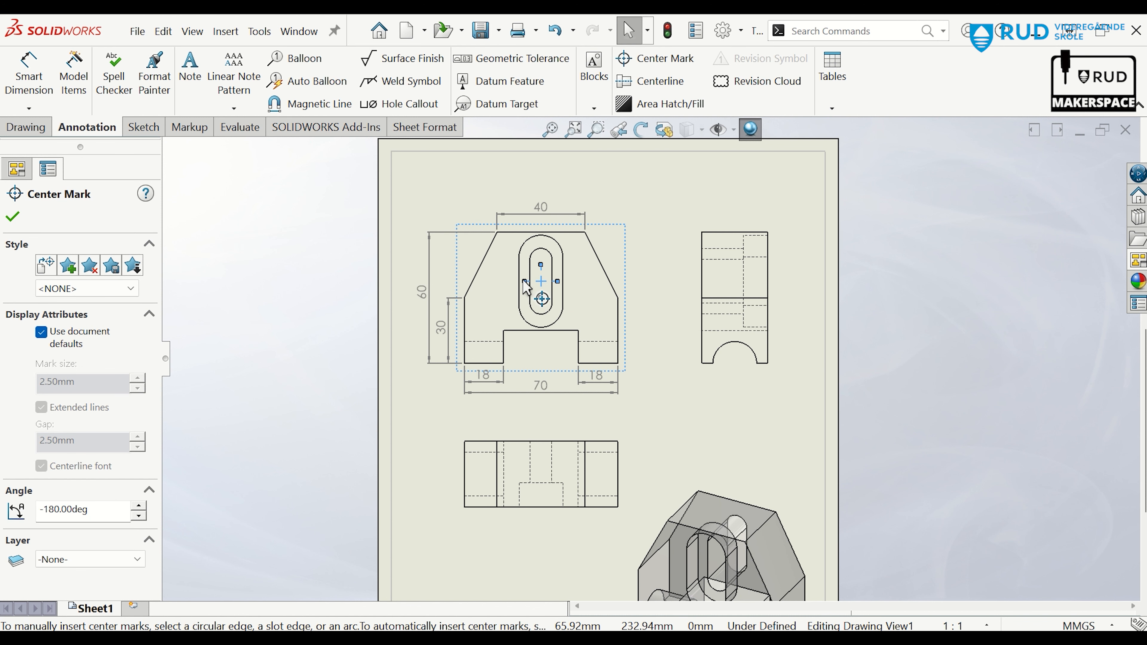
pyautogui.moveTo(525, 281); pyautogui.dragTo(507, 281)
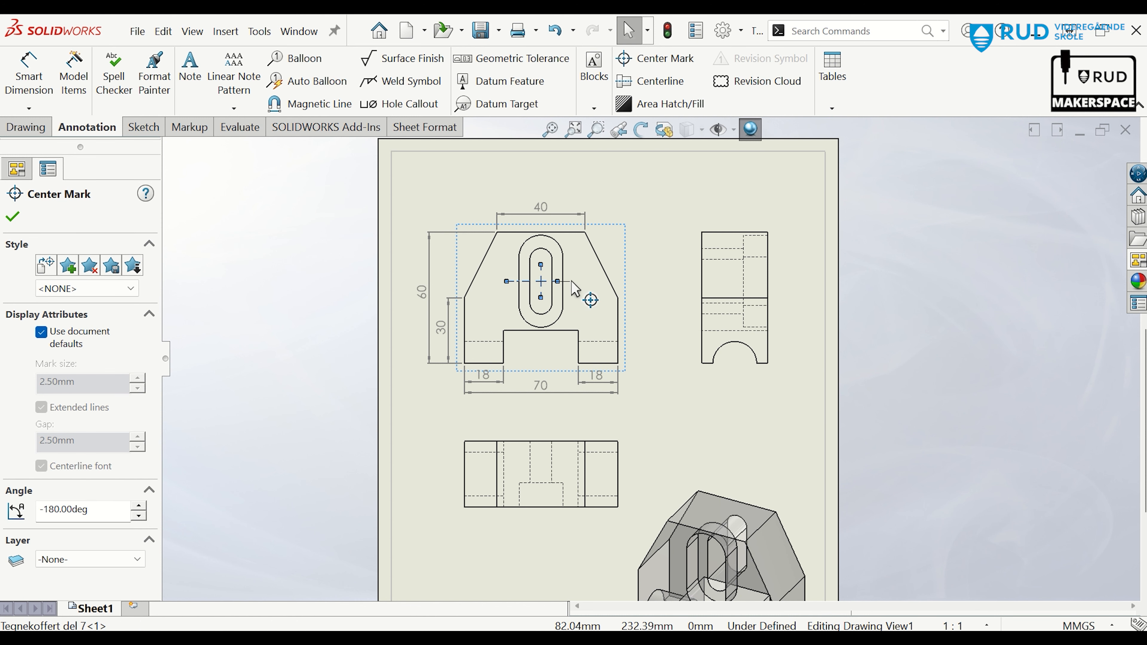
pyautogui.moveTo(589, 291); pyautogui.dragTo(587, 284)
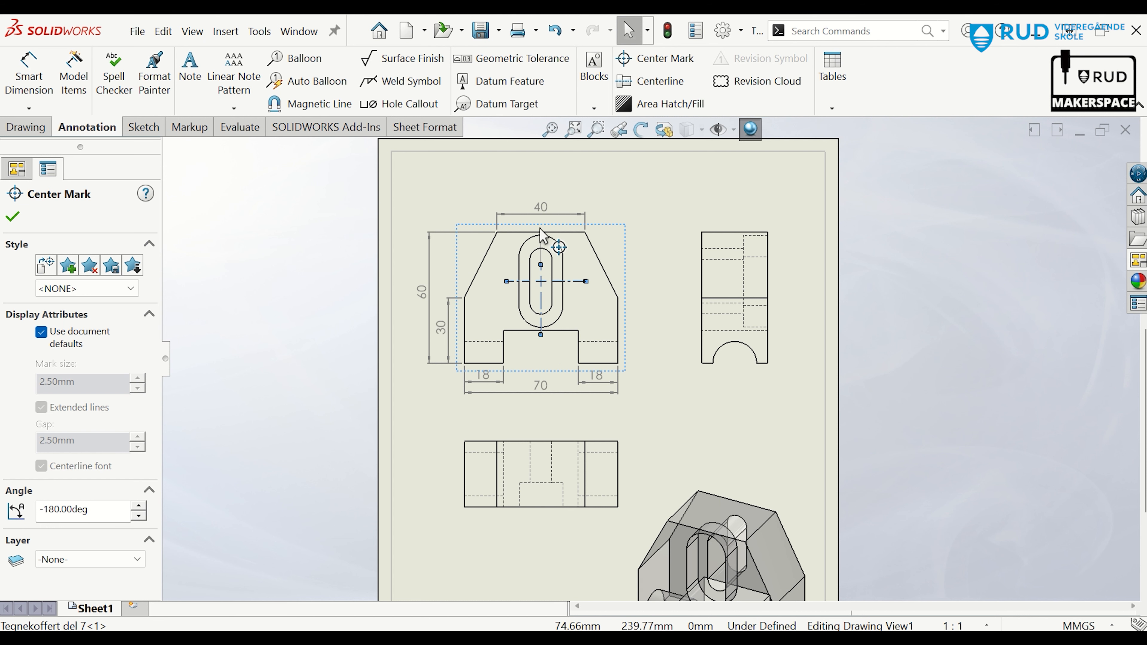
pyautogui.press('Escape')
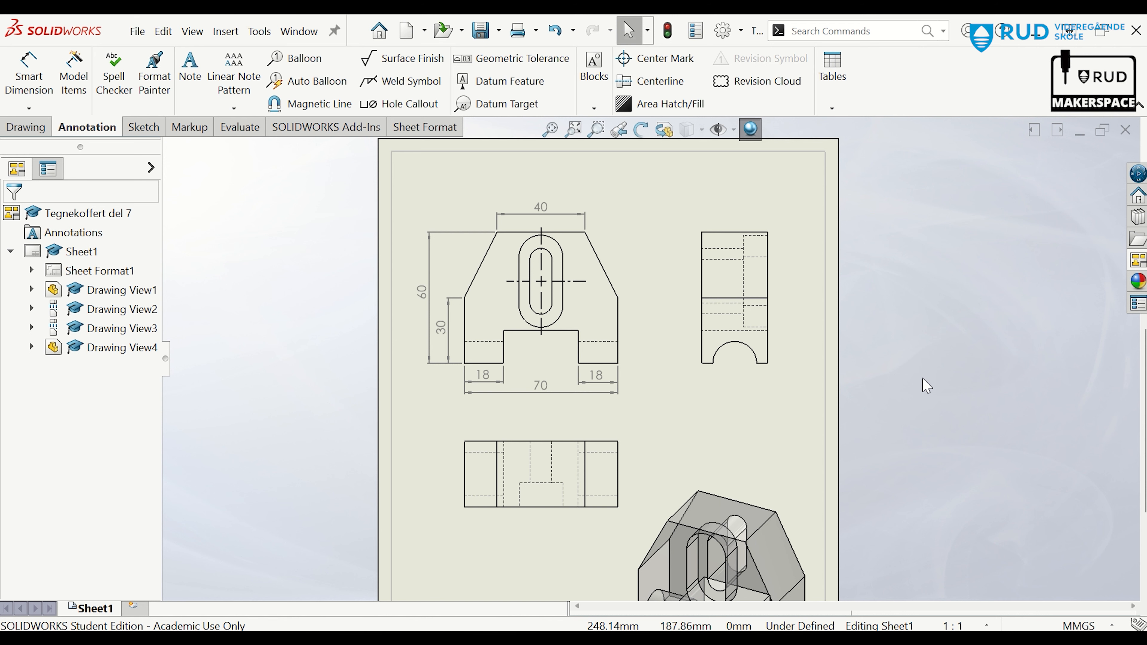
# Dimension the radius of the outer slot's upper arc in the front view, placing the dimension outside the outline.
pyautogui.click(29, 75)
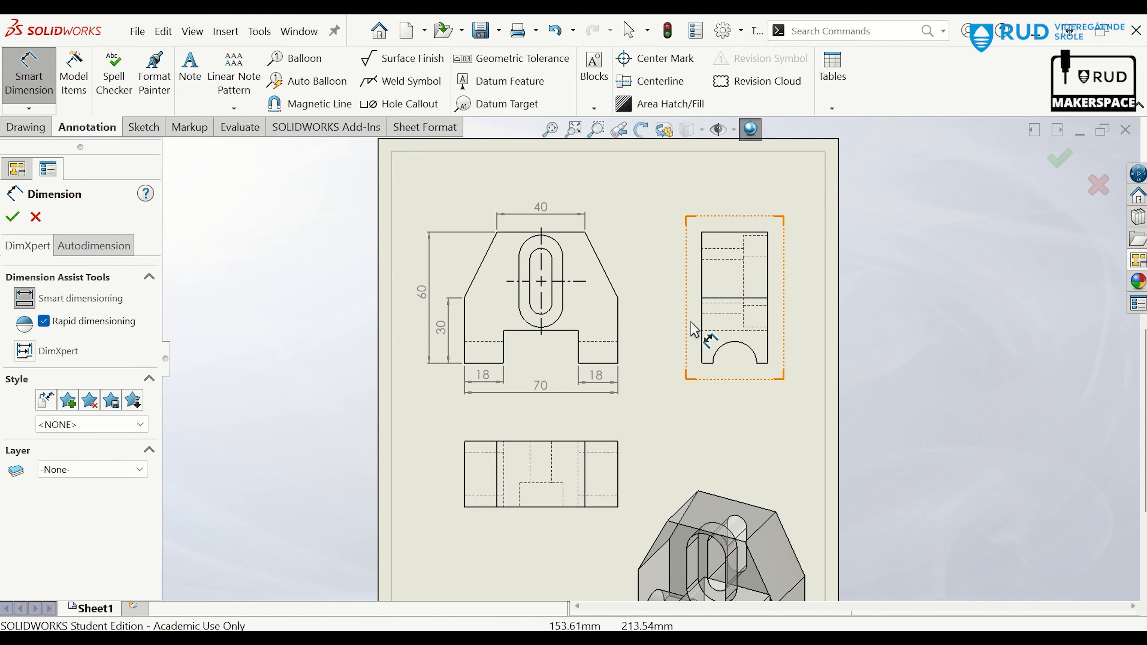
pyautogui.scroll(-1, 628, 321)
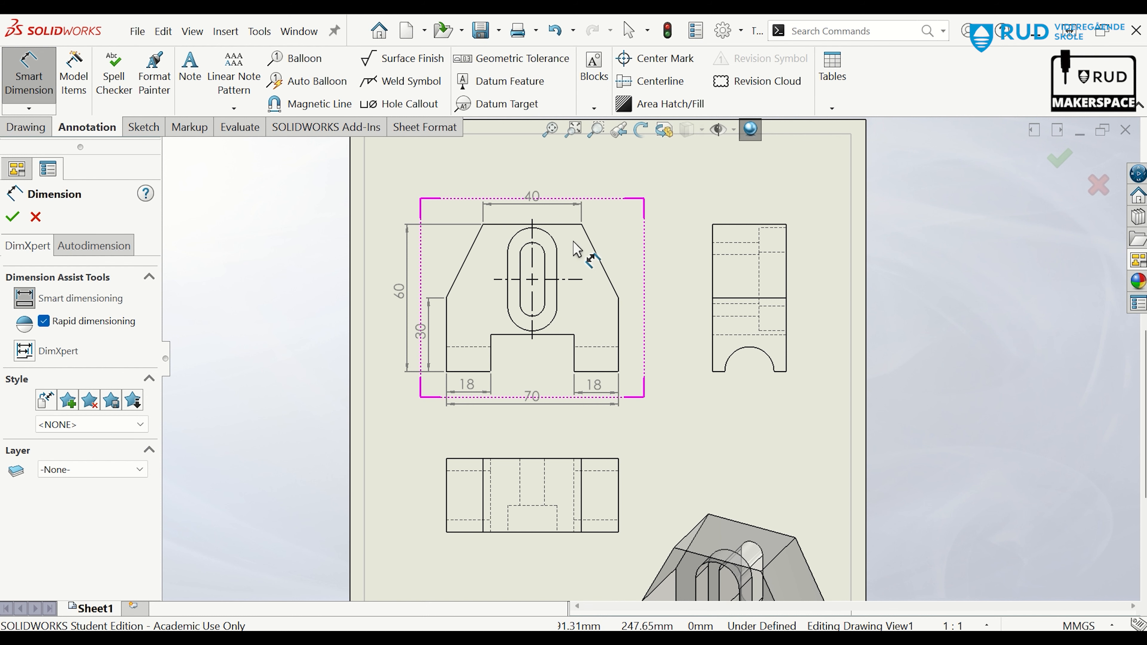
pyautogui.click(549, 238)
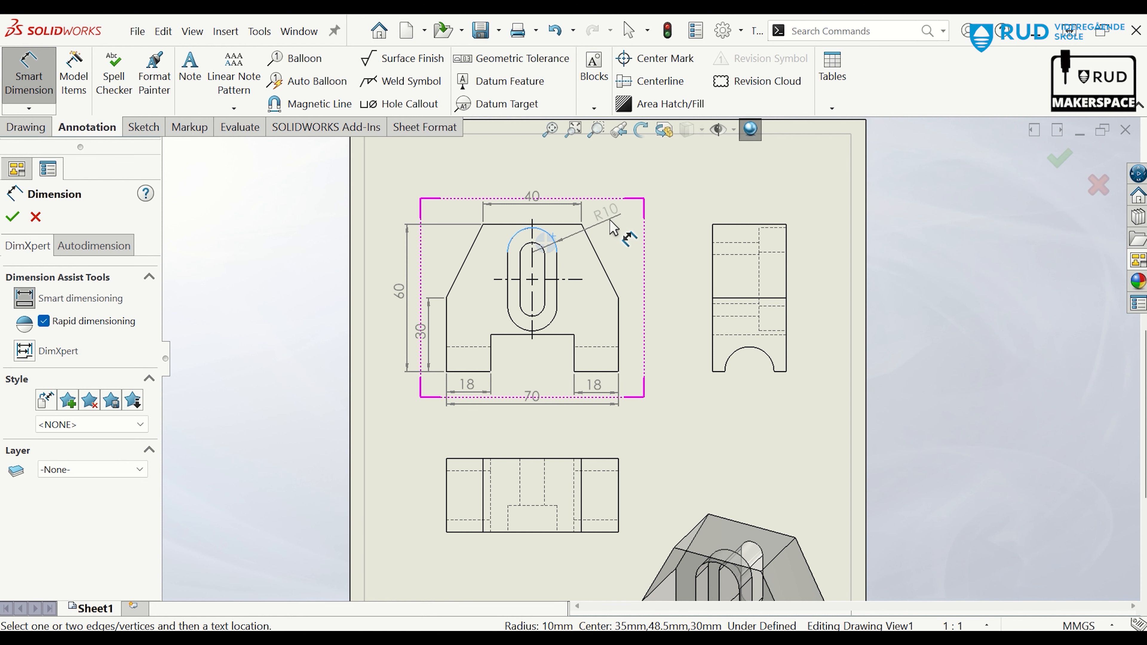
pyautogui.click(613, 228)
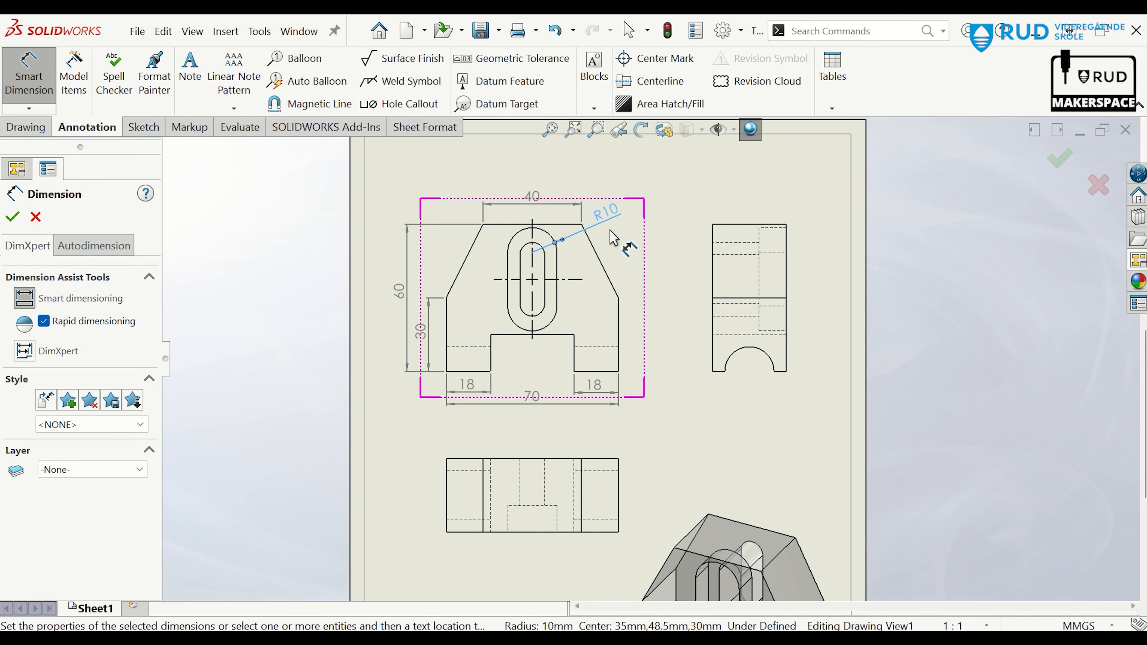
# Dimension the radius of the inner slot's upper arc and arrange both radius dimensions to the left of the slot, the outer one above.
pyautogui.click(546, 252)
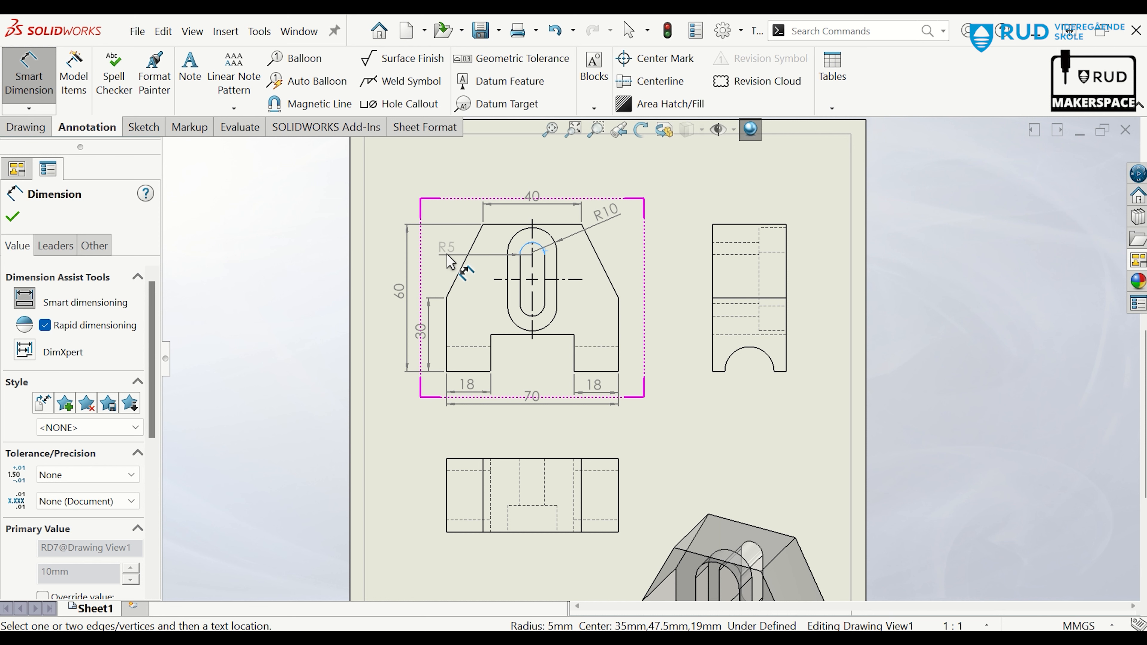
pyautogui.click(447, 254)
pyautogui.moveTo(606, 219); pyautogui.dragTo(446, 270)
pyautogui.moveTo(486, 238); pyautogui.dragTo(458, 248)
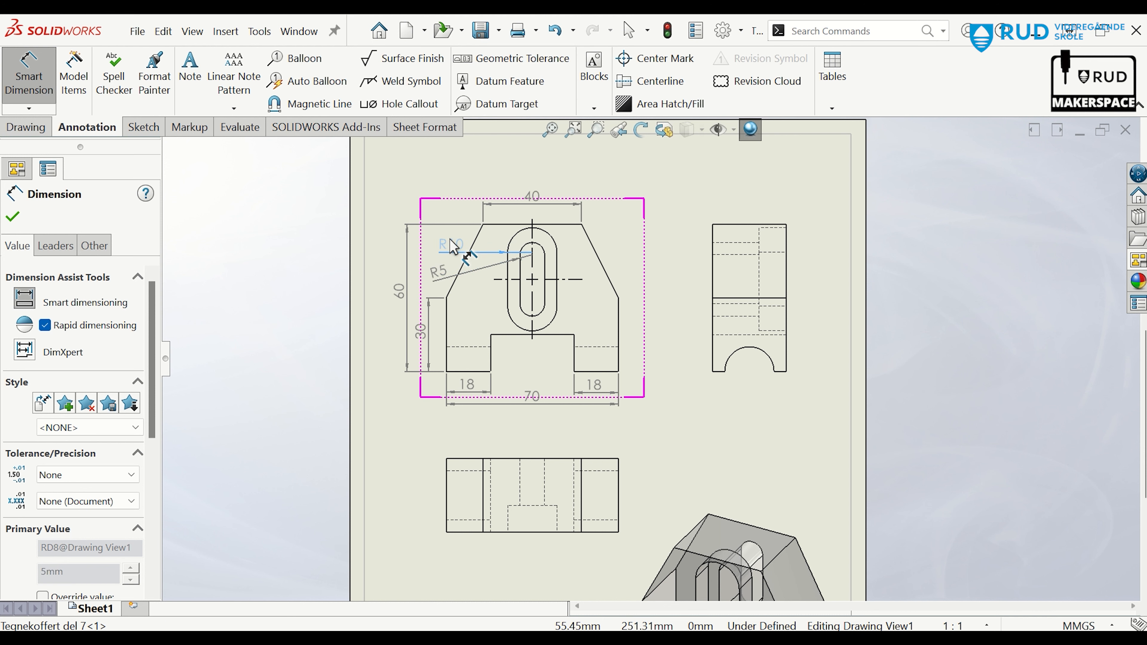
# Dimension the straight length of the inner slot in the front view, placing the dimension to the right of the slot below its horizontal centerline.
pyautogui.click(937, 267)
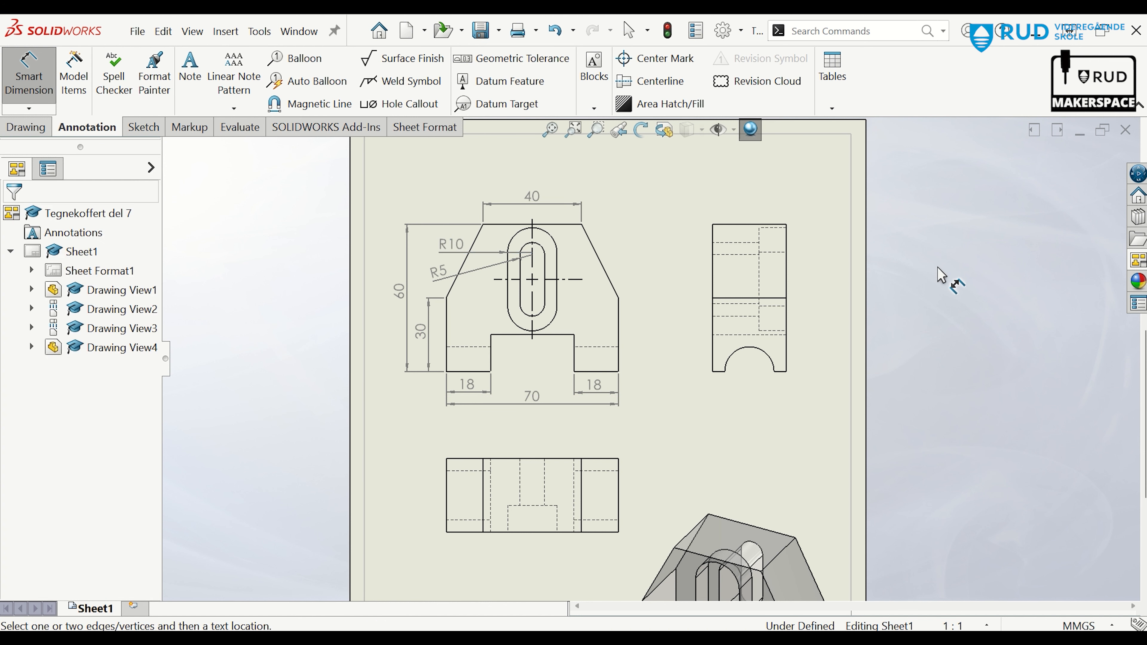
pyautogui.scroll(-1, 542, 271)
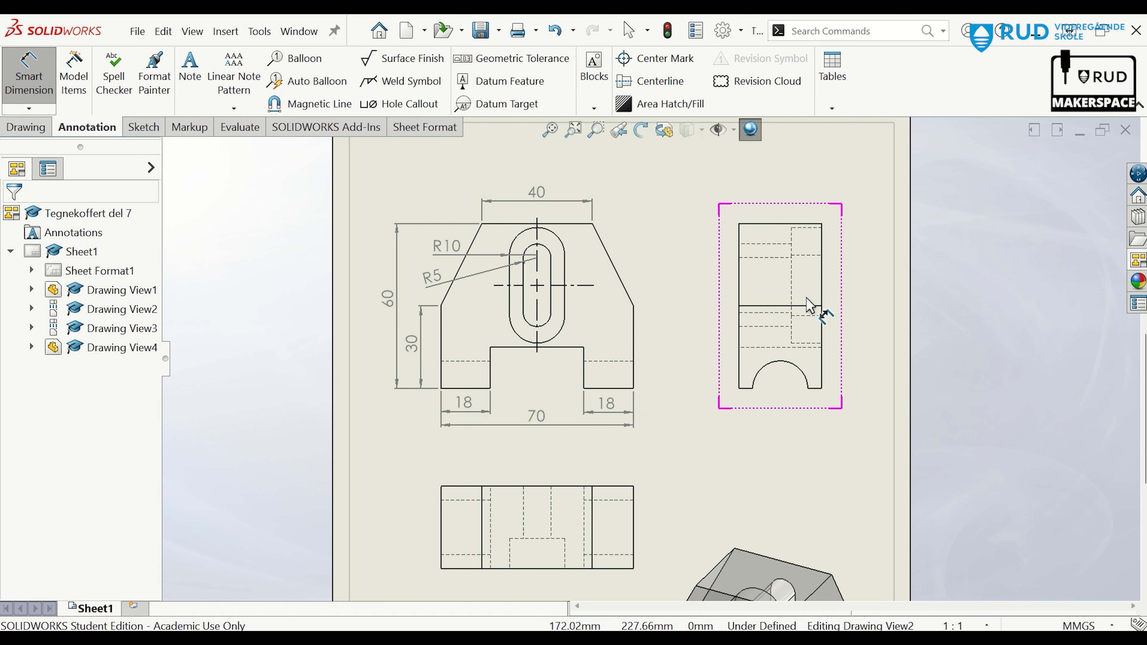
pyautogui.scroll(-1, 785, 287)
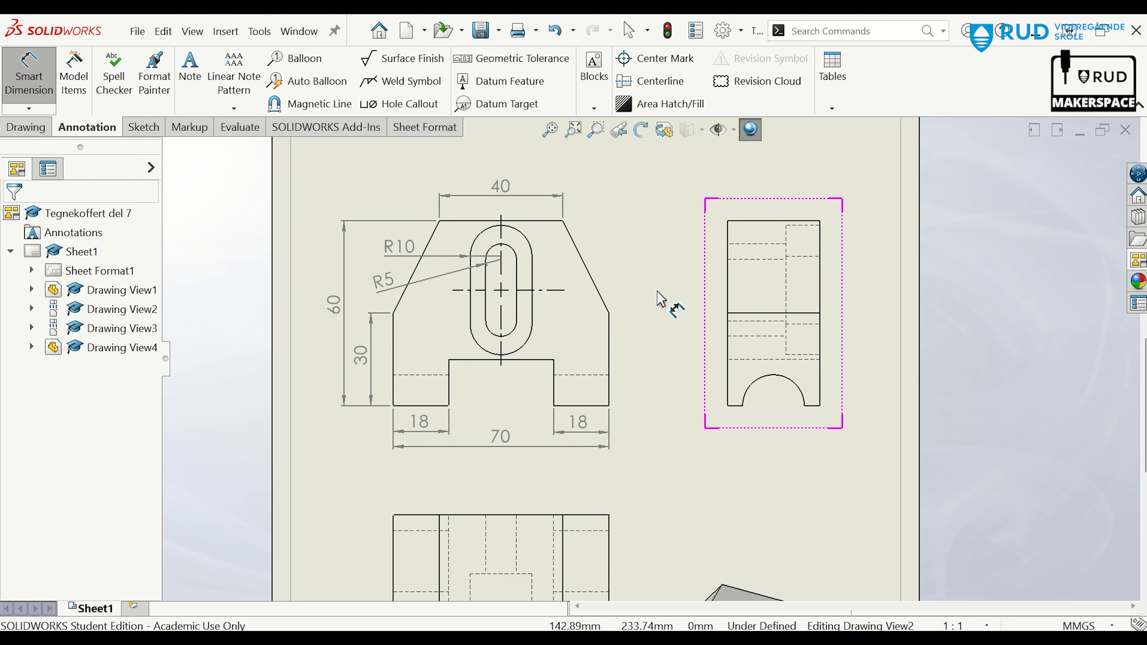
pyautogui.scroll(-1, 564, 312)
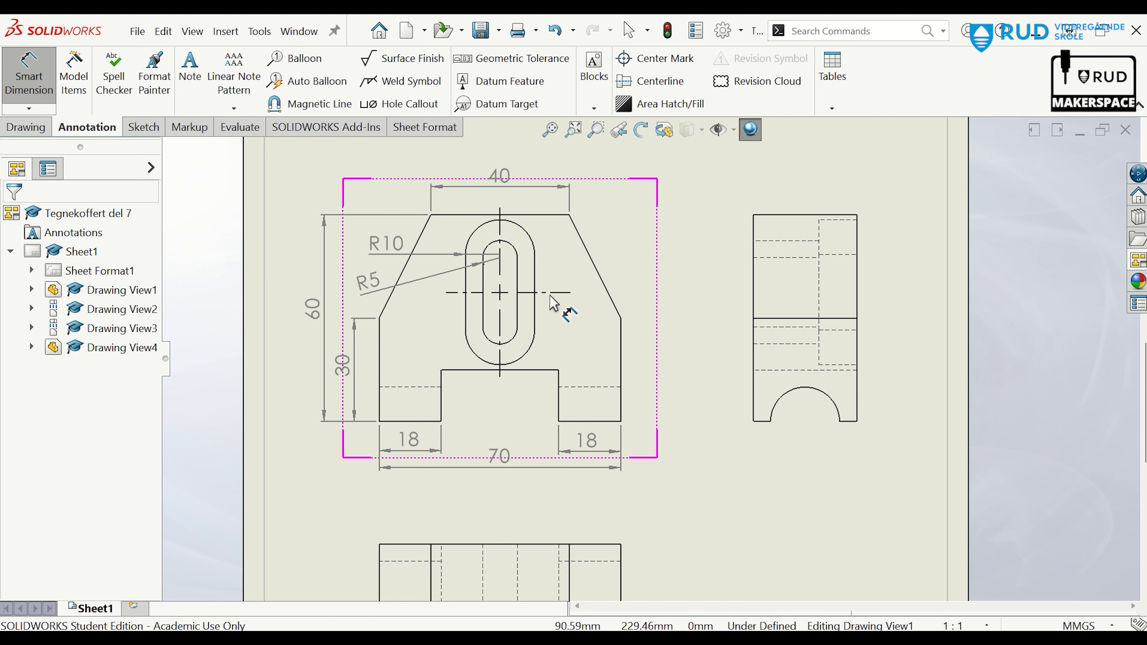
pyautogui.click(518, 258)
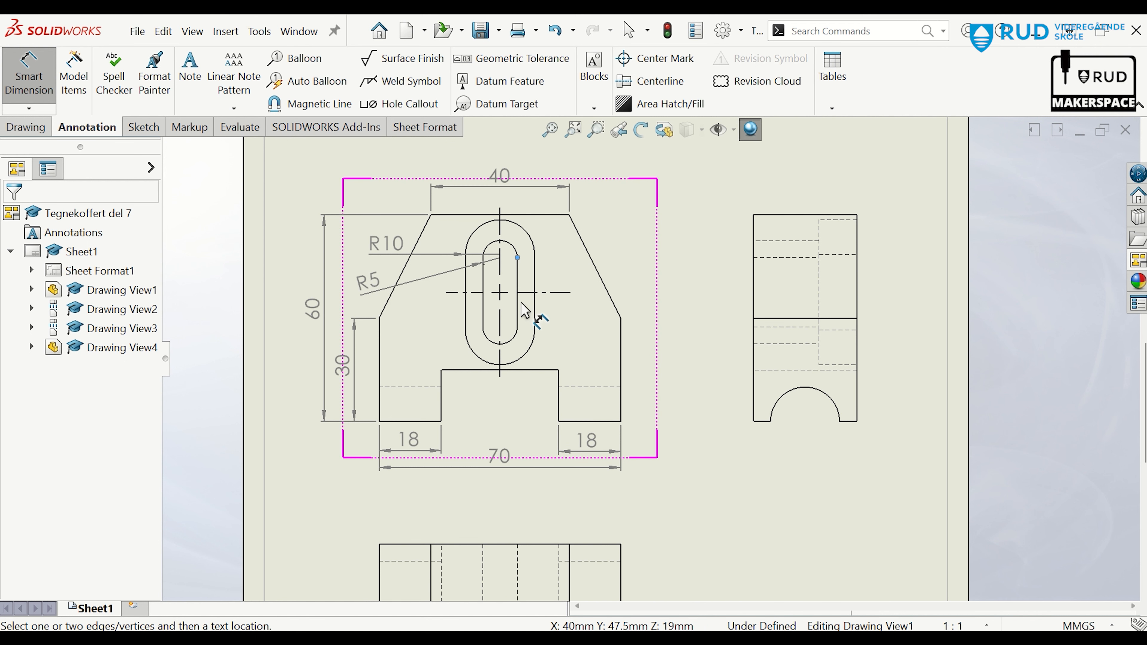
pyautogui.click(517, 327)
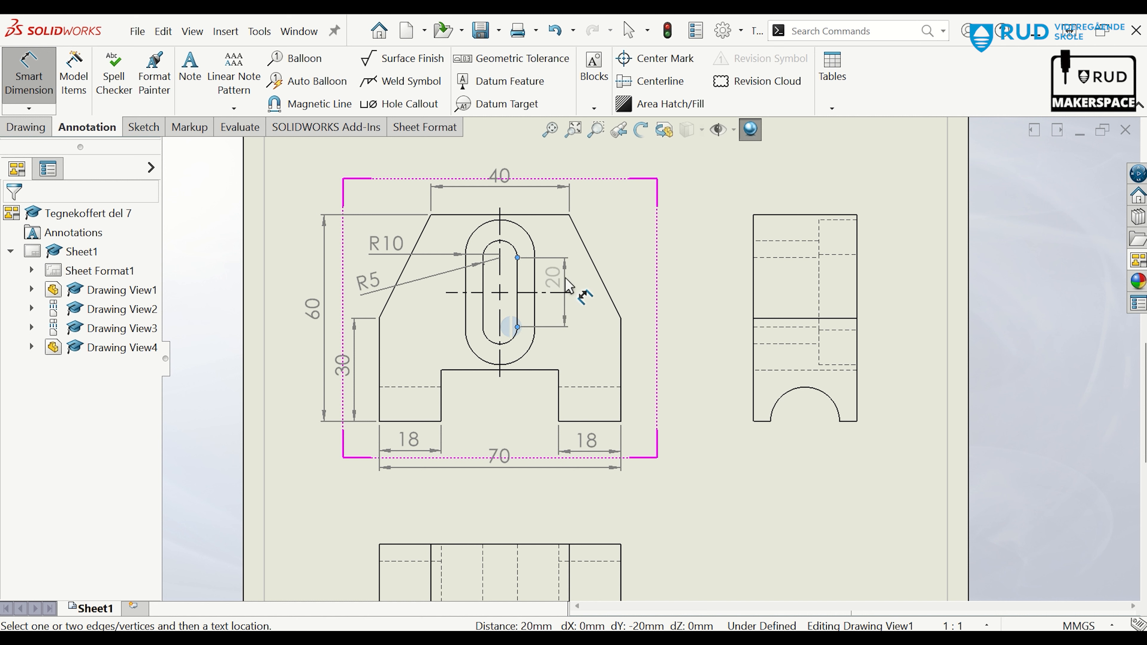
pyautogui.click(569, 279)
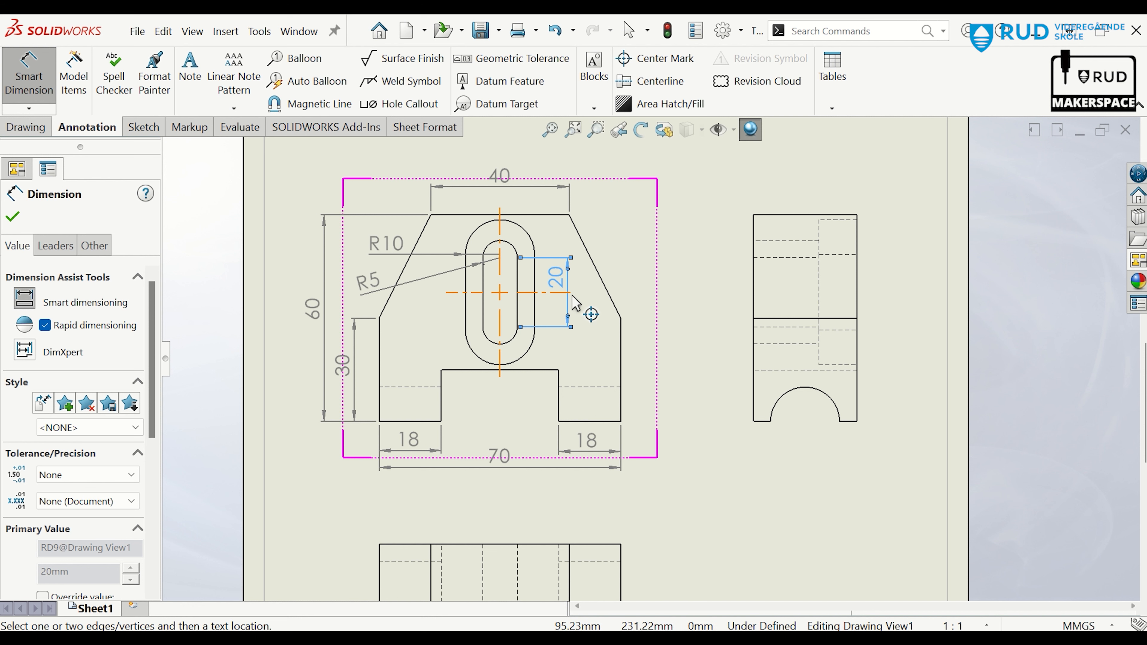
pyautogui.moveTo(562, 287); pyautogui.dragTo(555, 318)
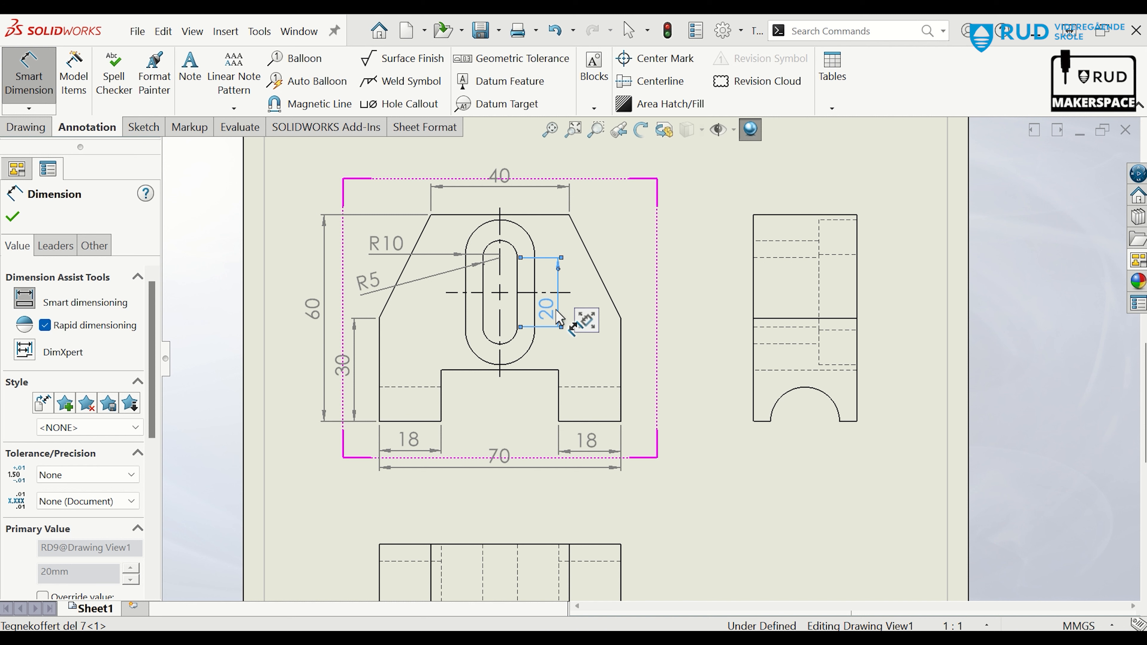
pyautogui.click(700, 256)
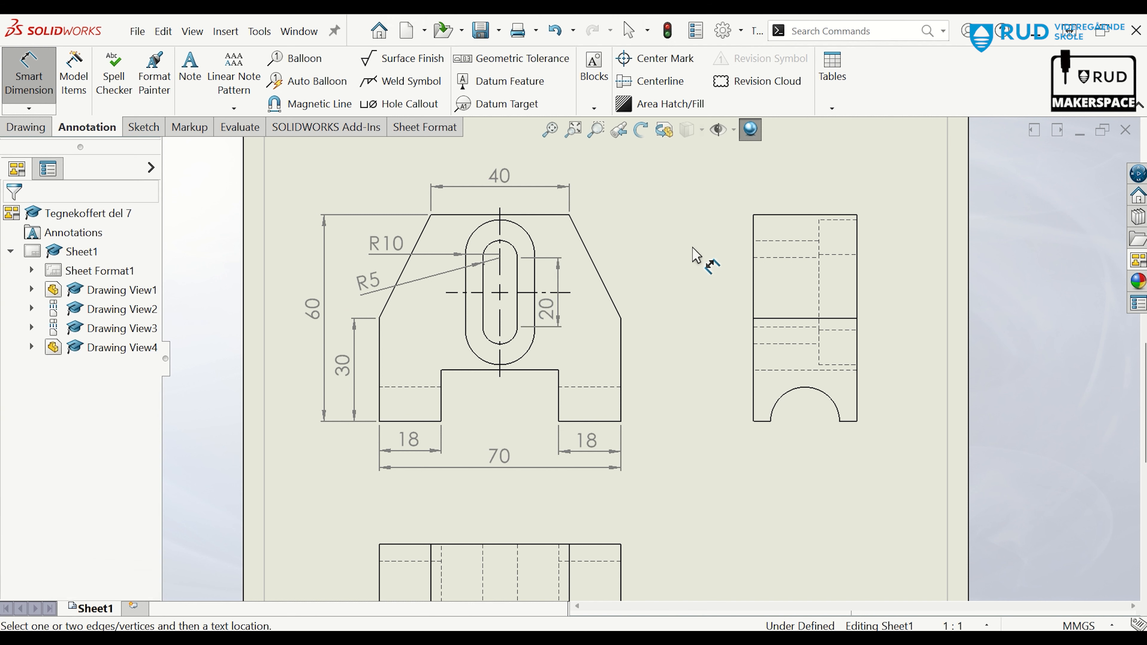
# Dimension the outer slot's straight side to the right of the front view and move the inner slot's length dimension outside the outline beside it.
pyautogui.click(536, 273)
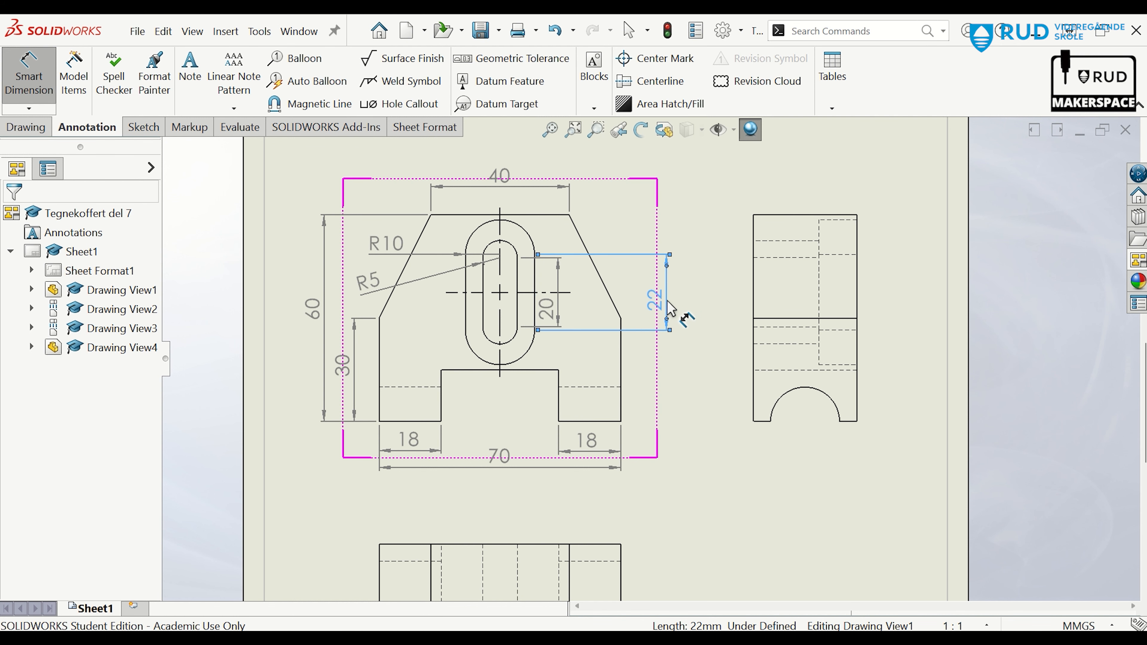
pyautogui.click(663, 308)
pyautogui.moveTo(547, 310); pyautogui.dragTo(630, 294)
pyautogui.press('Escape')
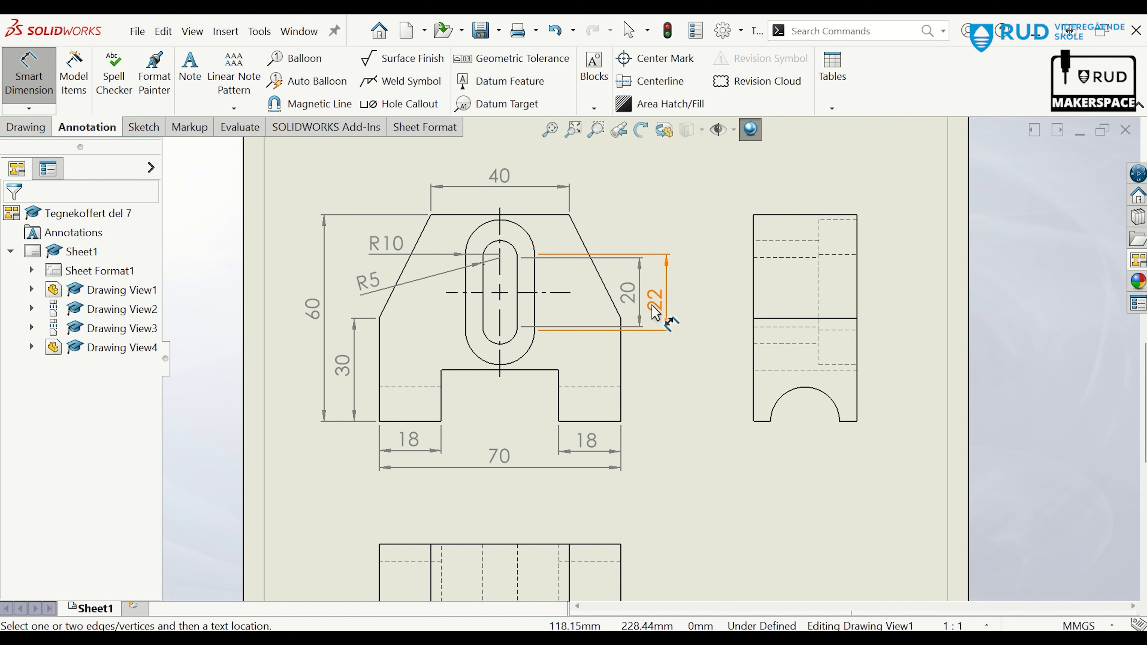
pyautogui.click(655, 312)
pyautogui.click(686, 373)
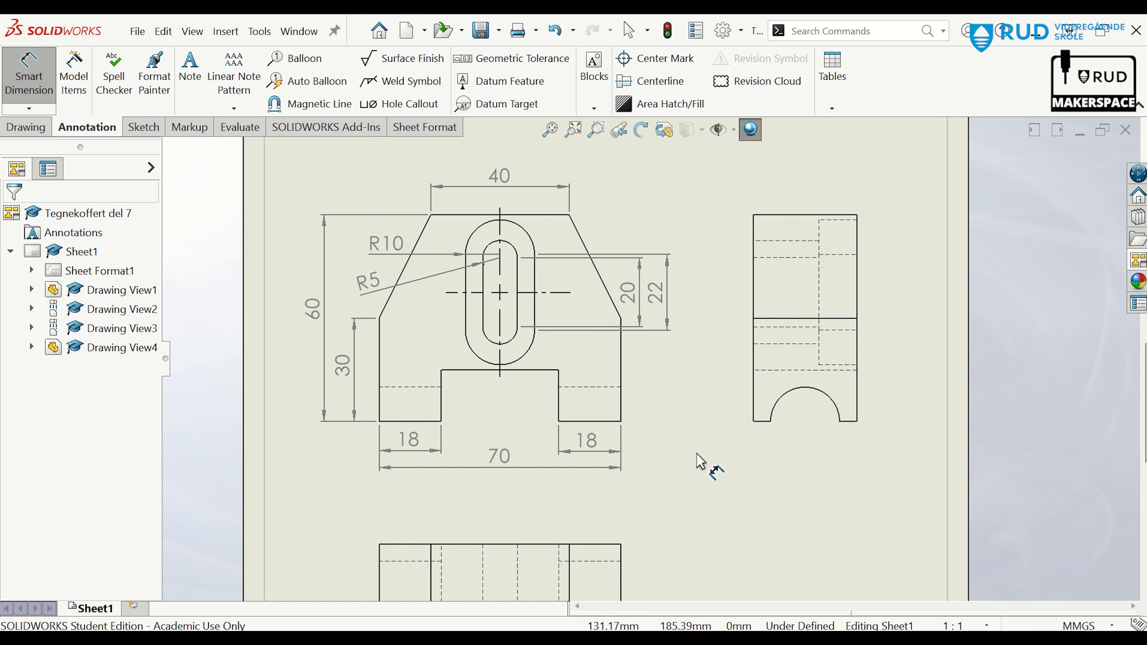
# Dimension the height of the front view's bottom notch inside the opening and flip its arrows to point from within.
pyautogui.scroll(-1, 699, 460)
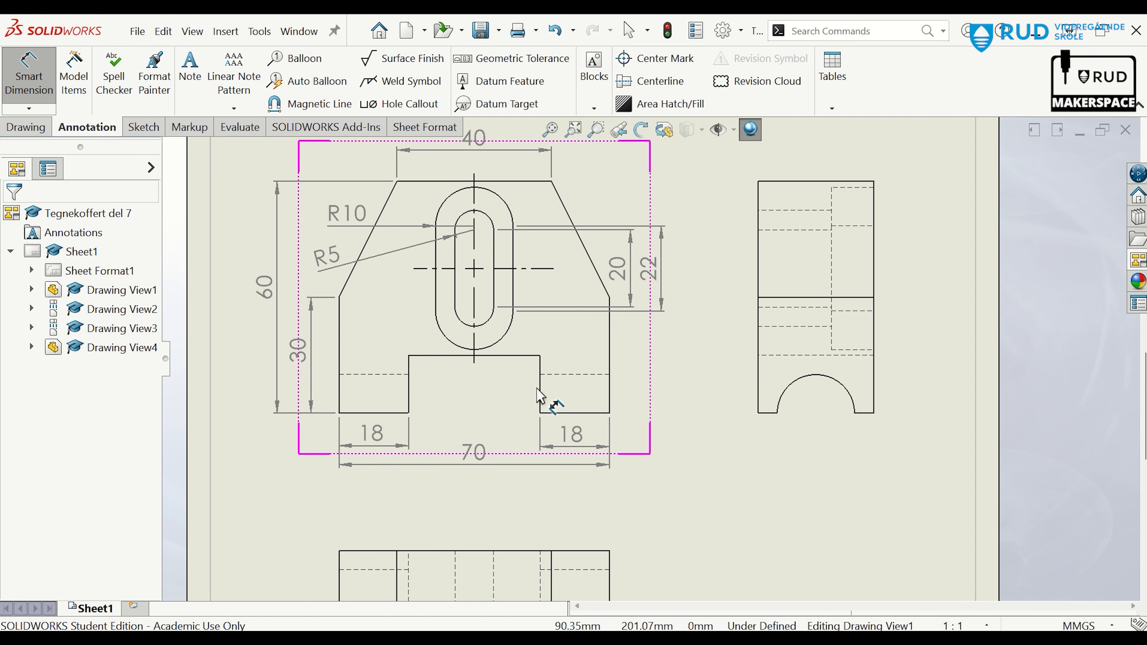
pyautogui.click(409, 388)
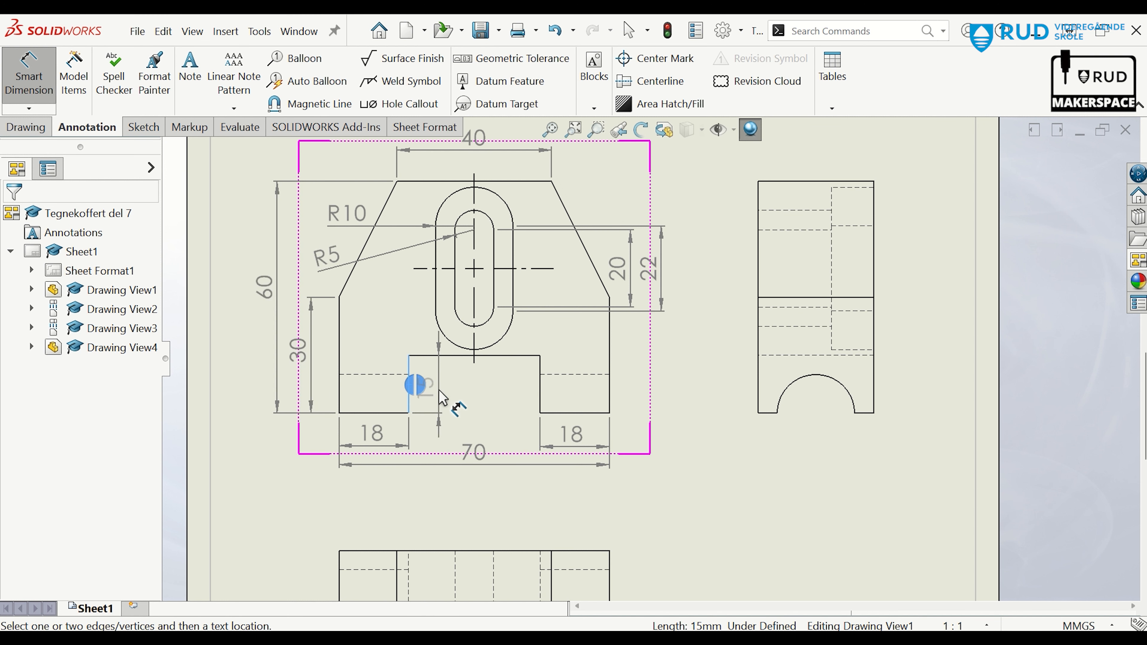
pyautogui.click(464, 392)
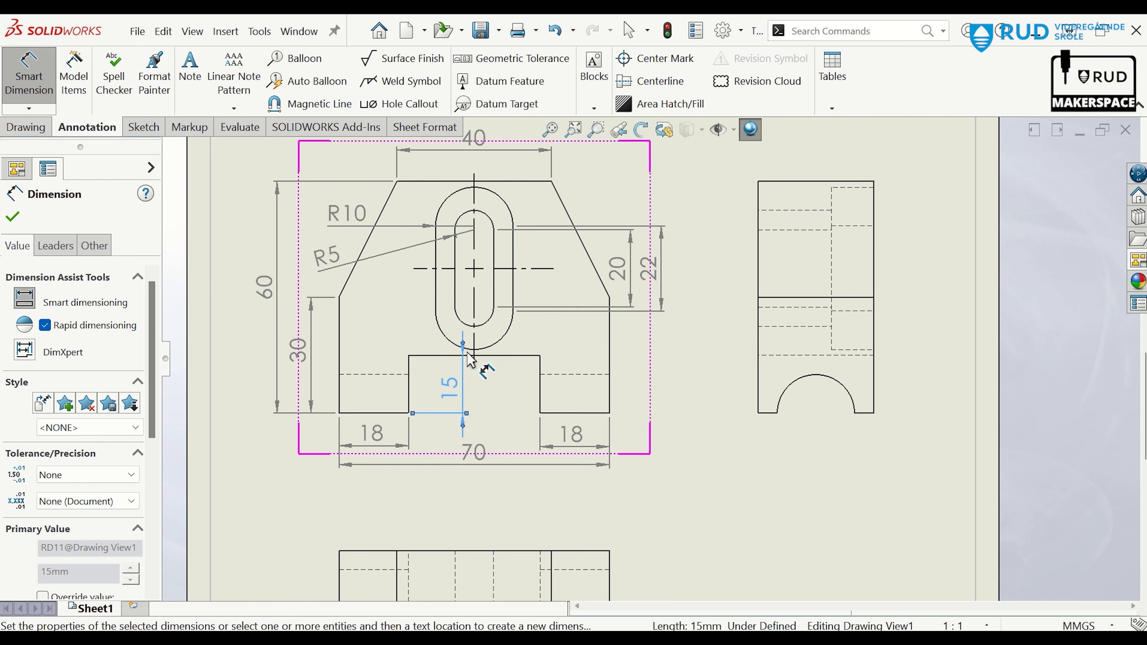
pyautogui.click(463, 345)
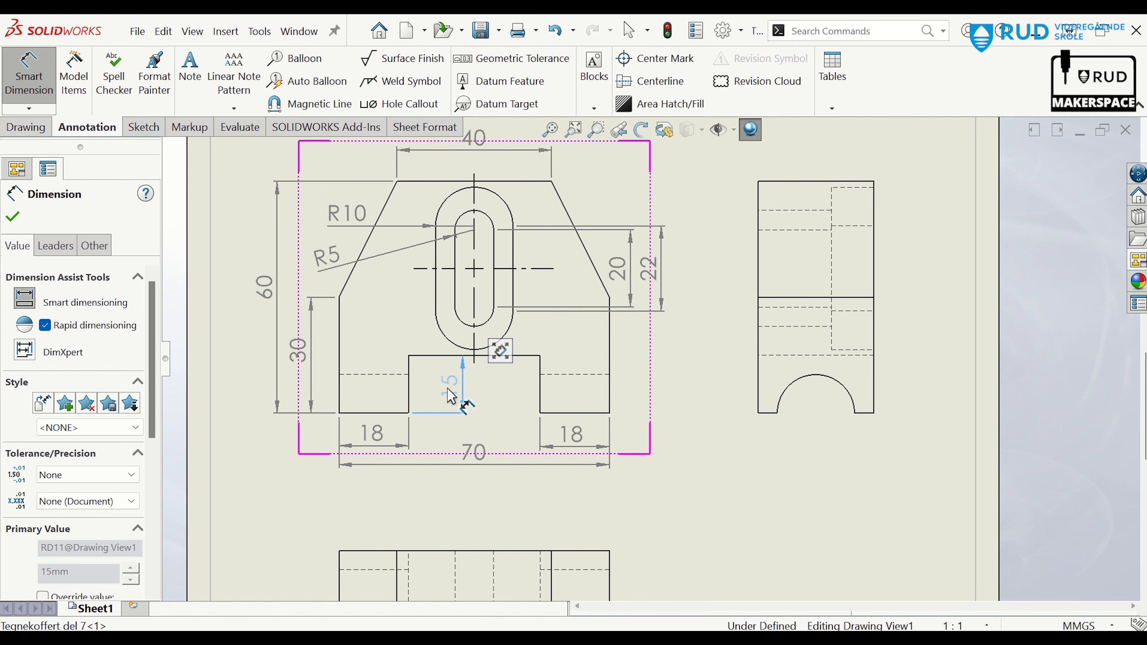
pyautogui.click(673, 486)
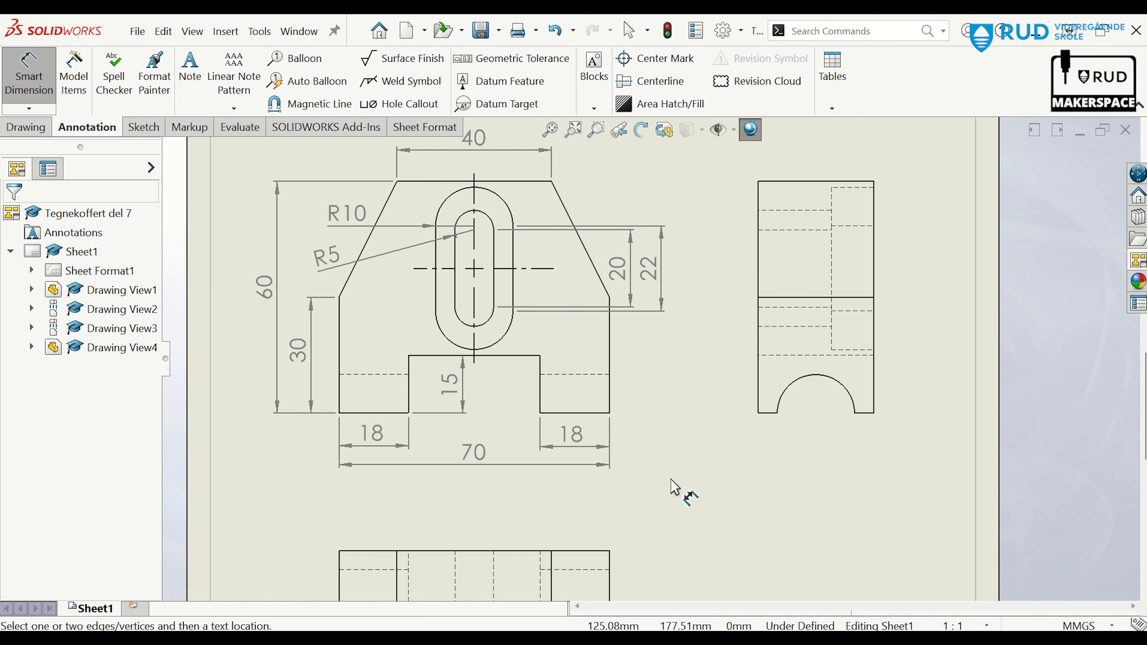
# Dimension the overall width of the side view between its two vertical edges, placing the dimension below the view.
pyautogui.click(758, 384)
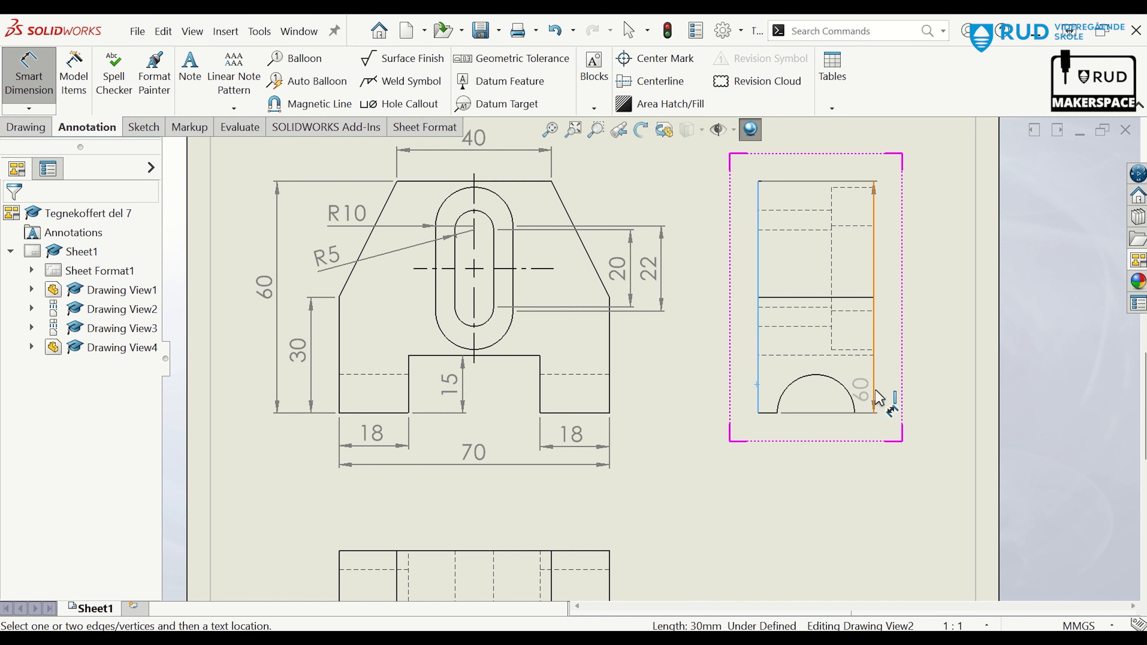
pyautogui.click(875, 391)
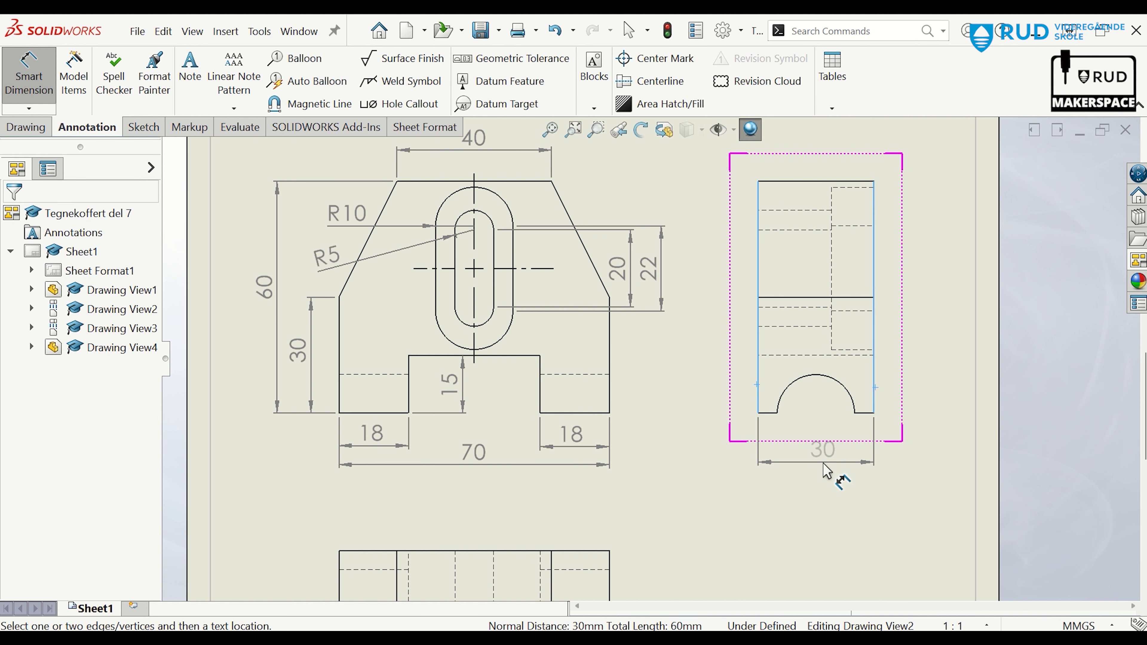
pyautogui.click(820, 470)
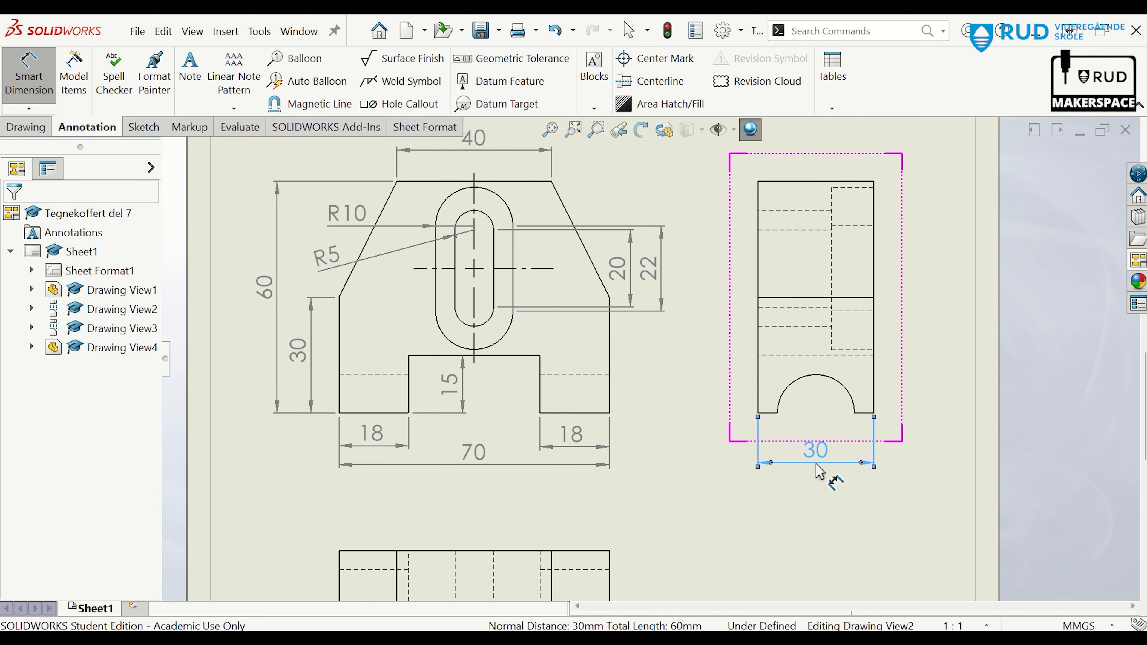
pyautogui.click(841, 515)
pyautogui.press('f')
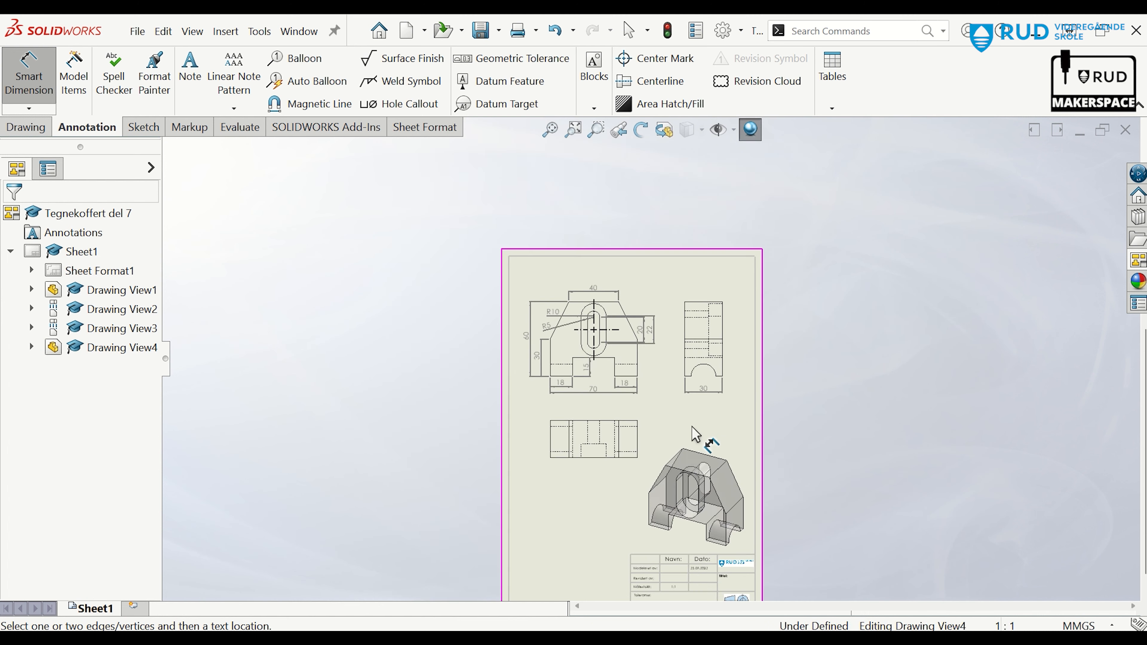
# Dimension the radius of the semicircular cutout in the side view, placing the dimension to the left of the outline.
pyautogui.scroll(-5, 747, 301)
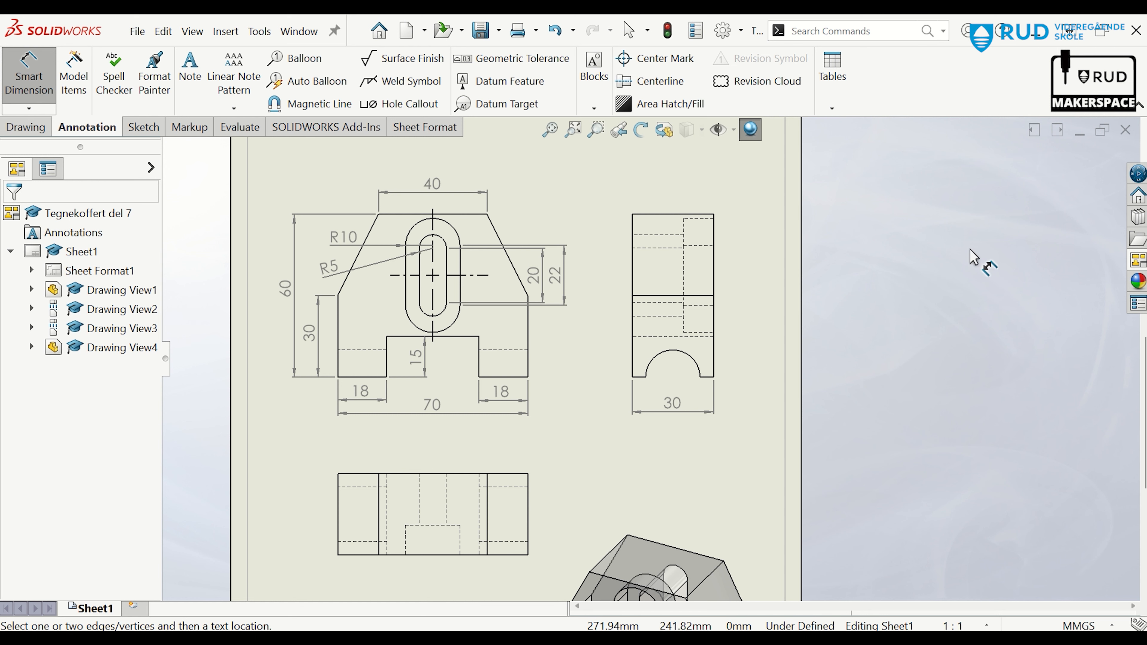
pyautogui.click(656, 358)
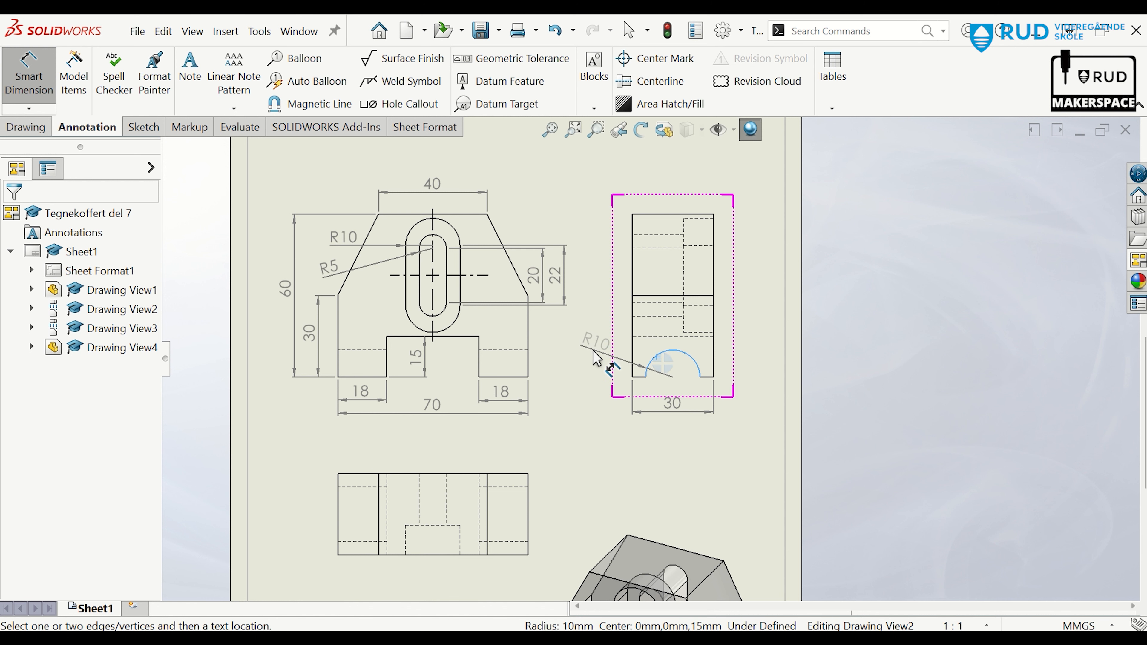
pyautogui.click(597, 357)
pyautogui.click(861, 457)
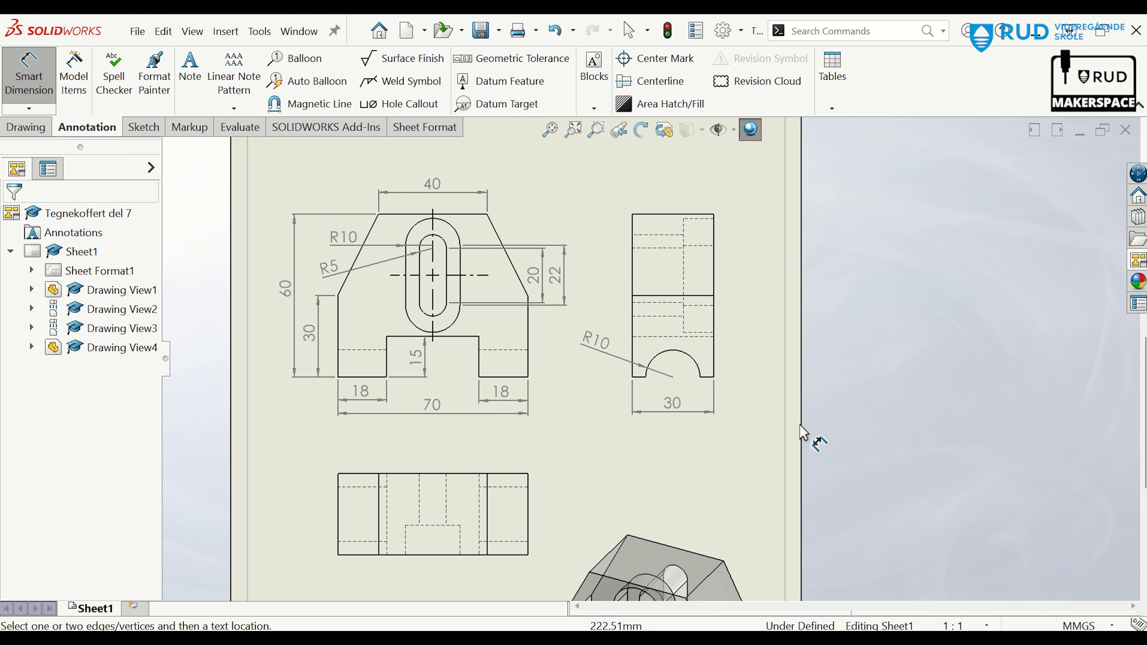
# Move the top edge's width dimension slightly farther above the front view.
pyautogui.scroll(4, 808, 442)
pyautogui.scroll(-1, 719, 418)
pyautogui.scroll(-1, 710, 414)
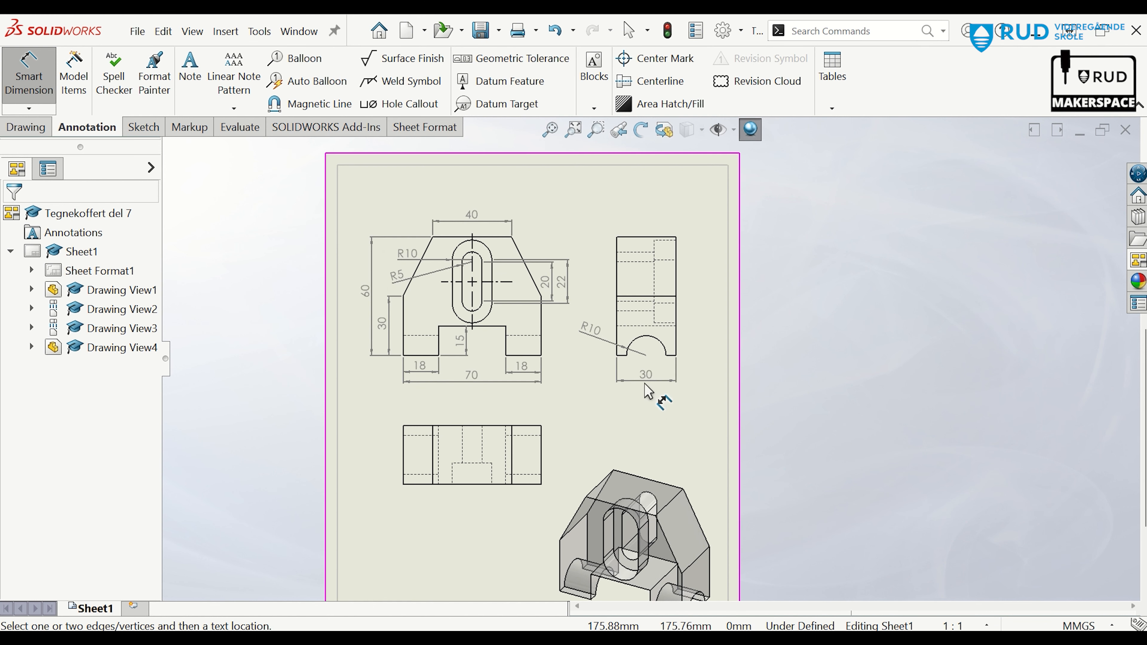
pyautogui.click(472, 221)
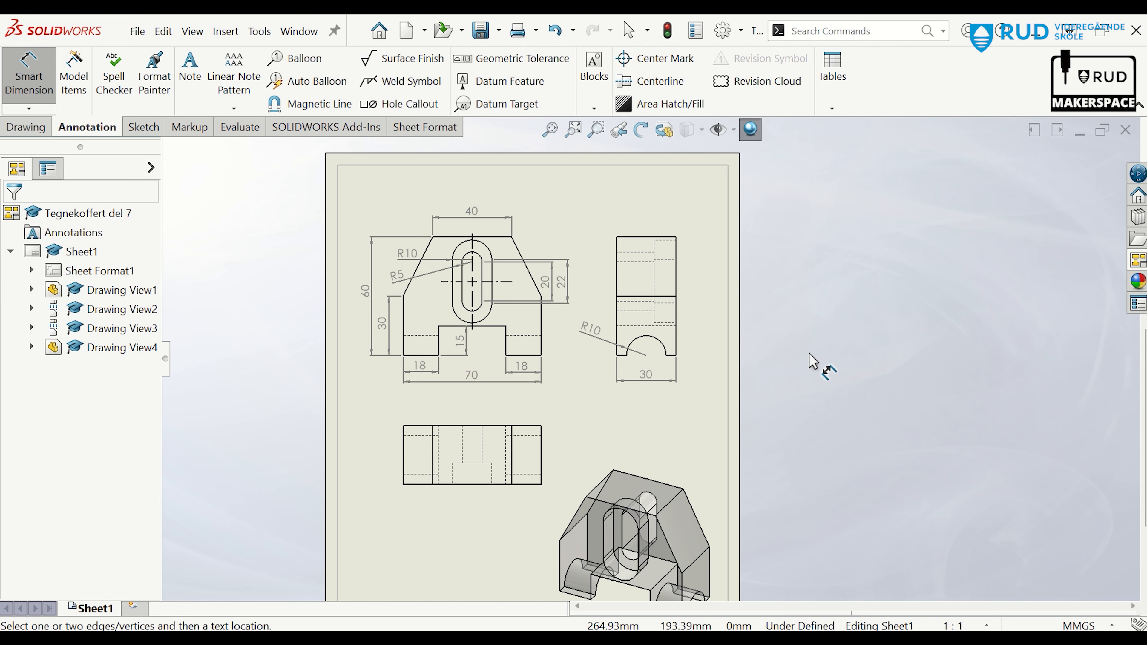
pyautogui.scroll(-1, 702, 364)
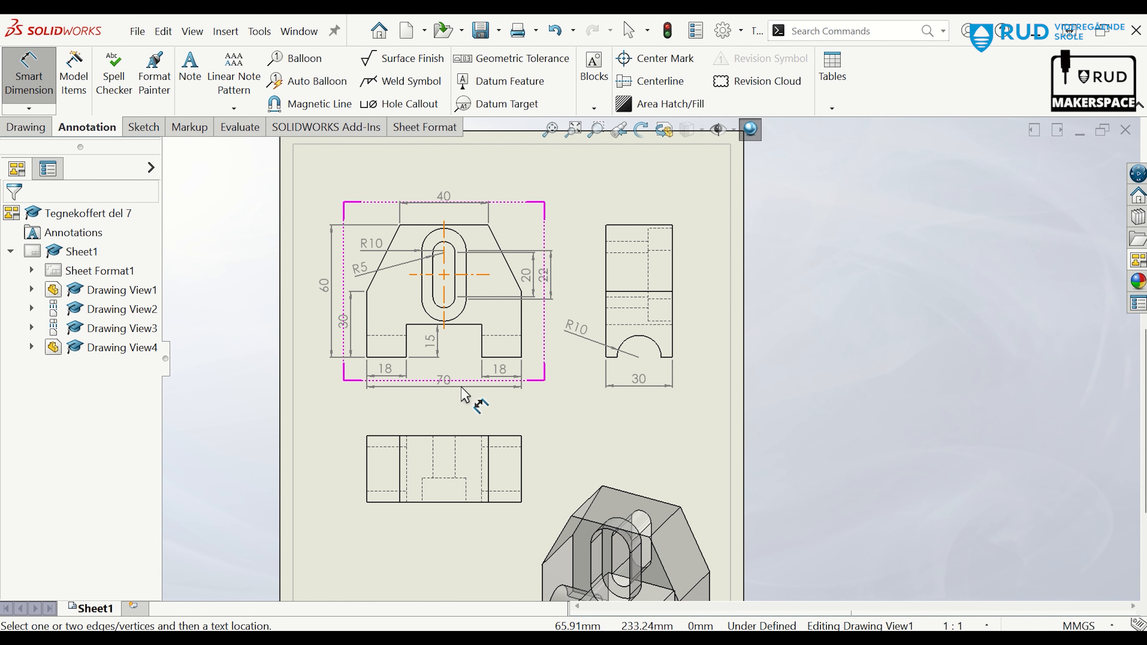
# Fill in the drawing's summary information with the author's name and the title Tegnekoffert del 7, and check the title block.
pyautogui.scroll(4, 718, 473)
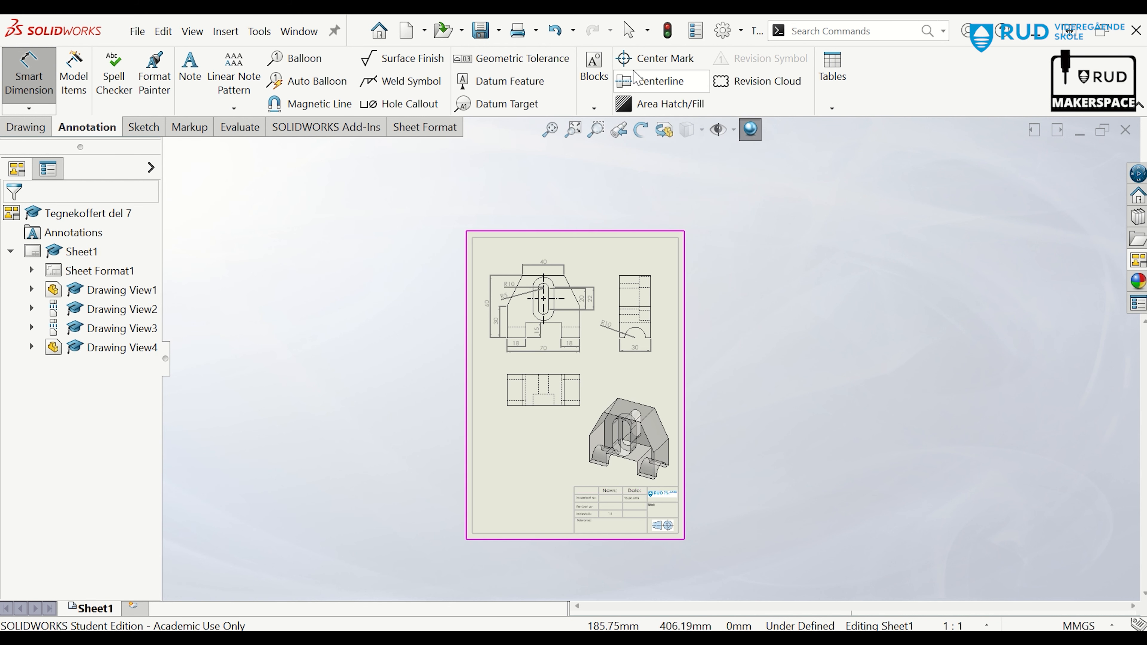
pyautogui.click(697, 31)
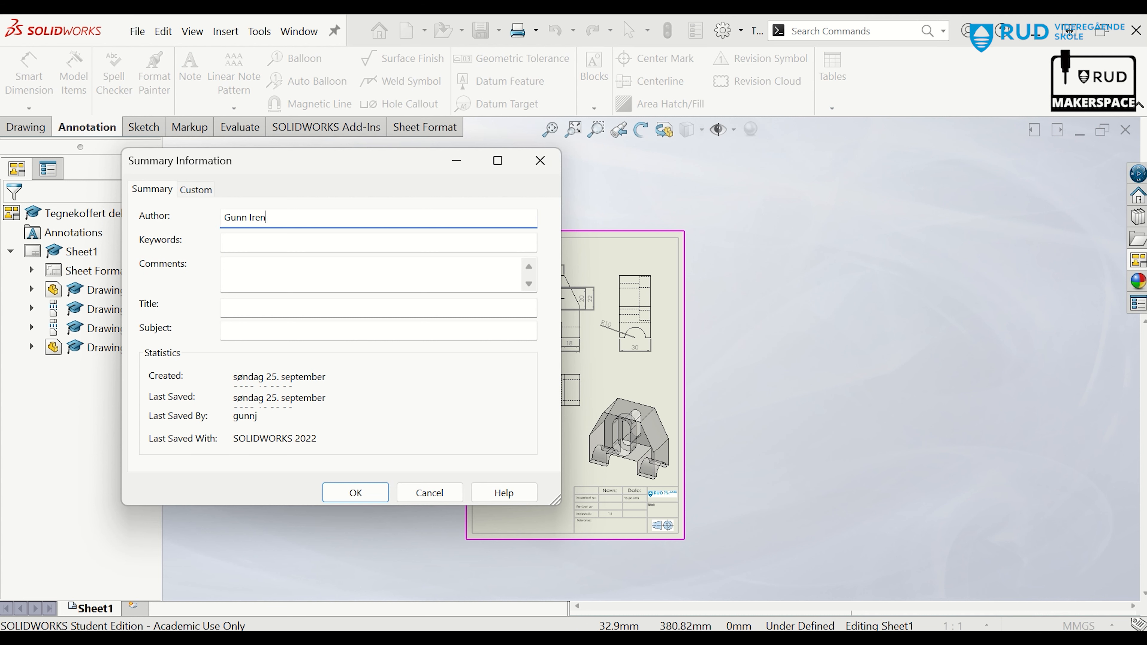
pyautogui.click(261, 303)
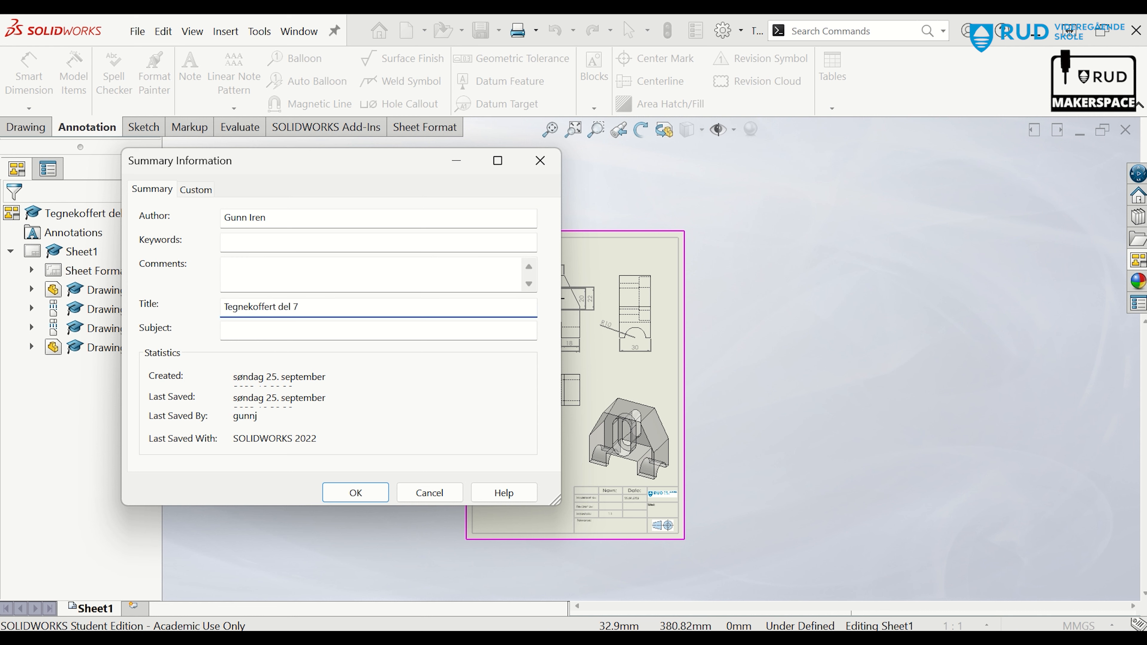
pyautogui.click(355, 493)
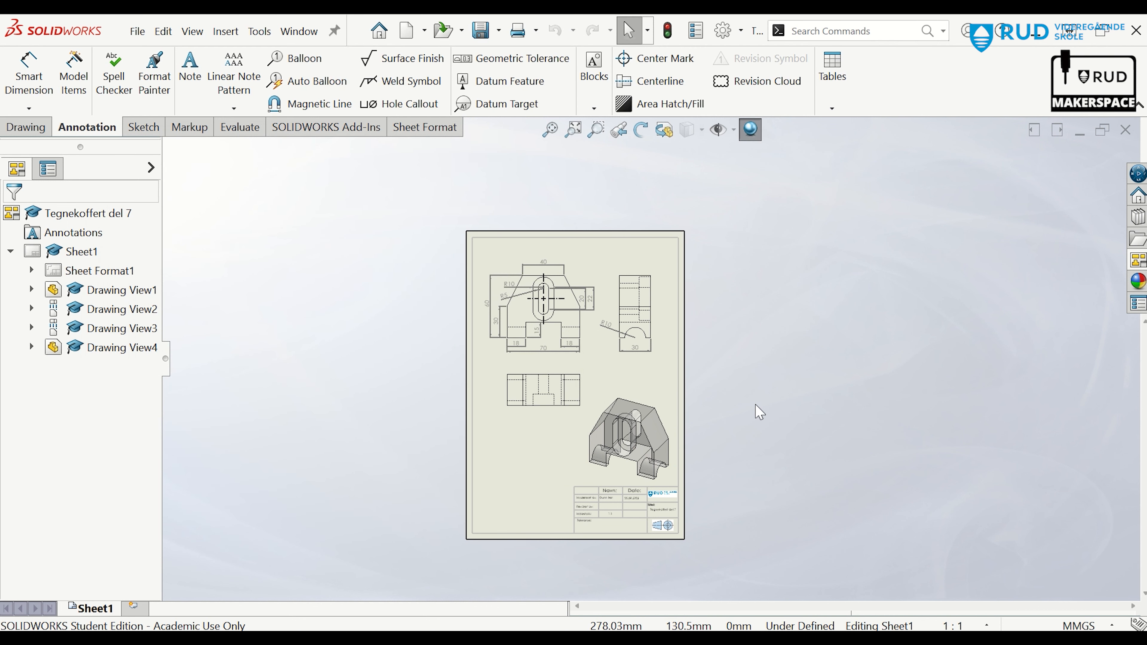
pyautogui.scroll(-5, 661, 491)
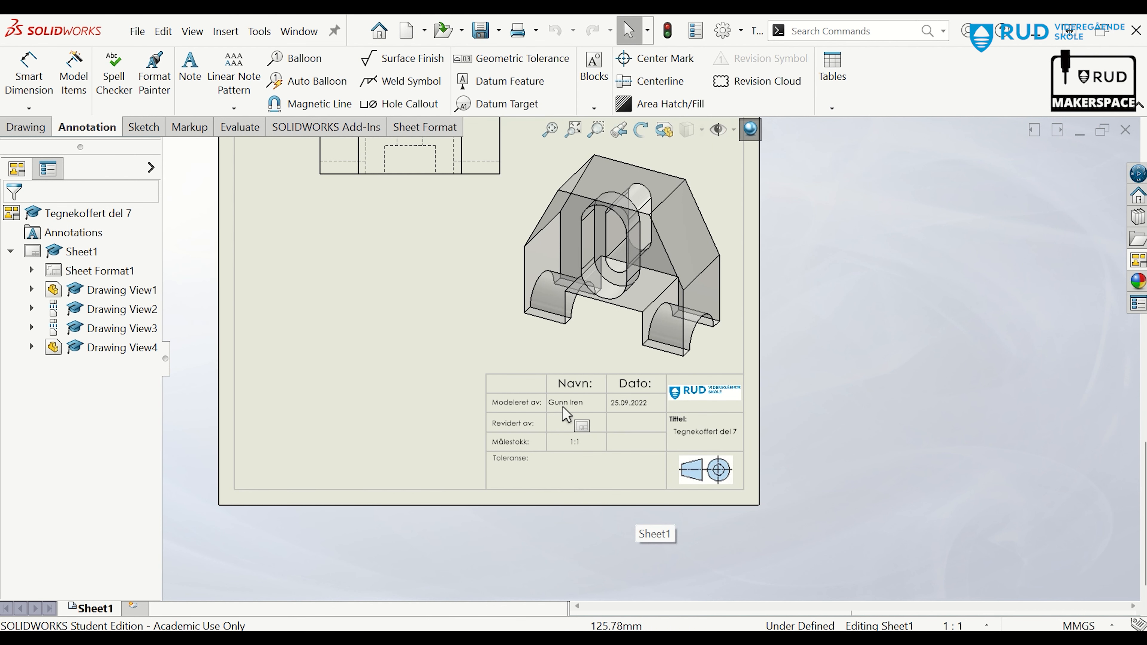
# Move the height dimension of the rectangular bottom notch in the front view to the left of the slot's centre line.
pyautogui.scroll(6, 671, 393)
pyautogui.scroll(-2, 661, 289)
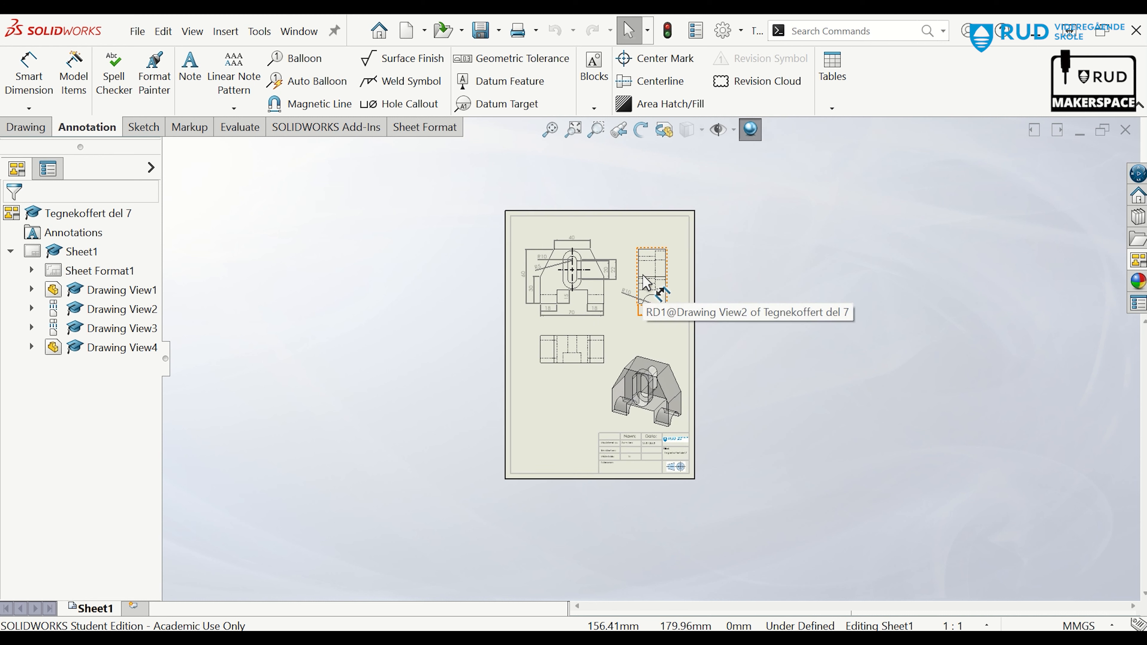
pyautogui.scroll(-2, 648, 282)
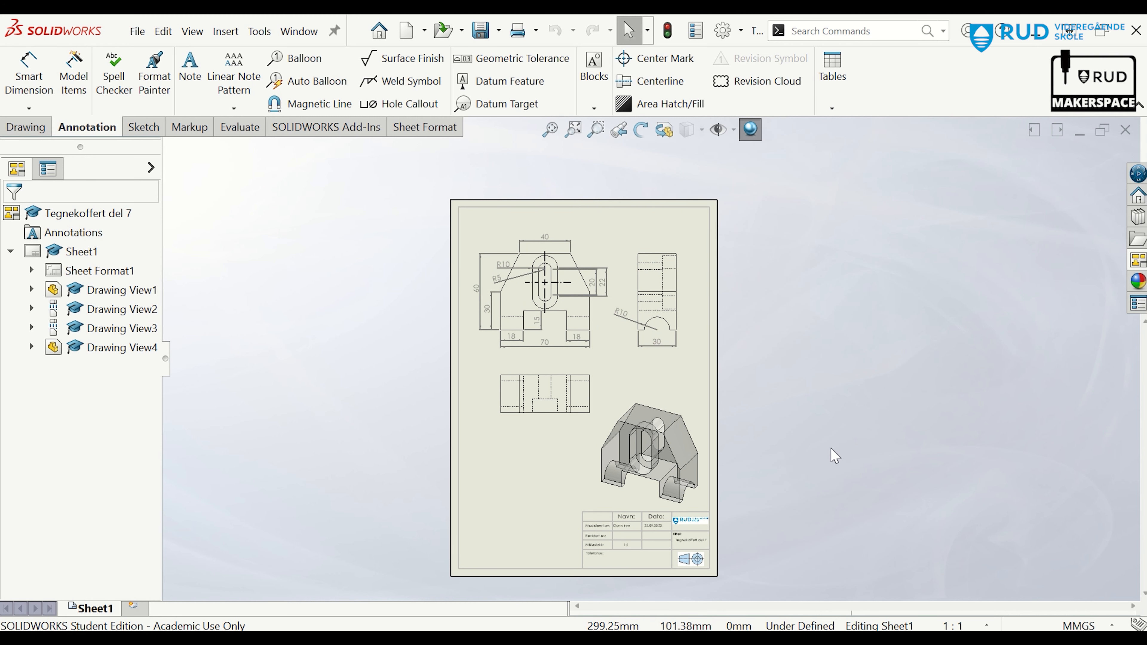
pyautogui.click(540, 343)
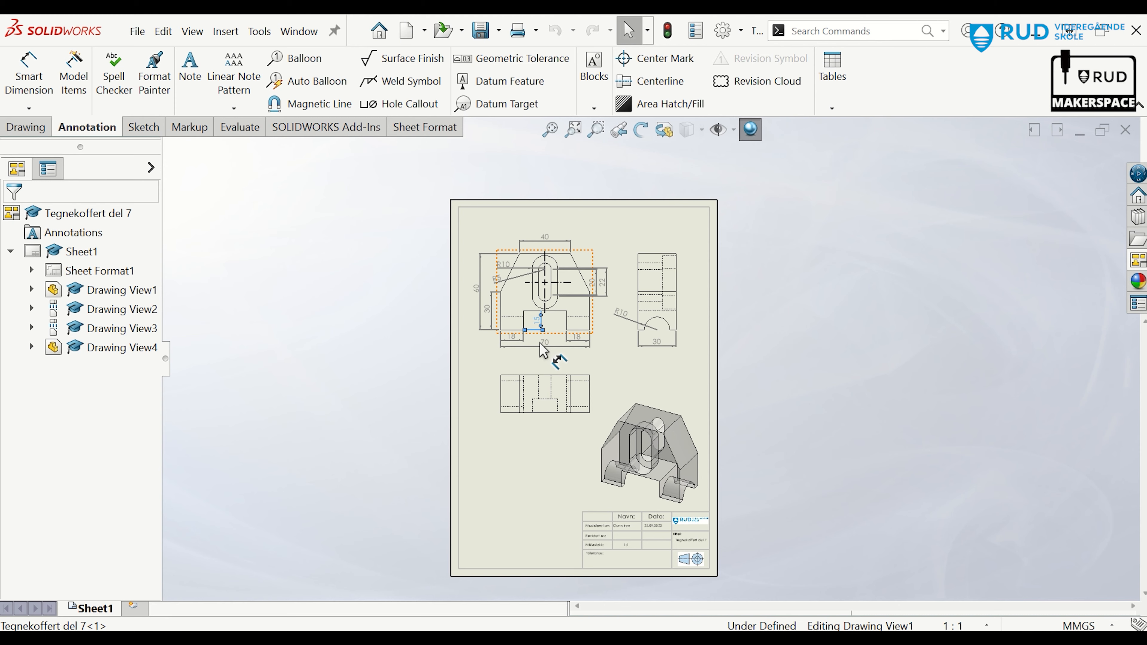
pyautogui.click(543, 327)
pyautogui.scroll(2, 561, 351)
pyautogui.scroll(-4, 573, 347)
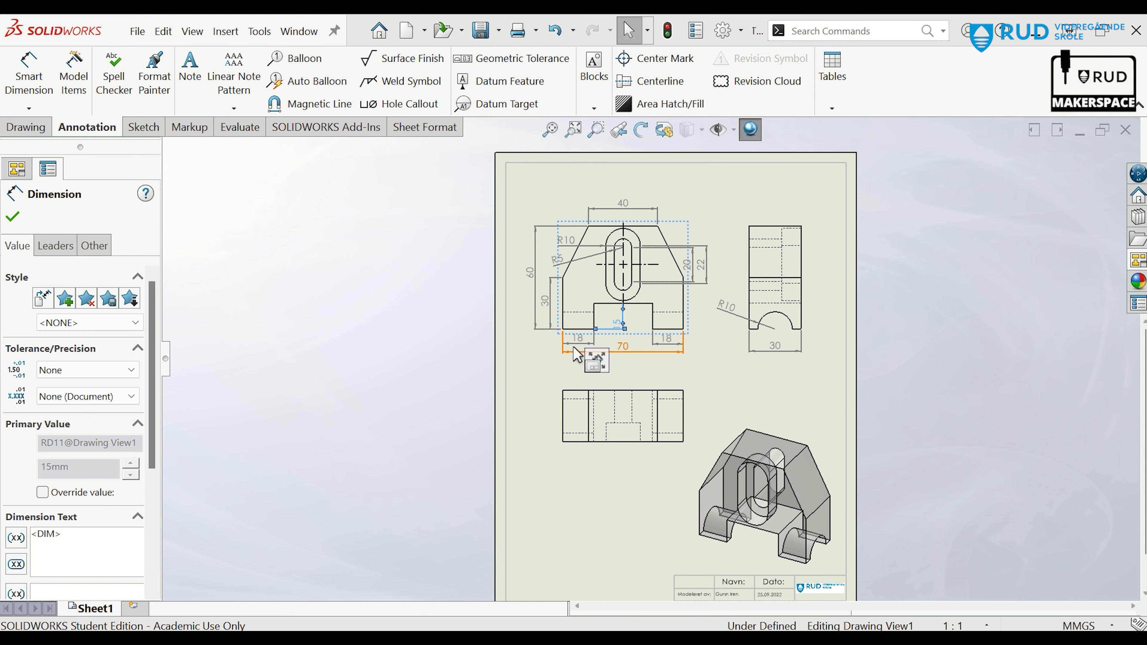
pyautogui.scroll(-5, 577, 355)
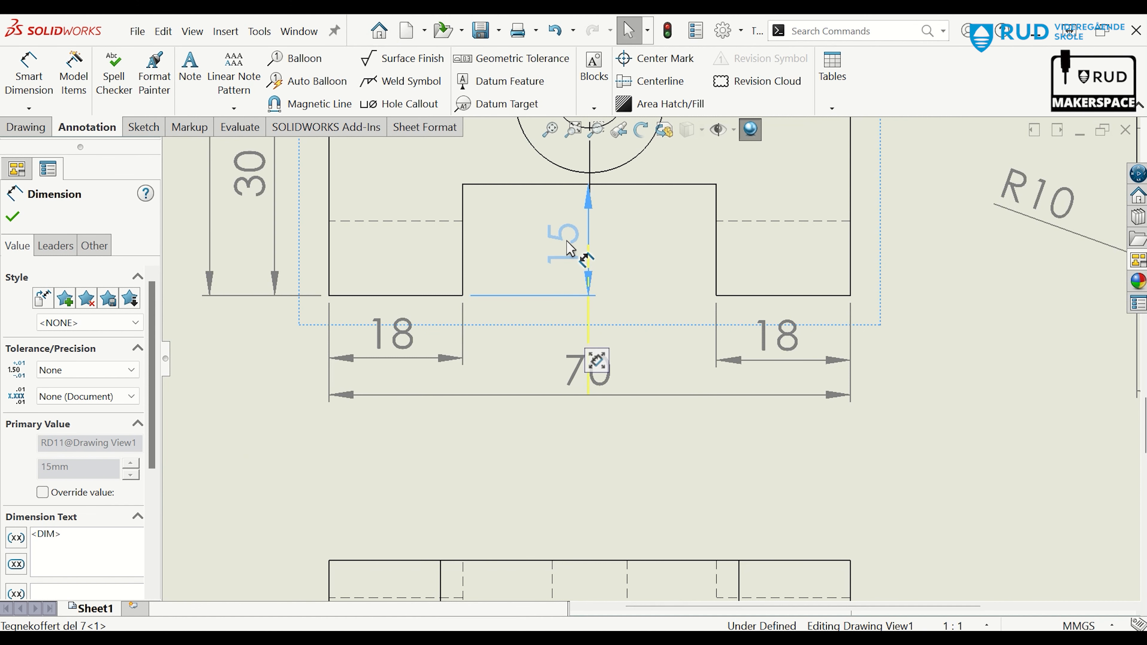
pyautogui.moveTo(567, 241); pyautogui.dragTo(541, 263)
pyautogui.click(655, 300)
# Move the front view's overall width dimension slightly lower, farther from the two leg width dimensions.
pyautogui.scroll(1, 655, 300)
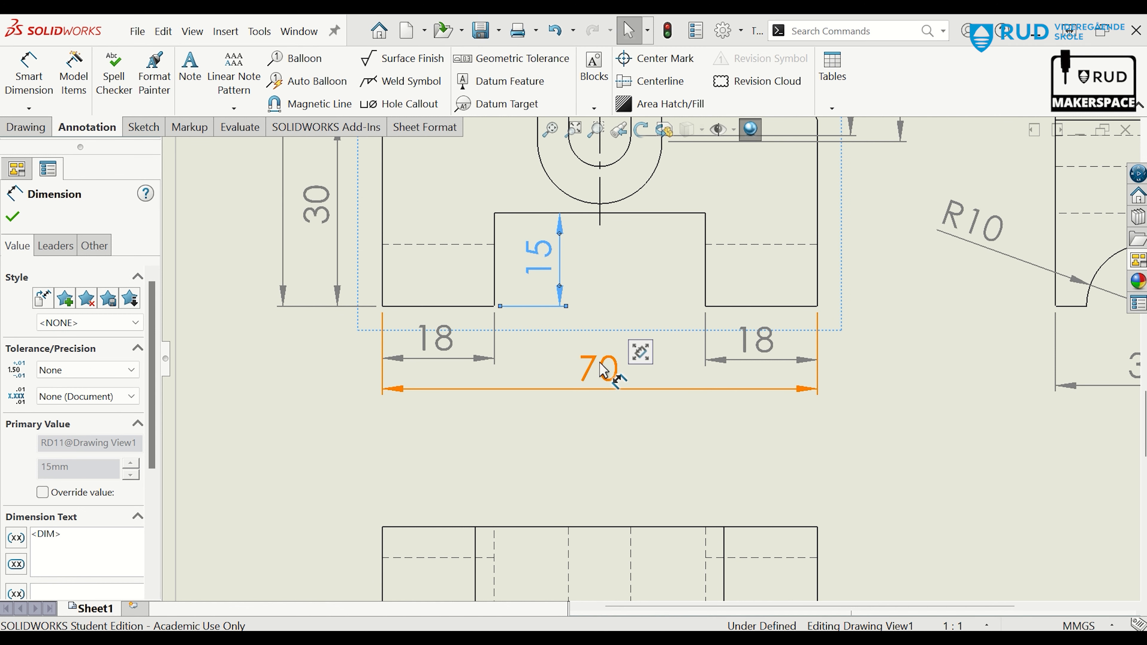
pyautogui.moveTo(603, 370); pyautogui.dragTo(604, 387)
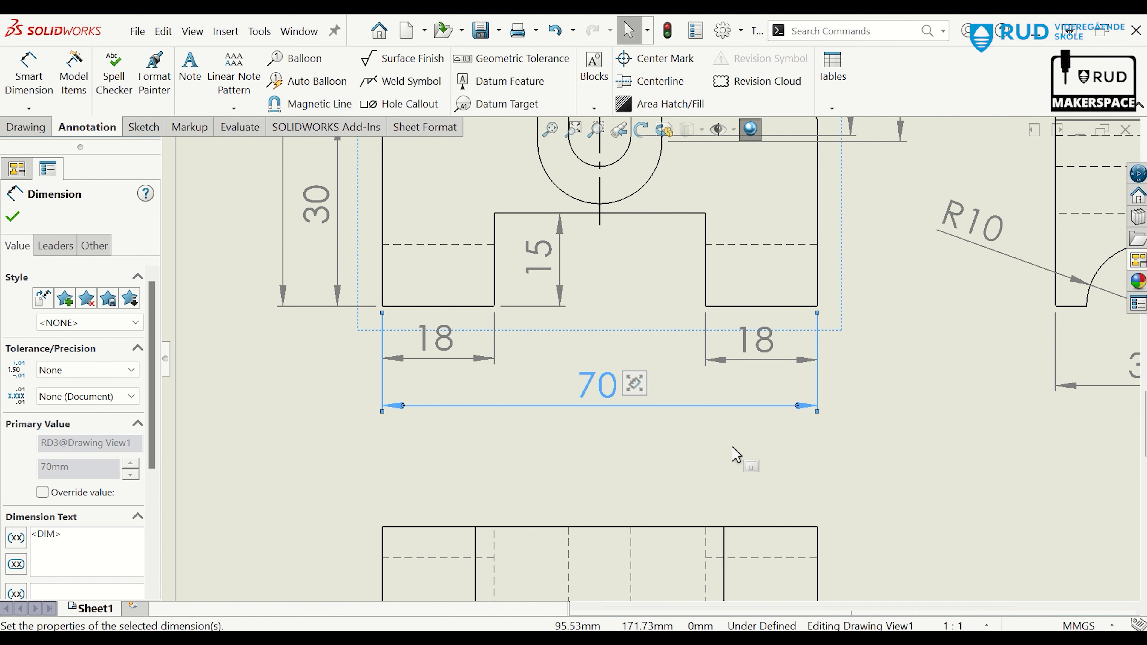
pyautogui.click(740, 456)
pyautogui.scroll(4, 740, 456)
pyautogui.scroll(-1, 756, 445)
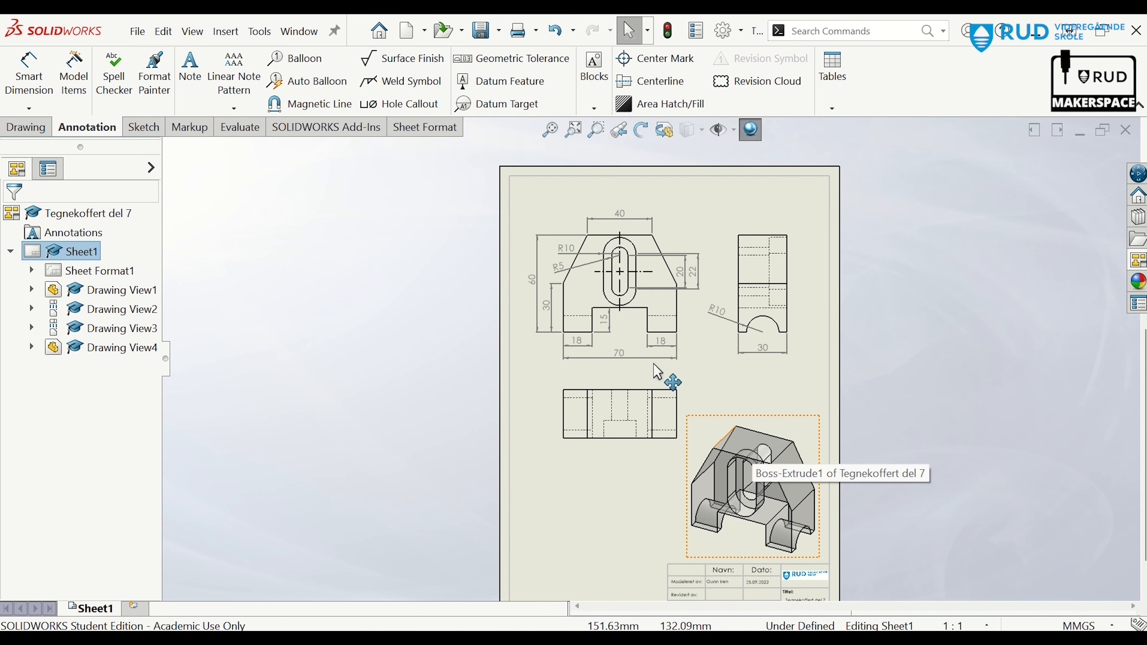
# Save the drawing as a SOLIDWORKS Drawing file named Tegnekoffert del 7 in the Del 7 folder.
pyautogui.click(137, 31)
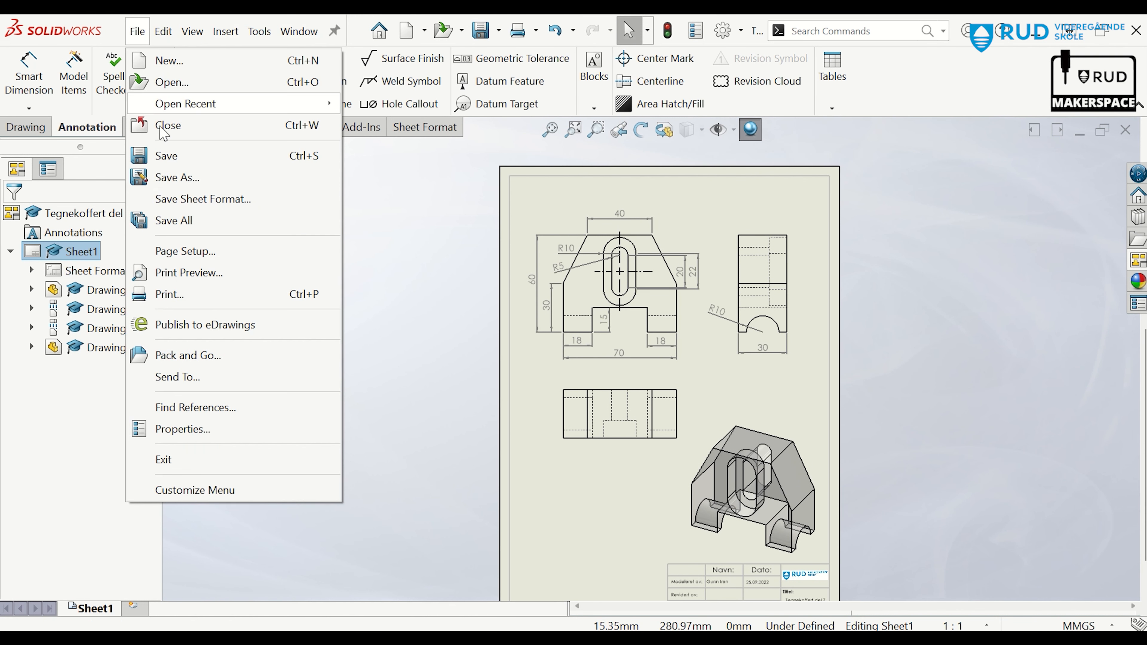
pyautogui.click(177, 180)
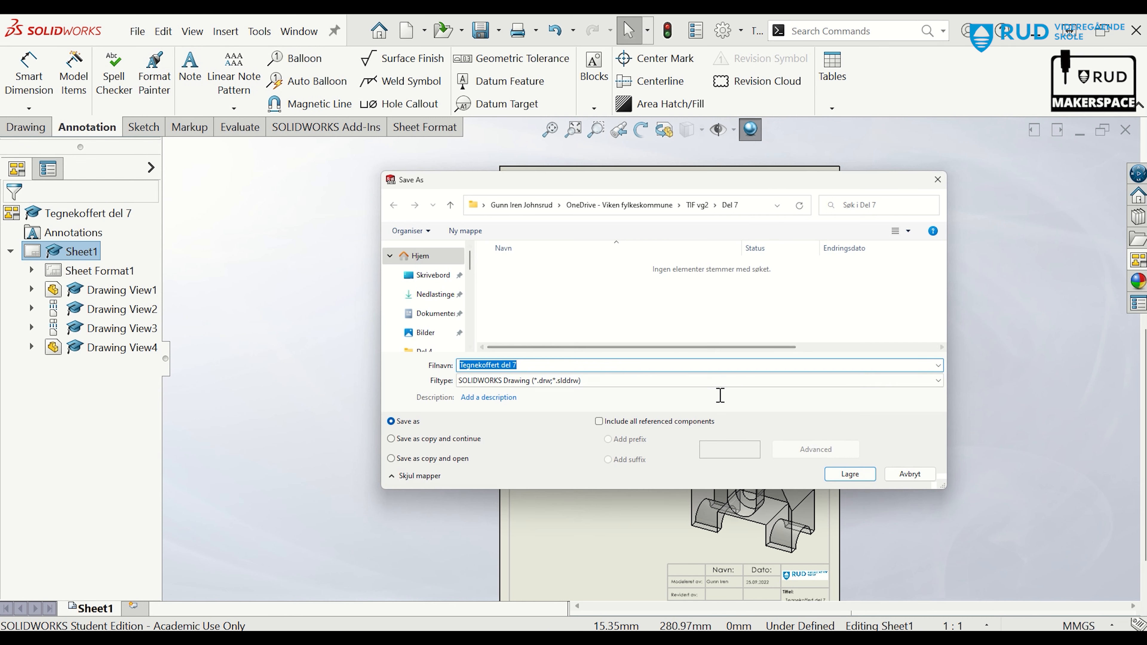
pyautogui.click(849, 474)
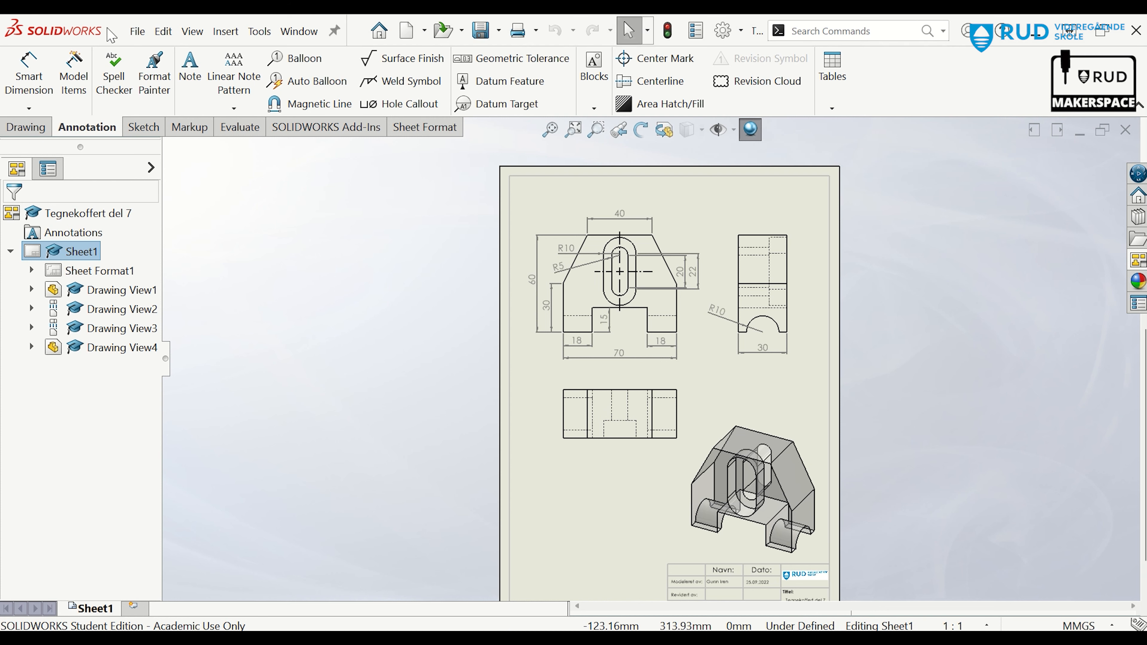
# Save a PDF version of the drawing as Tegnekoffert del 7 in the Del 7 folder.
pyautogui.click(138, 31)
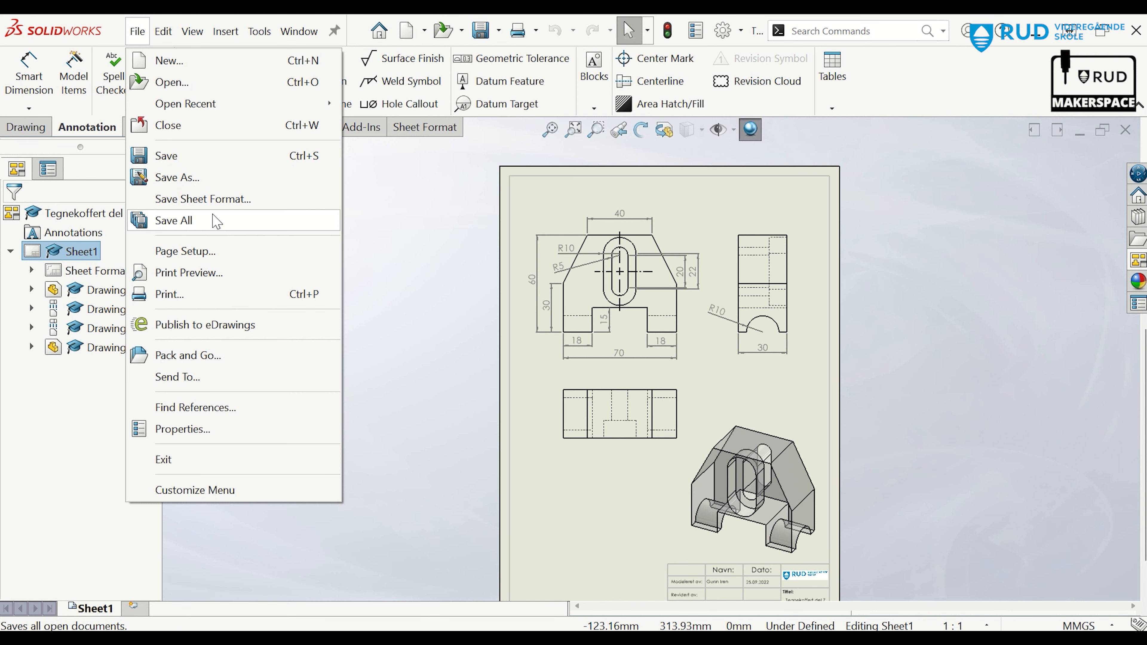
pyautogui.click(177, 177)
pyautogui.click(589, 381)
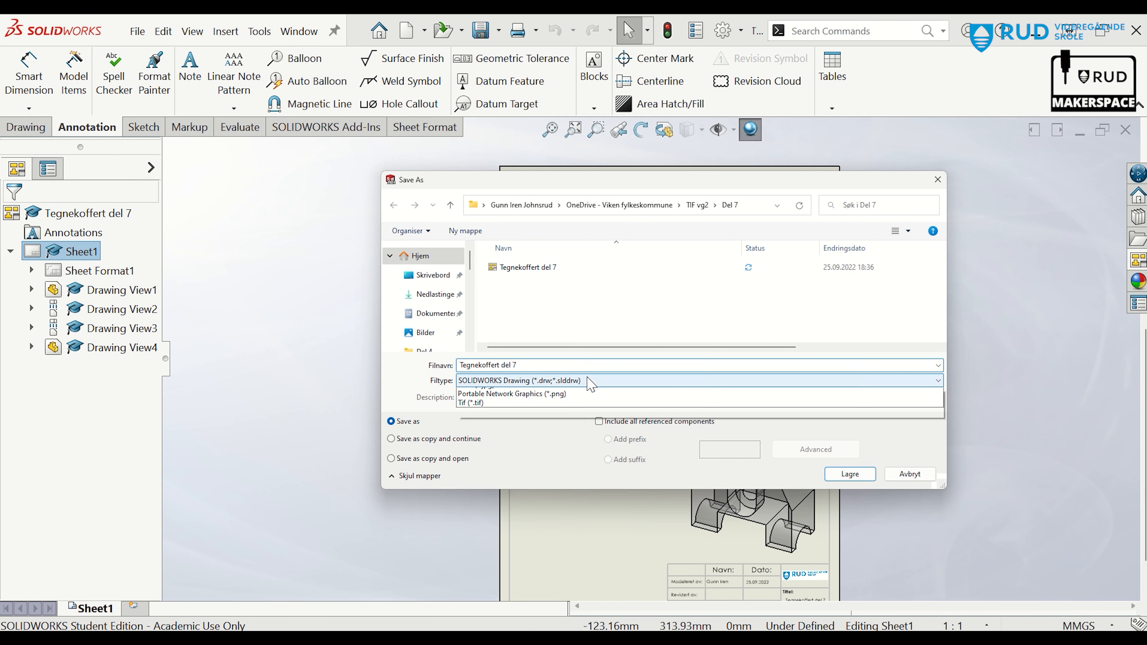
pyautogui.click(594, 416)
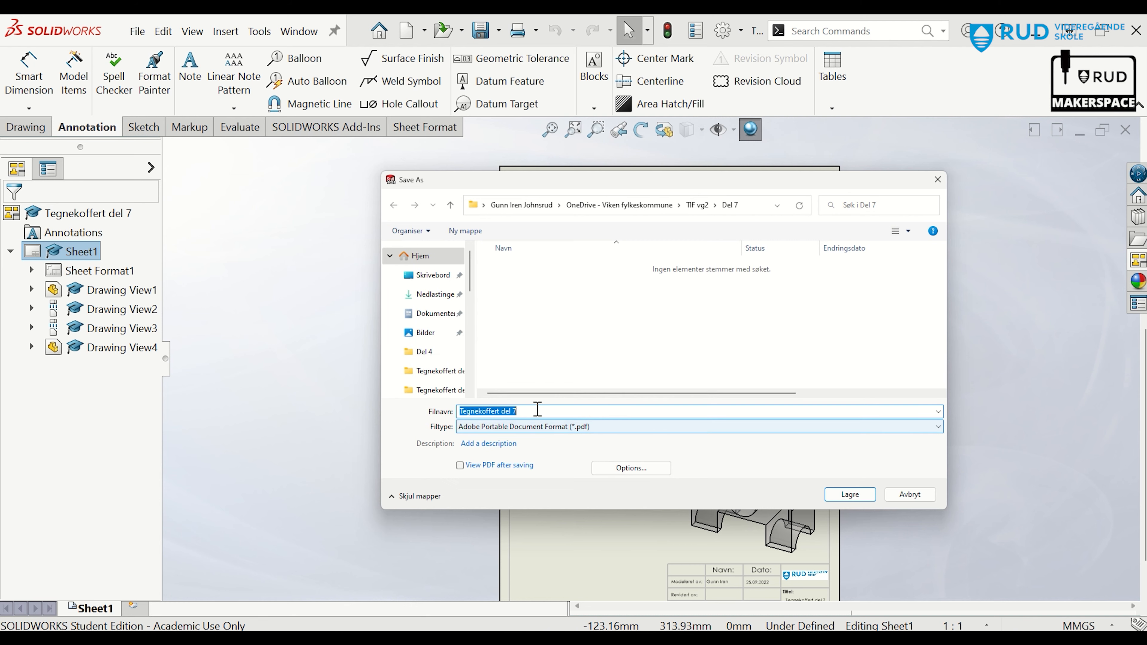
pyautogui.click(845, 494)
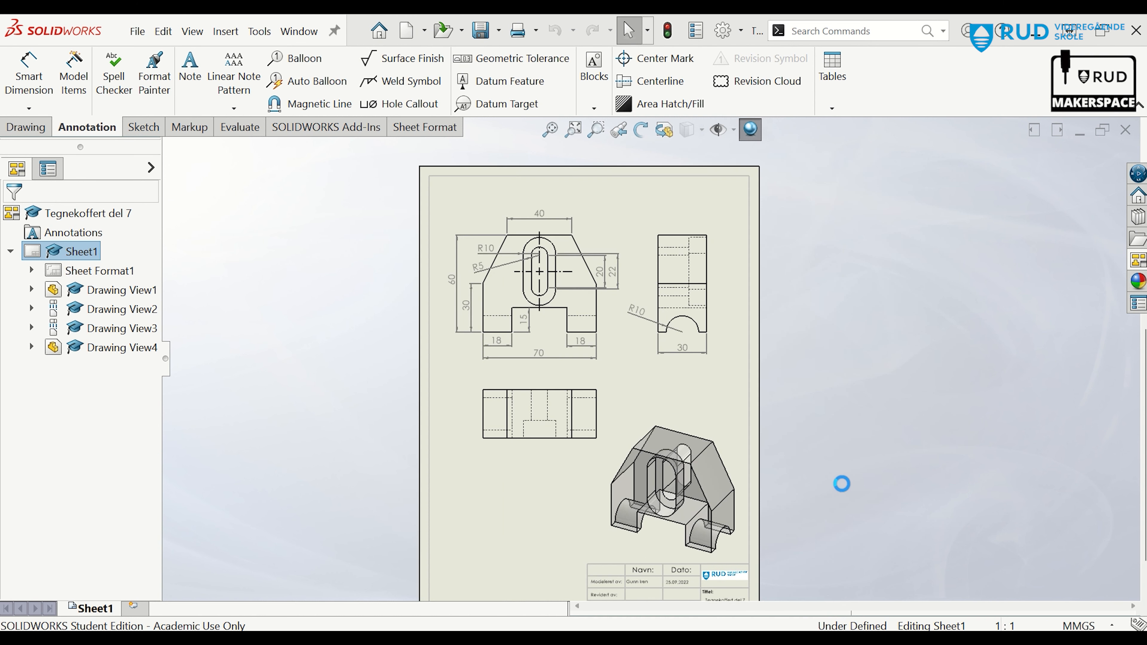
pyautogui.scroll(-3, 795, 451)
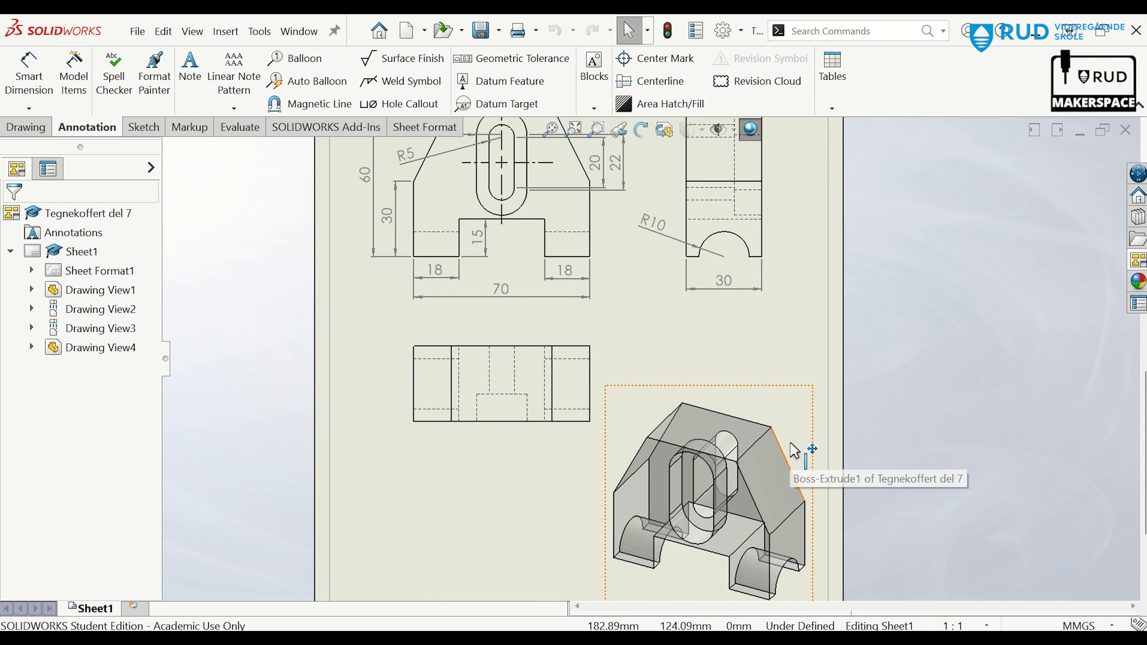
pyautogui.scroll(5, 795, 451)
pyautogui.scroll(-2, 658, 465)
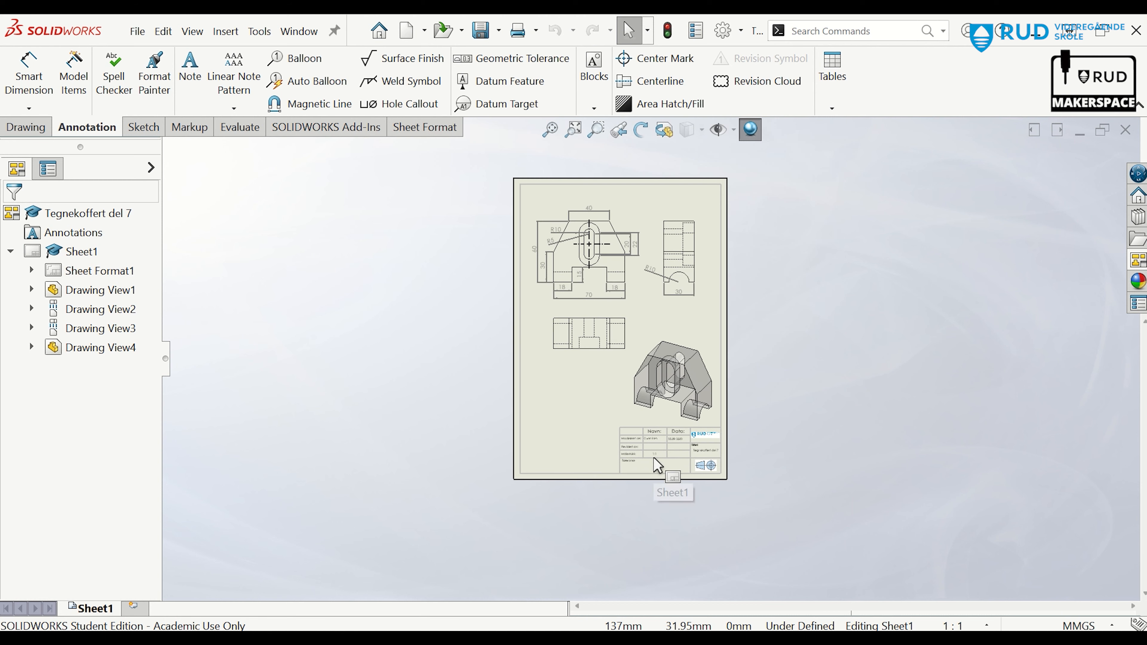